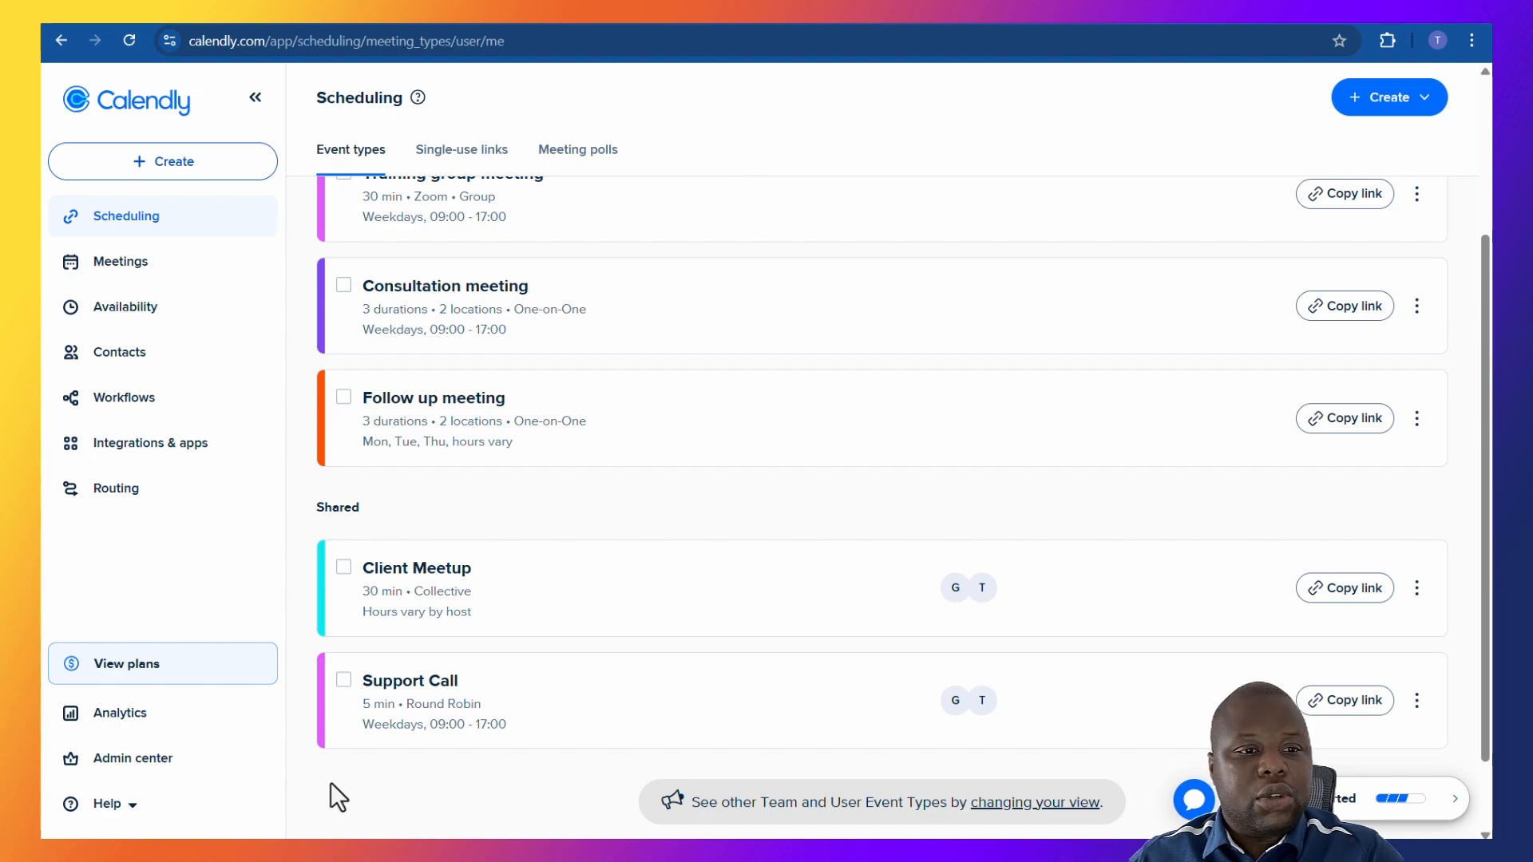
Step: Create a new routing form from scratch named Qualifying
click(144, 492)
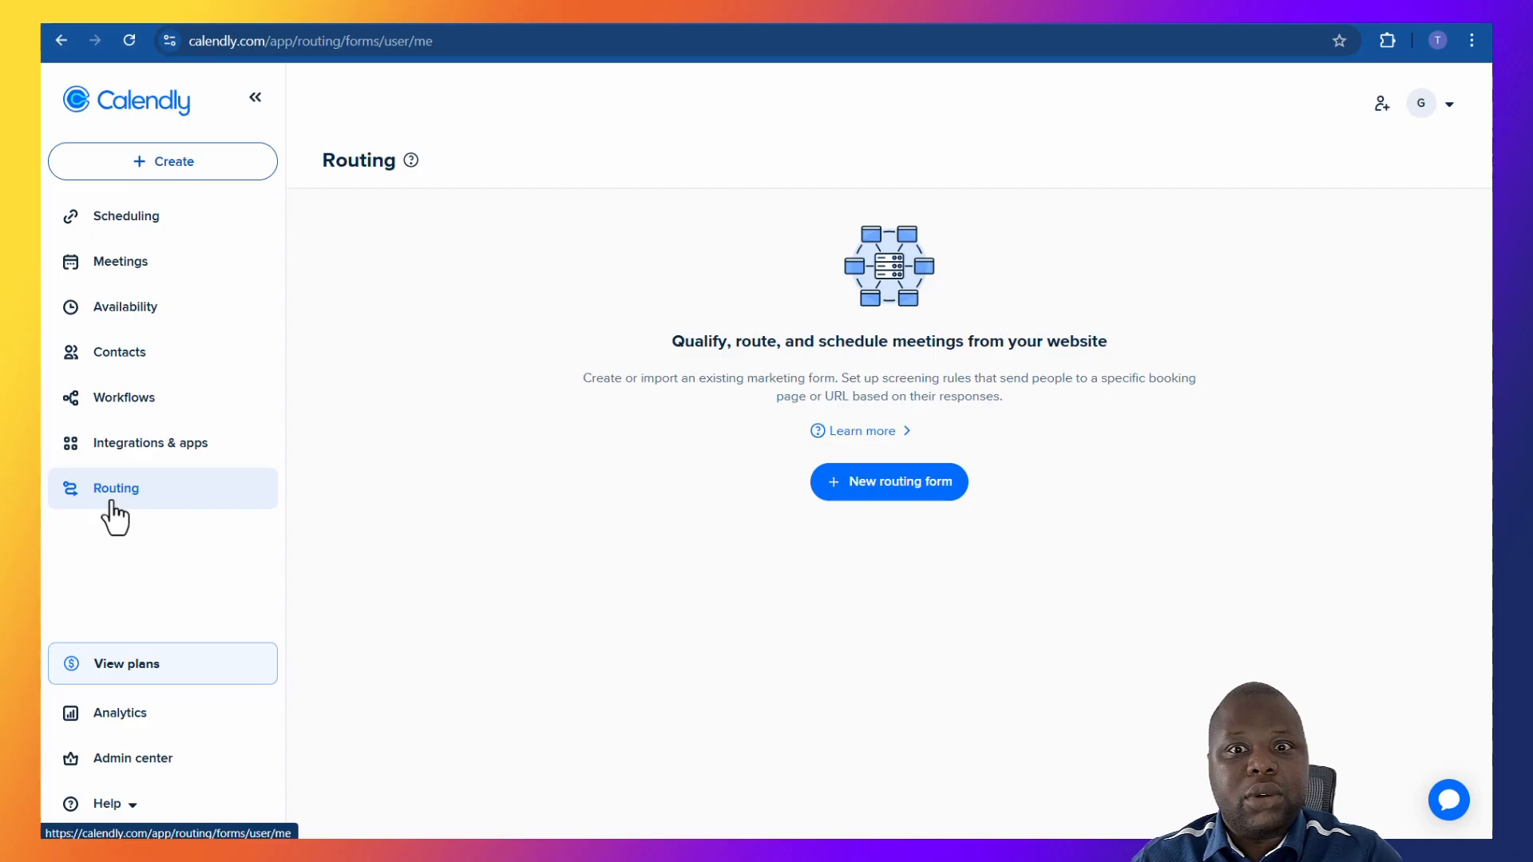
click(900, 490)
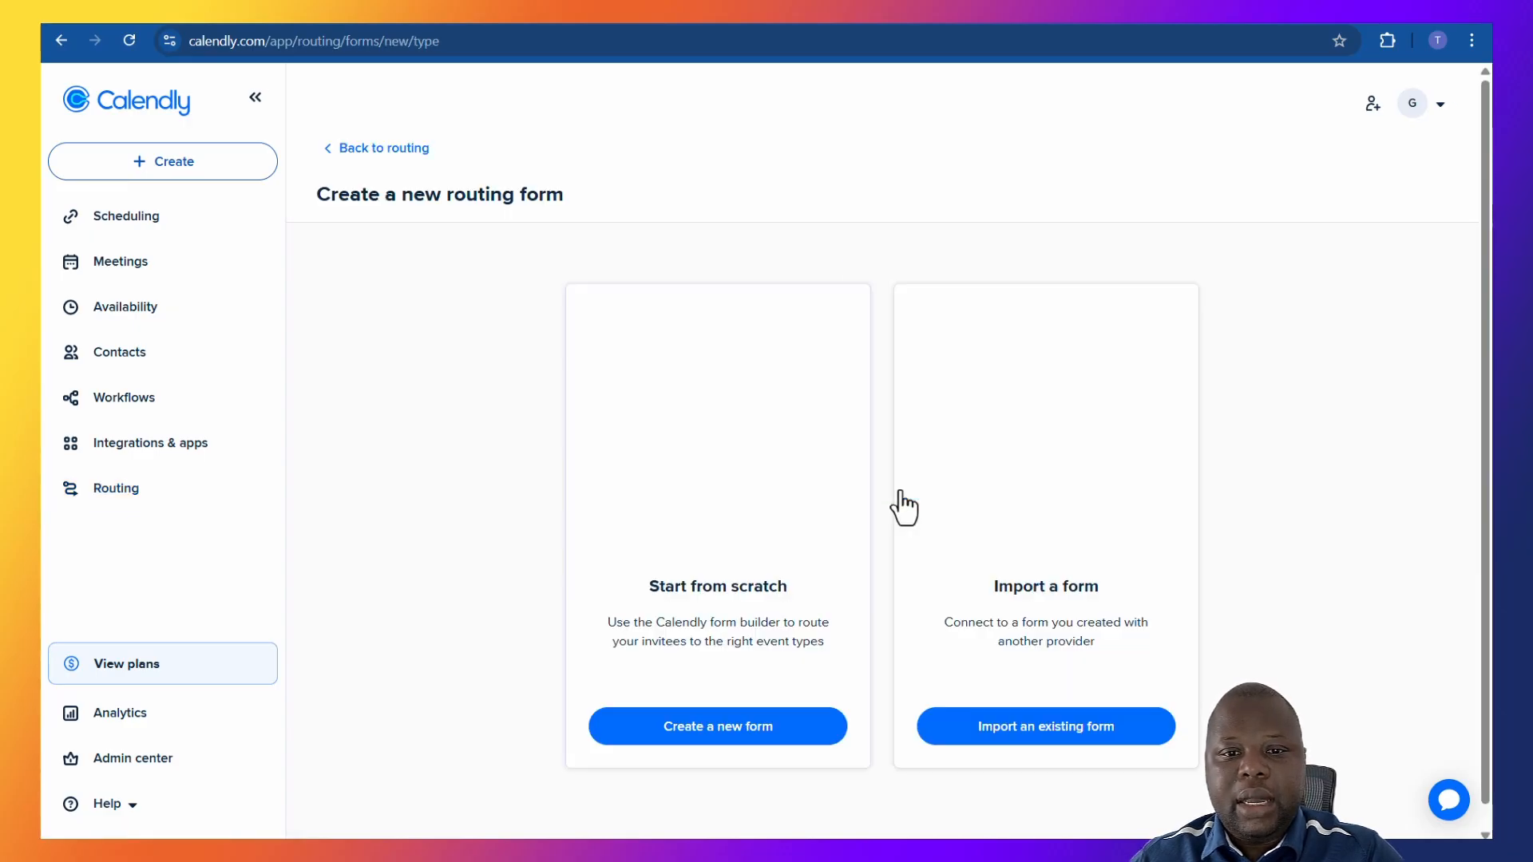
click(732, 736)
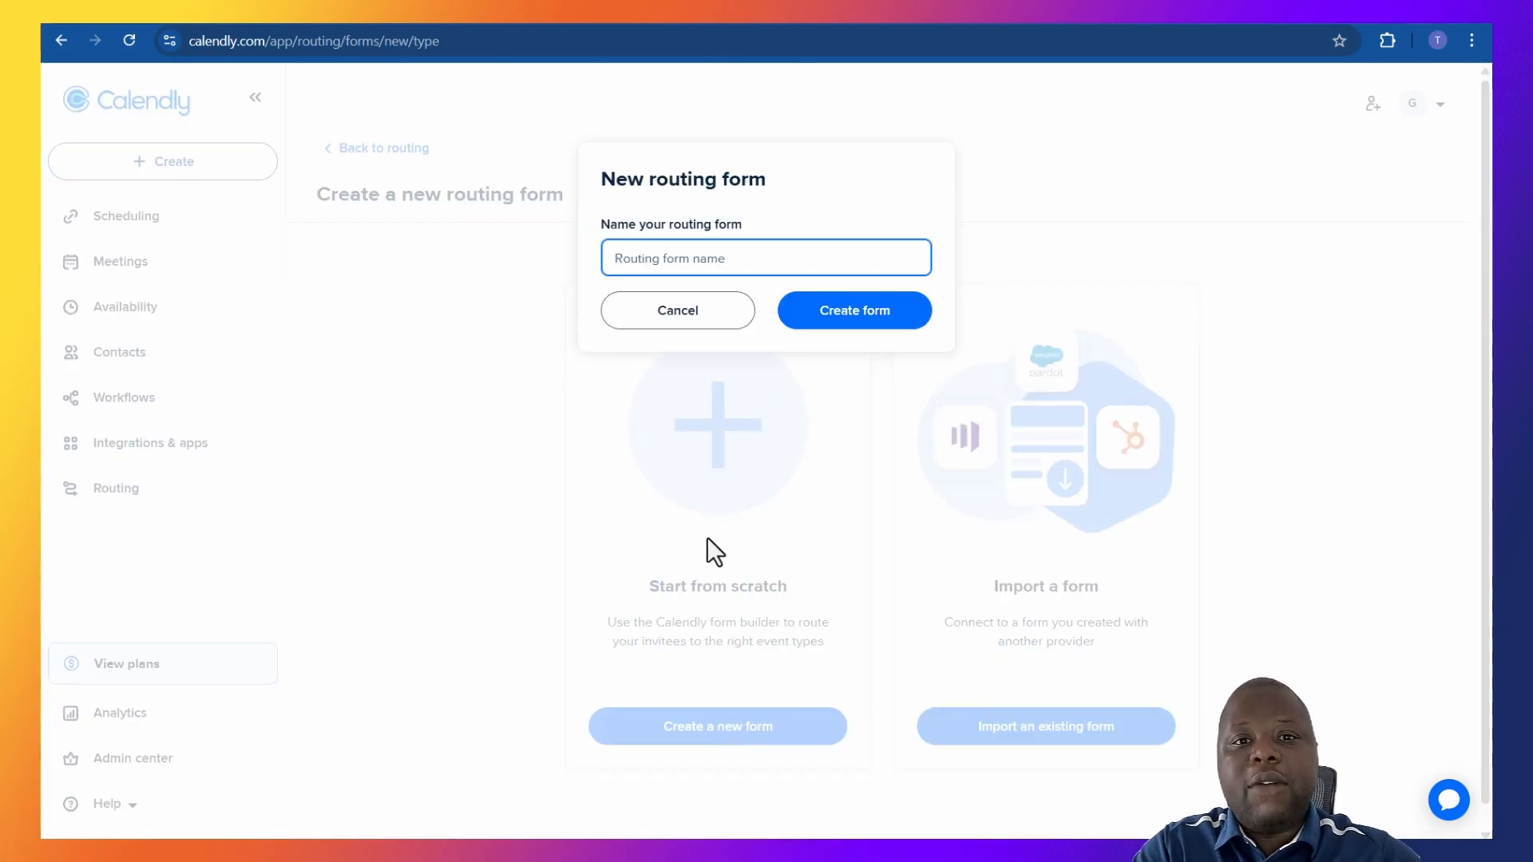
text(Qualifying)
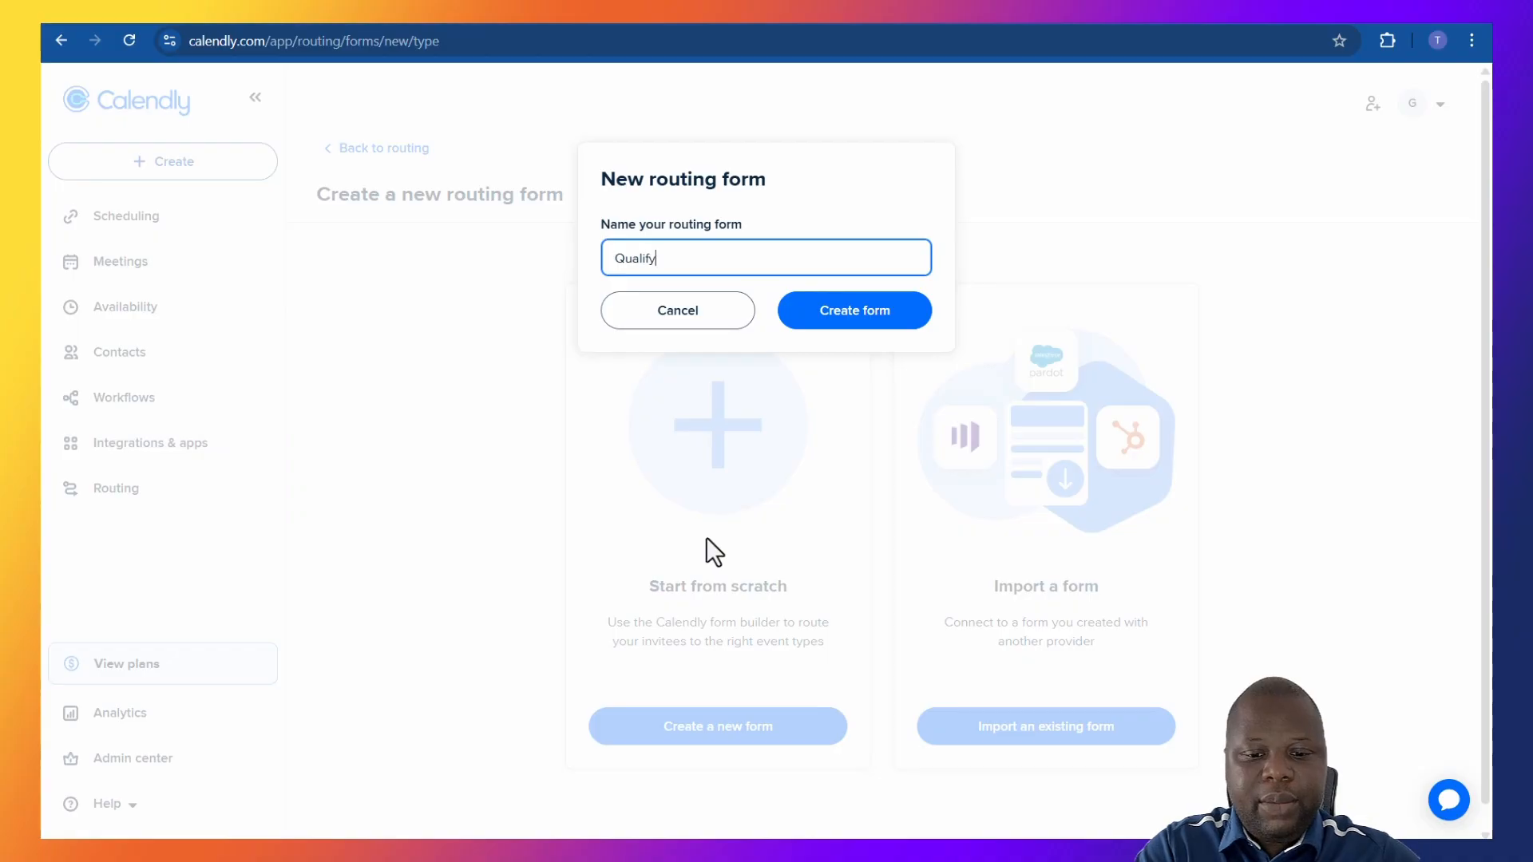
click(855, 310)
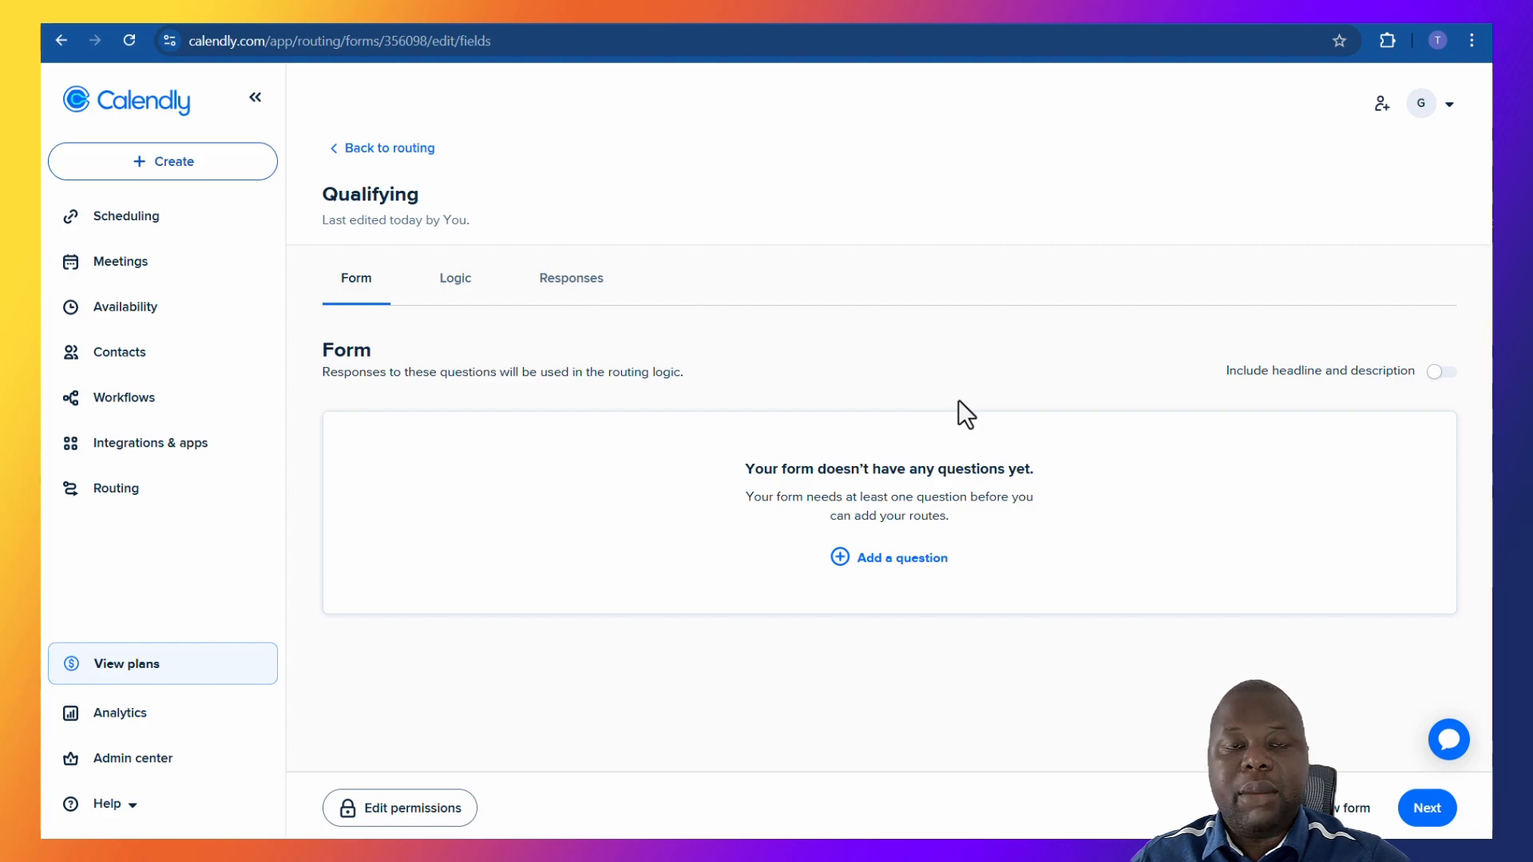
Step: Add a required name question to the form, split into separate first and last name fields
click(870, 561)
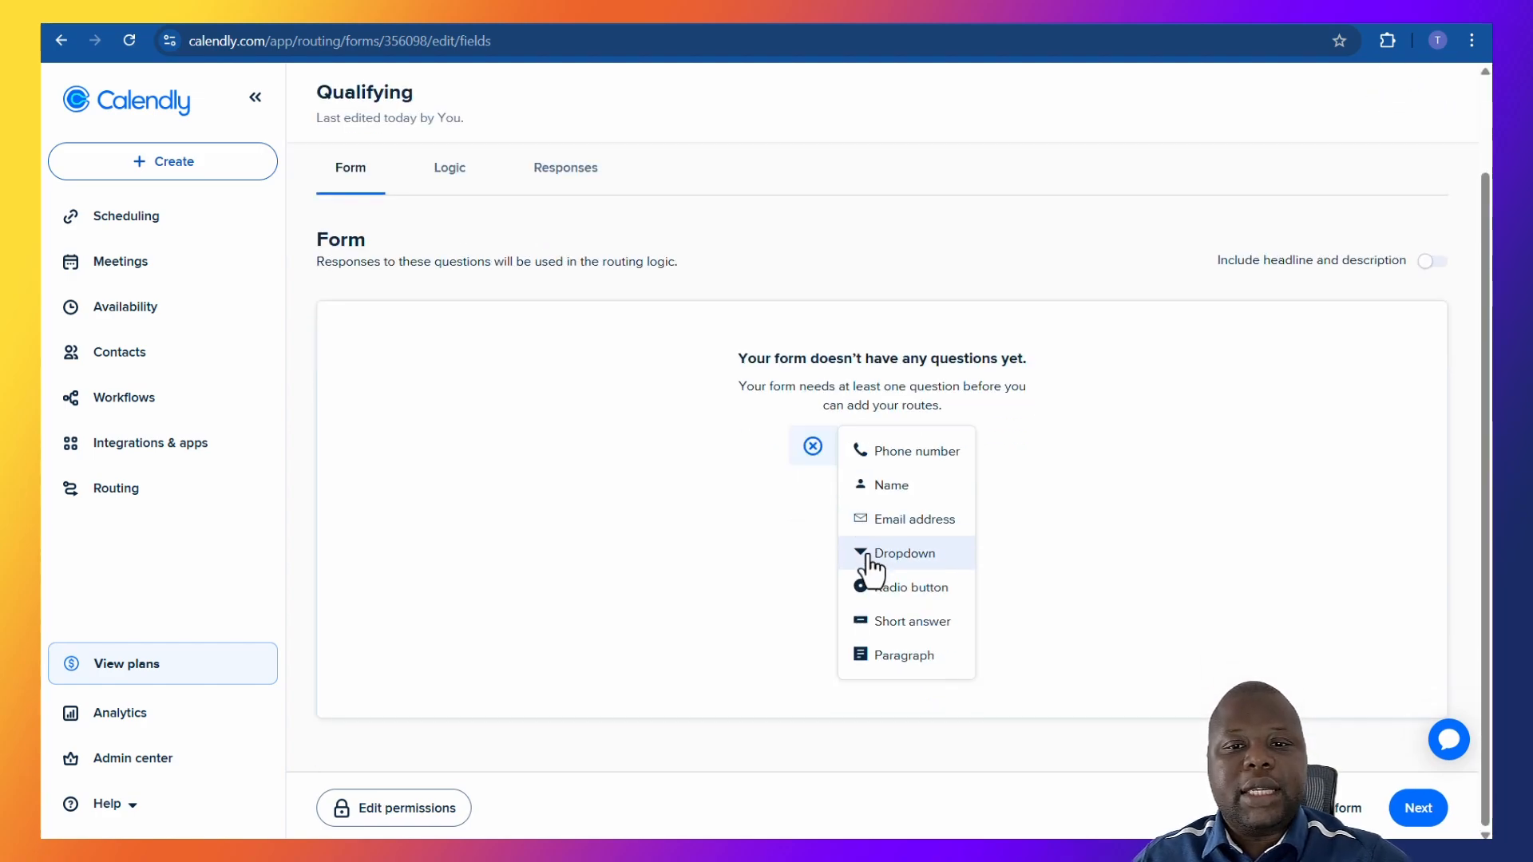
click(914, 487)
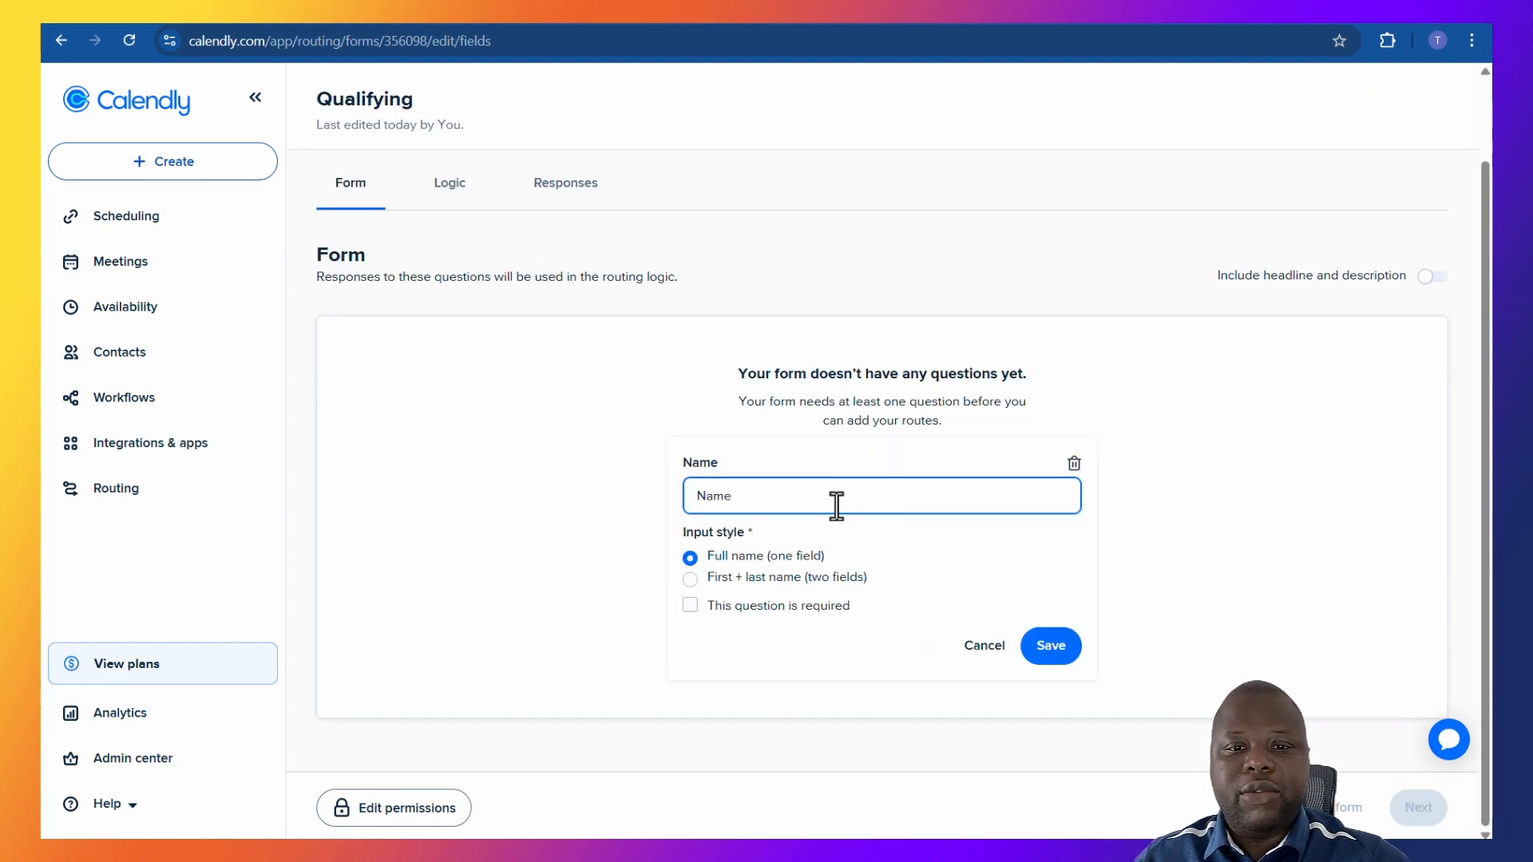
click(689, 578)
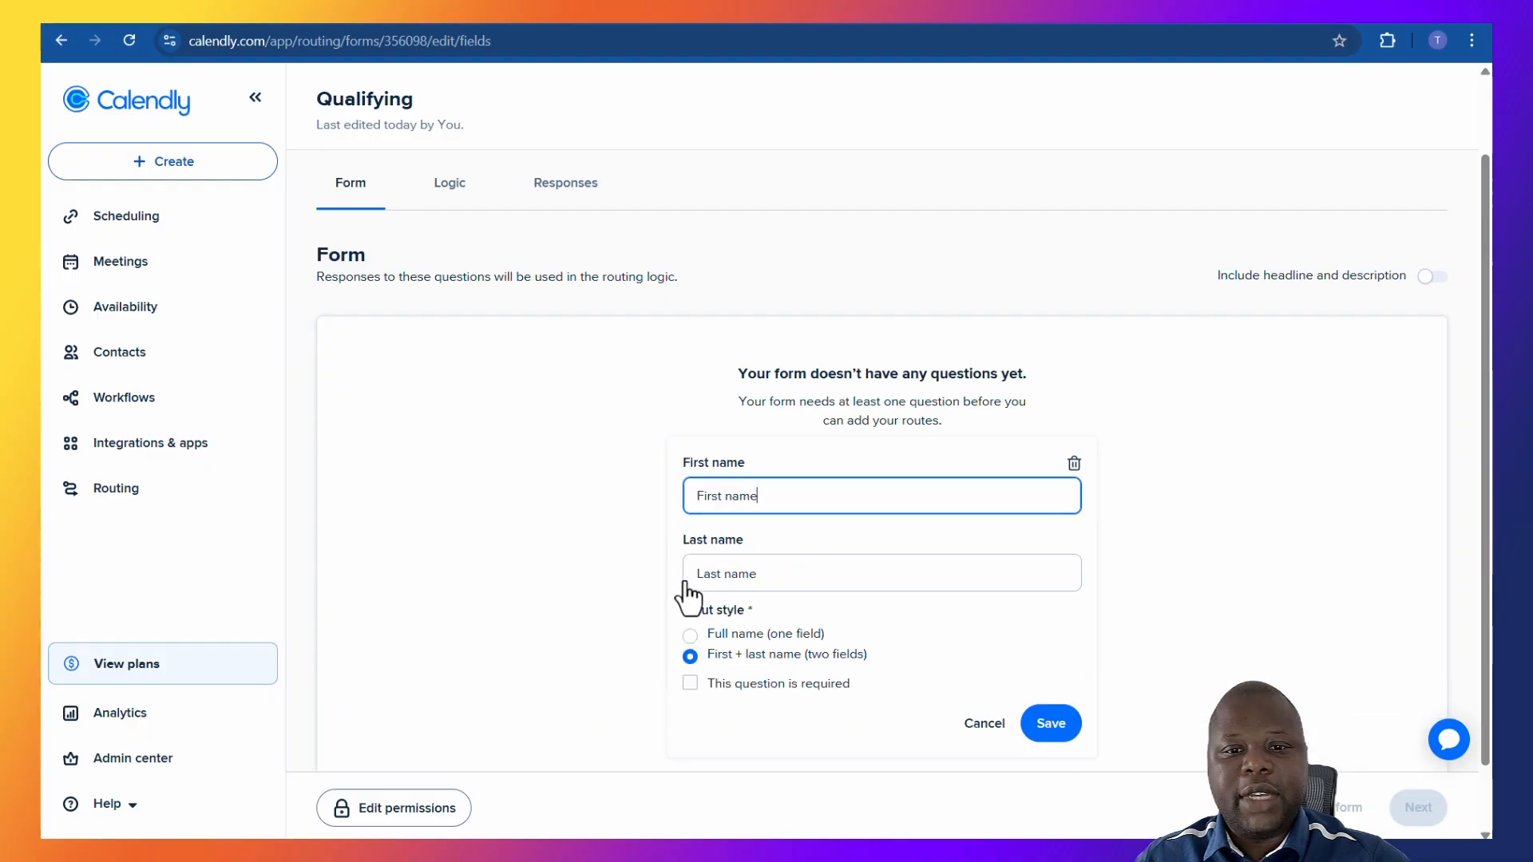
click(690, 683)
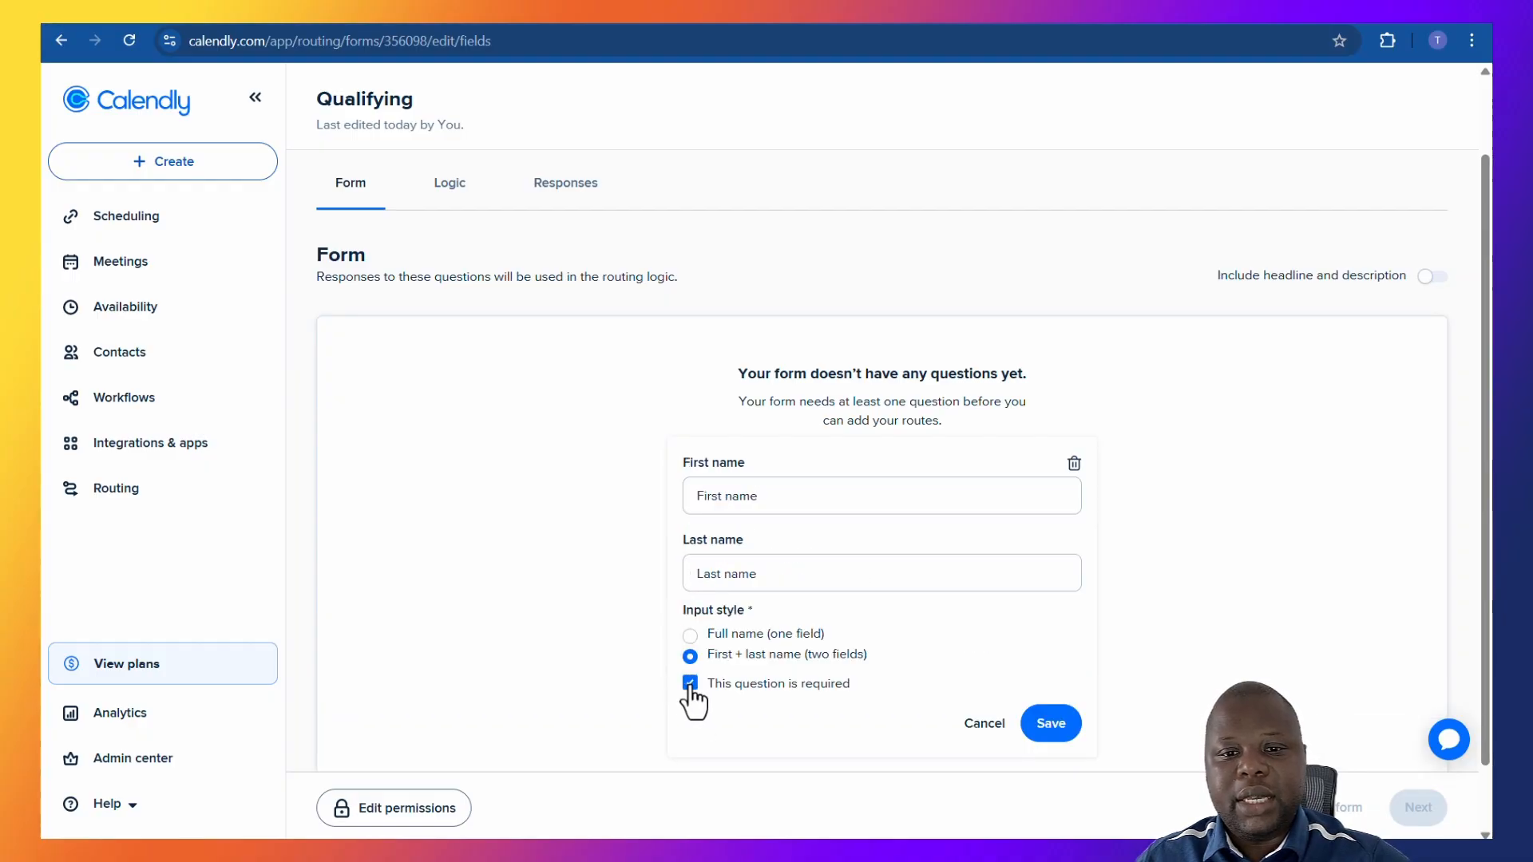
click(1051, 724)
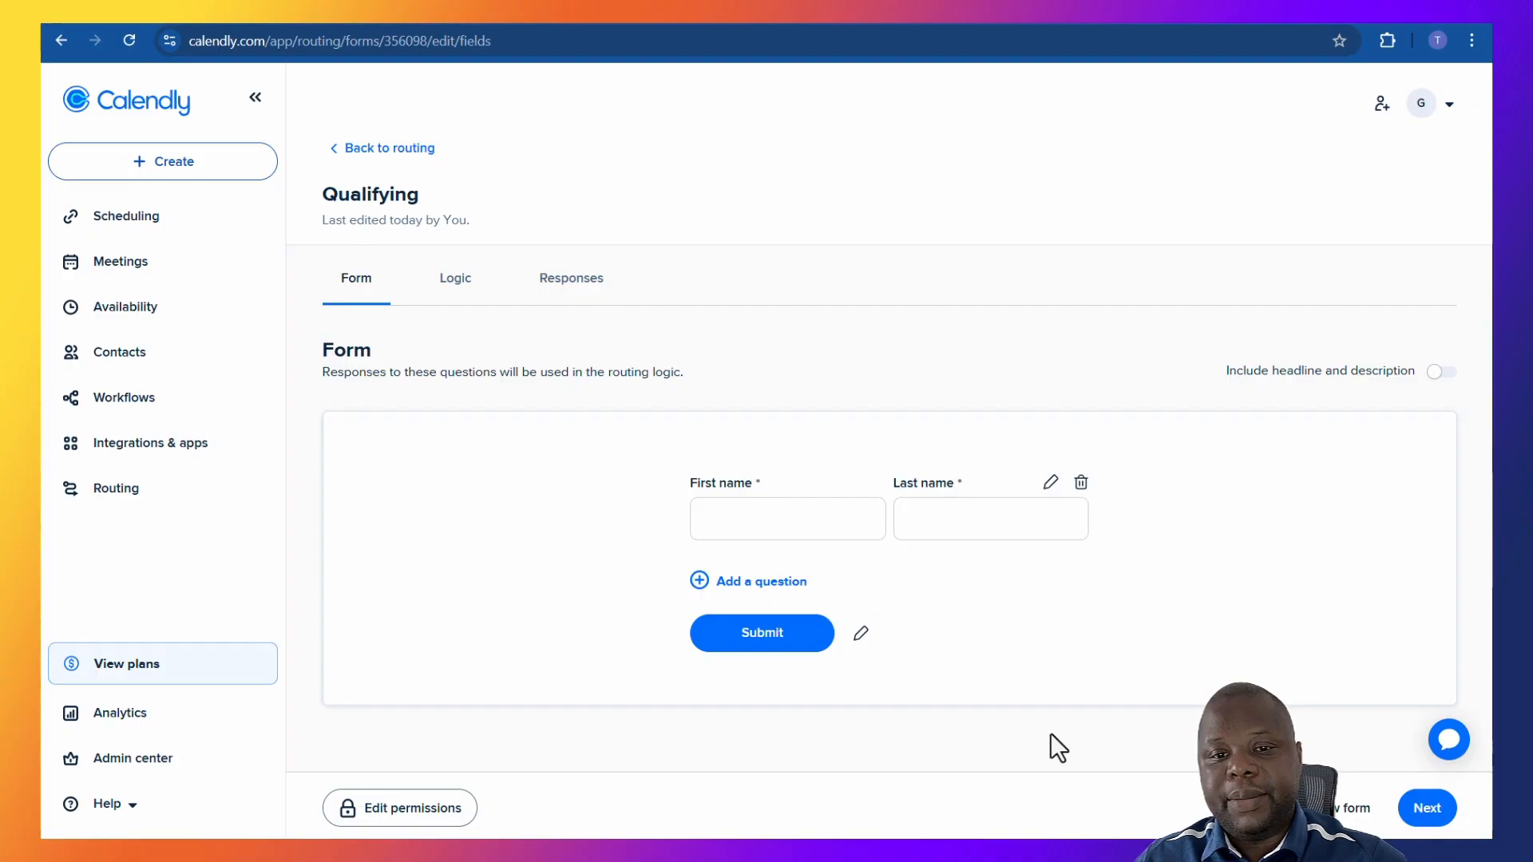
Step: Add a required email address question below the name question
click(771, 581)
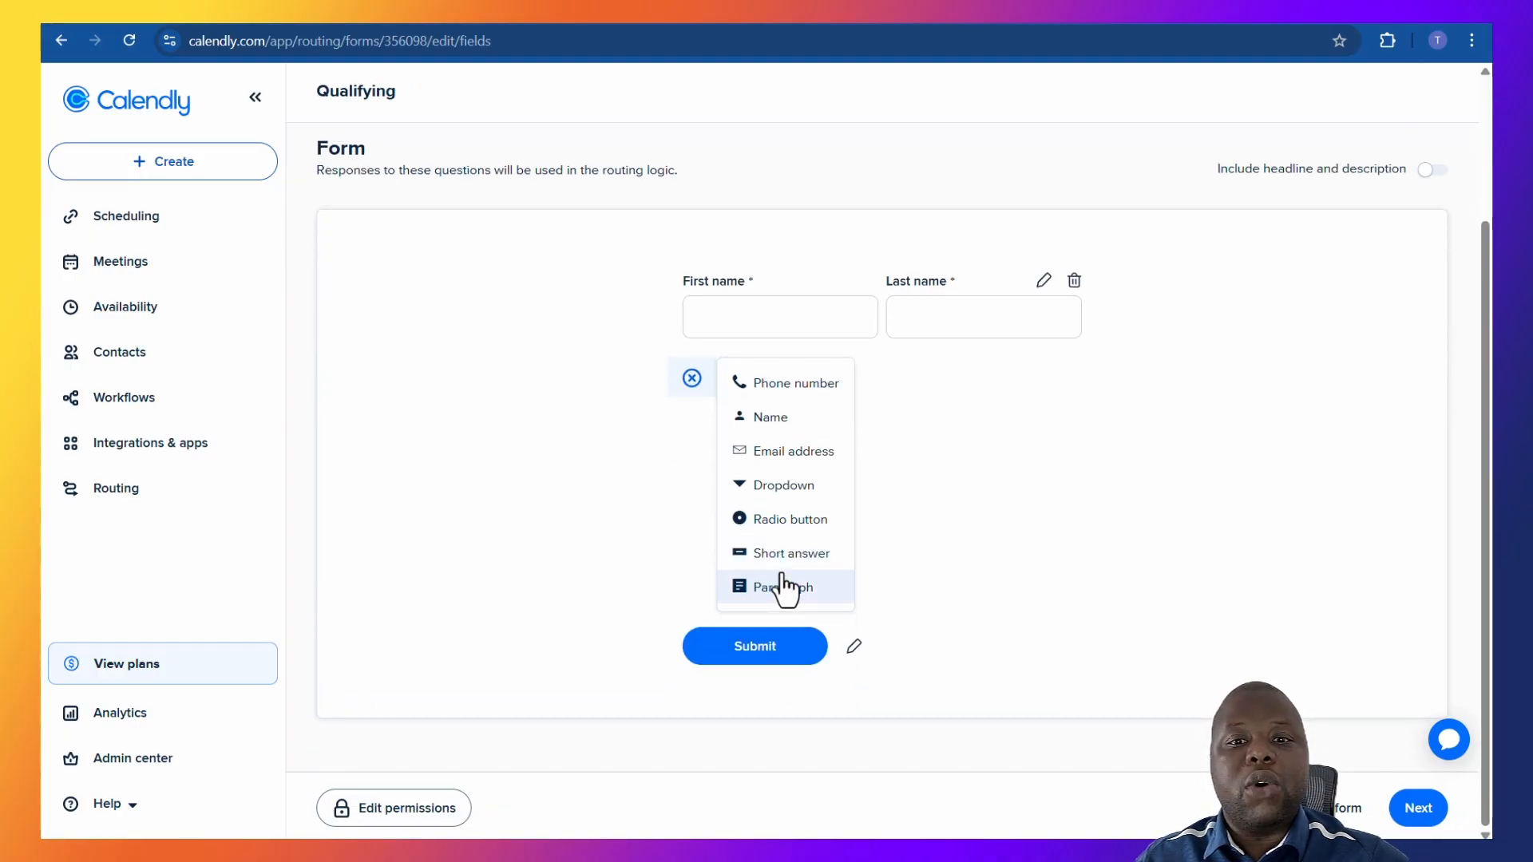
click(802, 452)
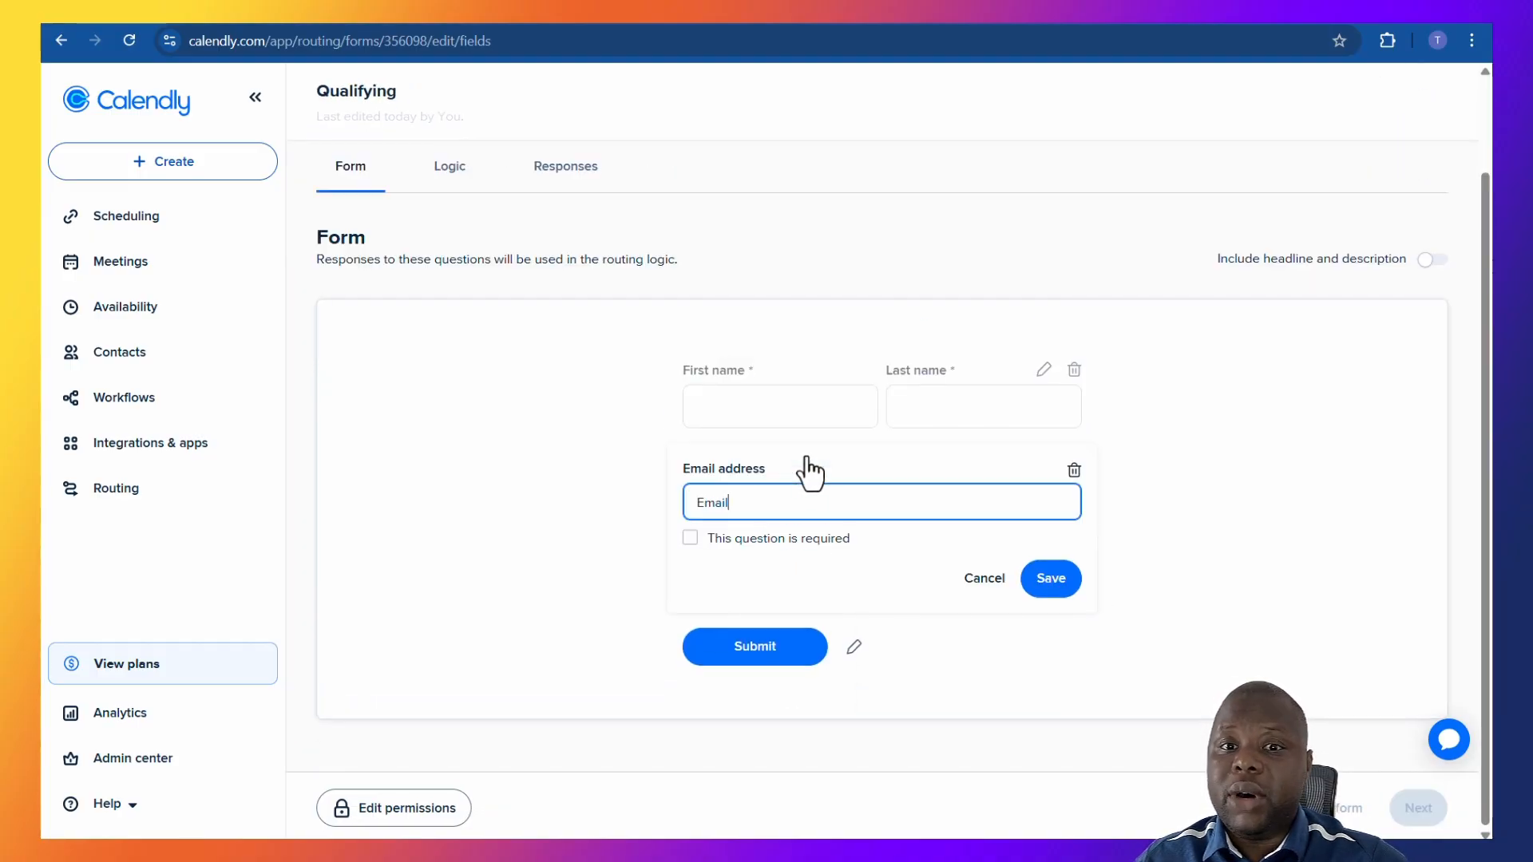
click(690, 540)
click(690, 540)
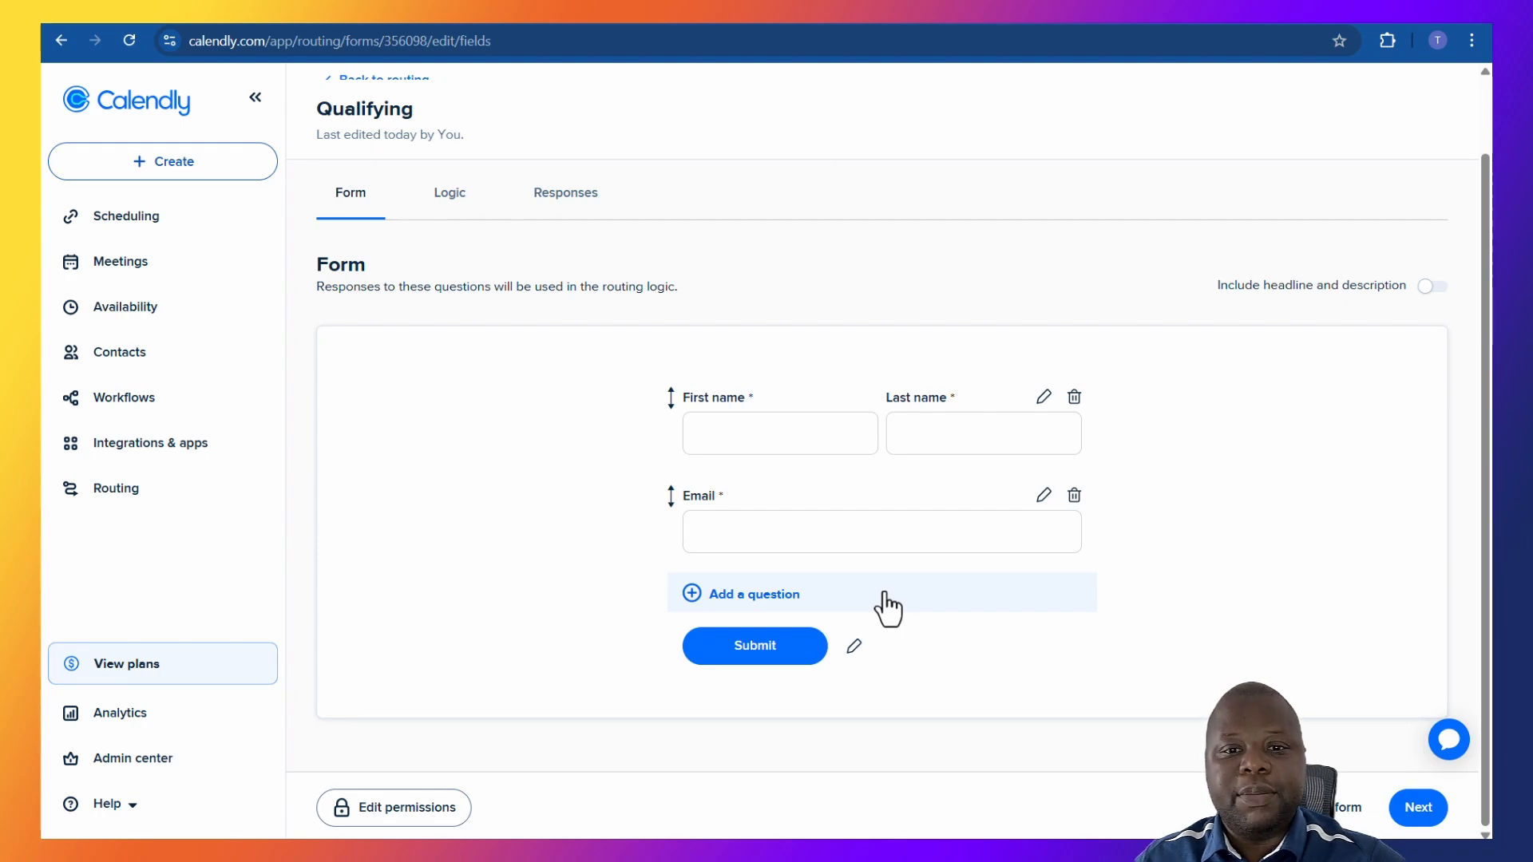
Step: Add a radio button question reading "What is your annual income?" with 0-10k and 10k-30k as its first two answers
click(770, 596)
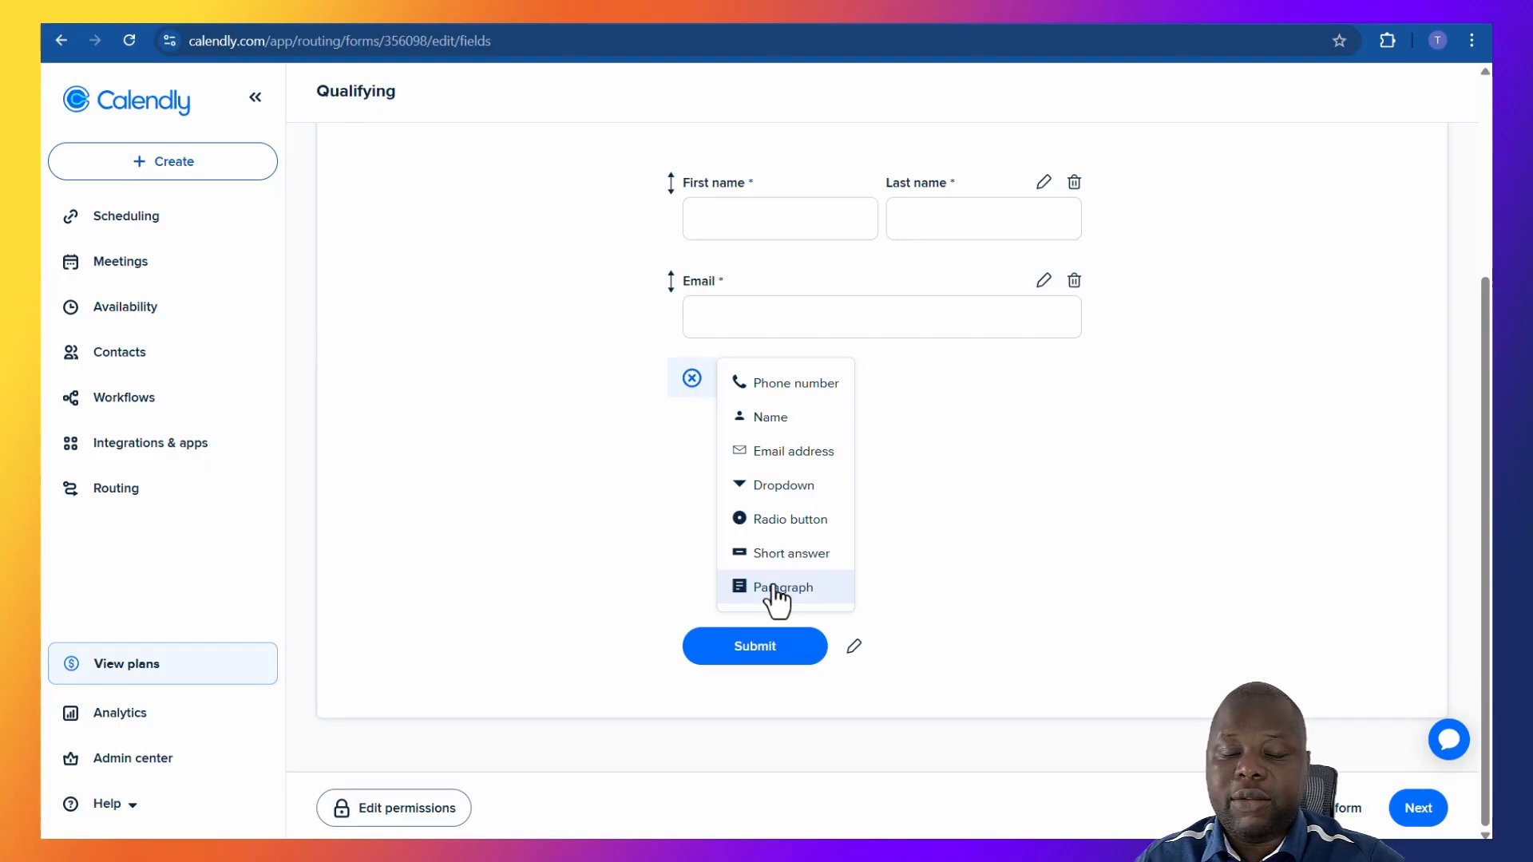
click(800, 523)
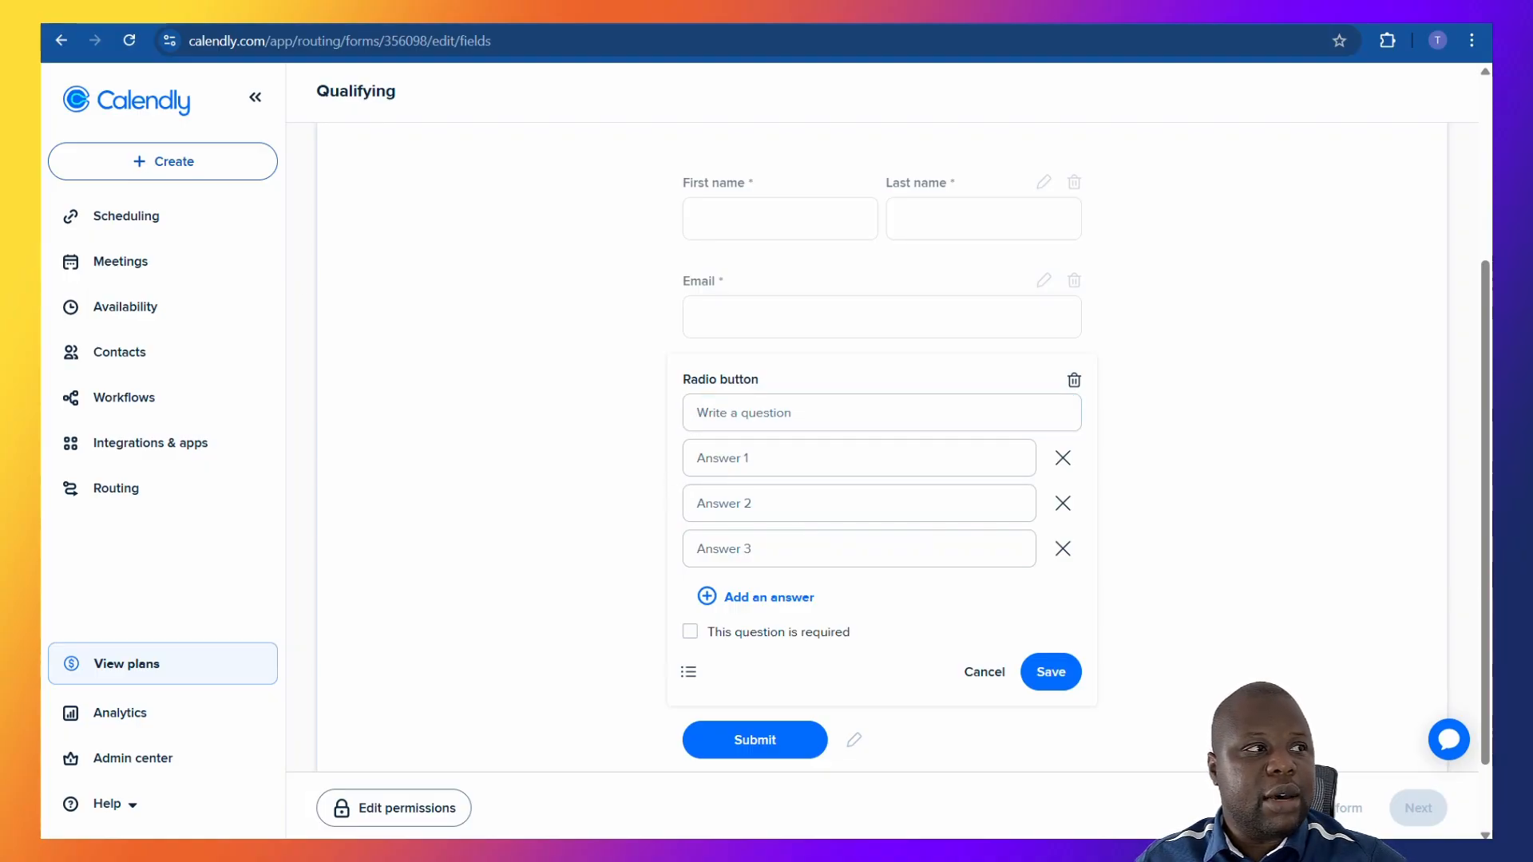
right_click(737, 460)
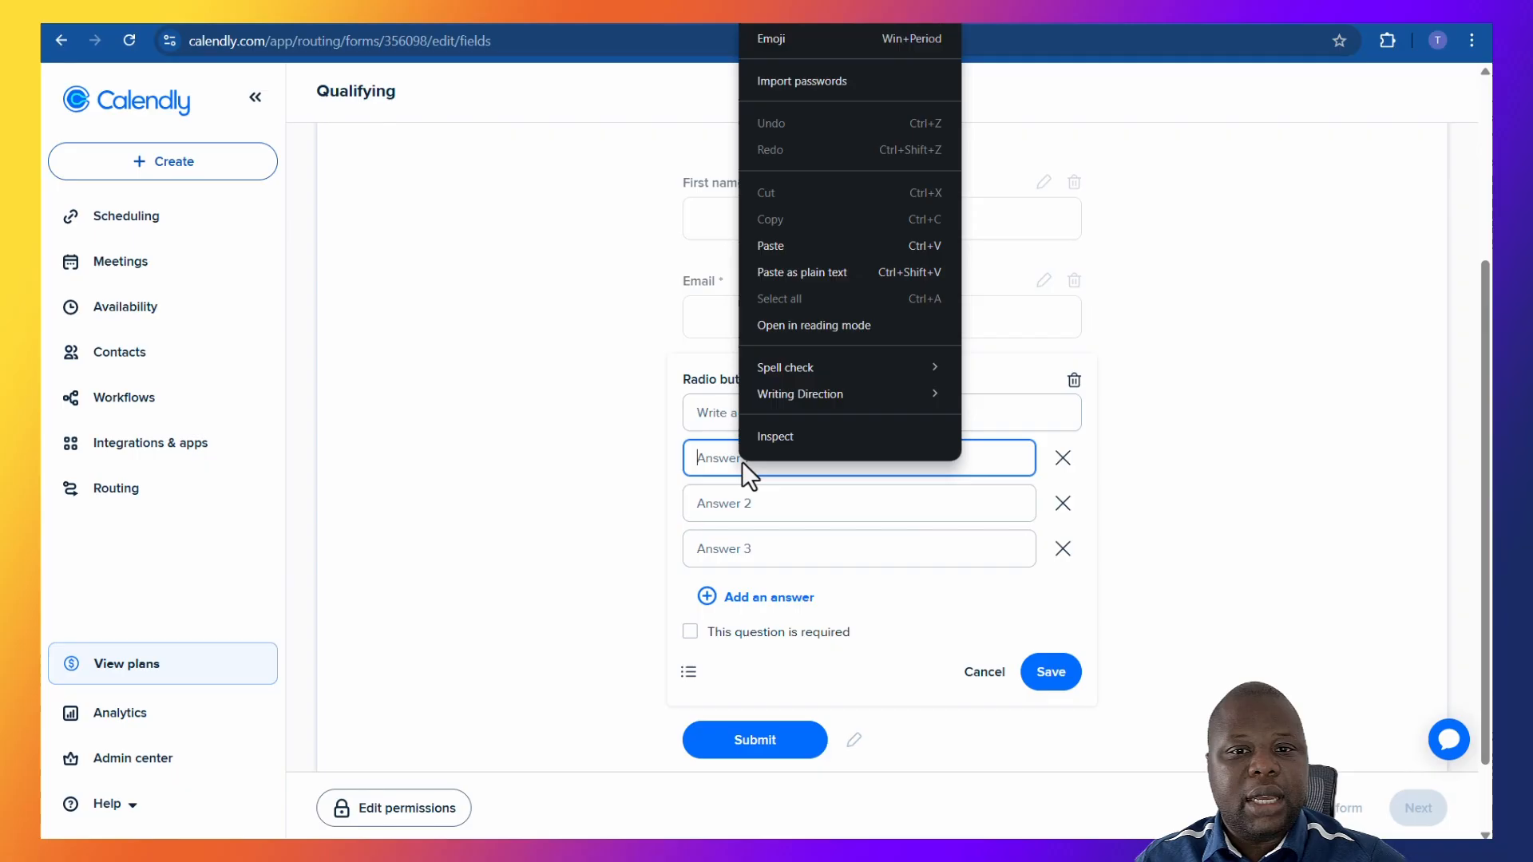
click(808, 265)
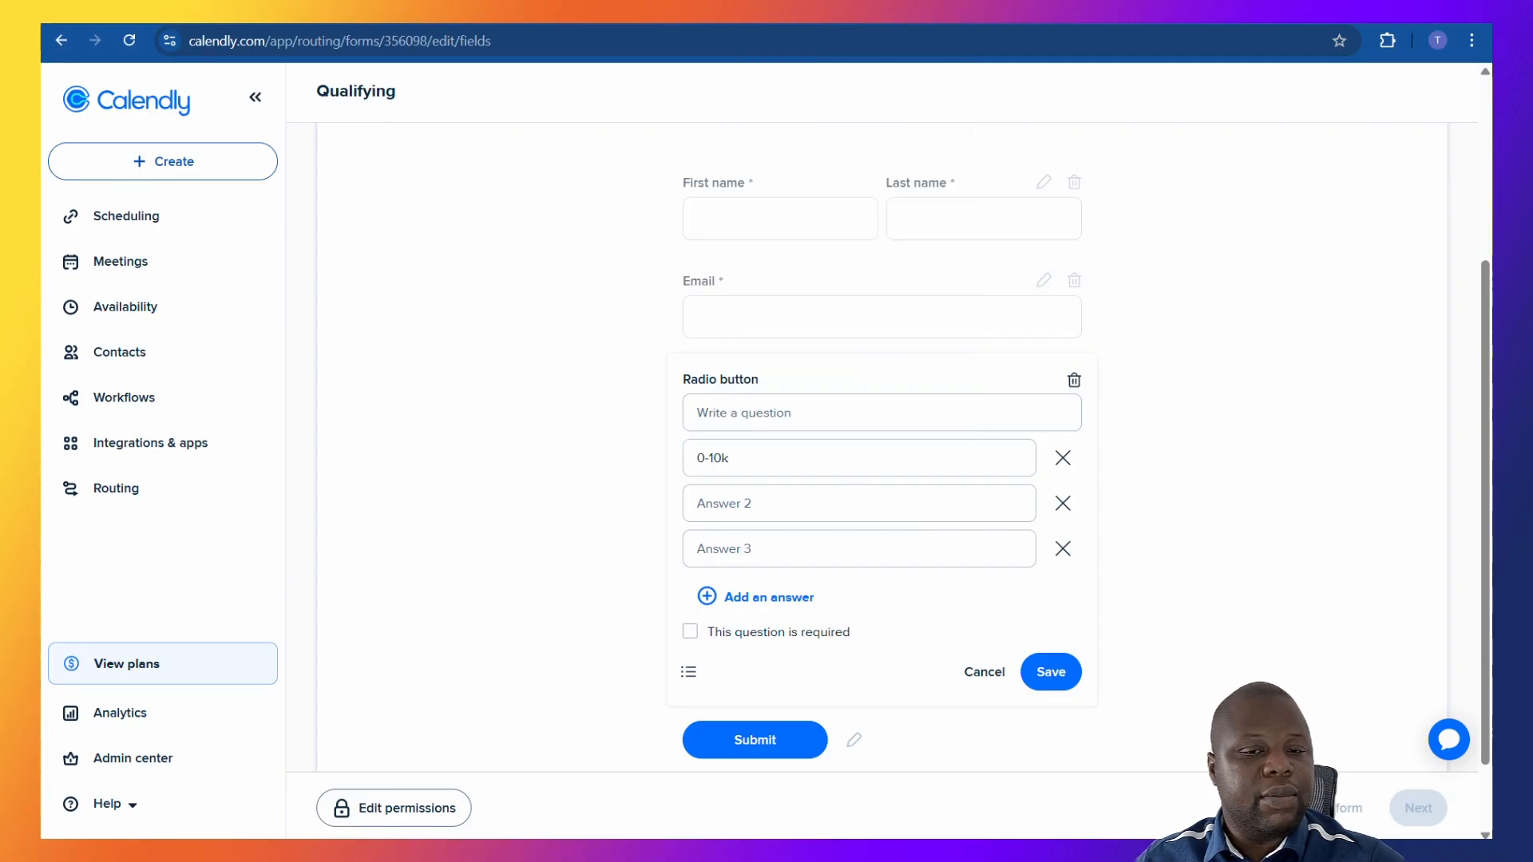
right_click(731, 503)
click(819, 298)
click(725, 413)
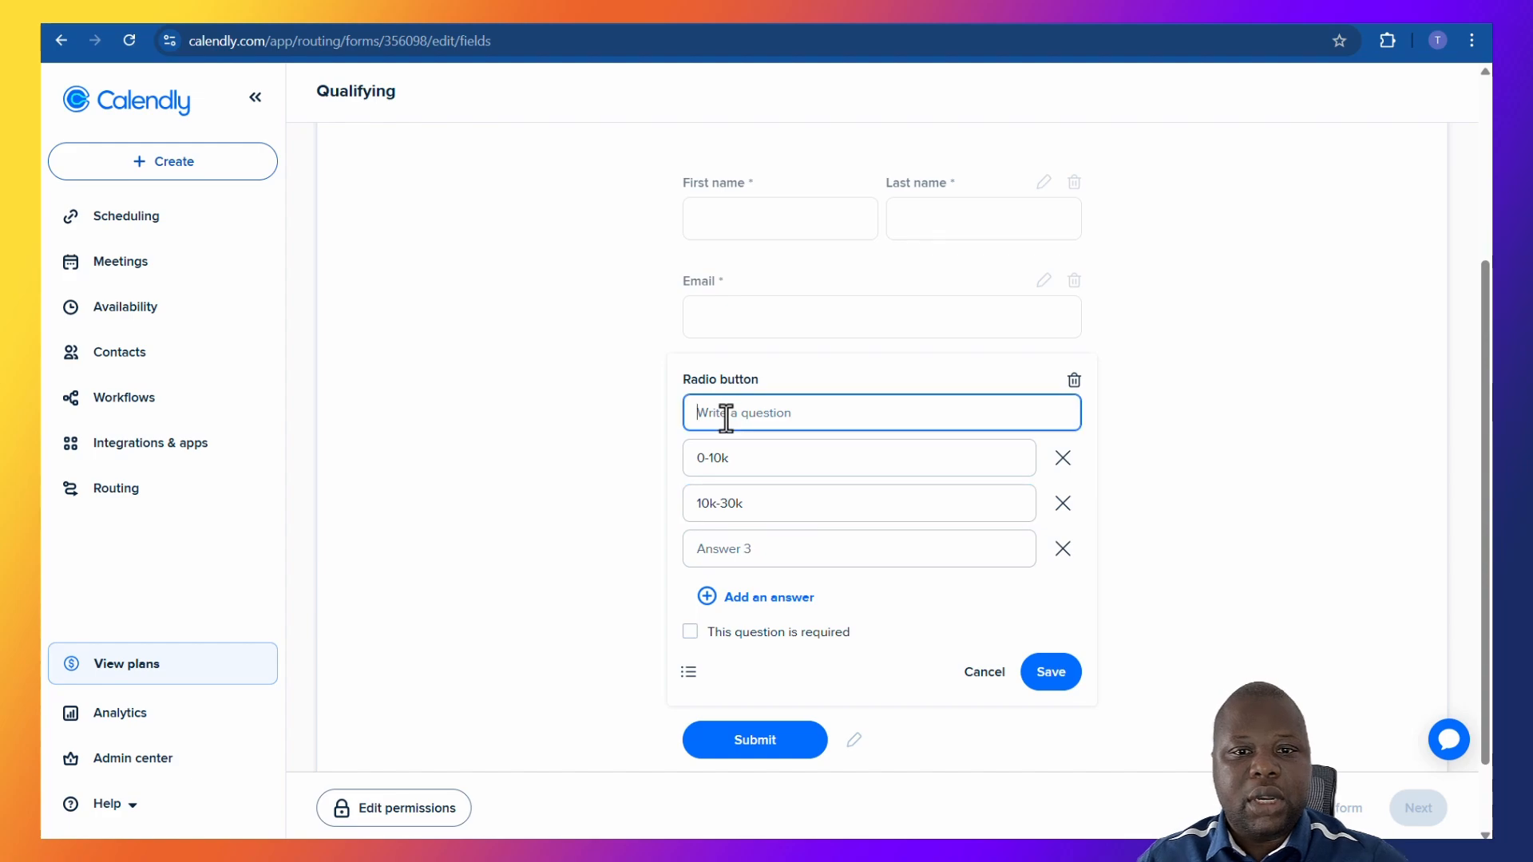
text(What is your annual income?)
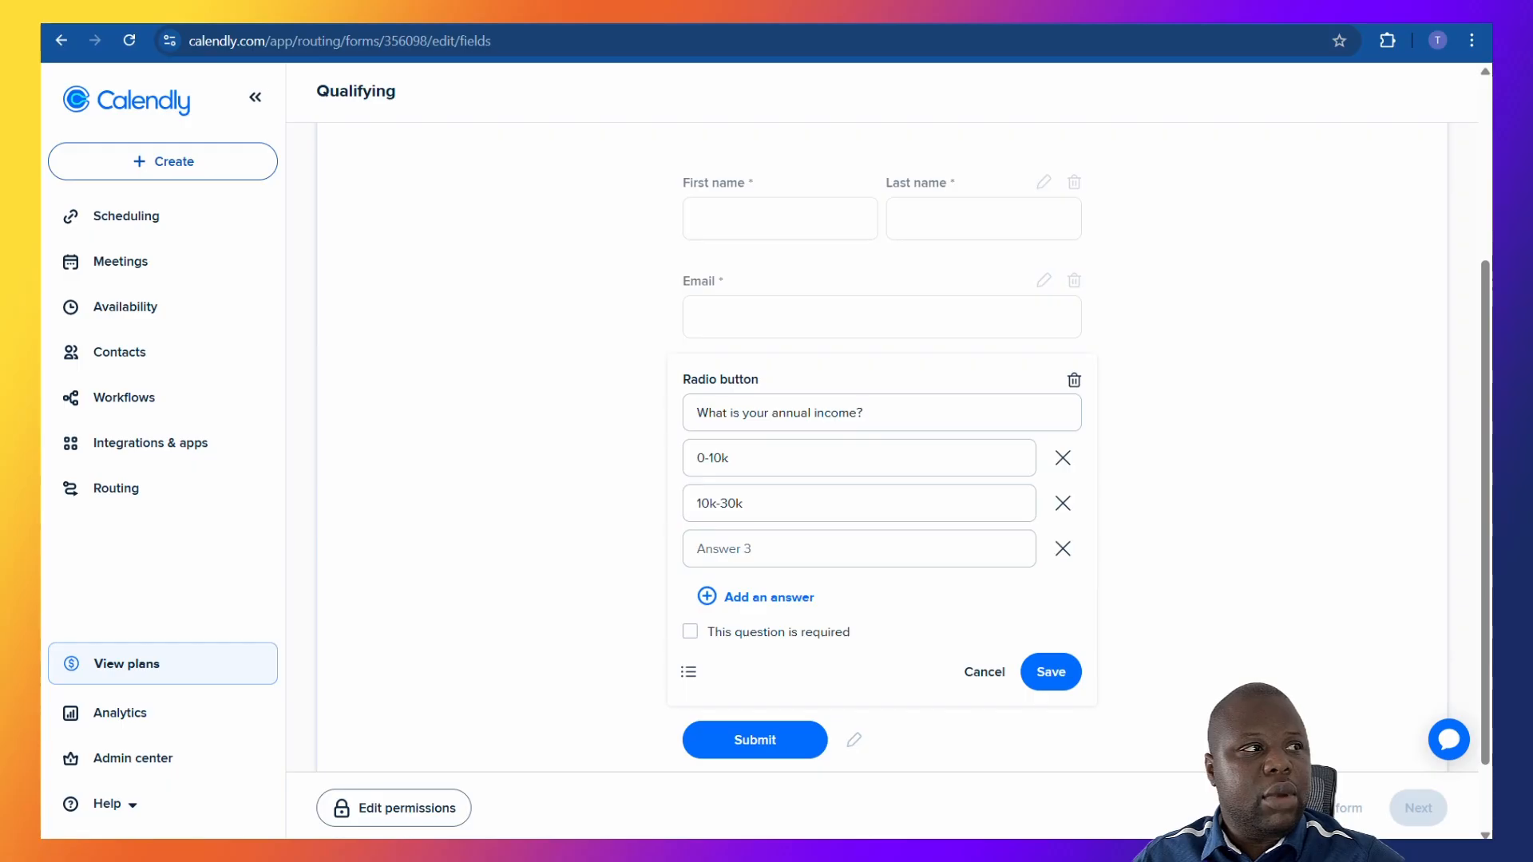
Step: Add the answers 60k-100k and 100k+ to the income question and save it as required
click(732, 548)
right_click(734, 546)
click(826, 356)
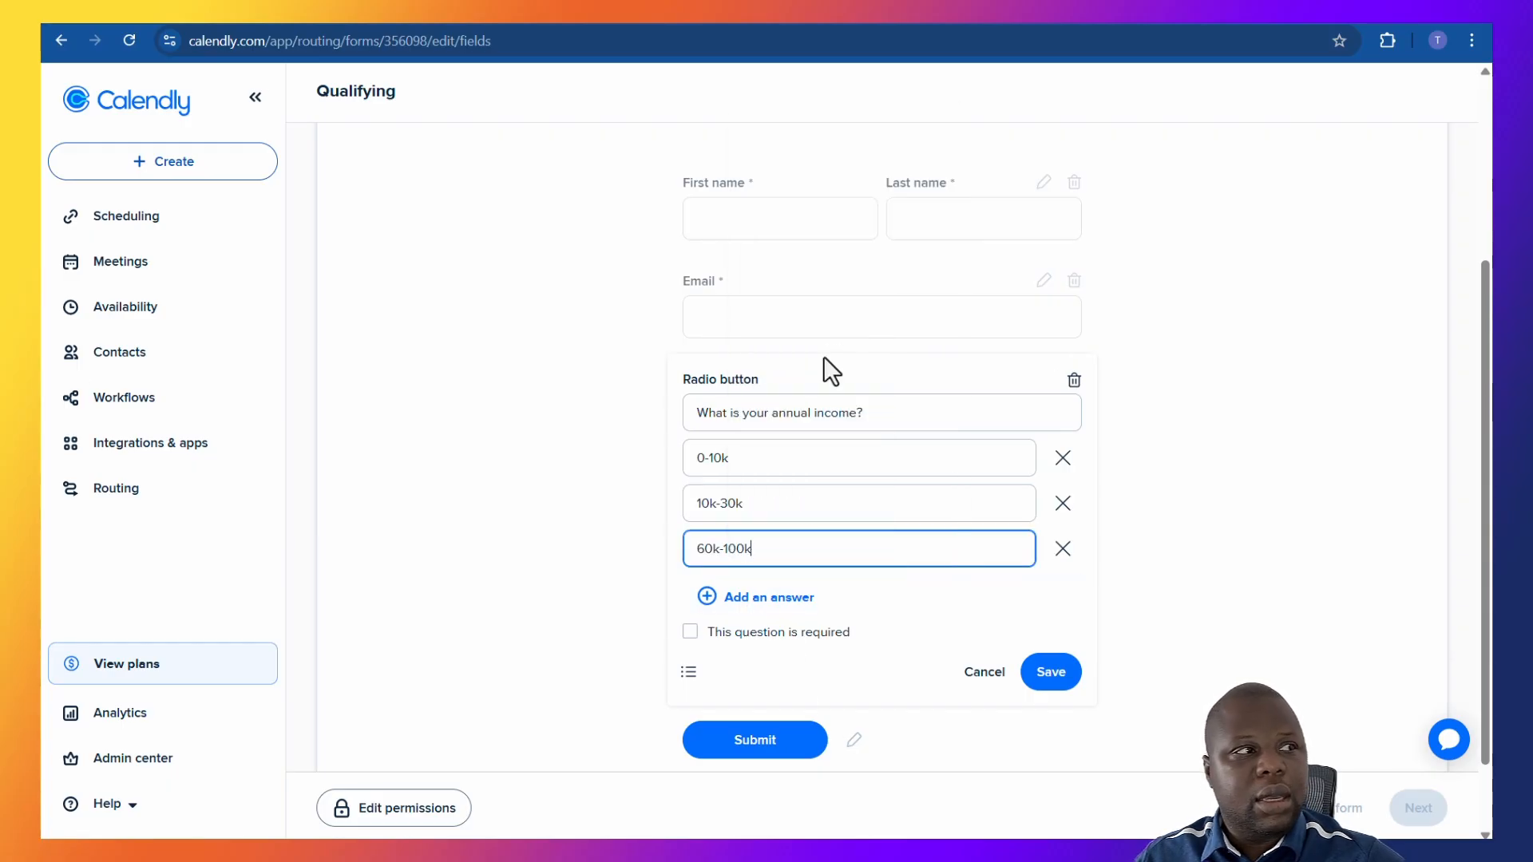
click(715, 600)
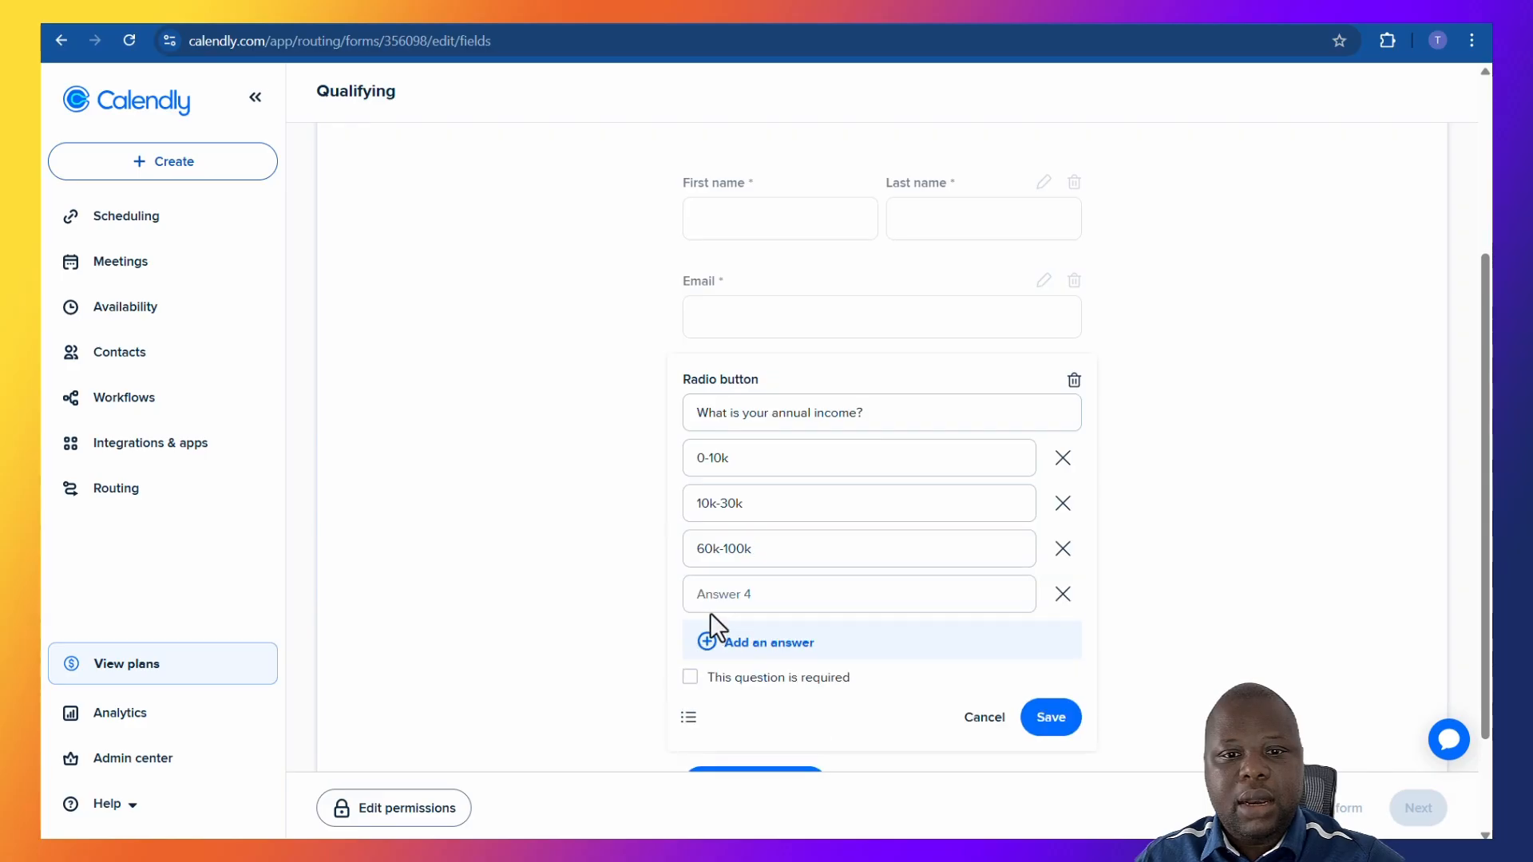
text(100)
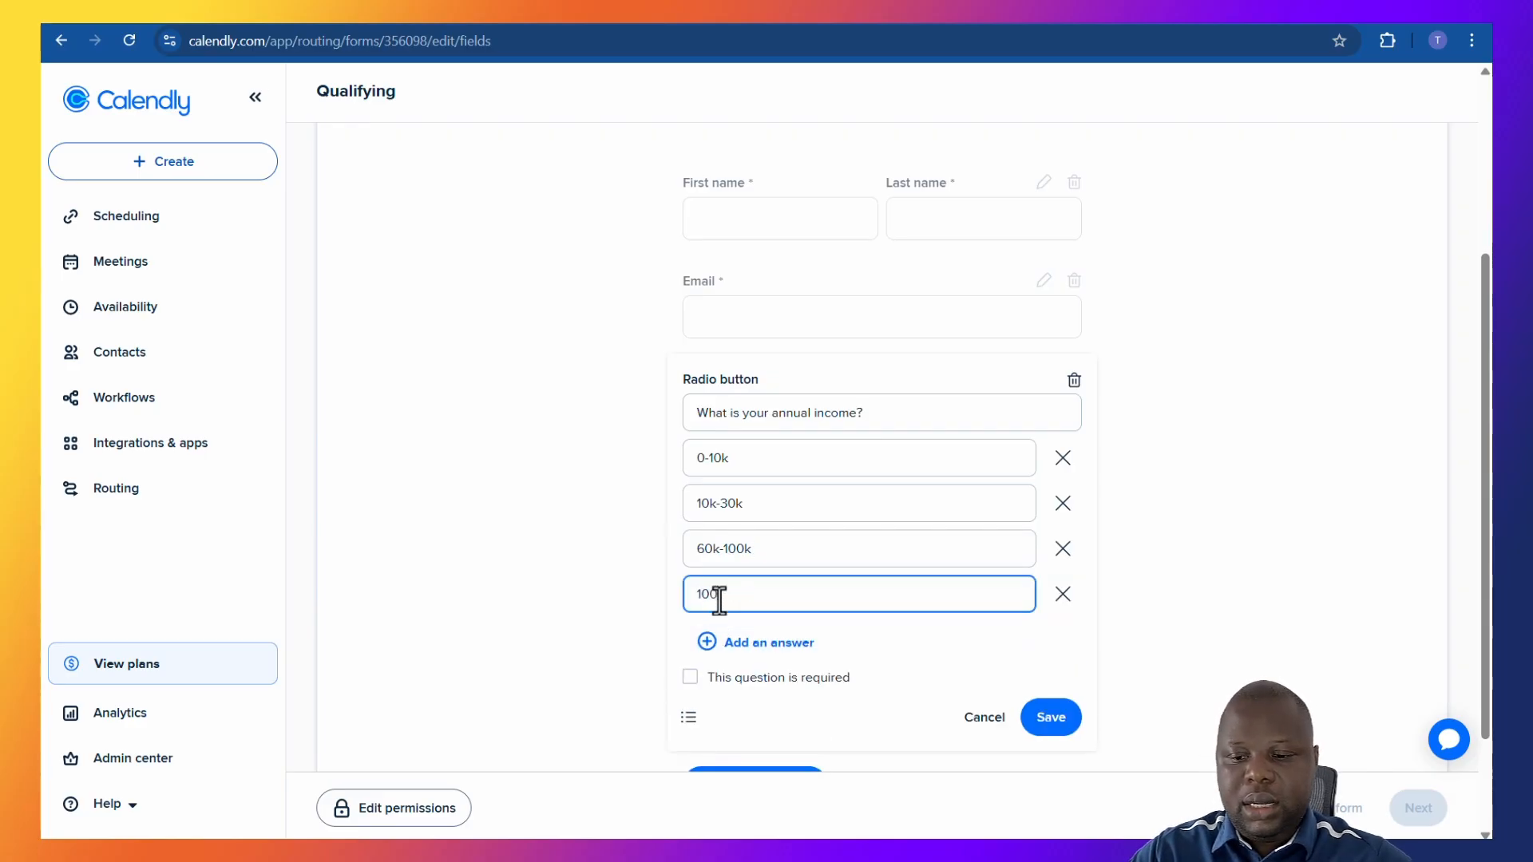
text(k+)
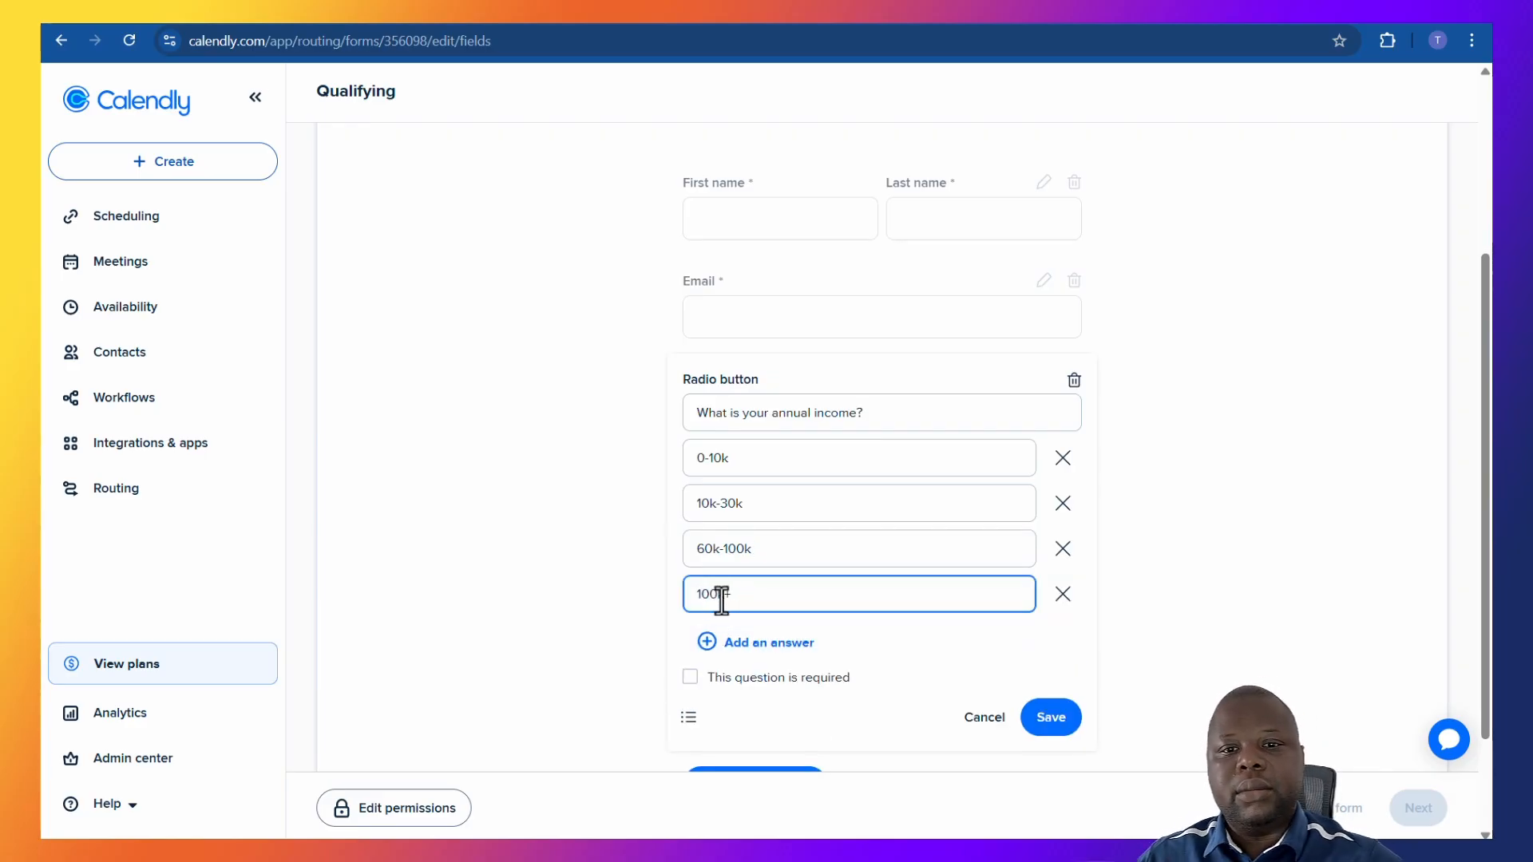
key(Return)
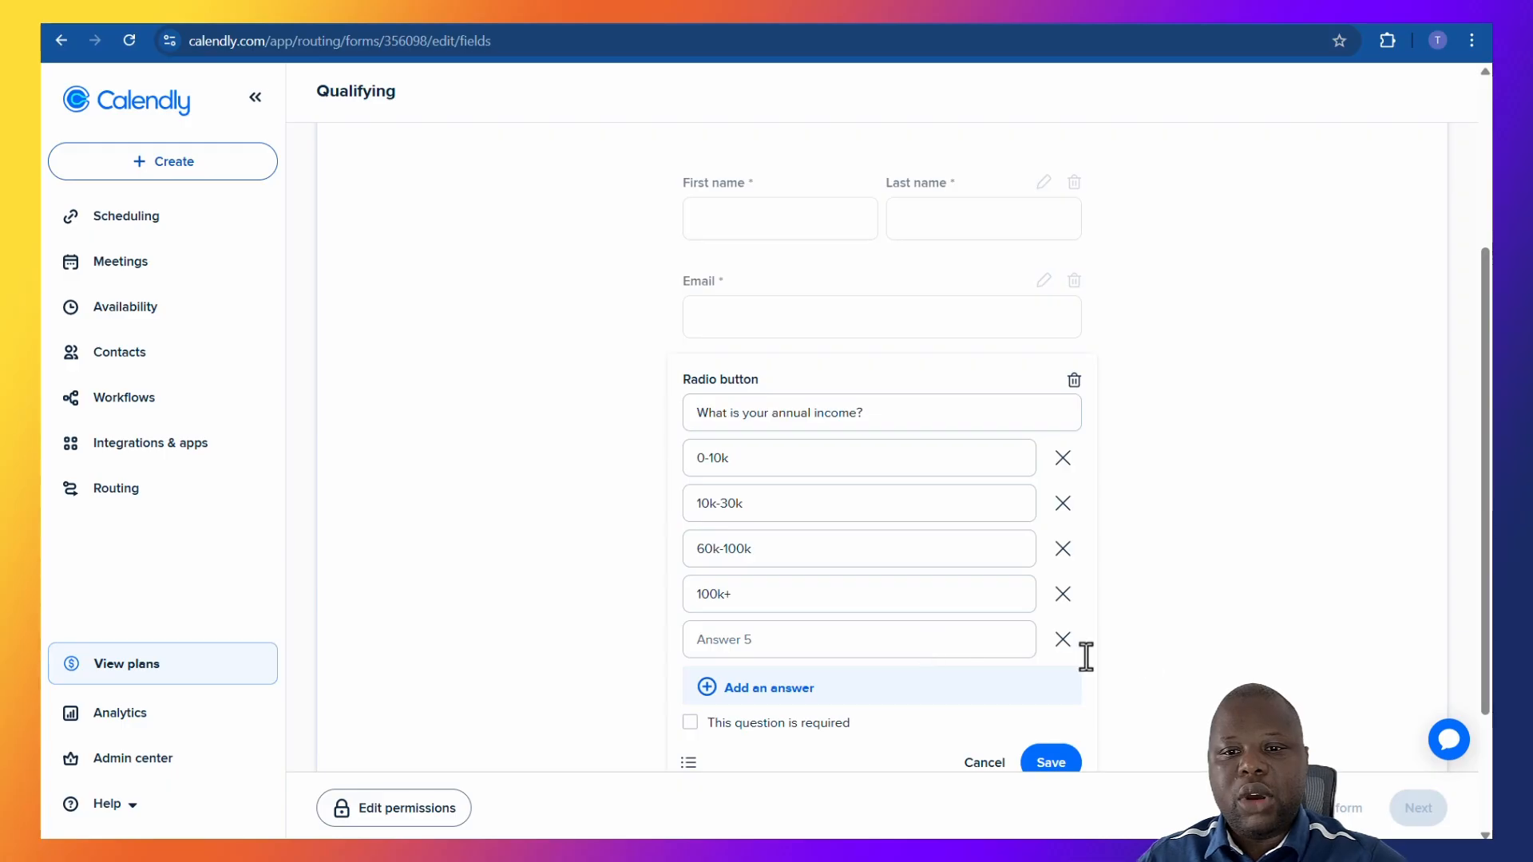
click(1063, 640)
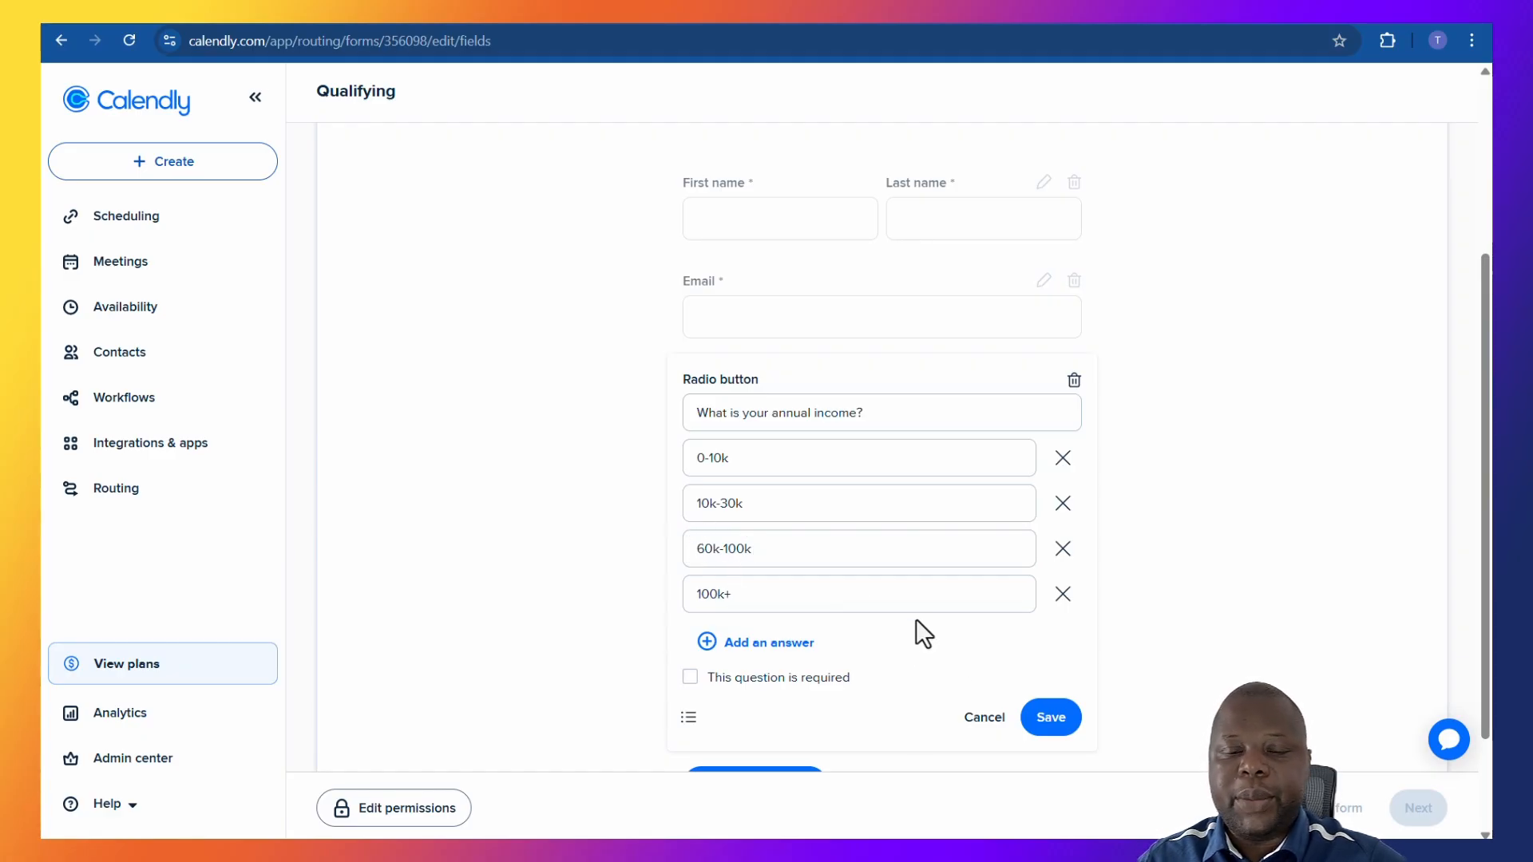
click(690, 678)
click(1059, 718)
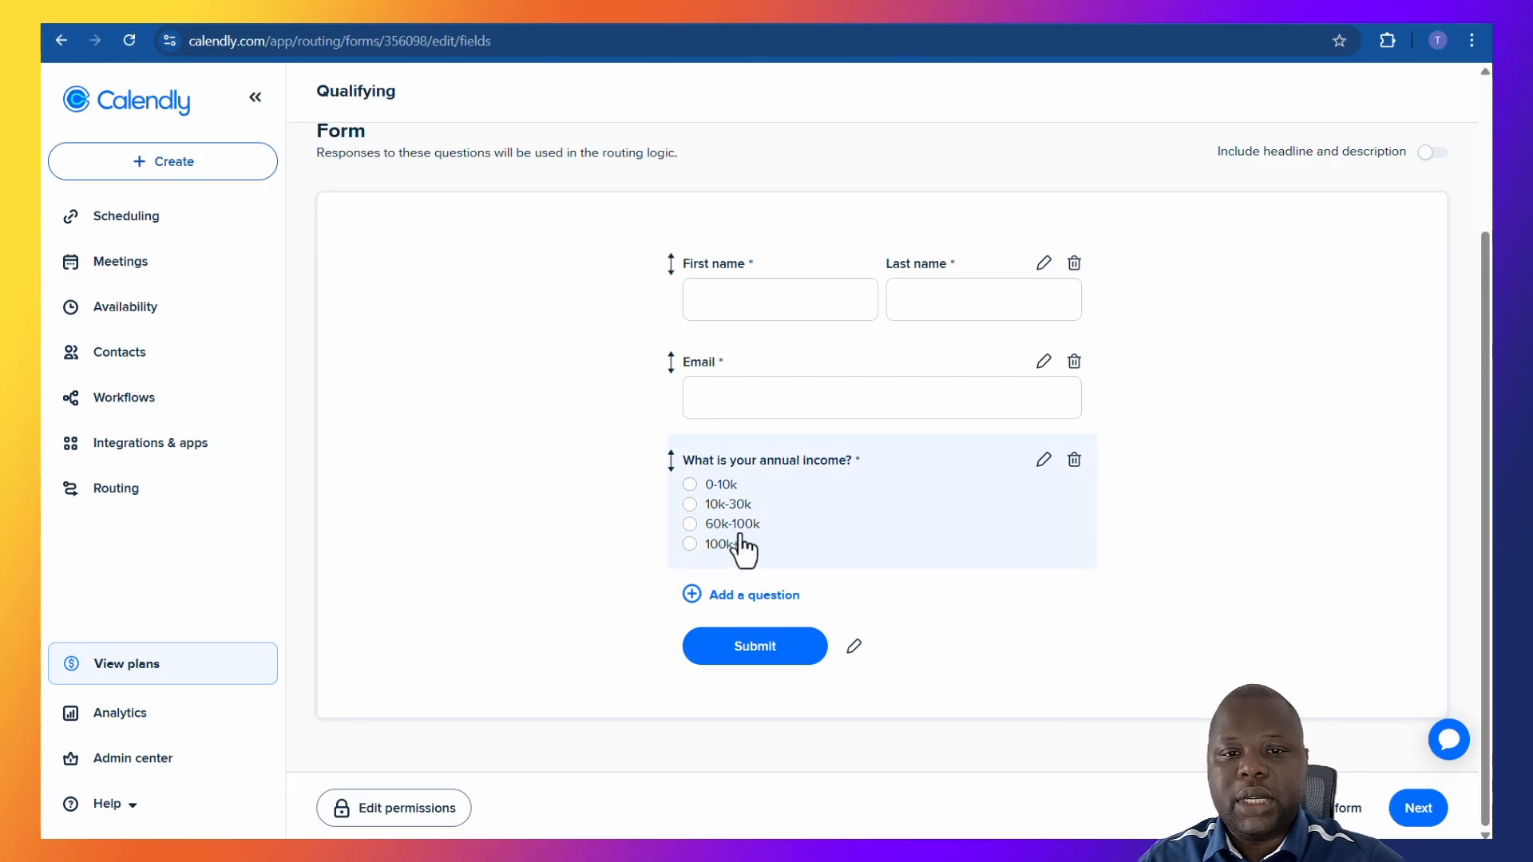
Step: Reopen the annual income question for editing and remove all of its existing answers
click(1042, 461)
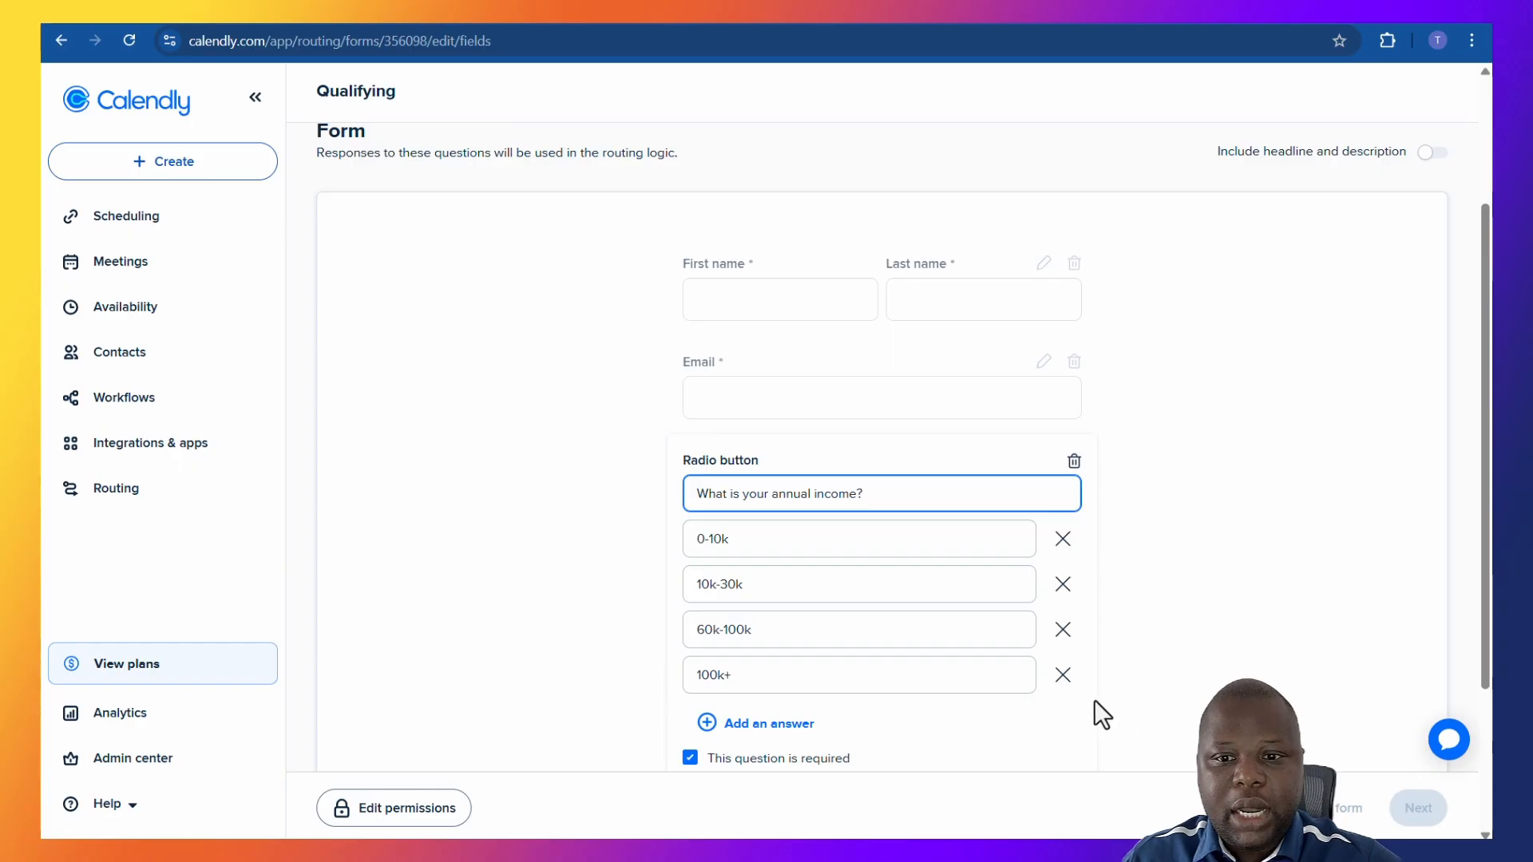
click(1063, 675)
click(1062, 629)
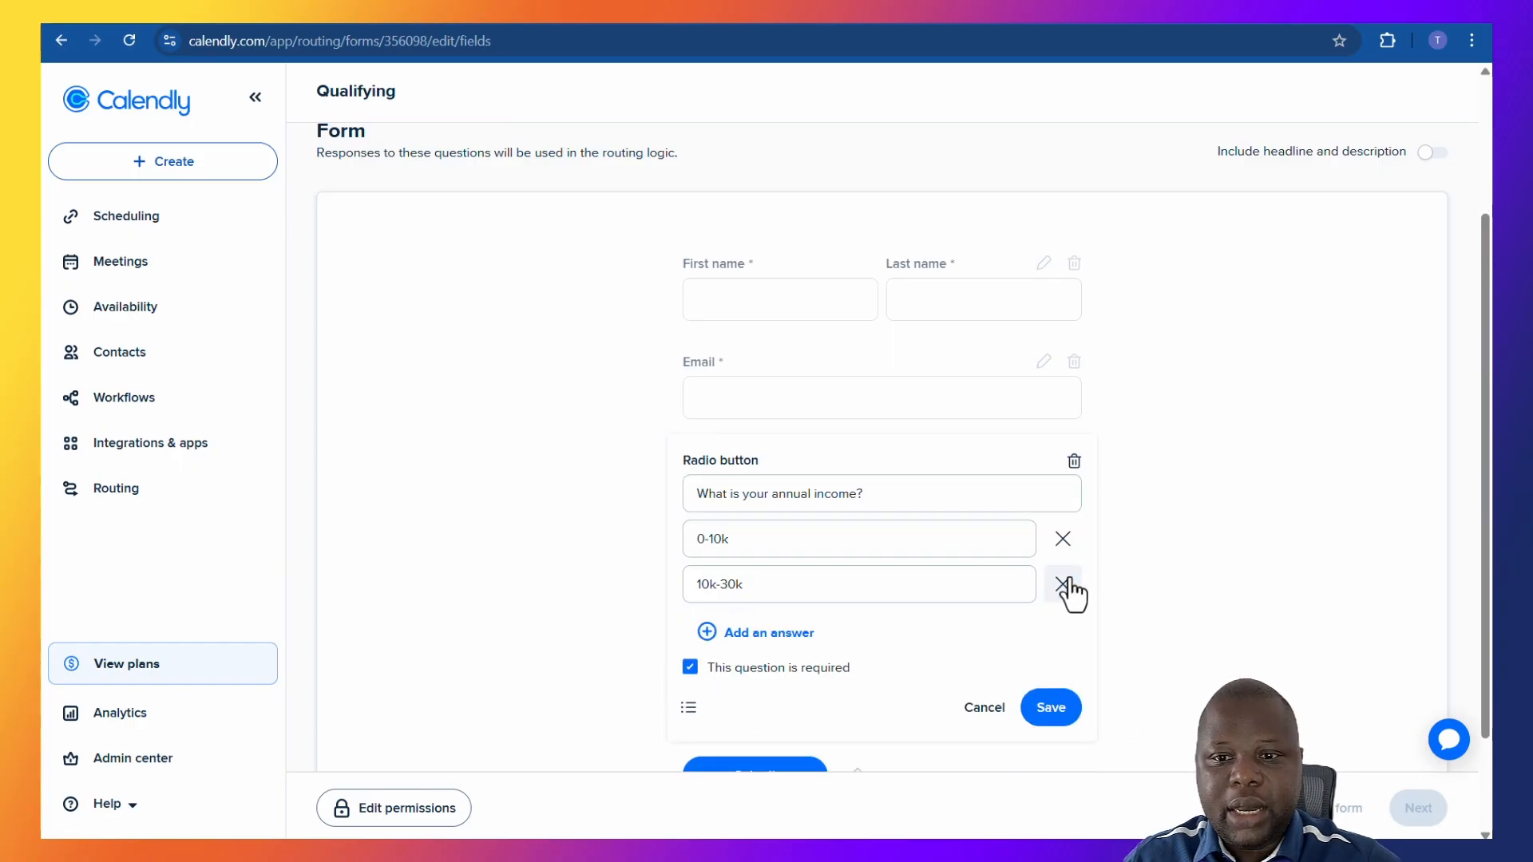
click(1063, 585)
click(924, 588)
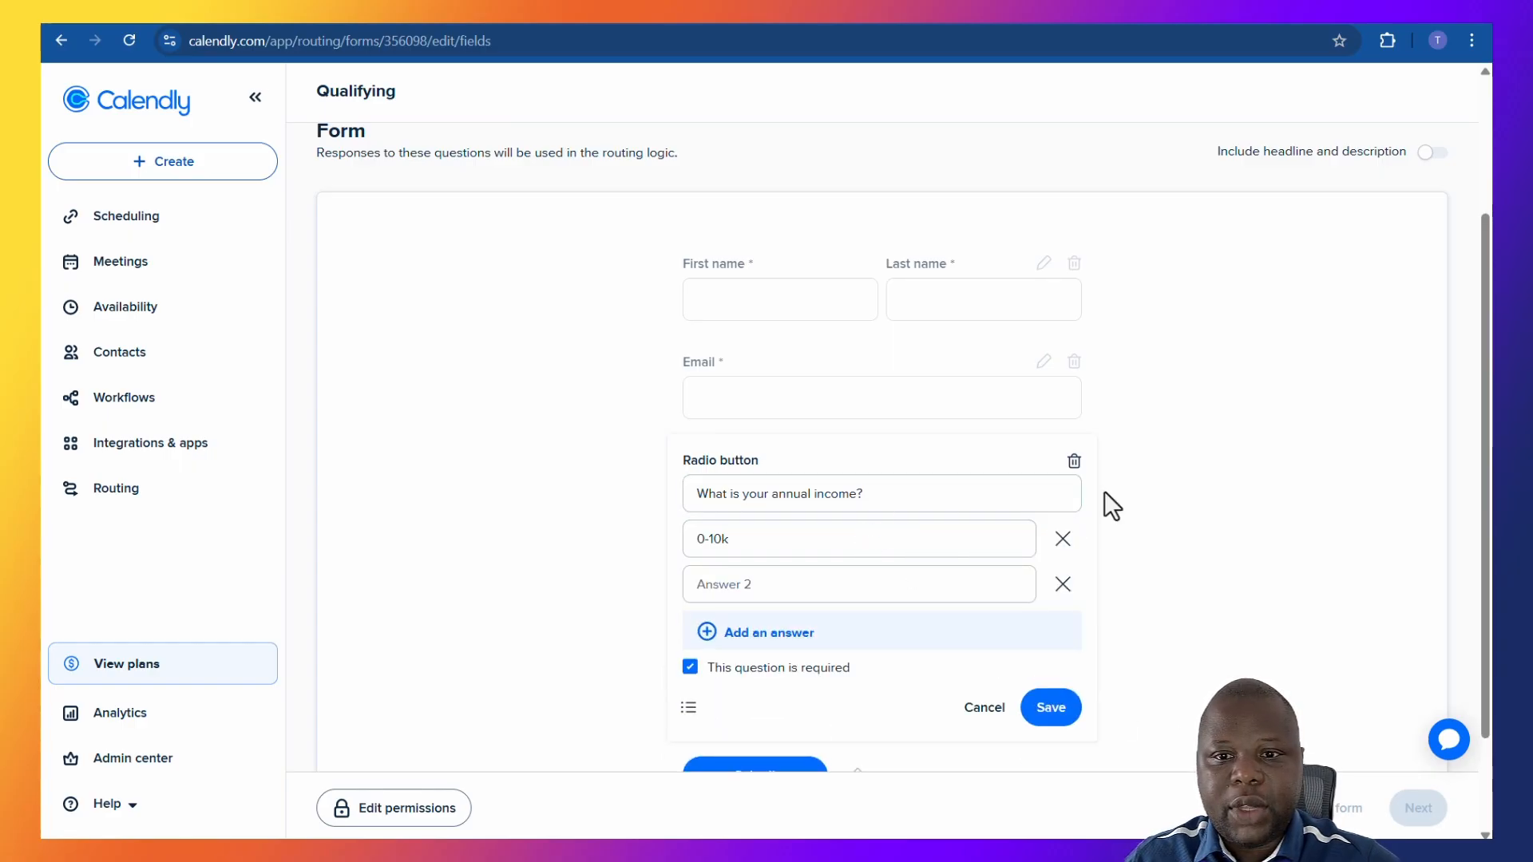
click(1063, 539)
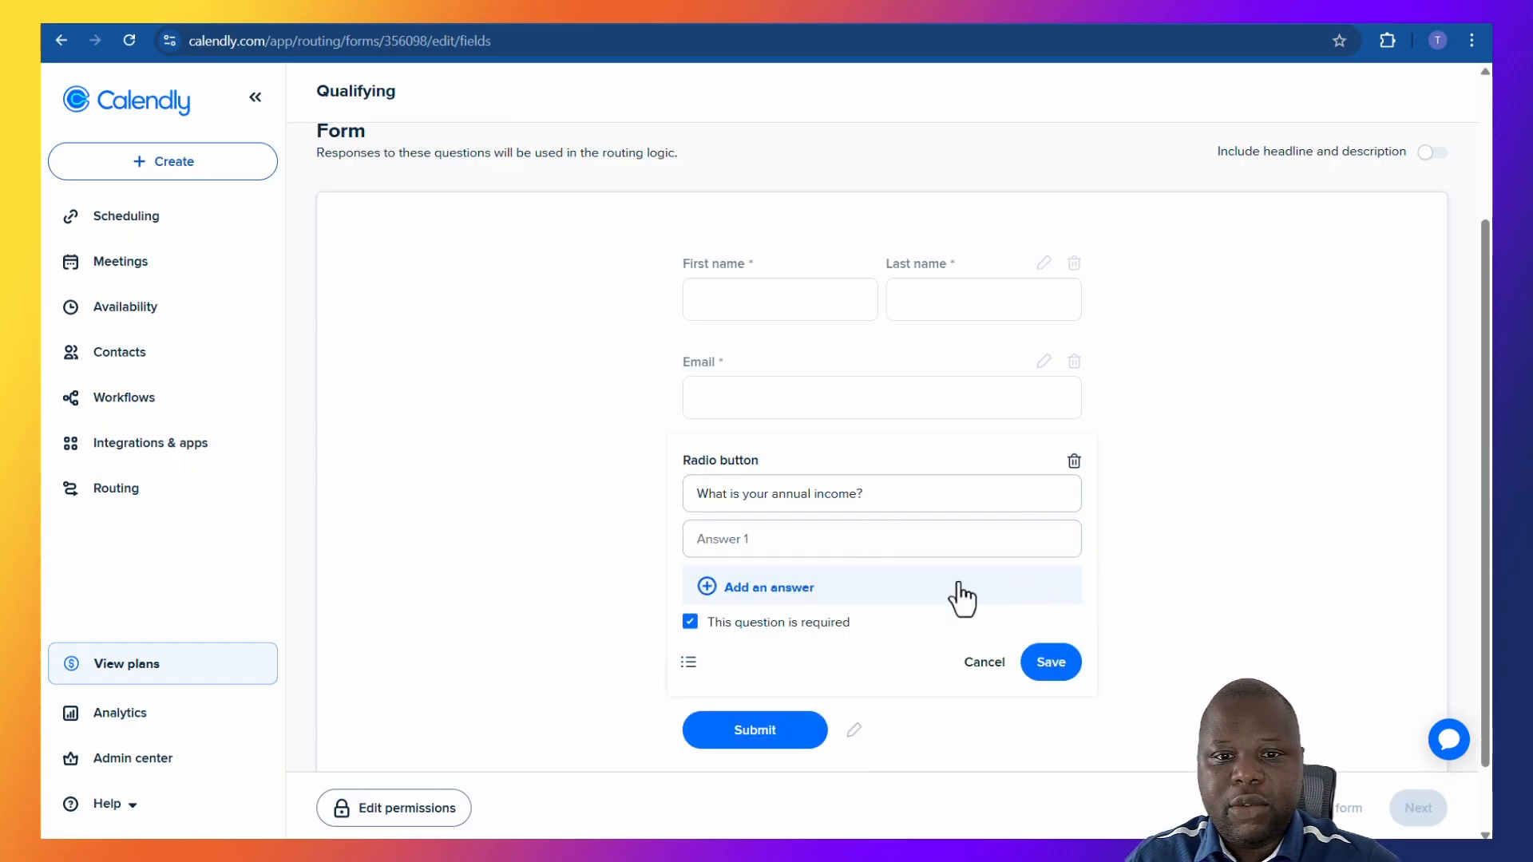
Step: Bulk-enter the income answers 0-10k, 10k-30k, 30k-60k and 60k-100k as a multi-line list and save the question
click(688, 662)
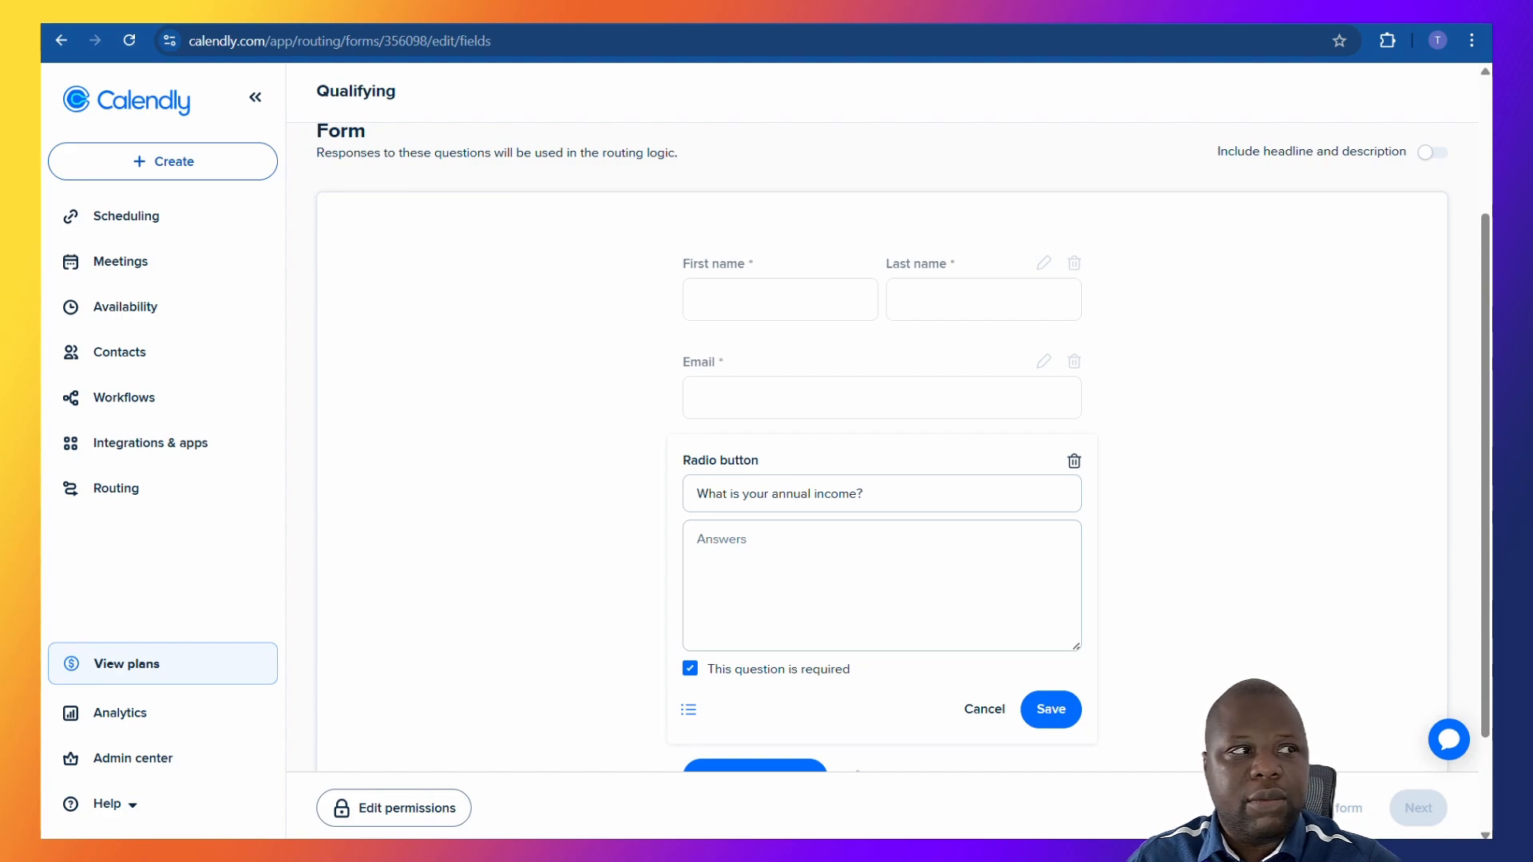
click(735, 582)
right_click(736, 582)
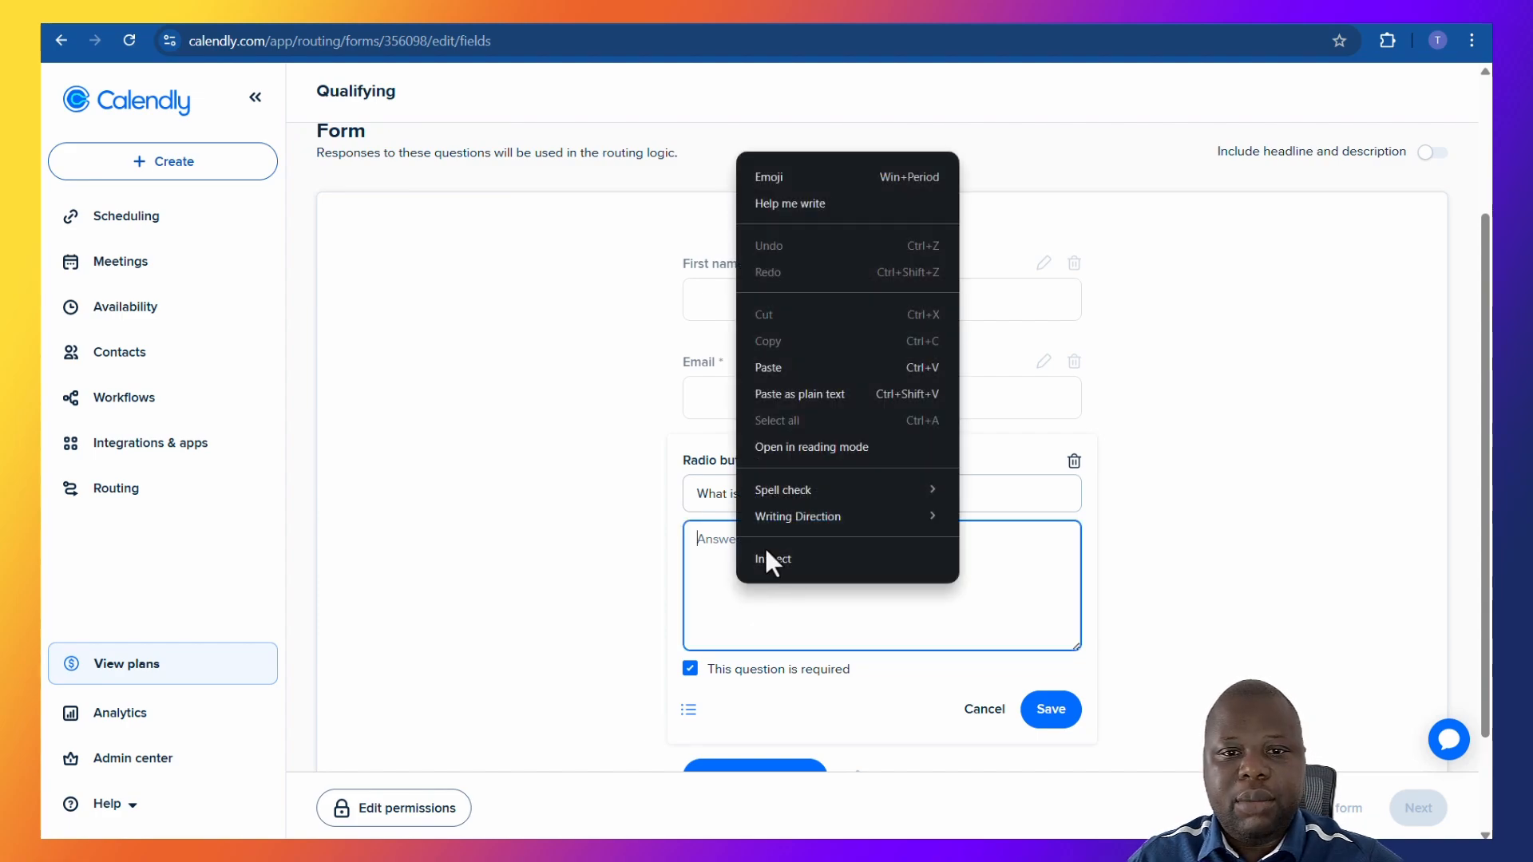
click(835, 394)
scroll(918, 663, down, 2)
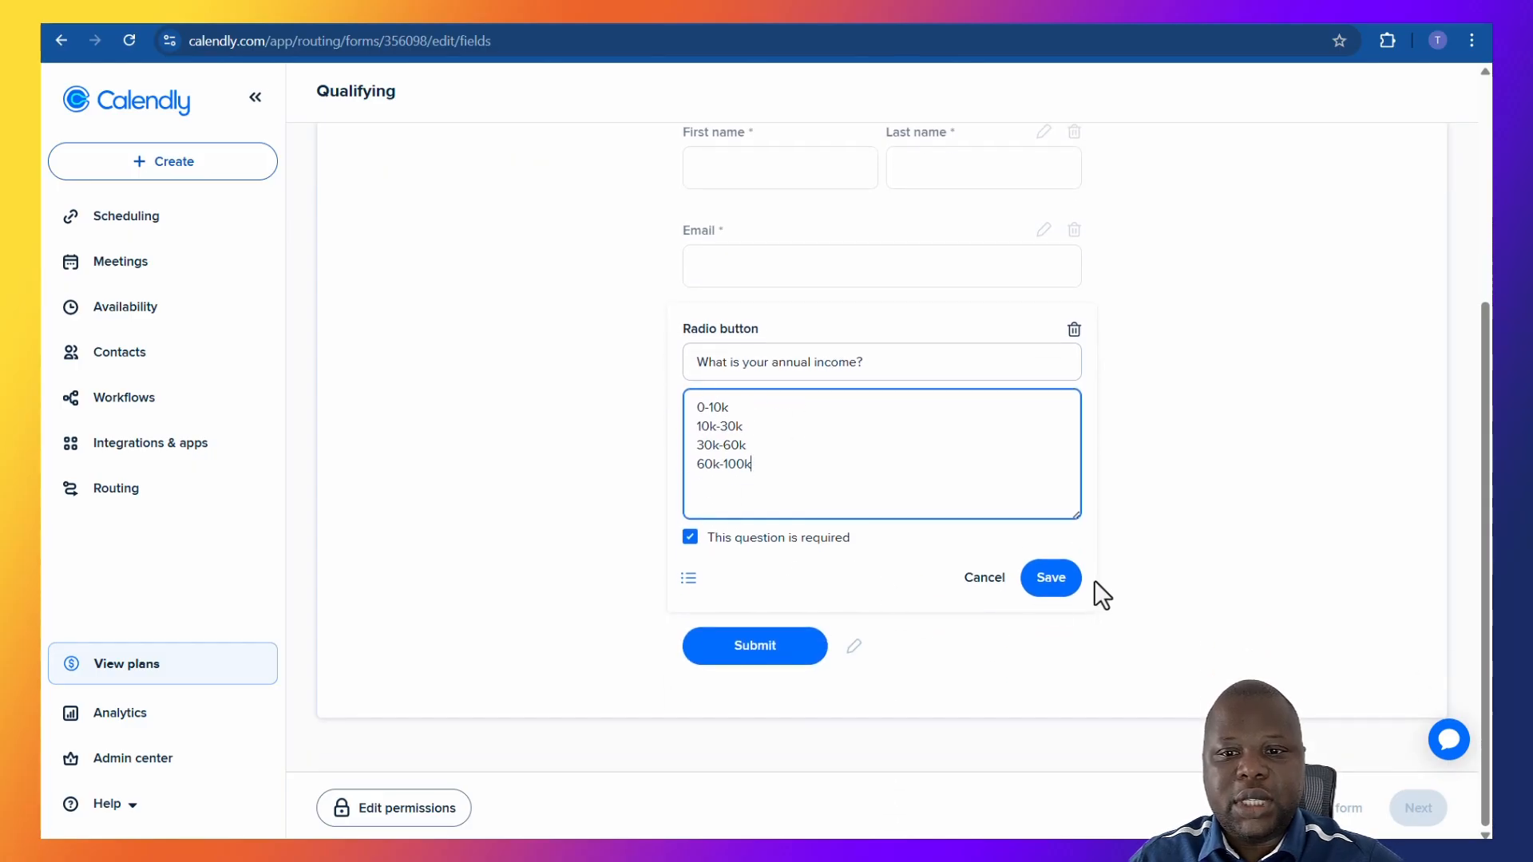
click(1051, 580)
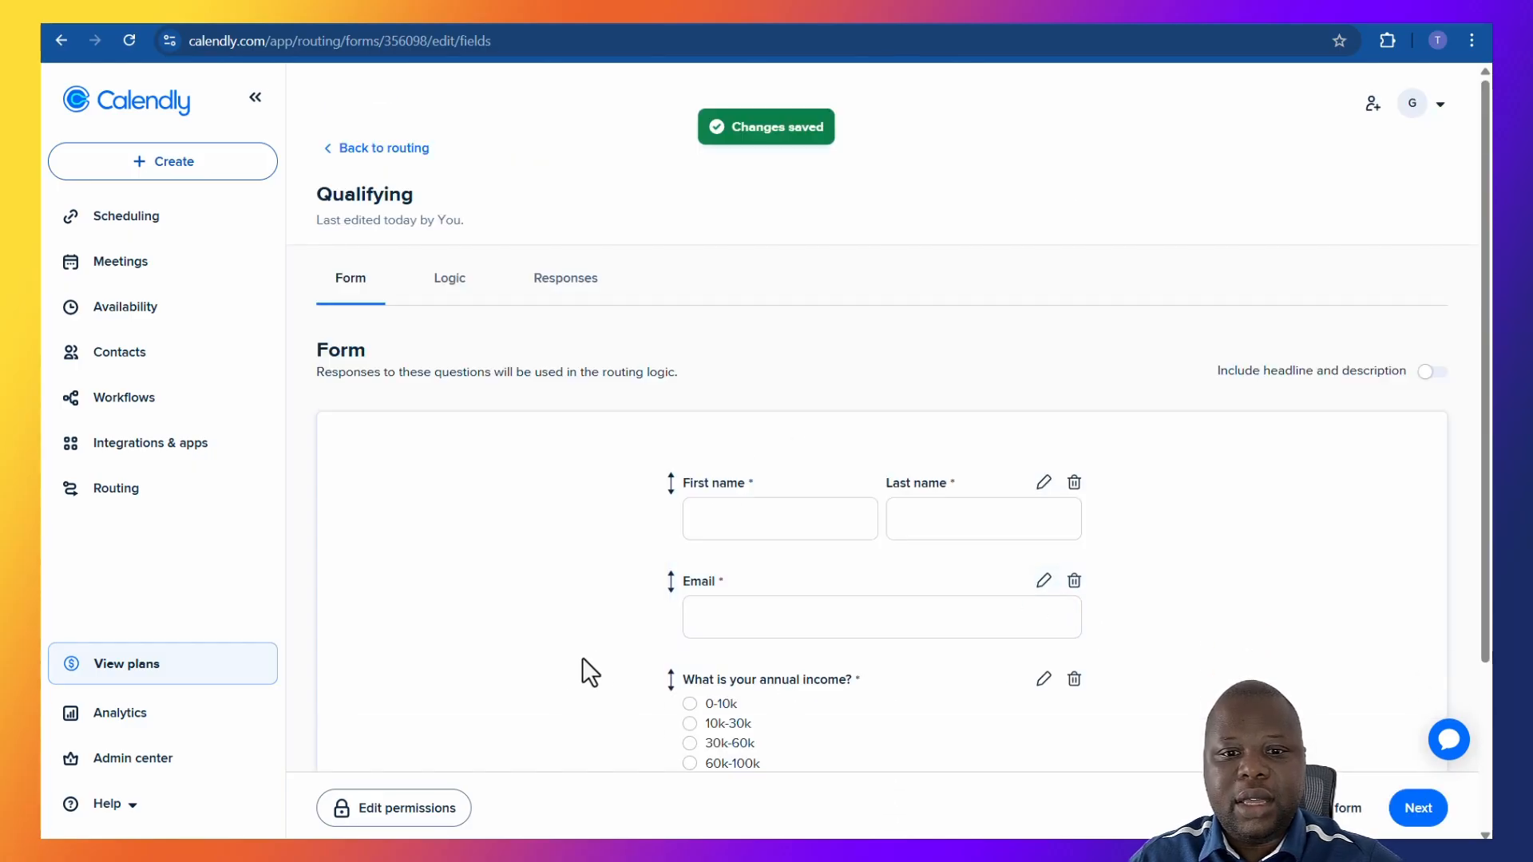
scroll(582, 658, down, 3)
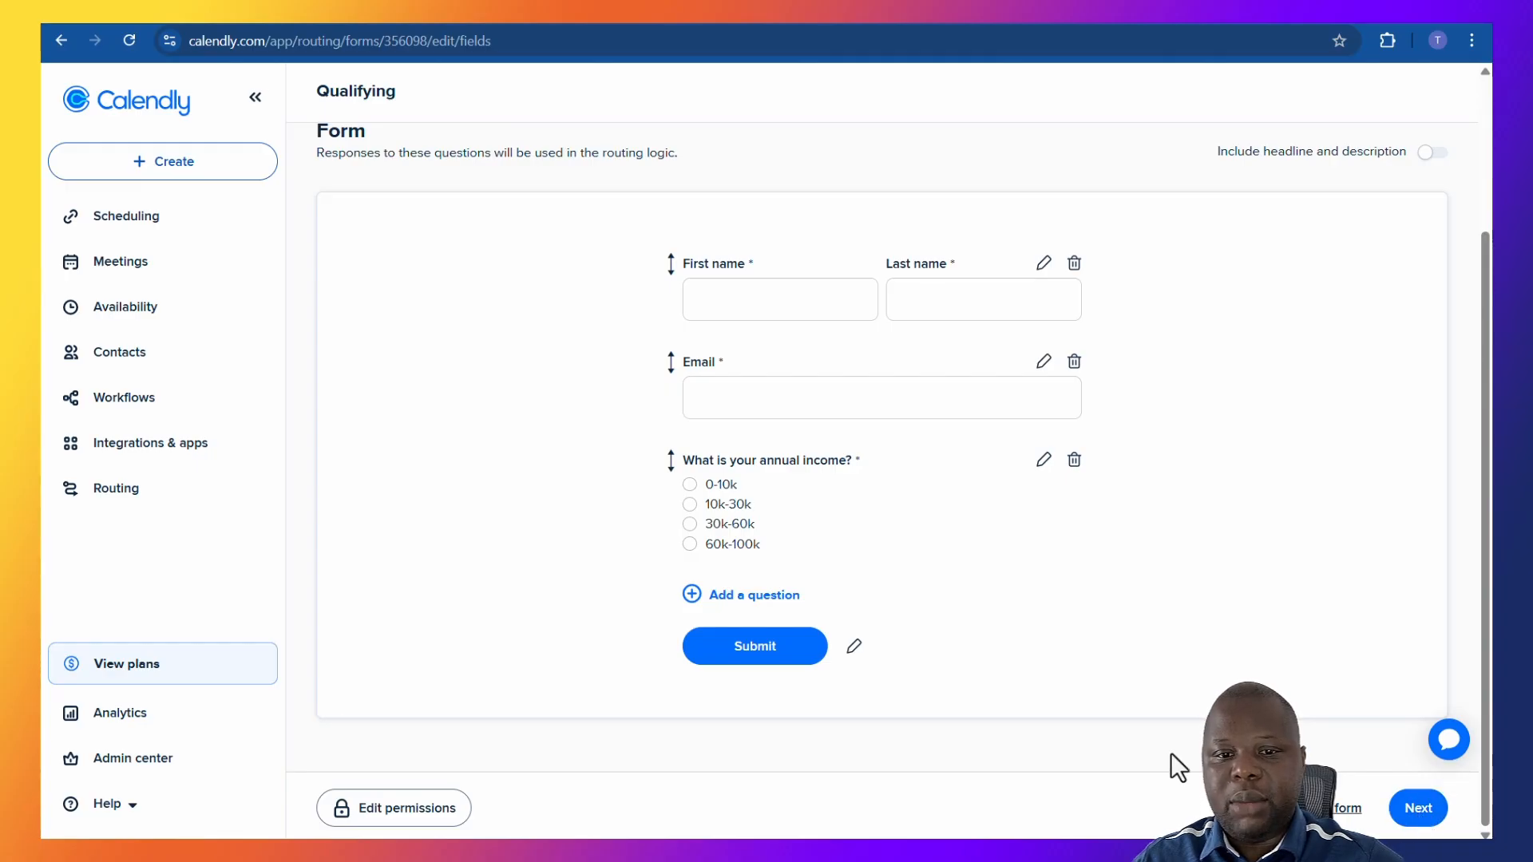
Step: Open the submit button's text for editing and save it as Submit
click(854, 653)
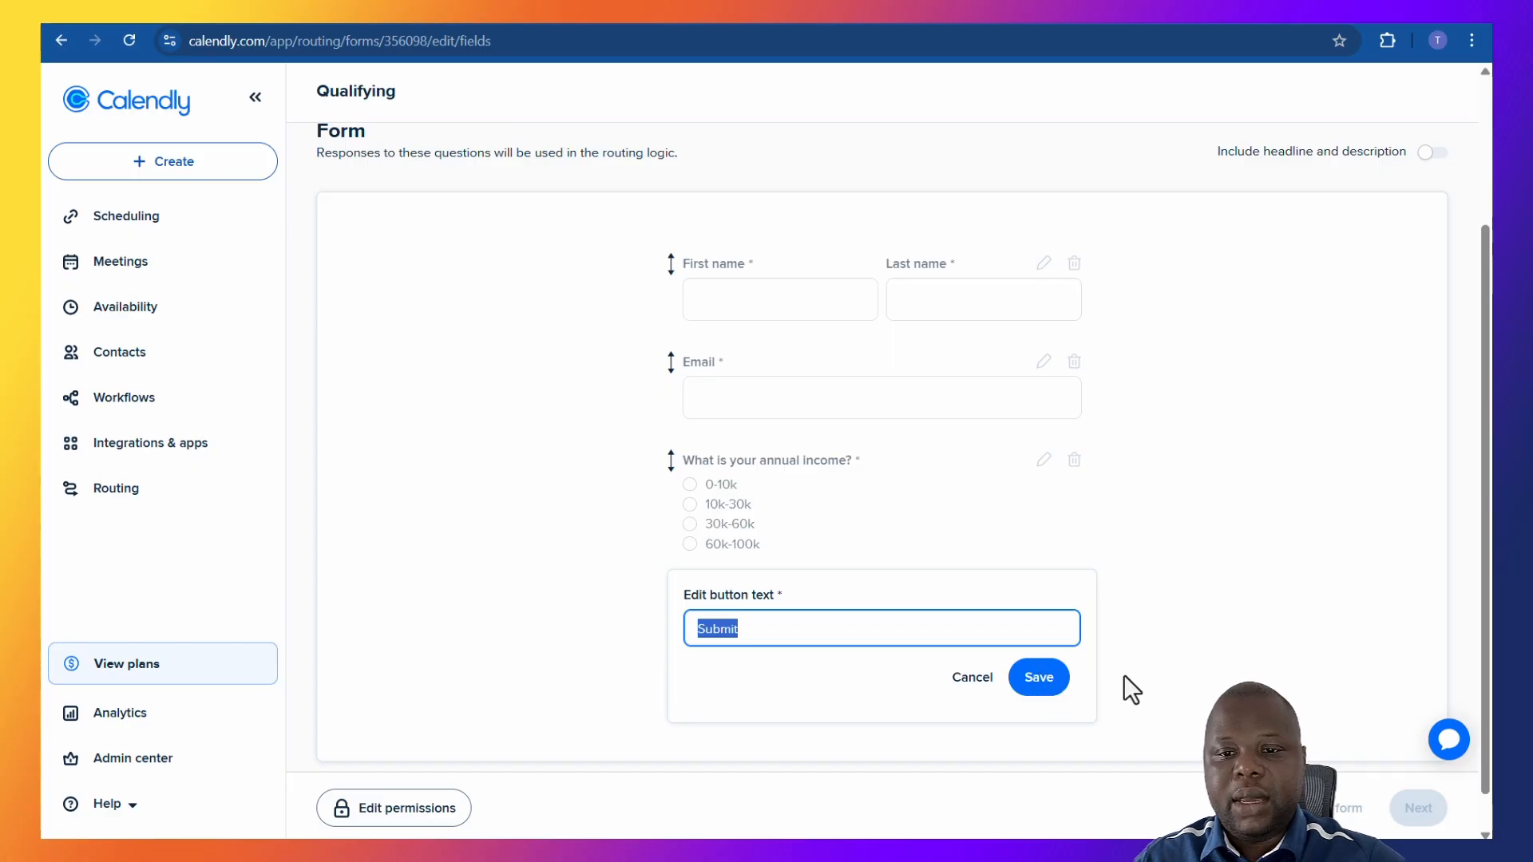
click(1045, 675)
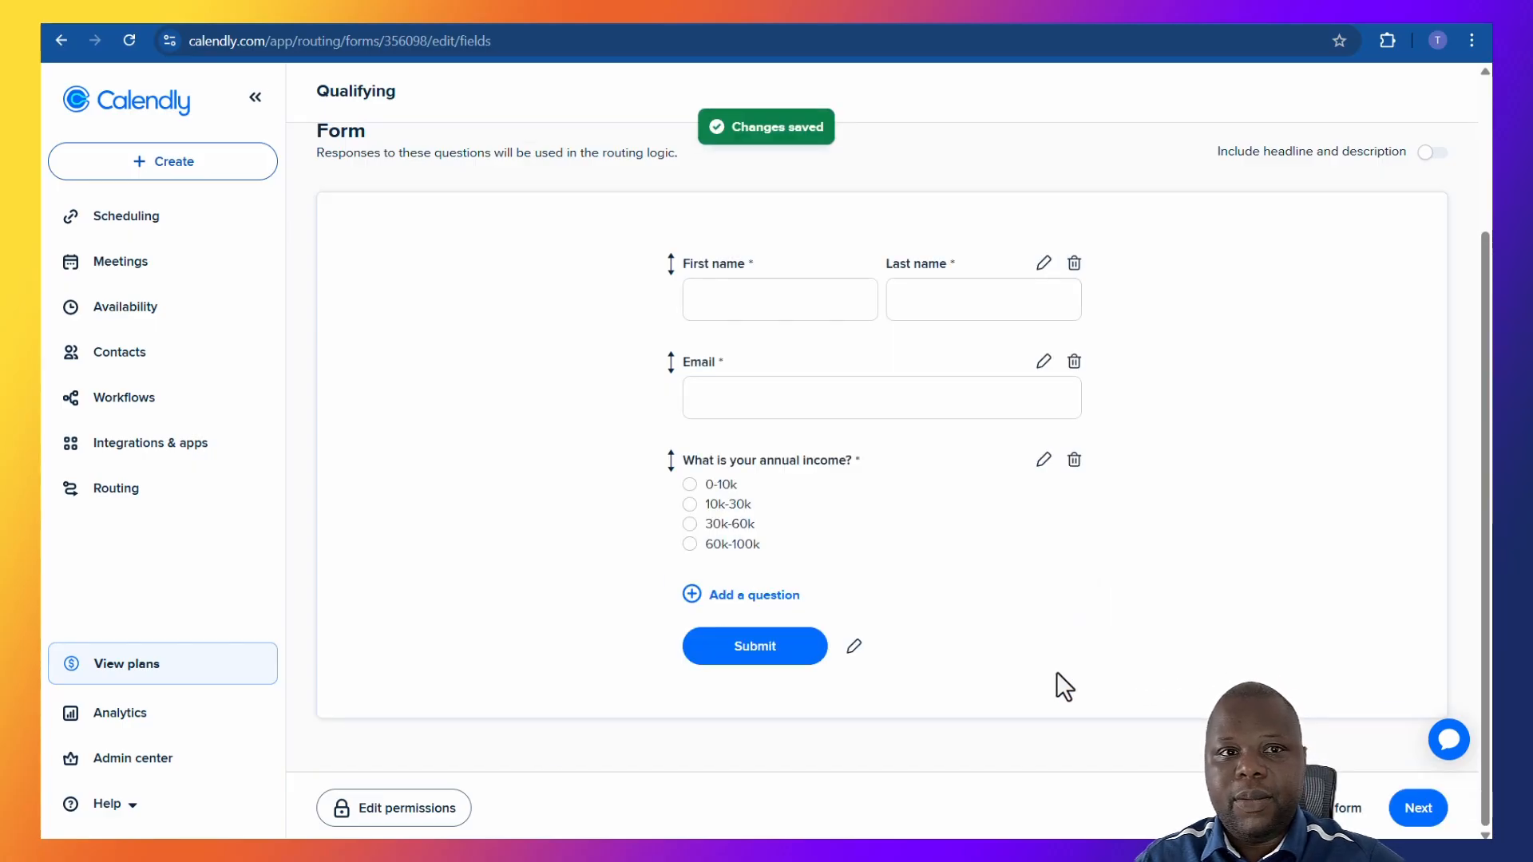
Step: Include a headline and description on the form and save the headline DFG Financials
scroll(1052, 673, up, 3)
scroll(1004, 677, up, 1)
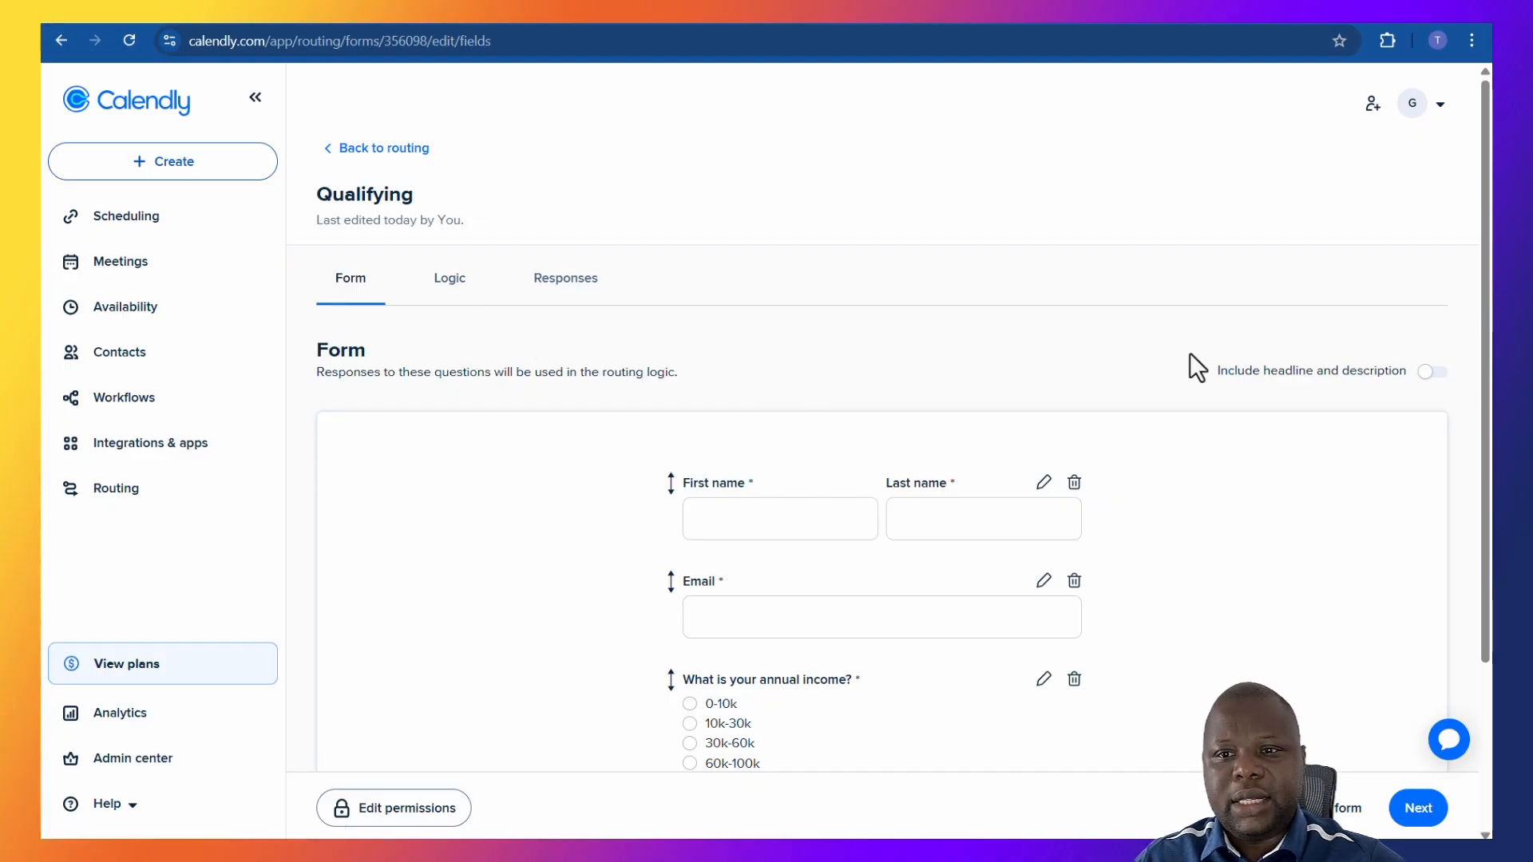
click(1432, 376)
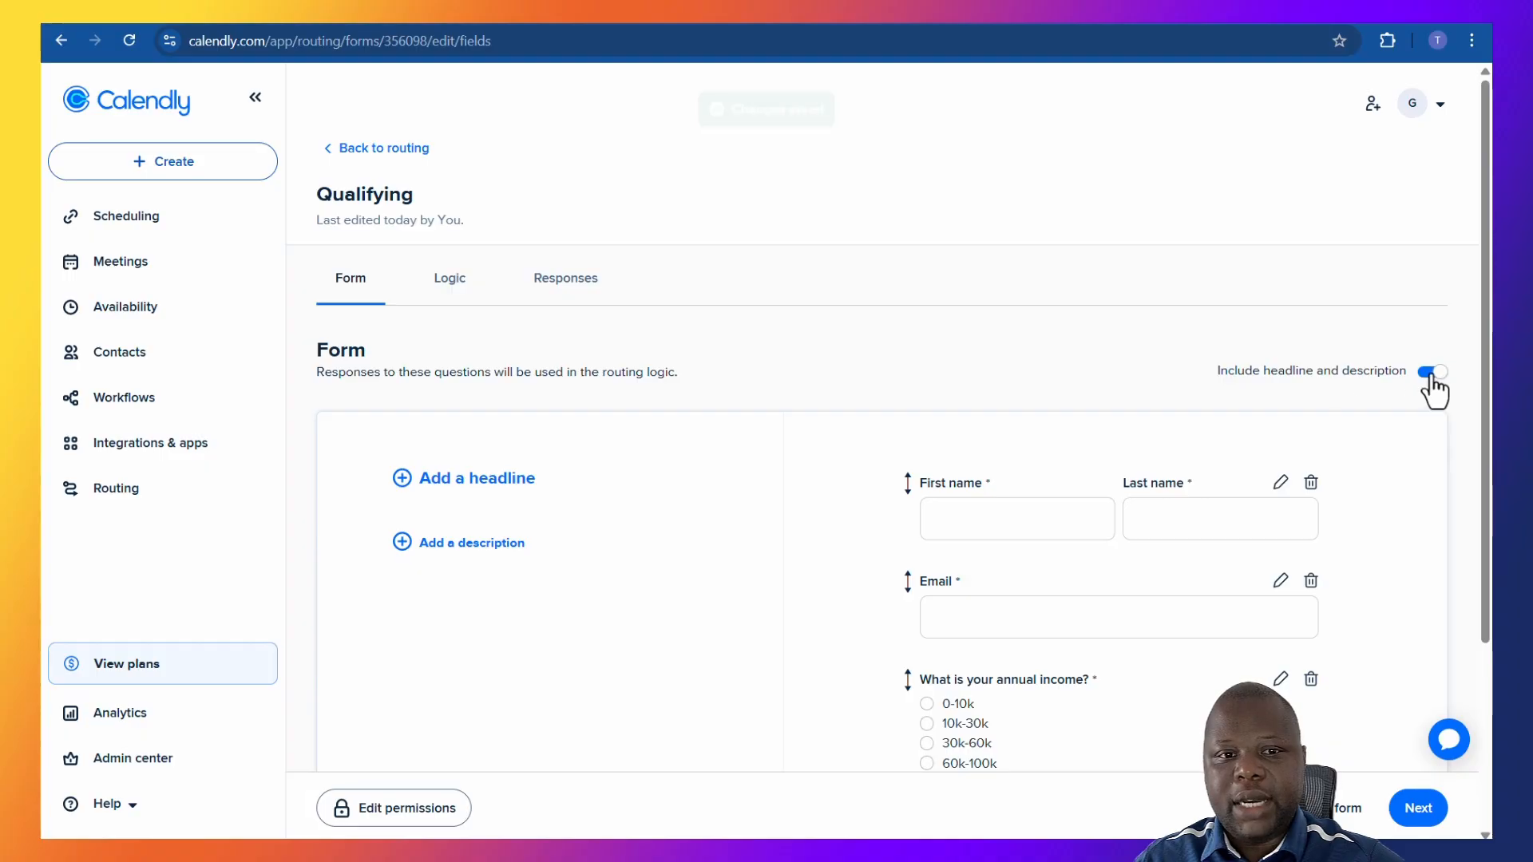
click(478, 487)
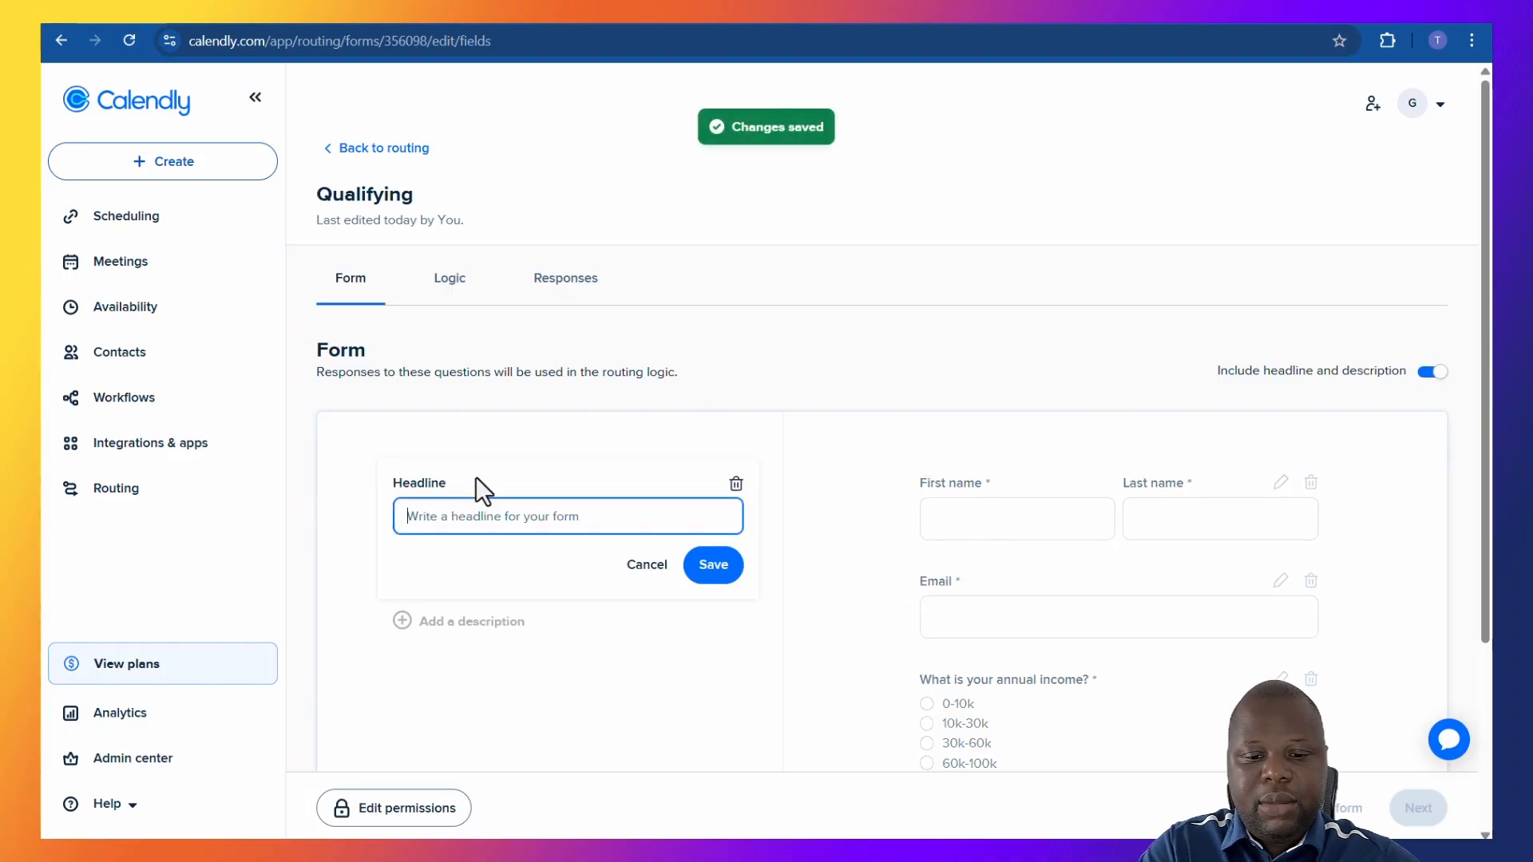
text(DFG Financials)
click(707, 568)
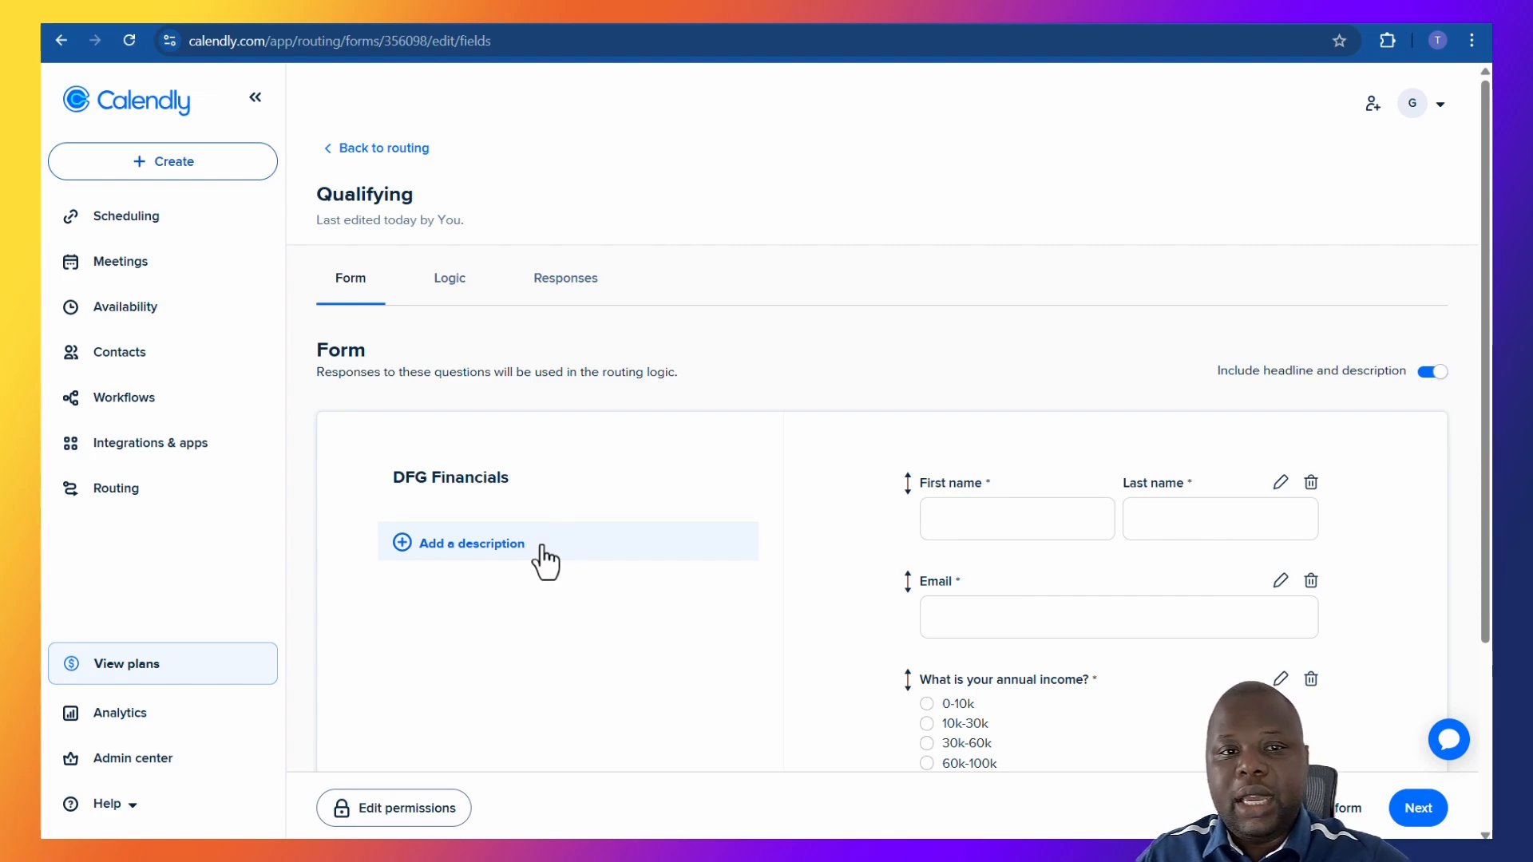
Step: Review the form's headline, name and email questions, and annual income answers
scroll(549, 548, down, 2)
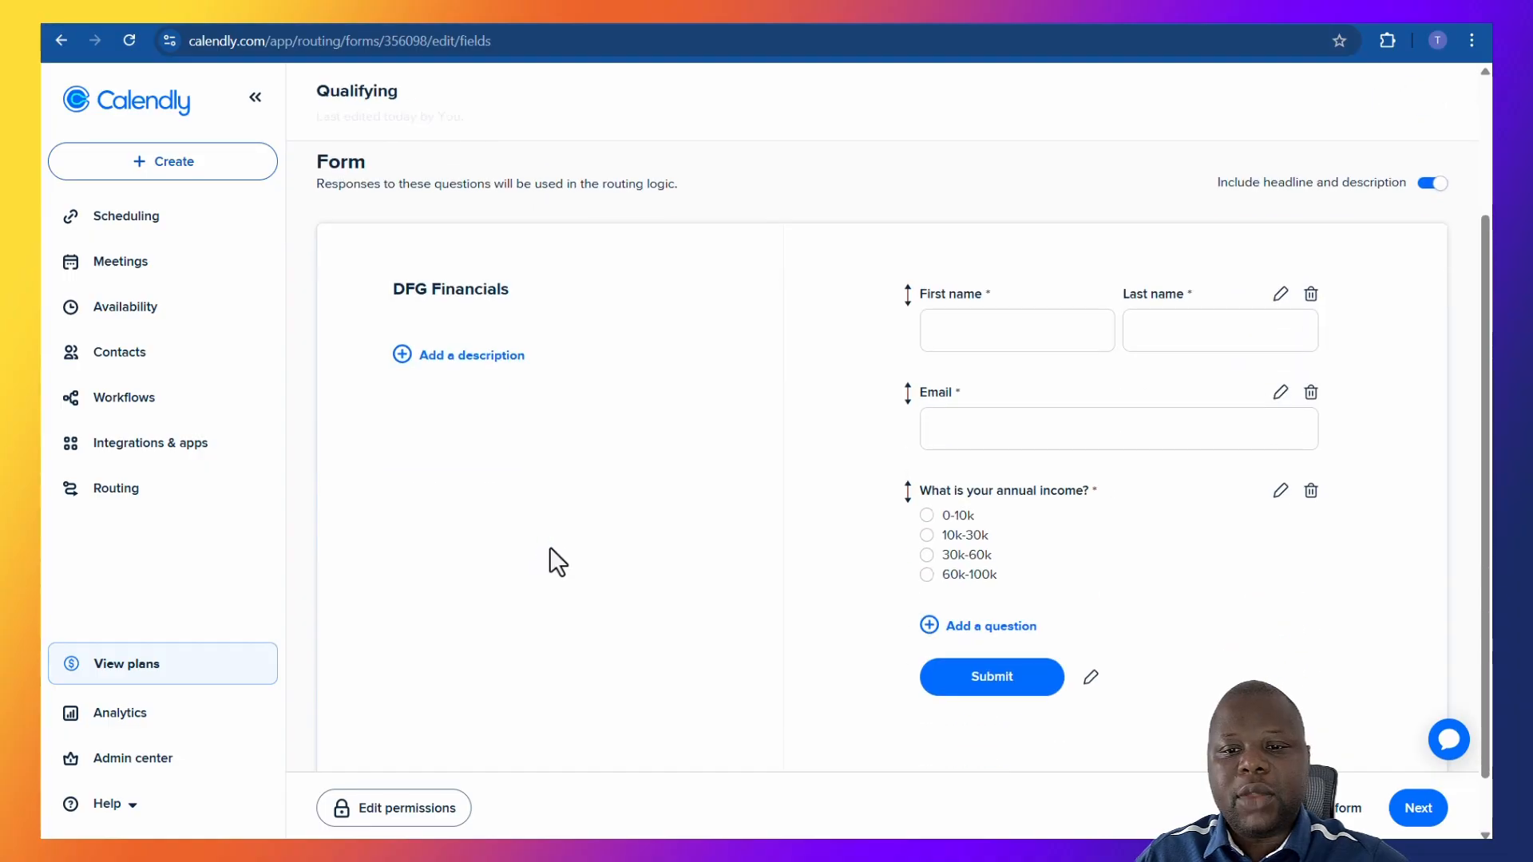
scroll(549, 395, up, 3)
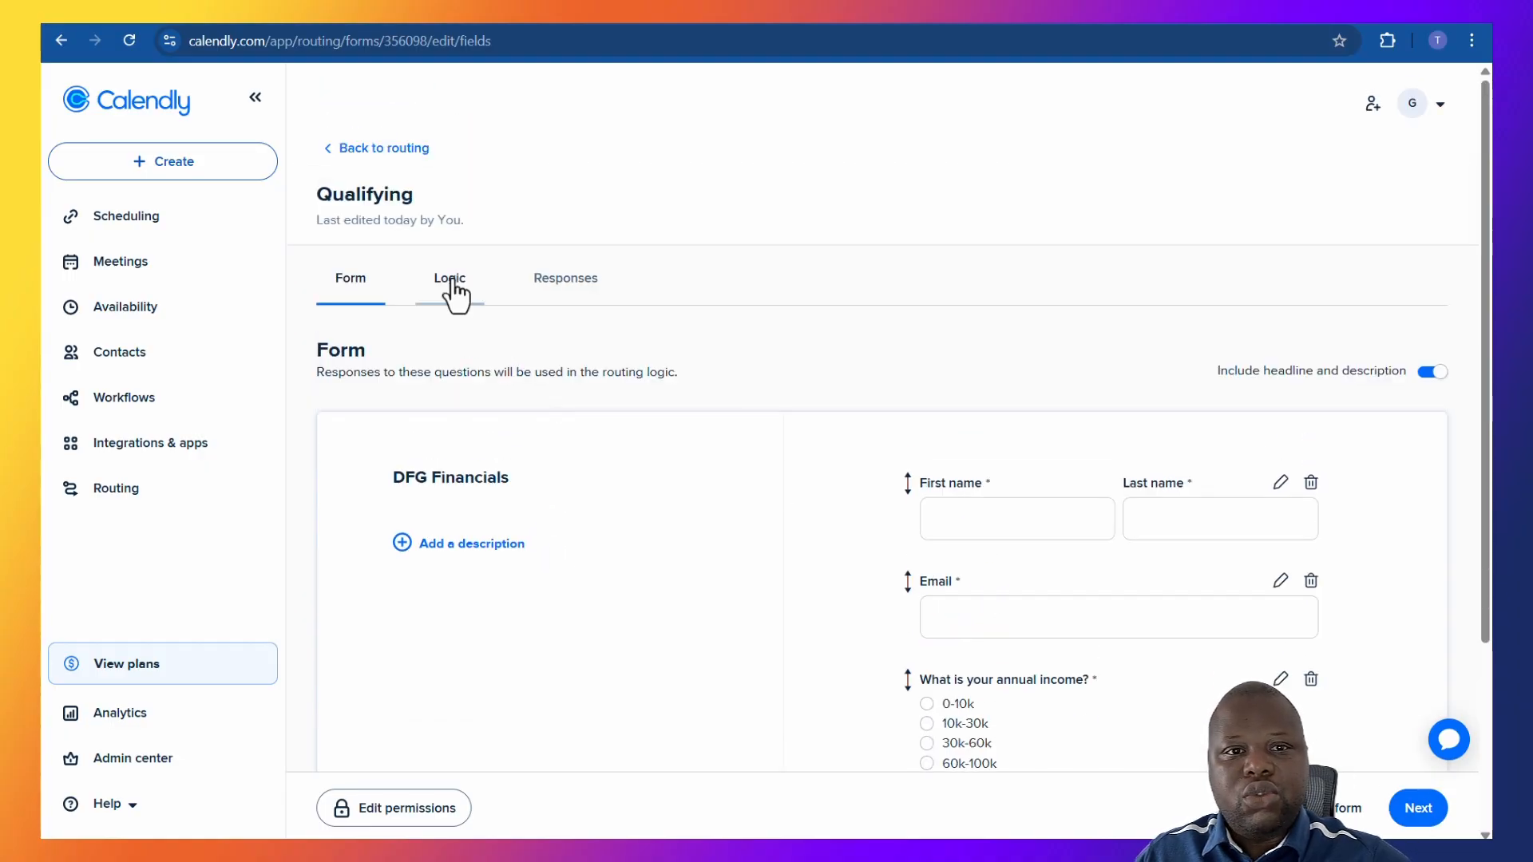
scroll(1157, 606, down, 3)
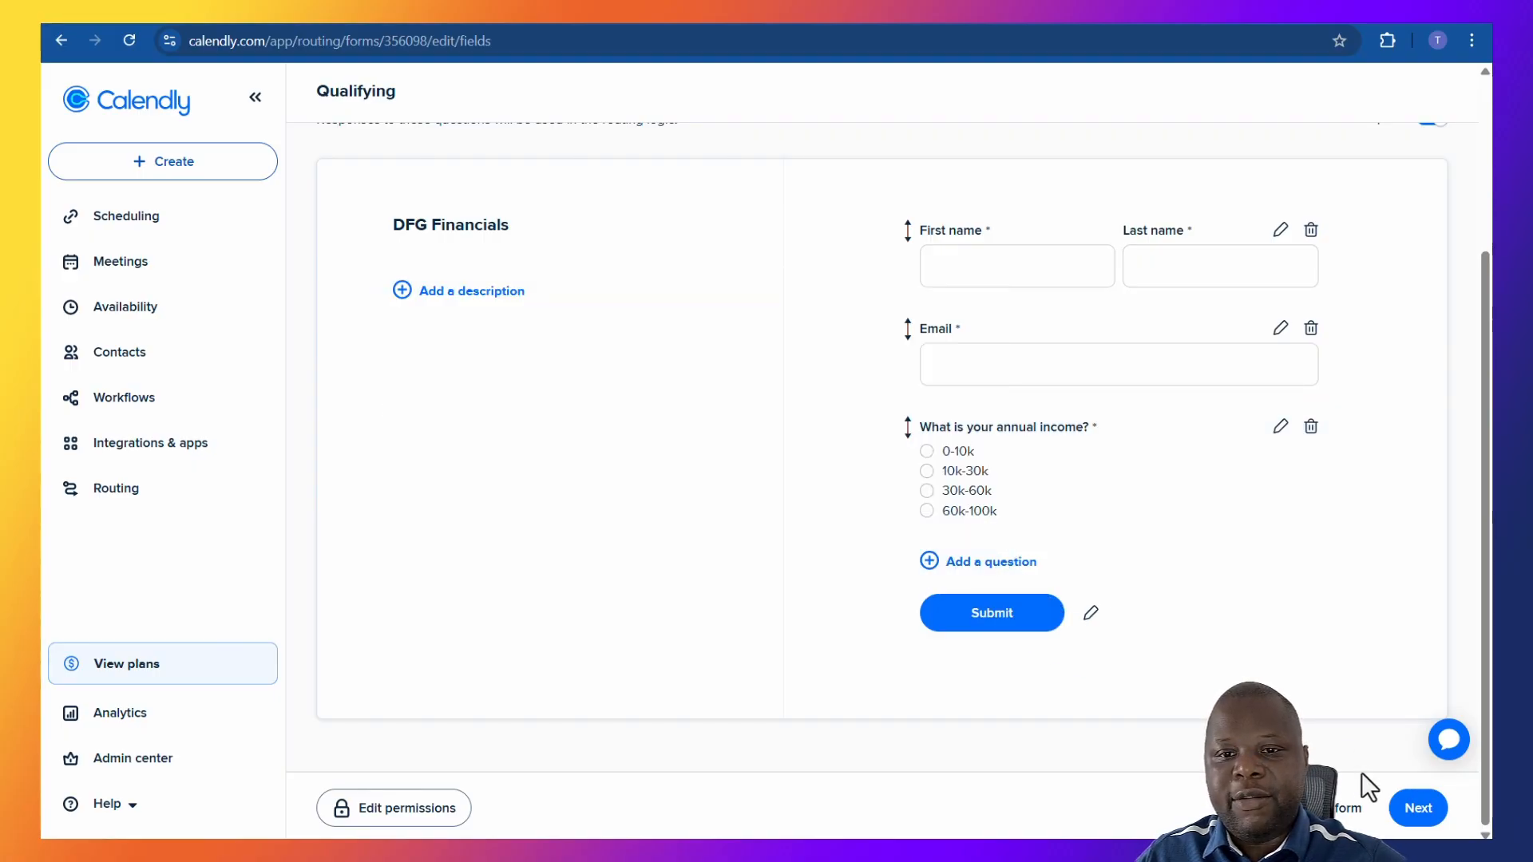
click(1013, 569)
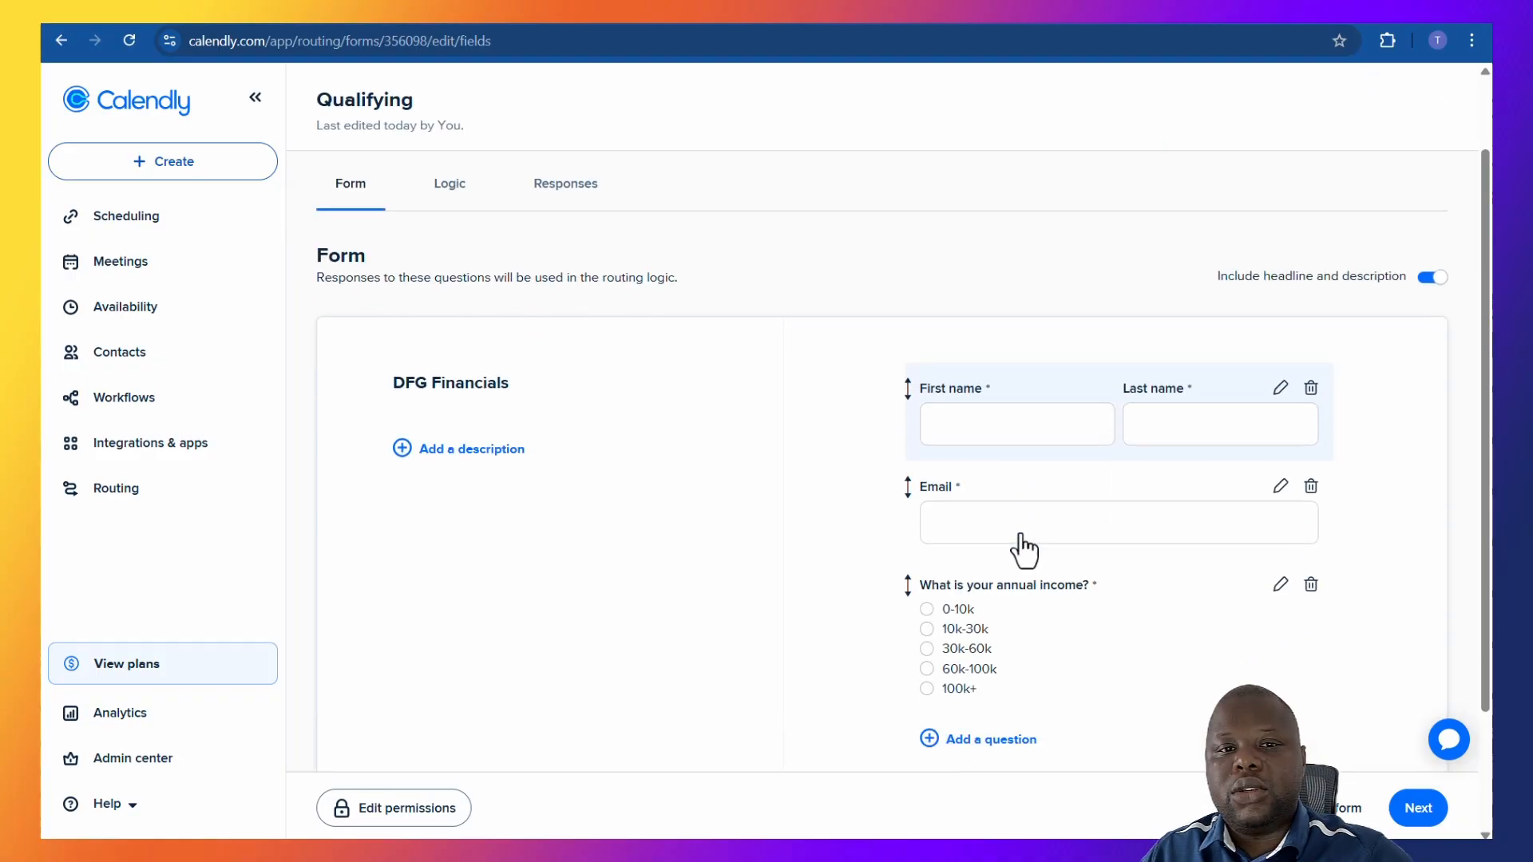
scroll(1020, 547, down, 3)
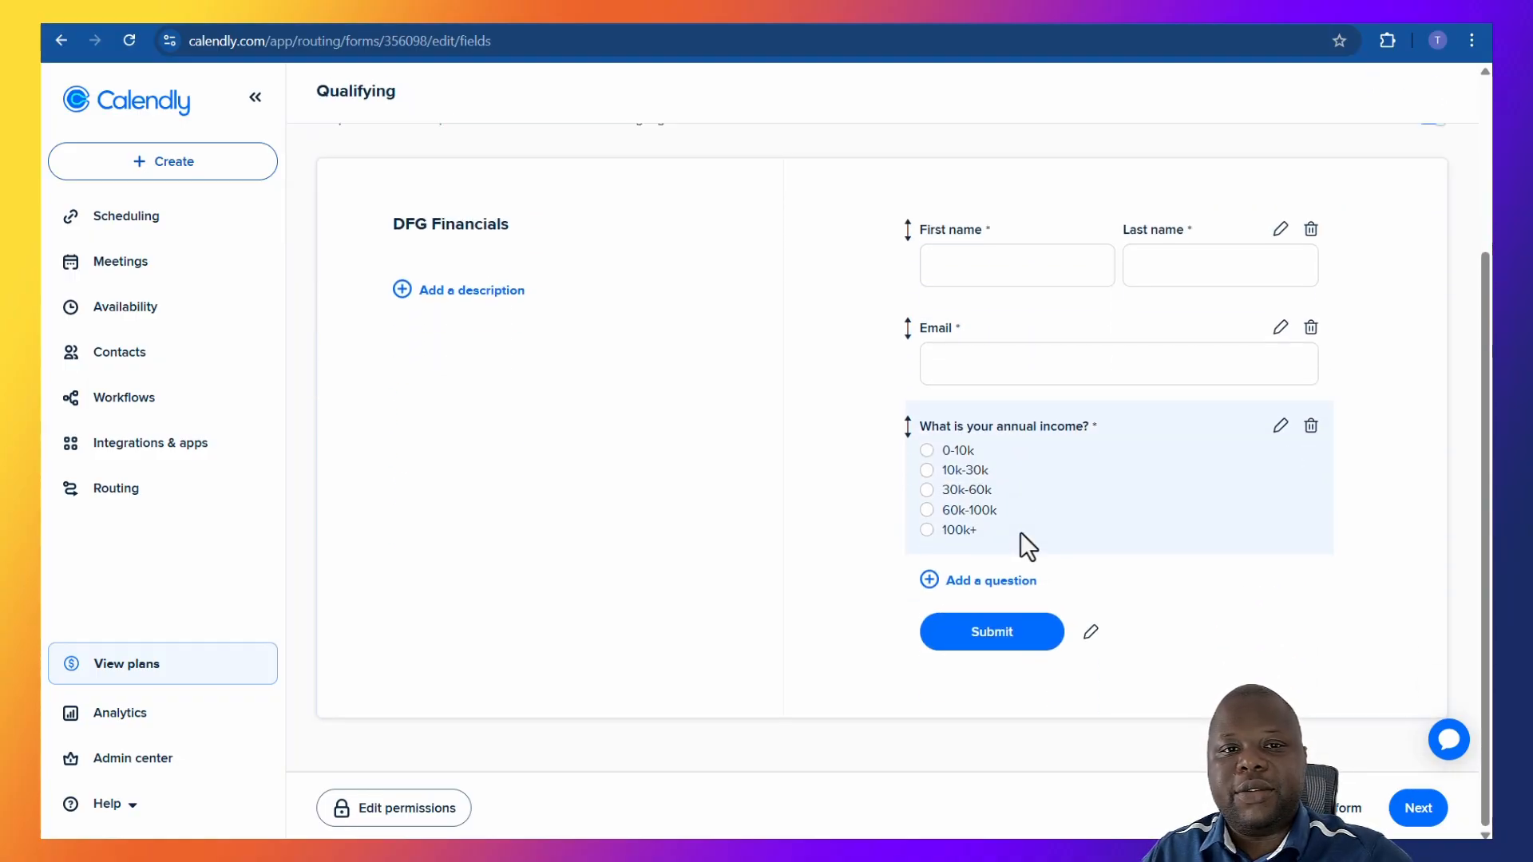
scroll(1020, 547, up, 3)
scroll(1024, 550, down, 1)
scroll(1024, 549, down, 2)
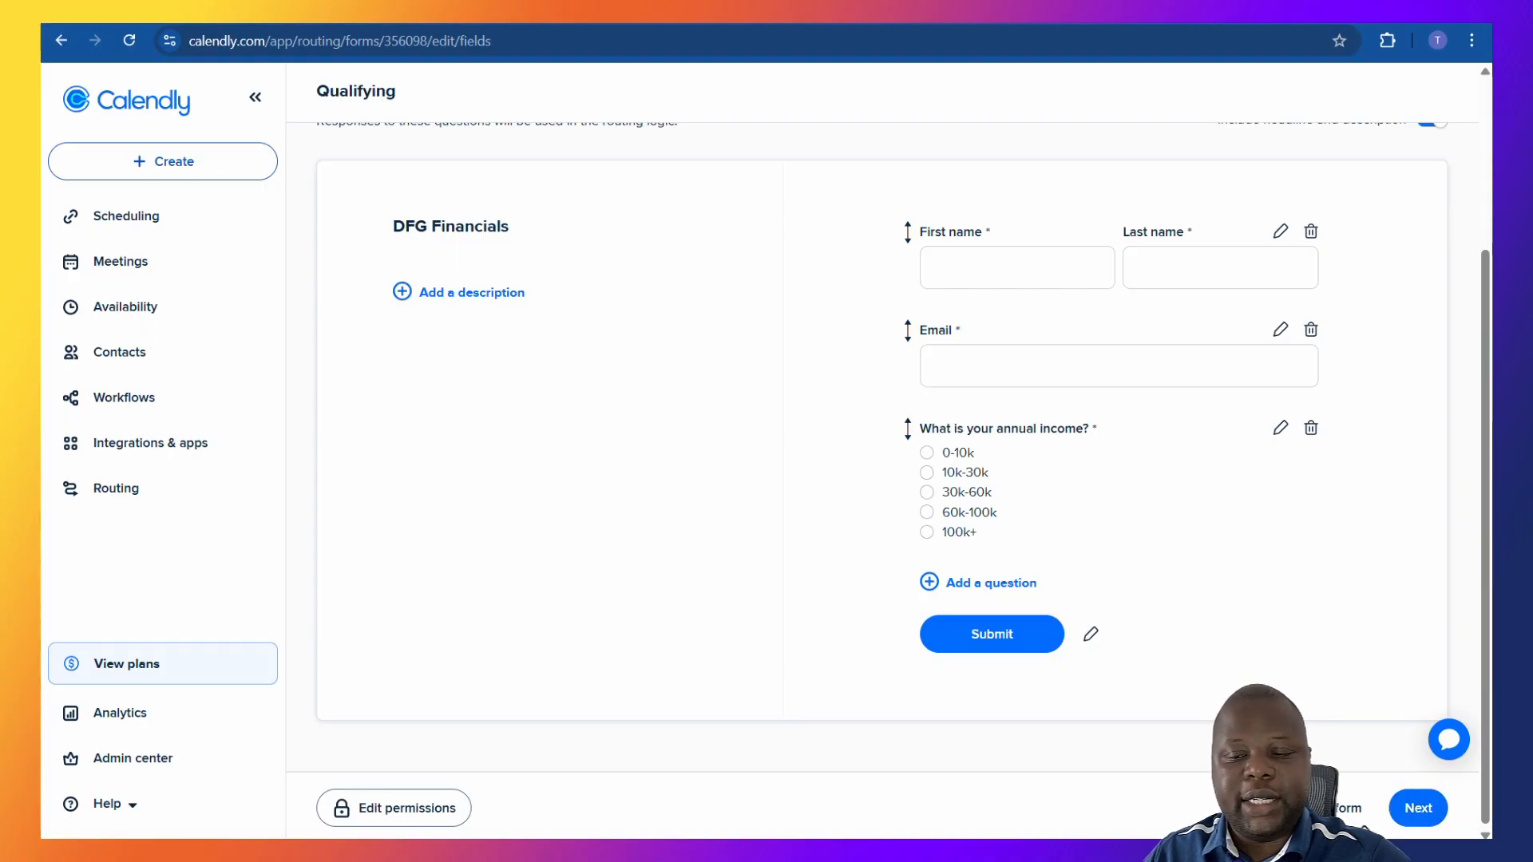
Step: Proceed to the form's routing logic and create a route that is built from form answers
click(1416, 819)
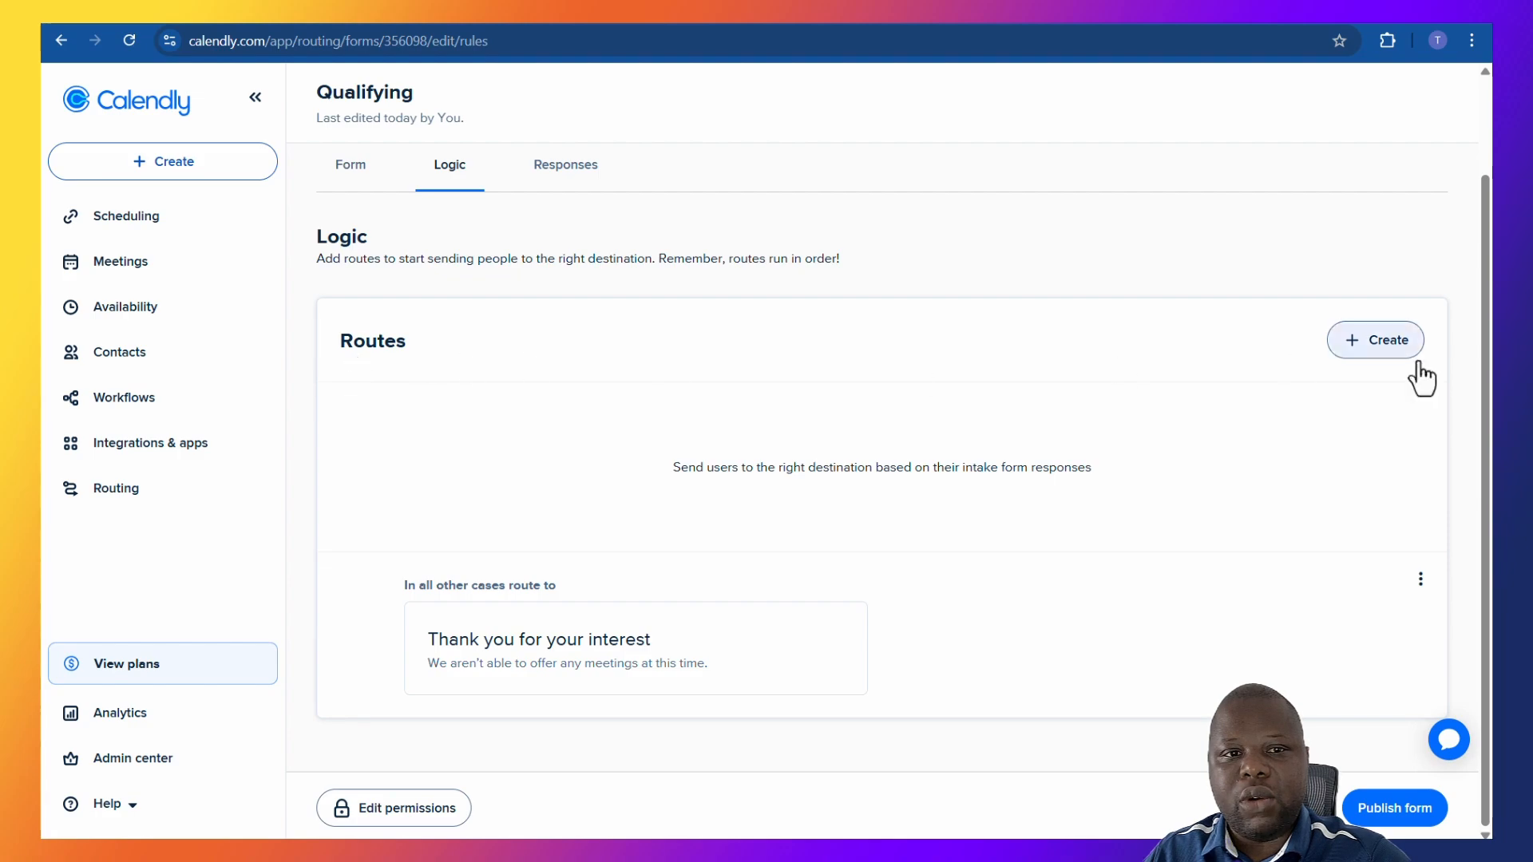
click(1388, 345)
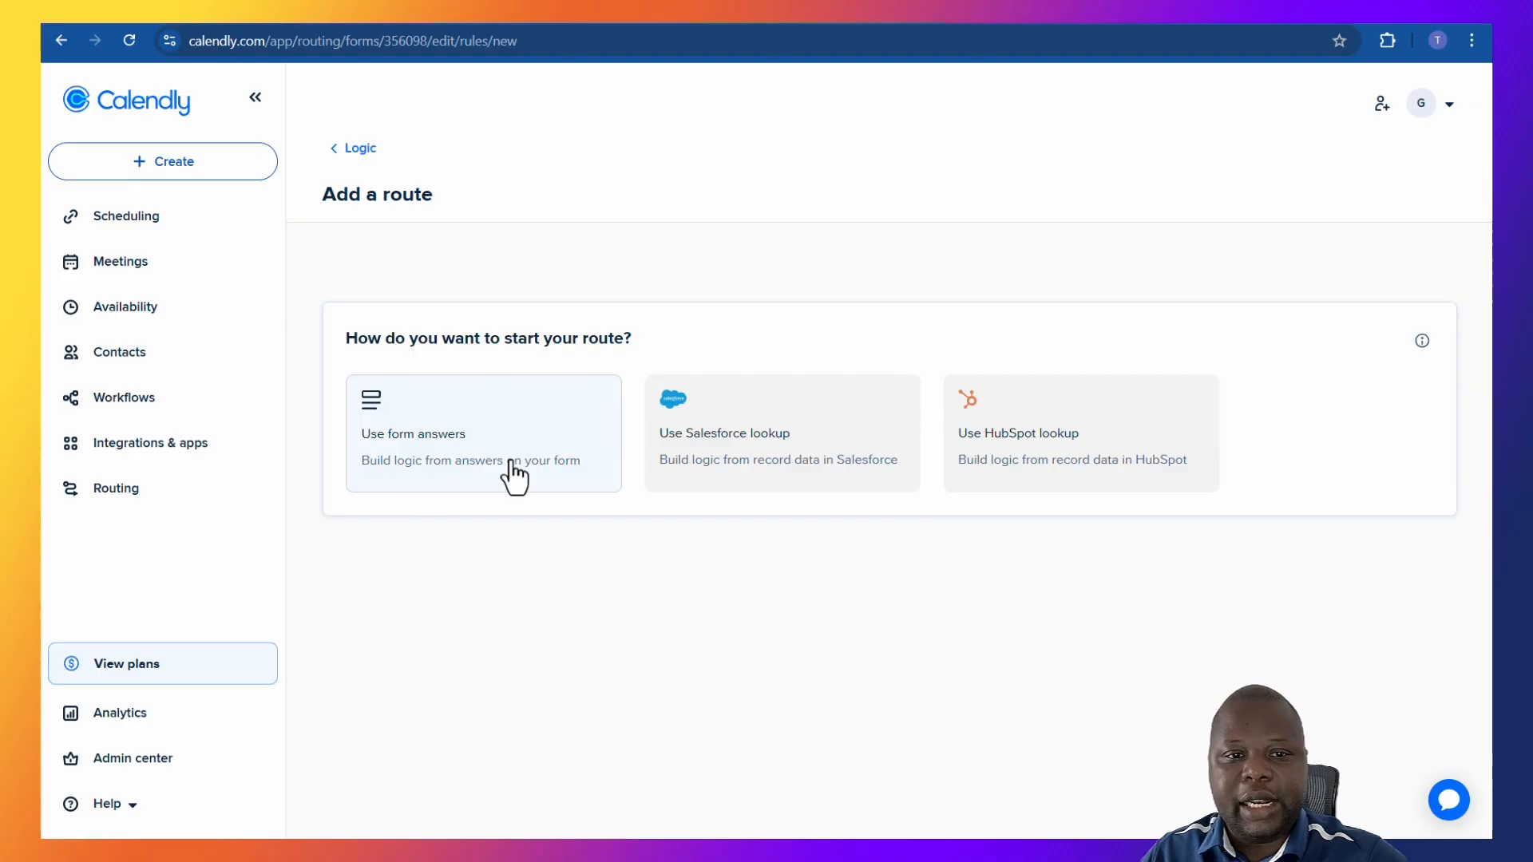
click(418, 467)
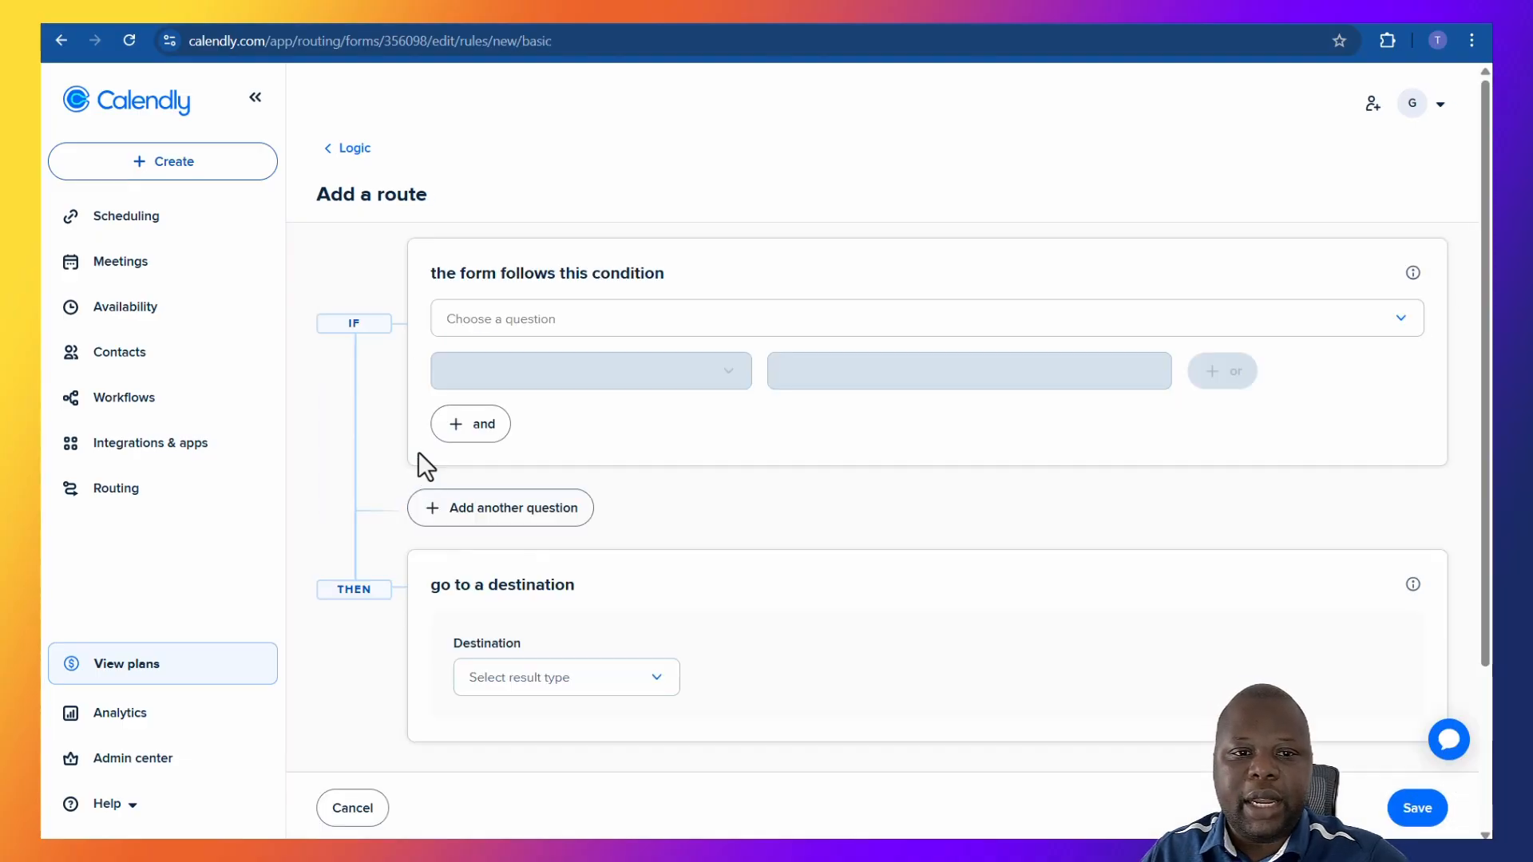
Step: Set the route's condition so that the question "What is your annual income?" is 0-10k
click(615, 328)
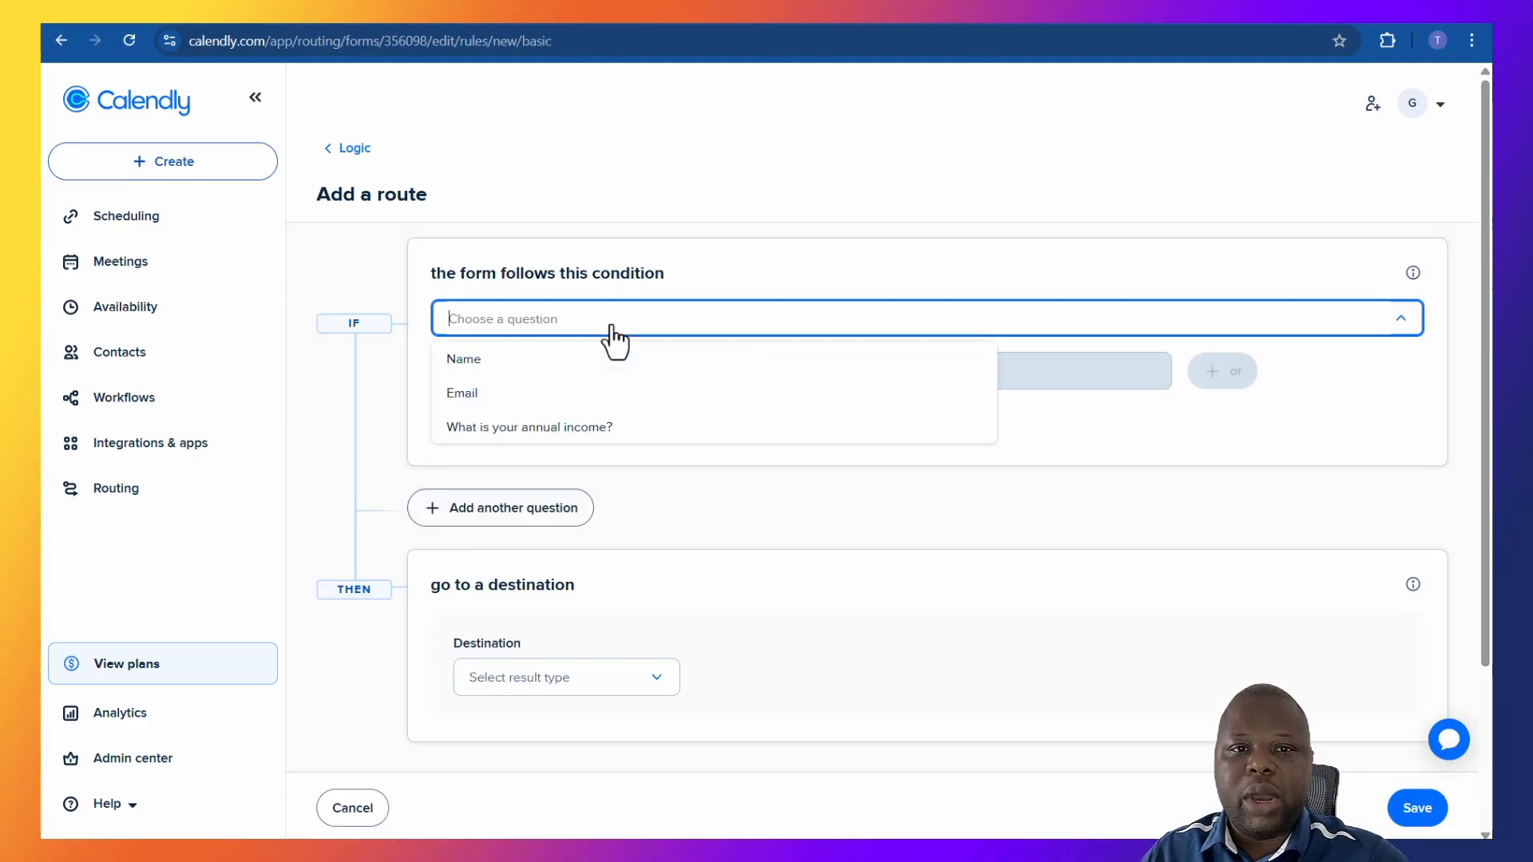
click(537, 431)
click(644, 375)
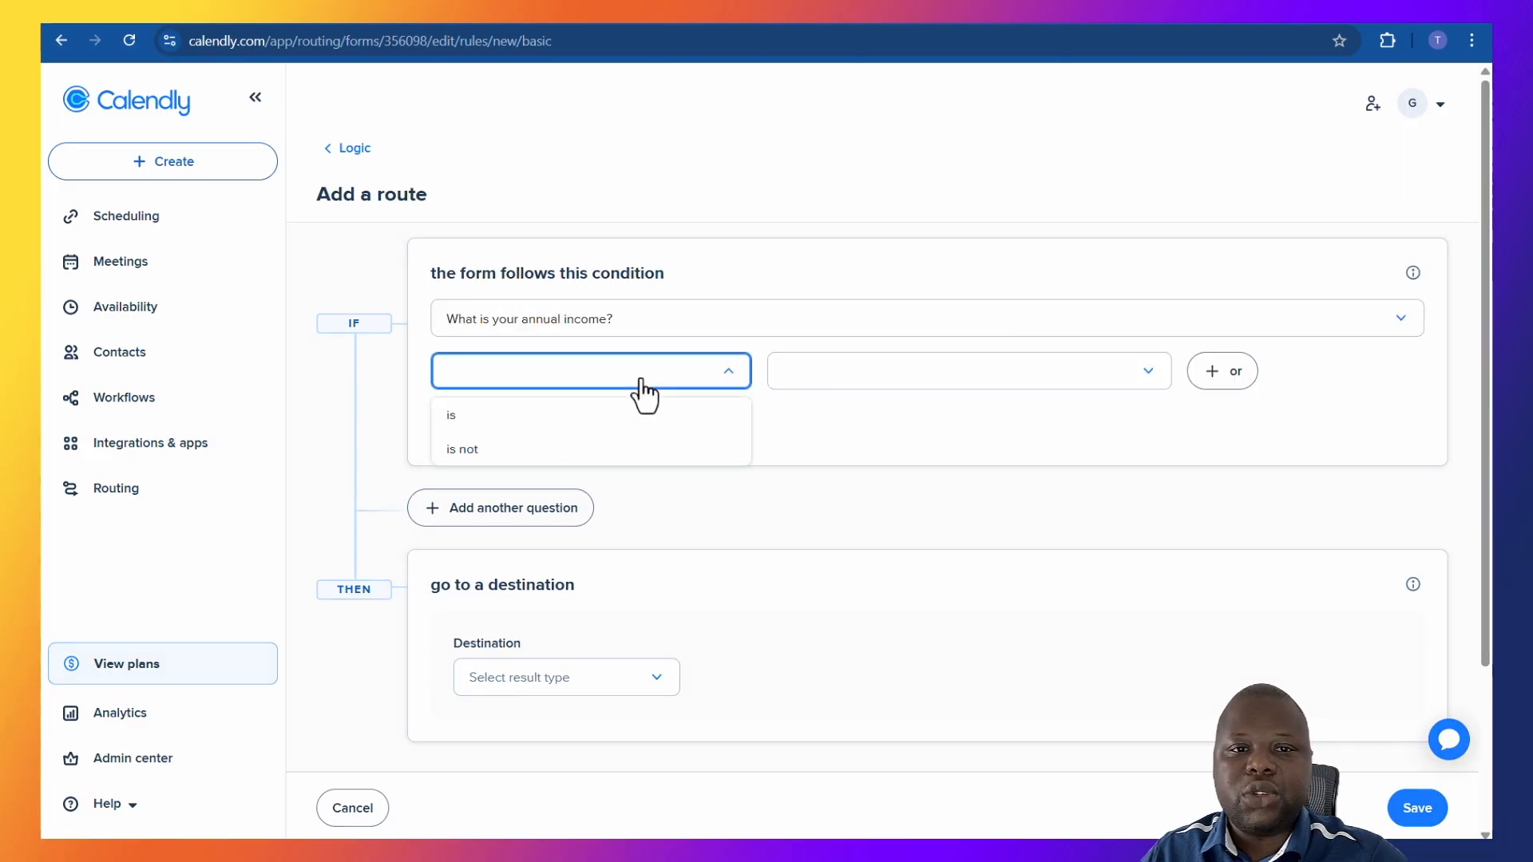
click(568, 447)
click(599, 380)
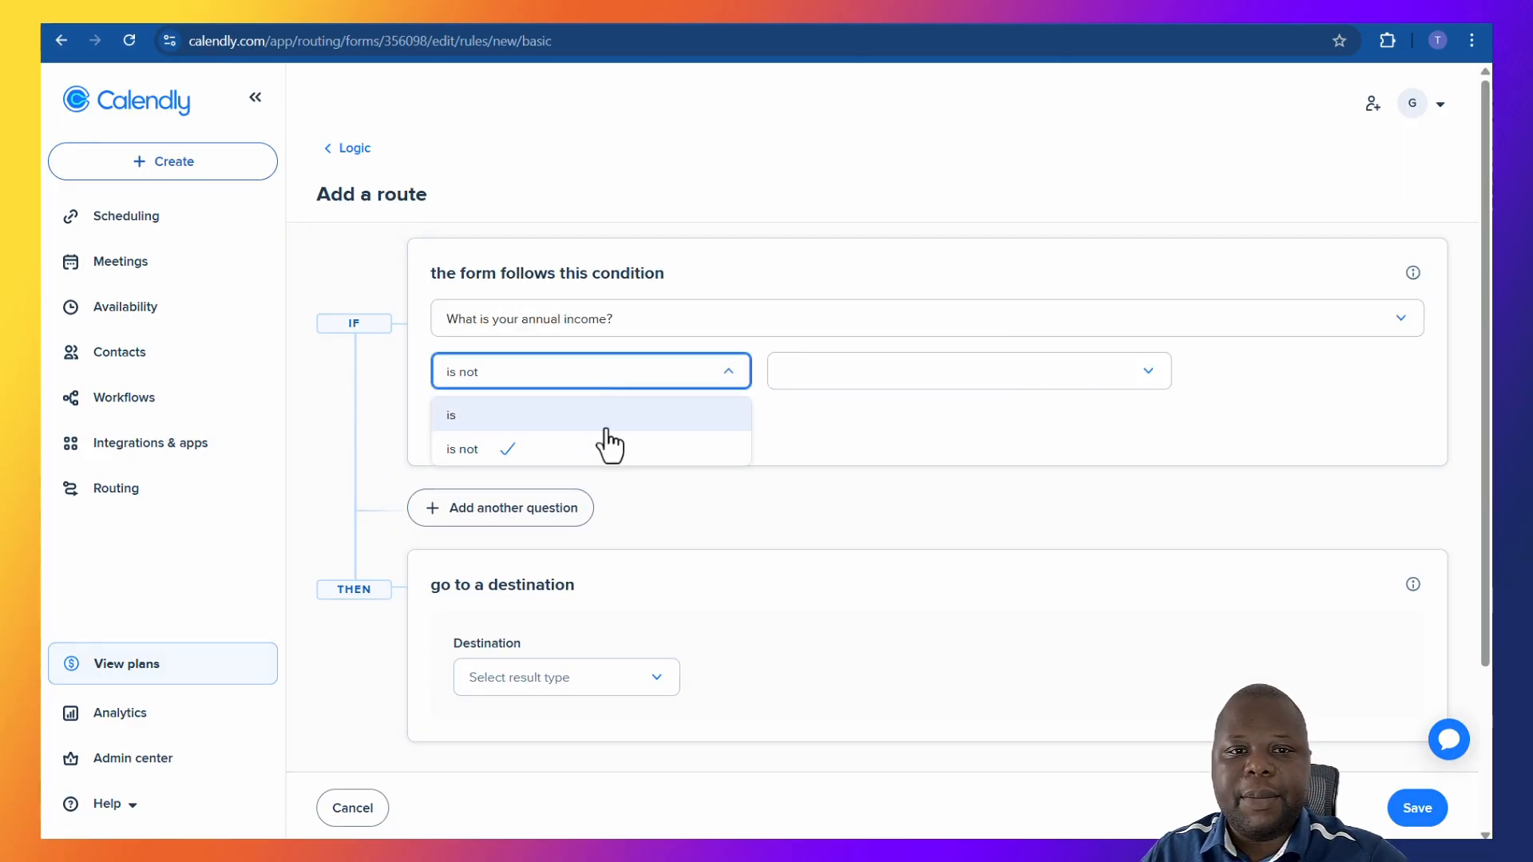
click(630, 411)
click(622, 380)
click(556, 423)
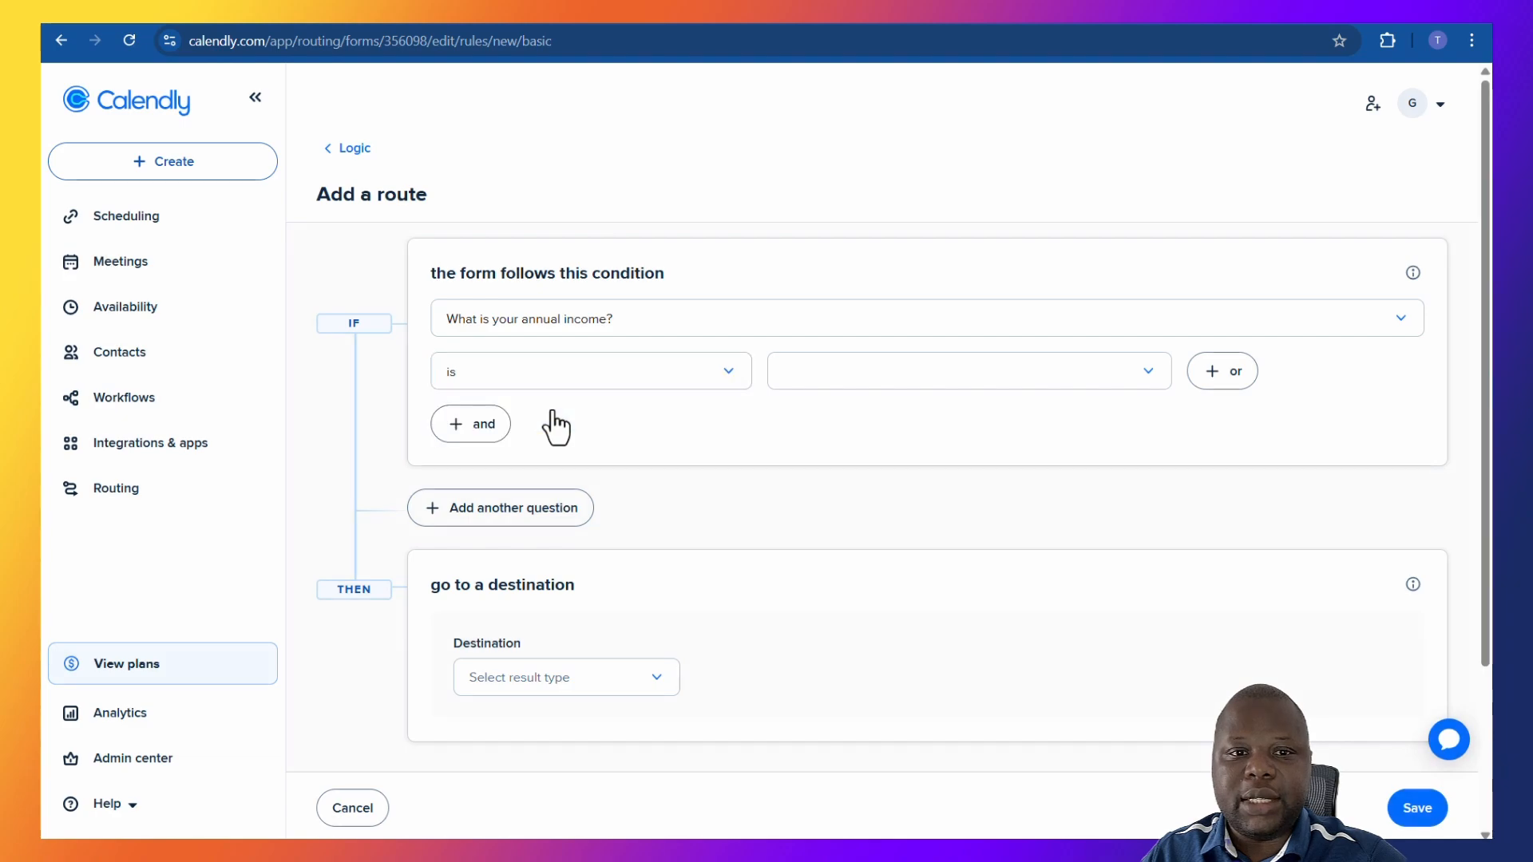
click(846, 369)
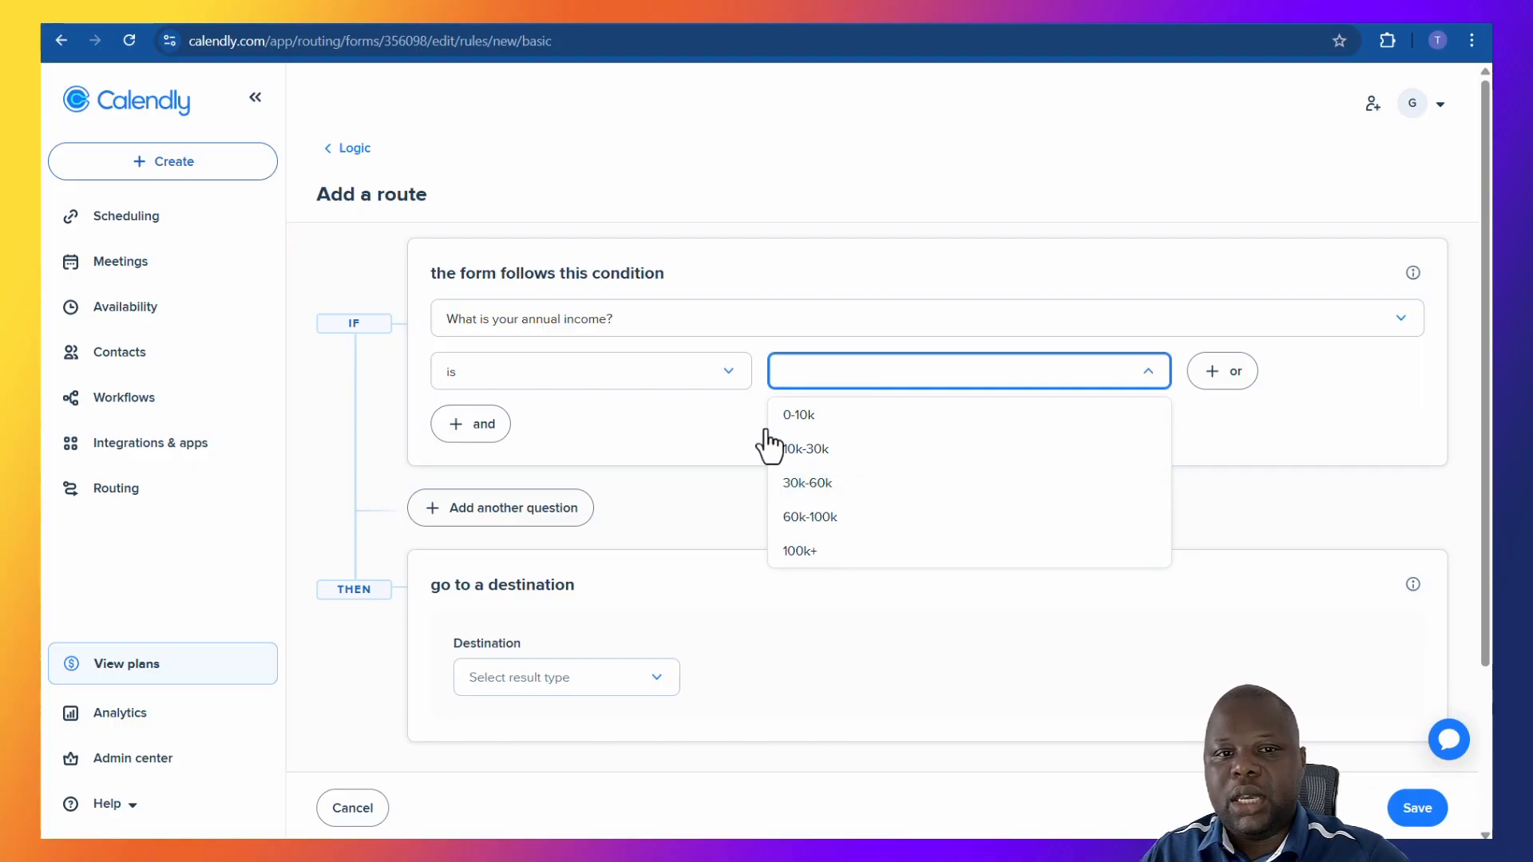
click(685, 409)
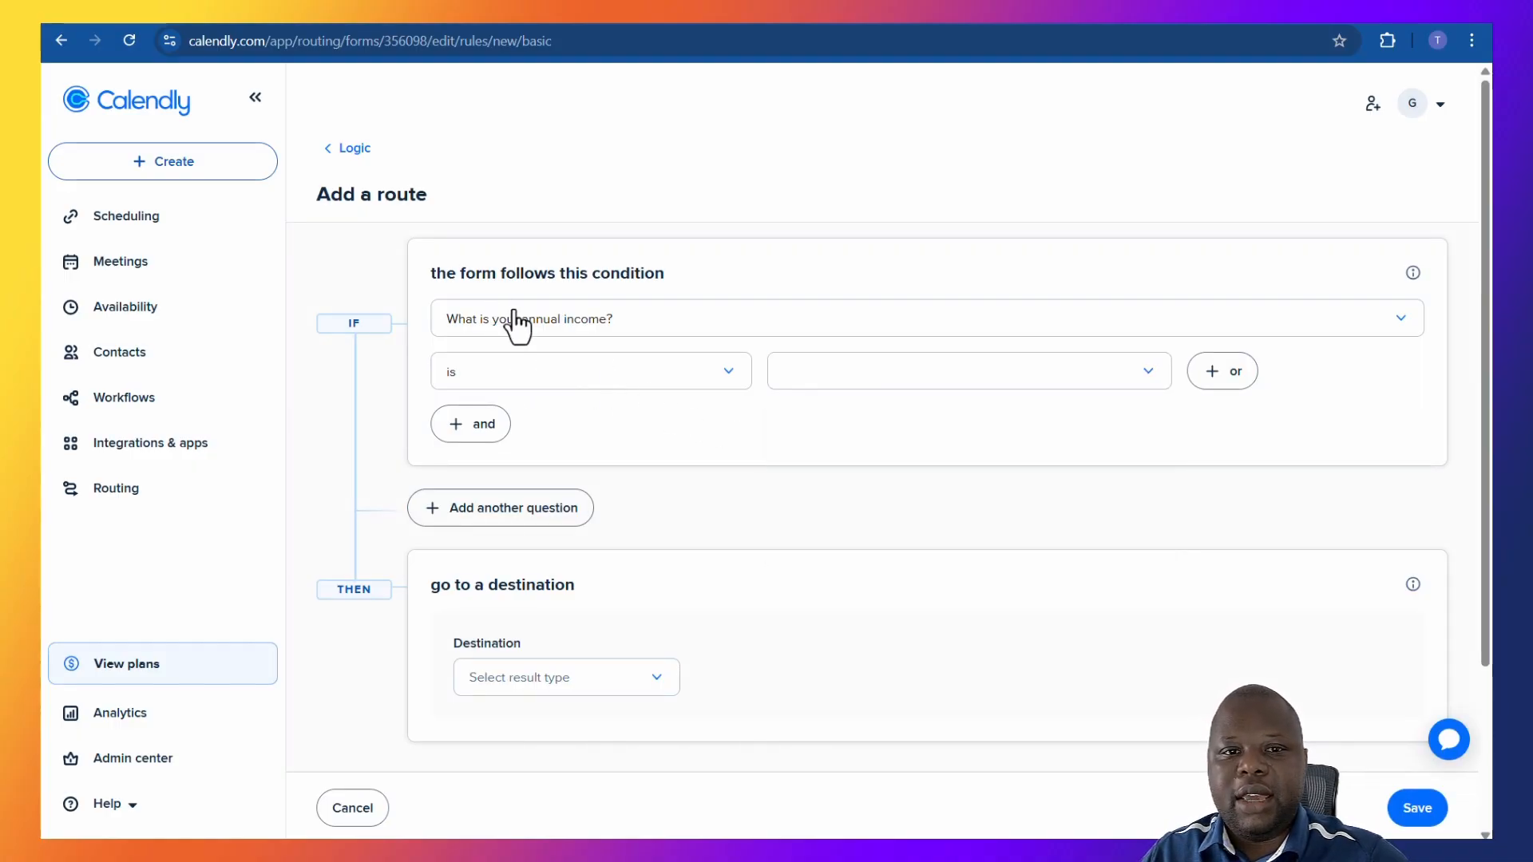
click(838, 381)
click(847, 429)
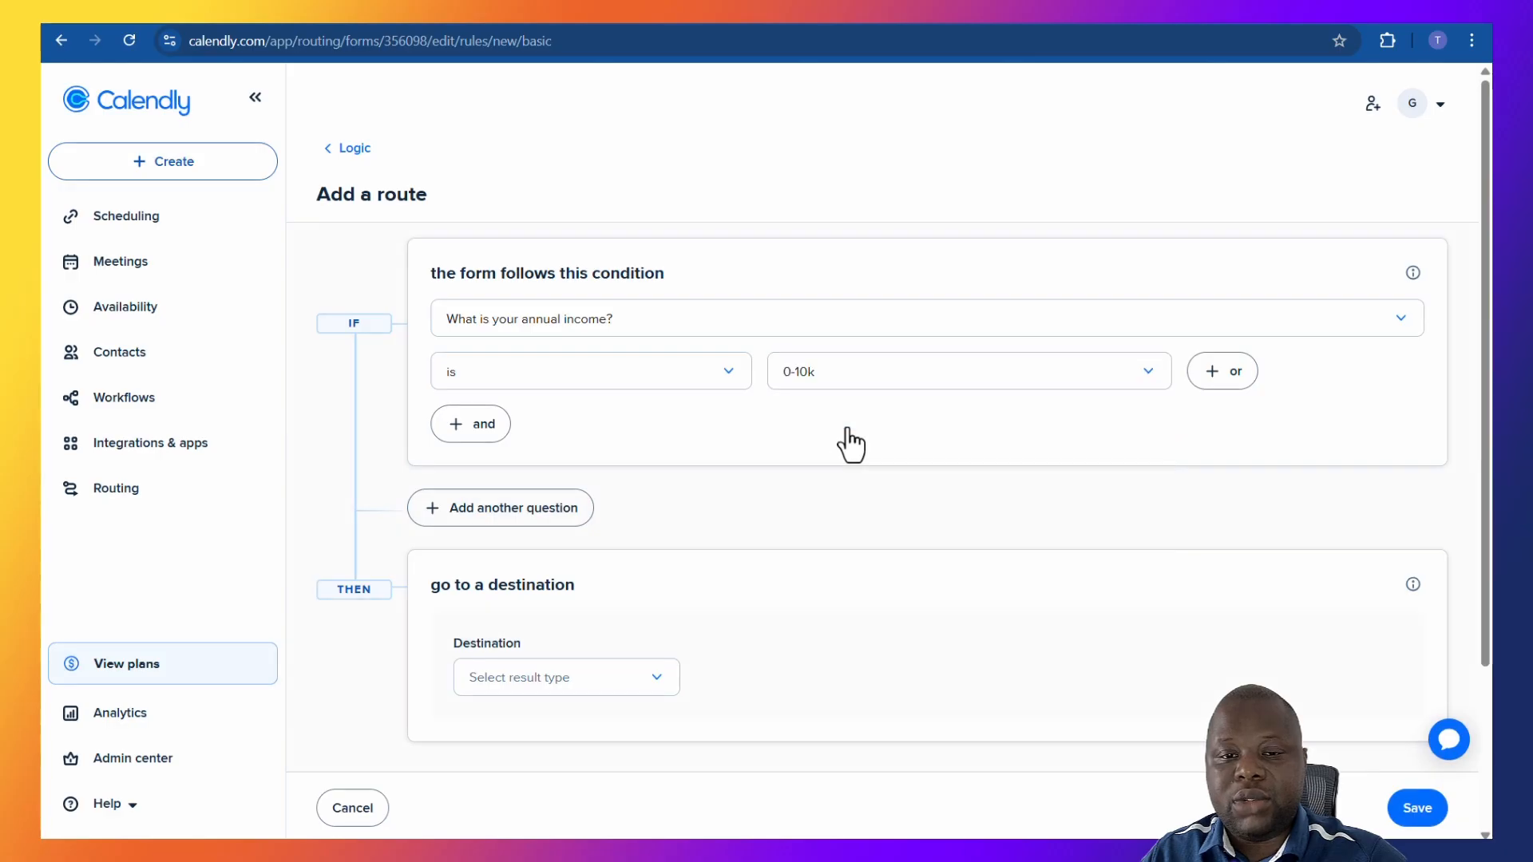
Step: Add 10k-30k and 30k-60k as alternative "or" answers to the annual income condition
click(1220, 377)
click(908, 438)
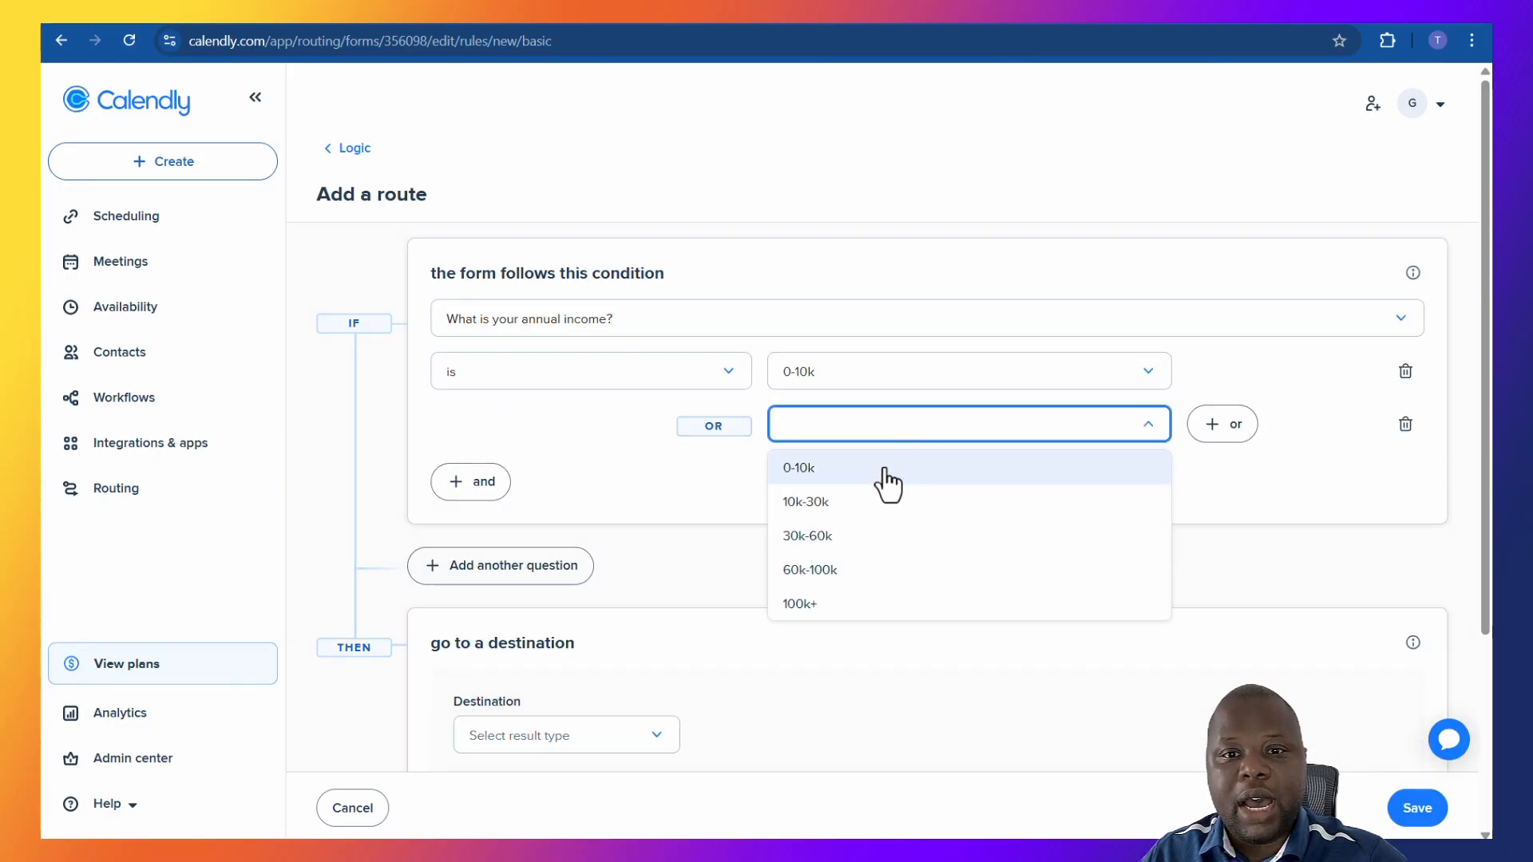
click(885, 502)
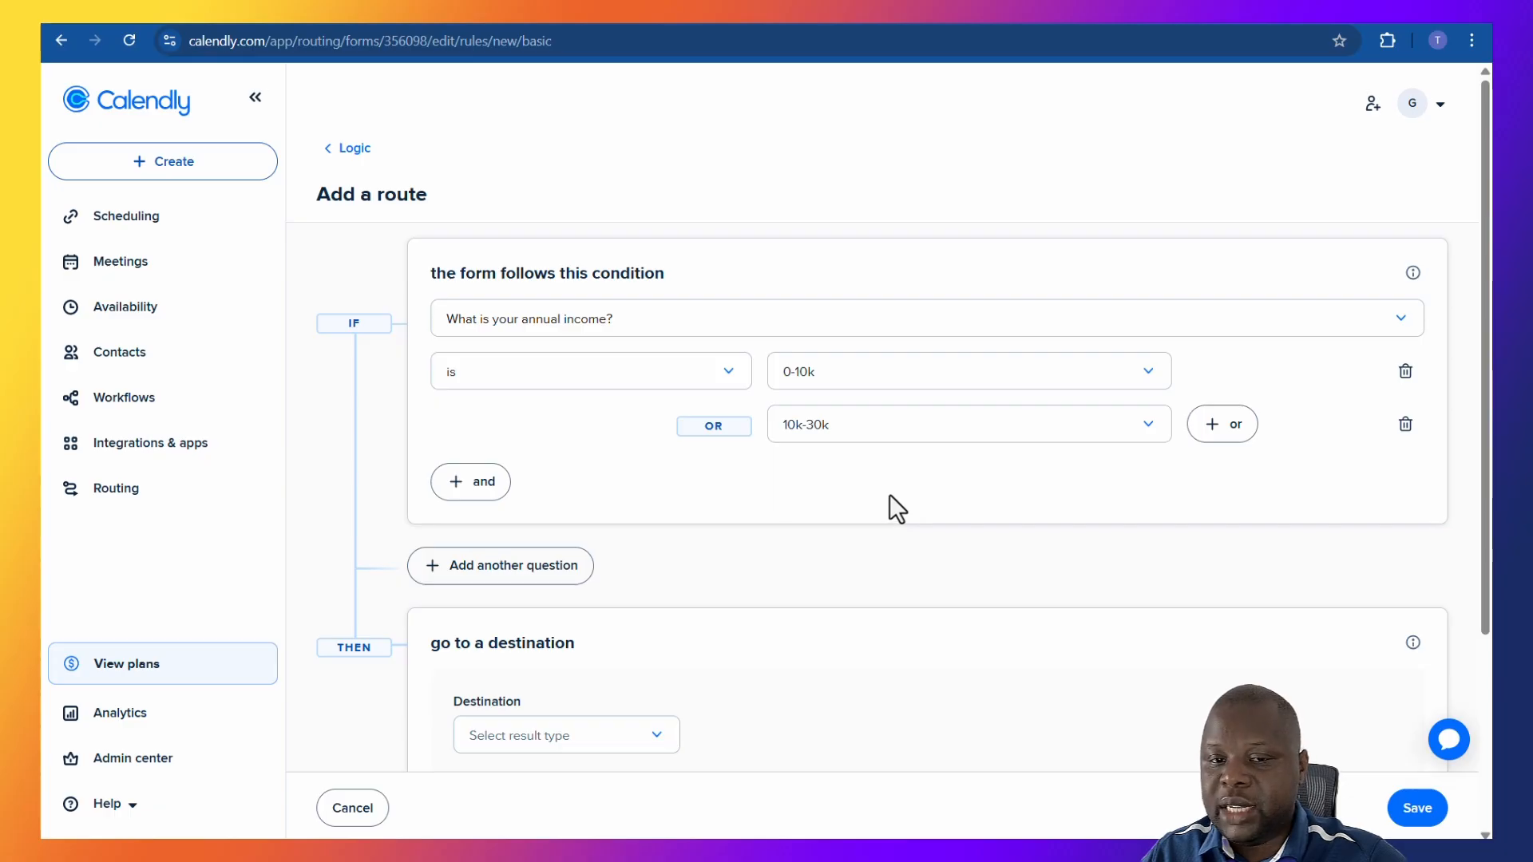
click(1248, 427)
click(928, 477)
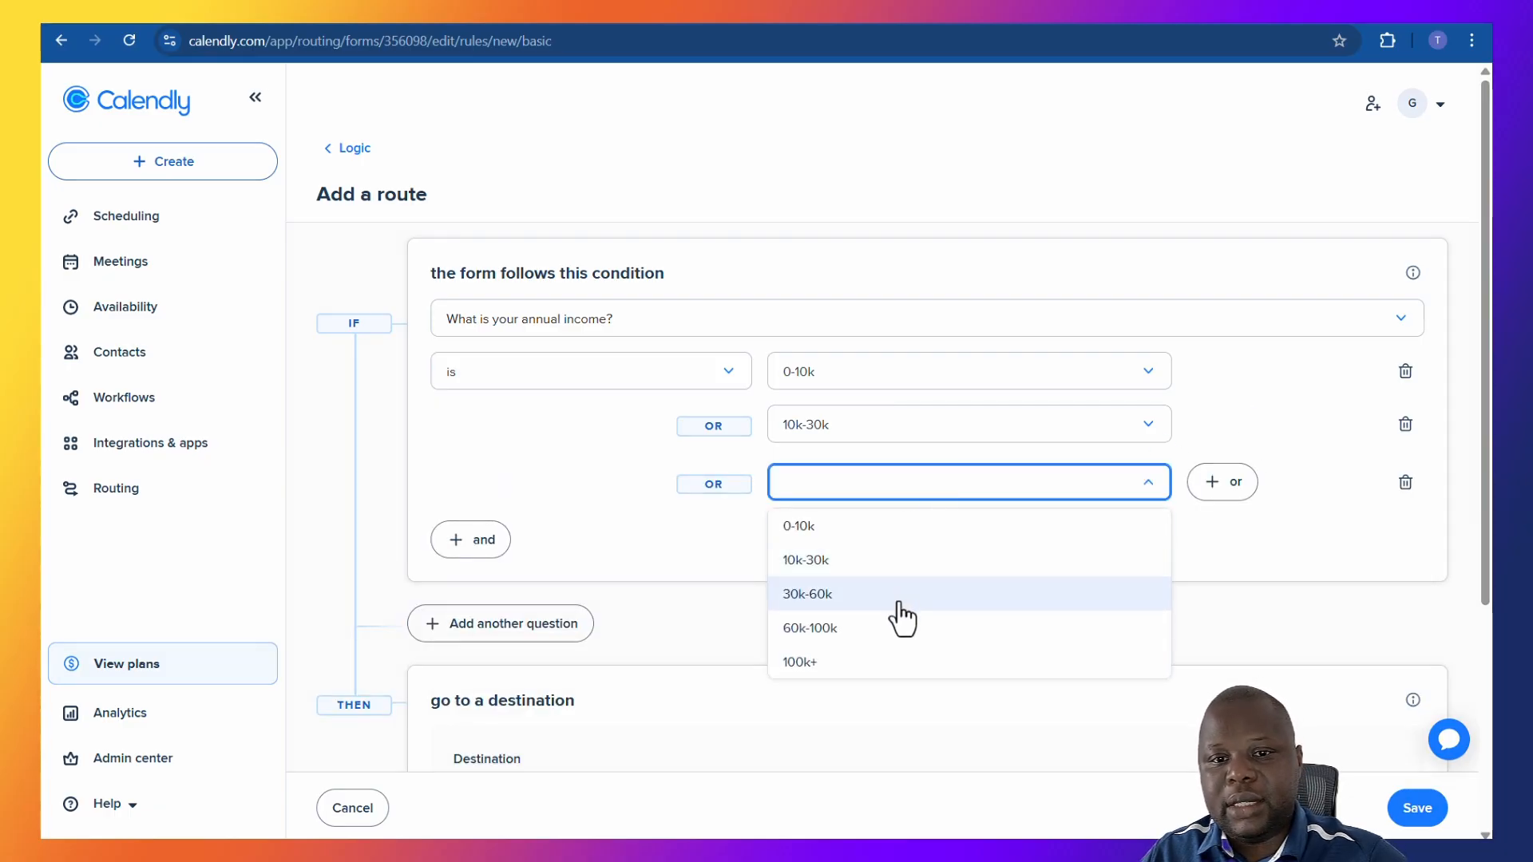
click(900, 613)
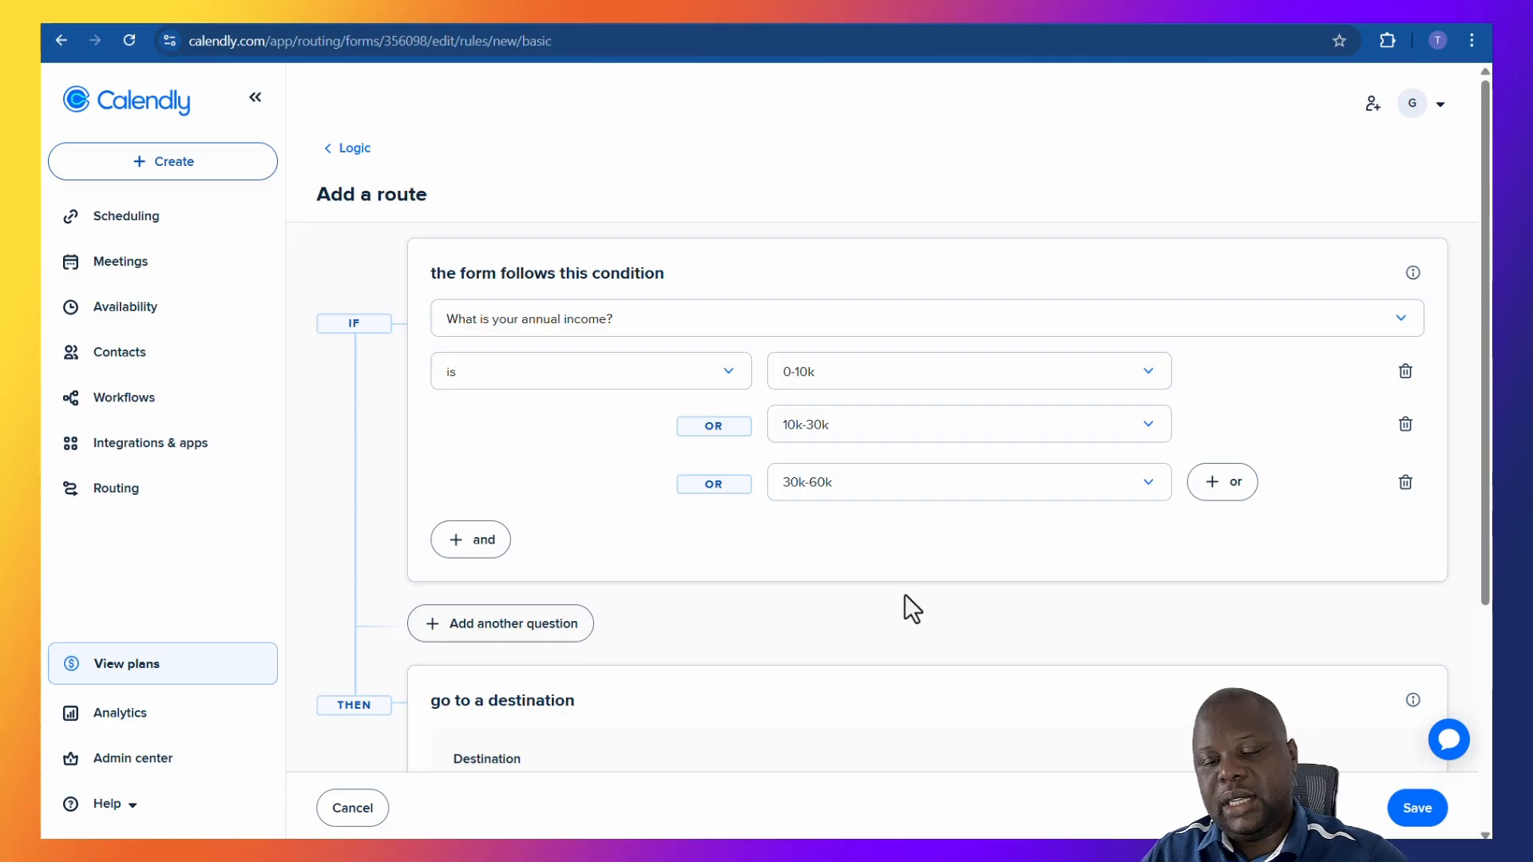
Step: Set the route's destination to a custom message
scroll(535, 451, down, 4)
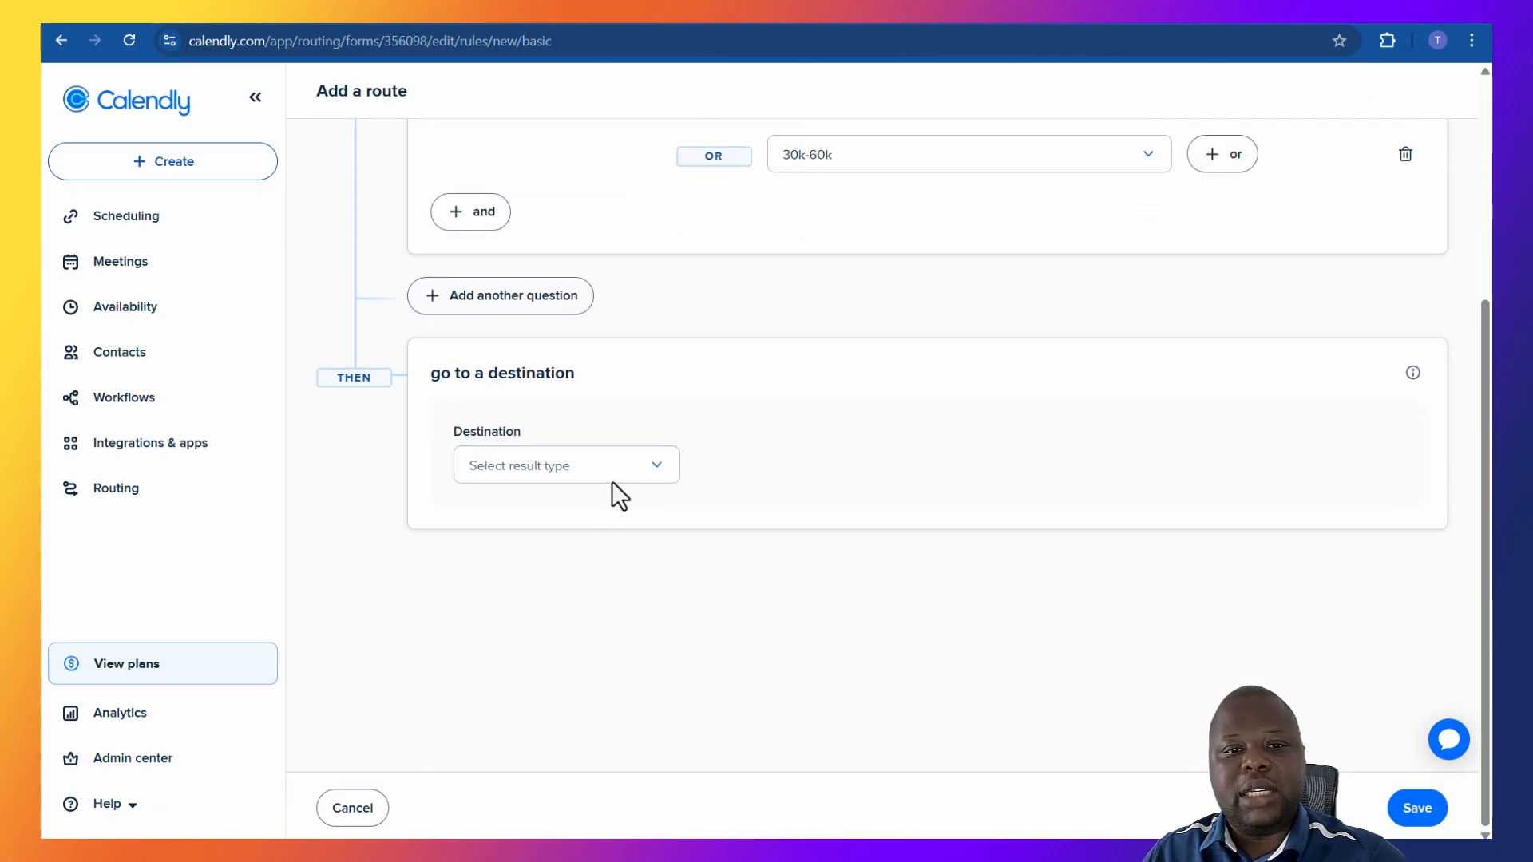
click(617, 471)
click(581, 543)
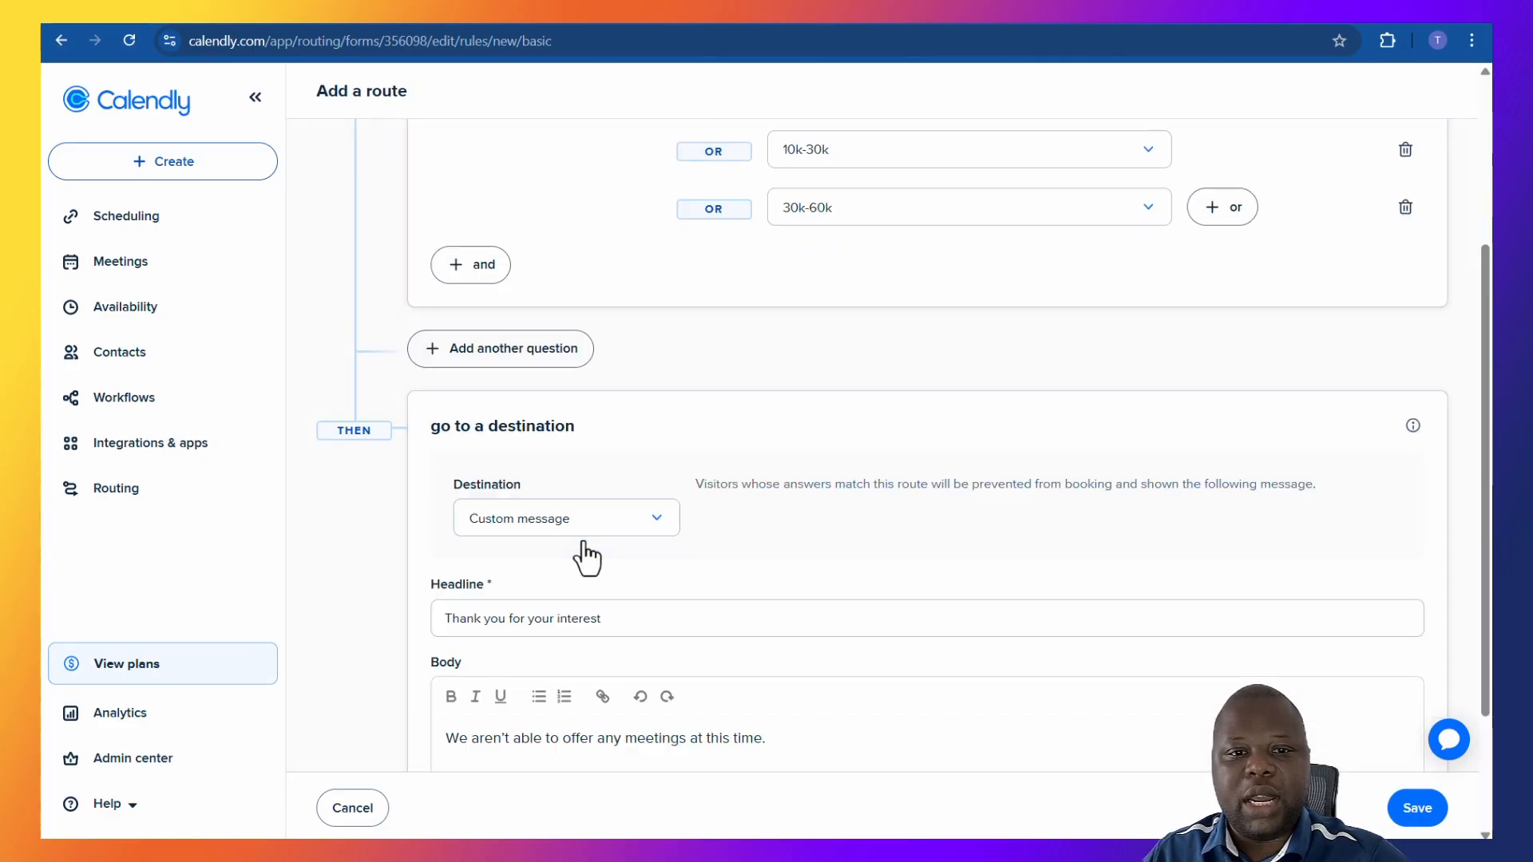
Step: Set the message body to "Thank you for showing interest.We are unable to assist you with any of our products at the moment." and save the route
scroll(641, 539, down, 3)
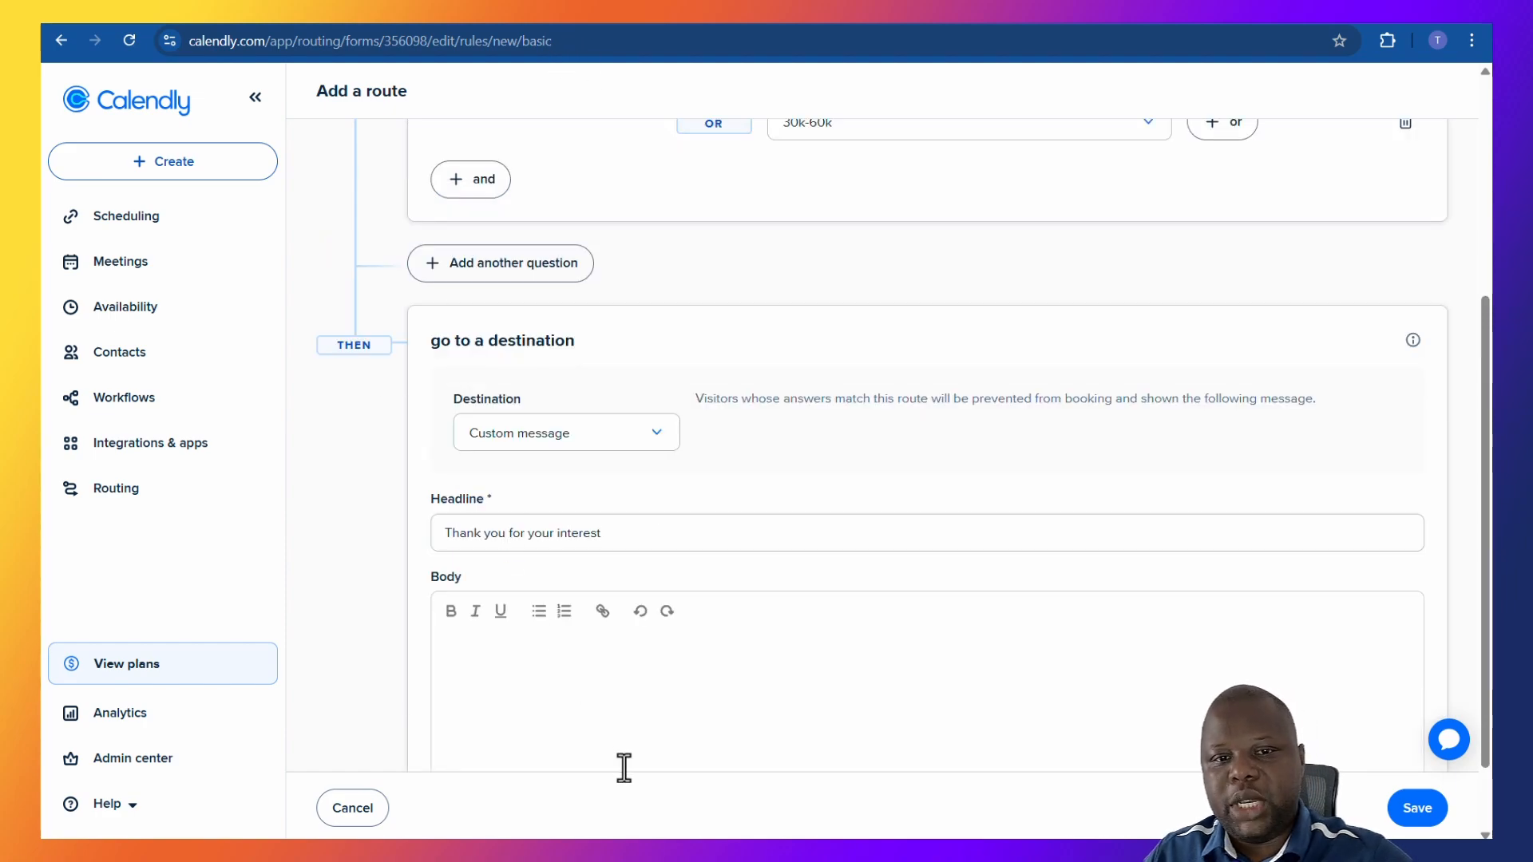
right_click(502, 663)
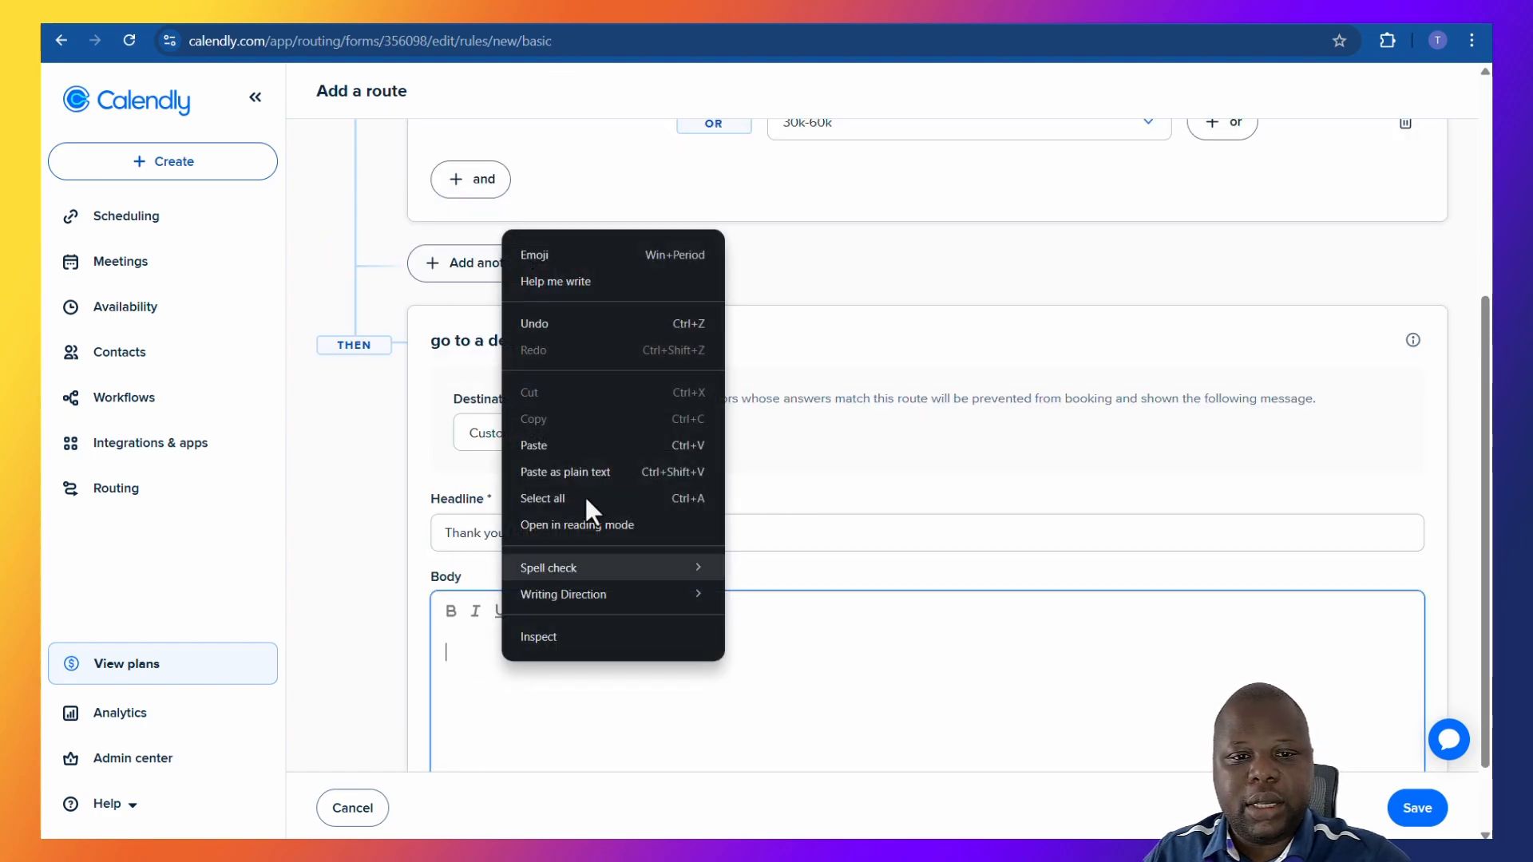
click(600, 471)
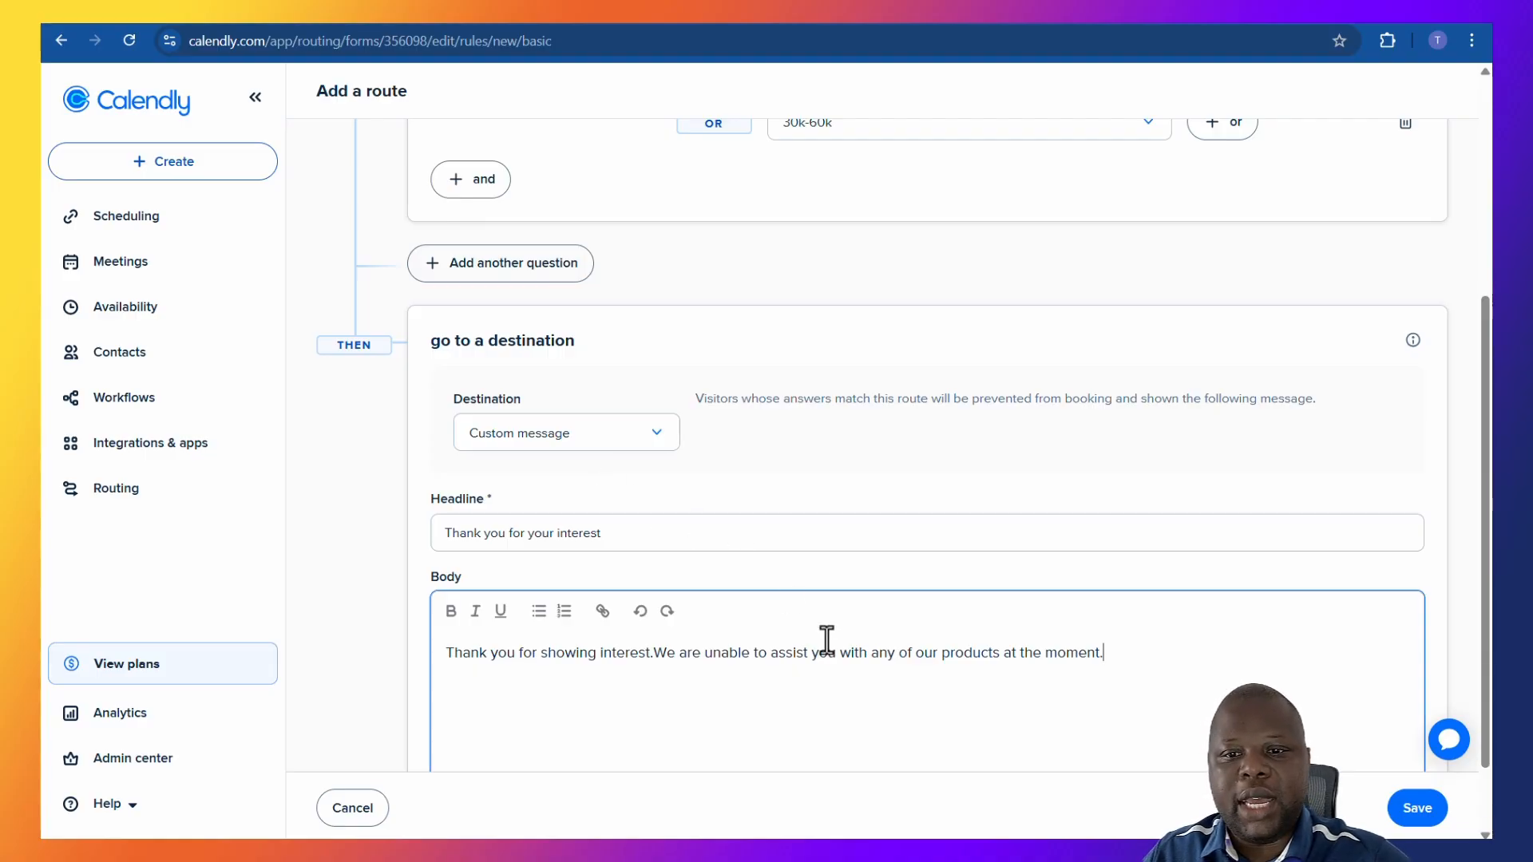
scroll(827, 639, up, 1)
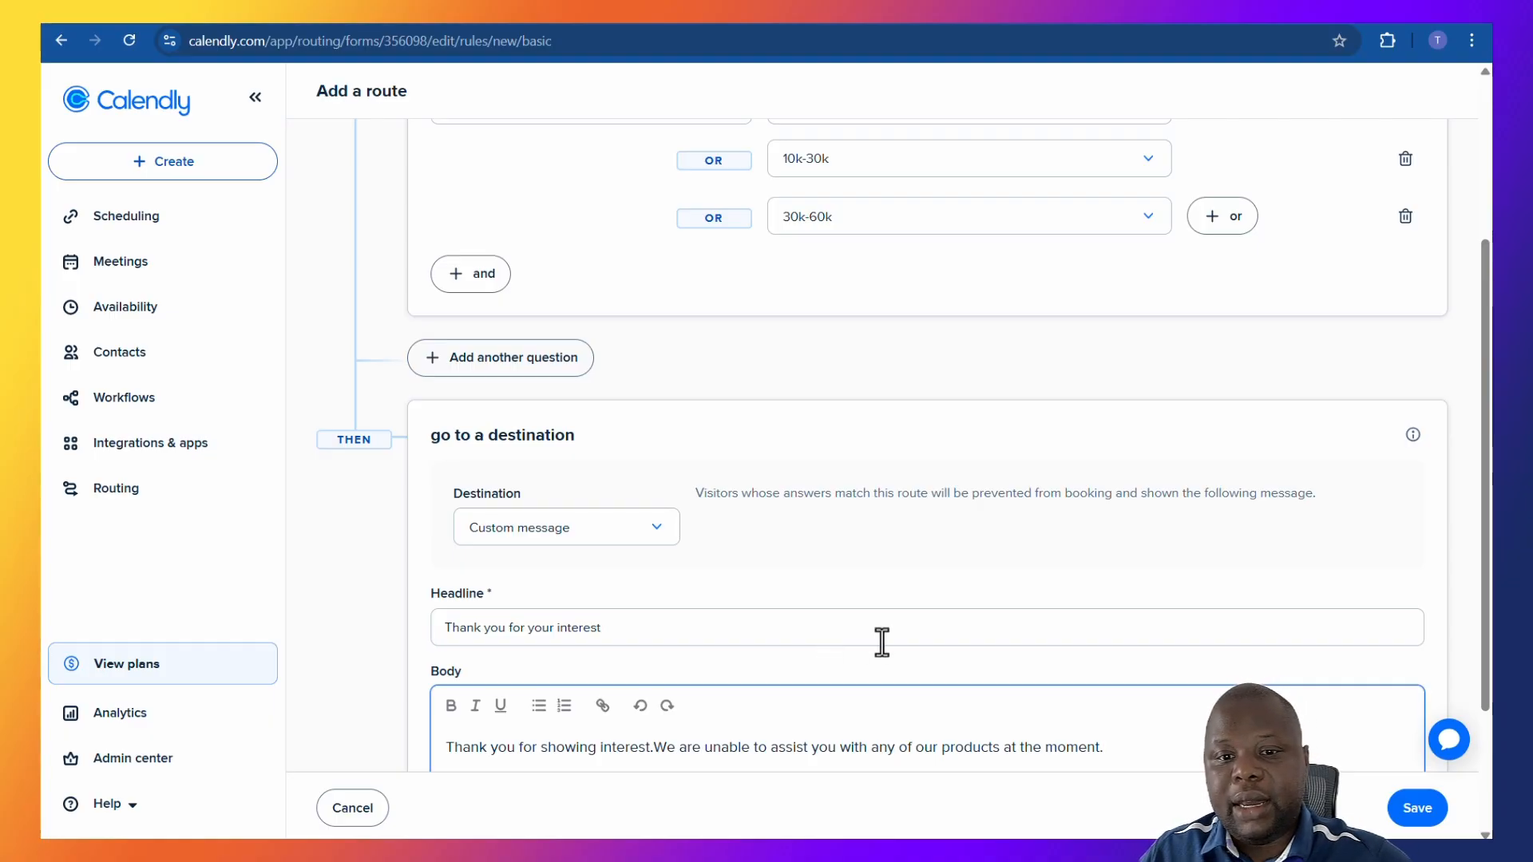
scroll(773, 756, down, 1)
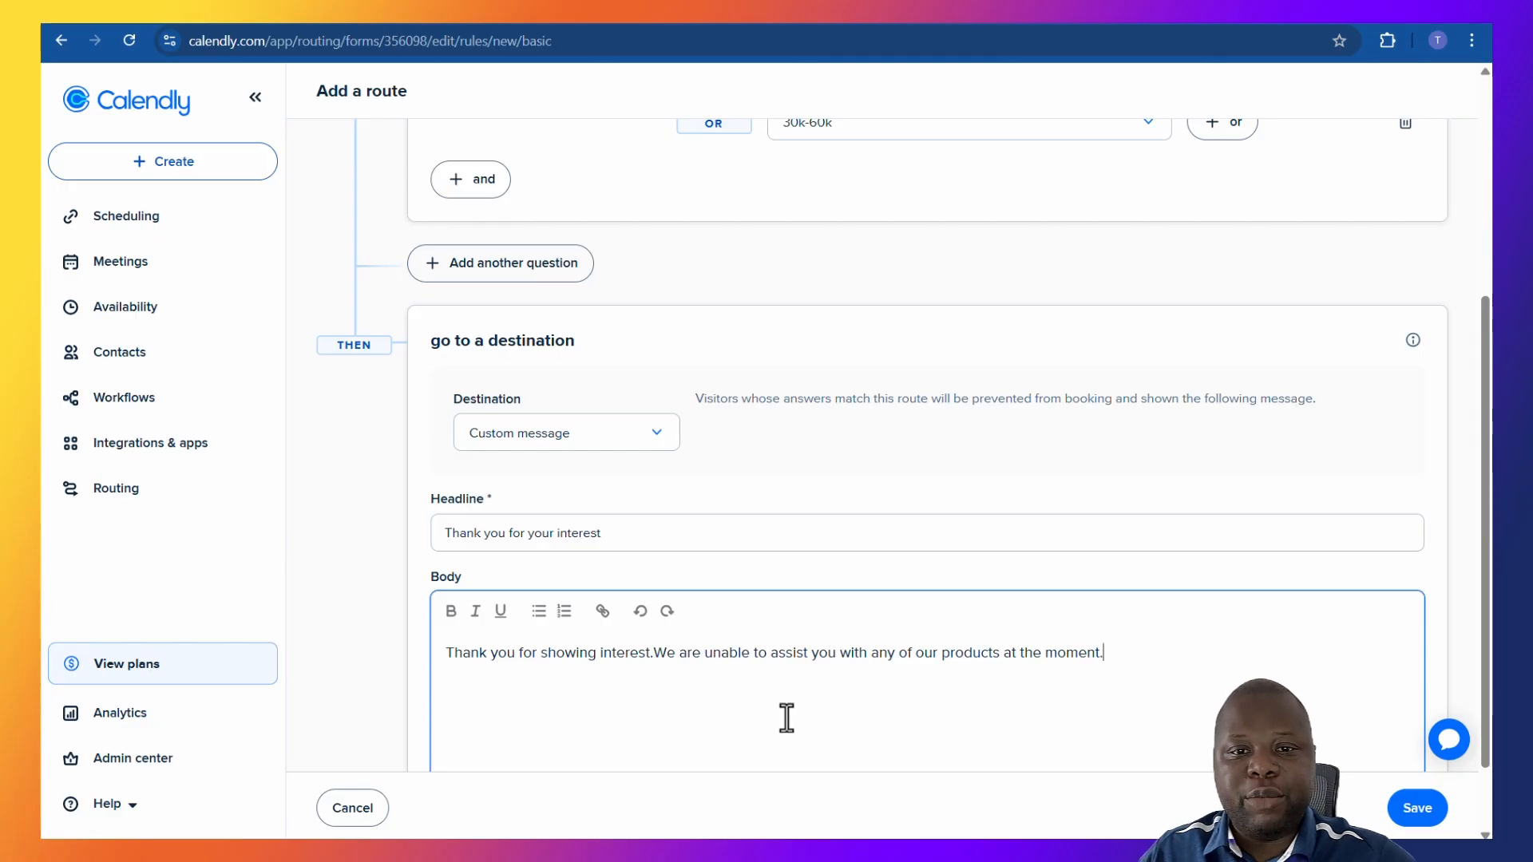
scroll(784, 678, up, 3)
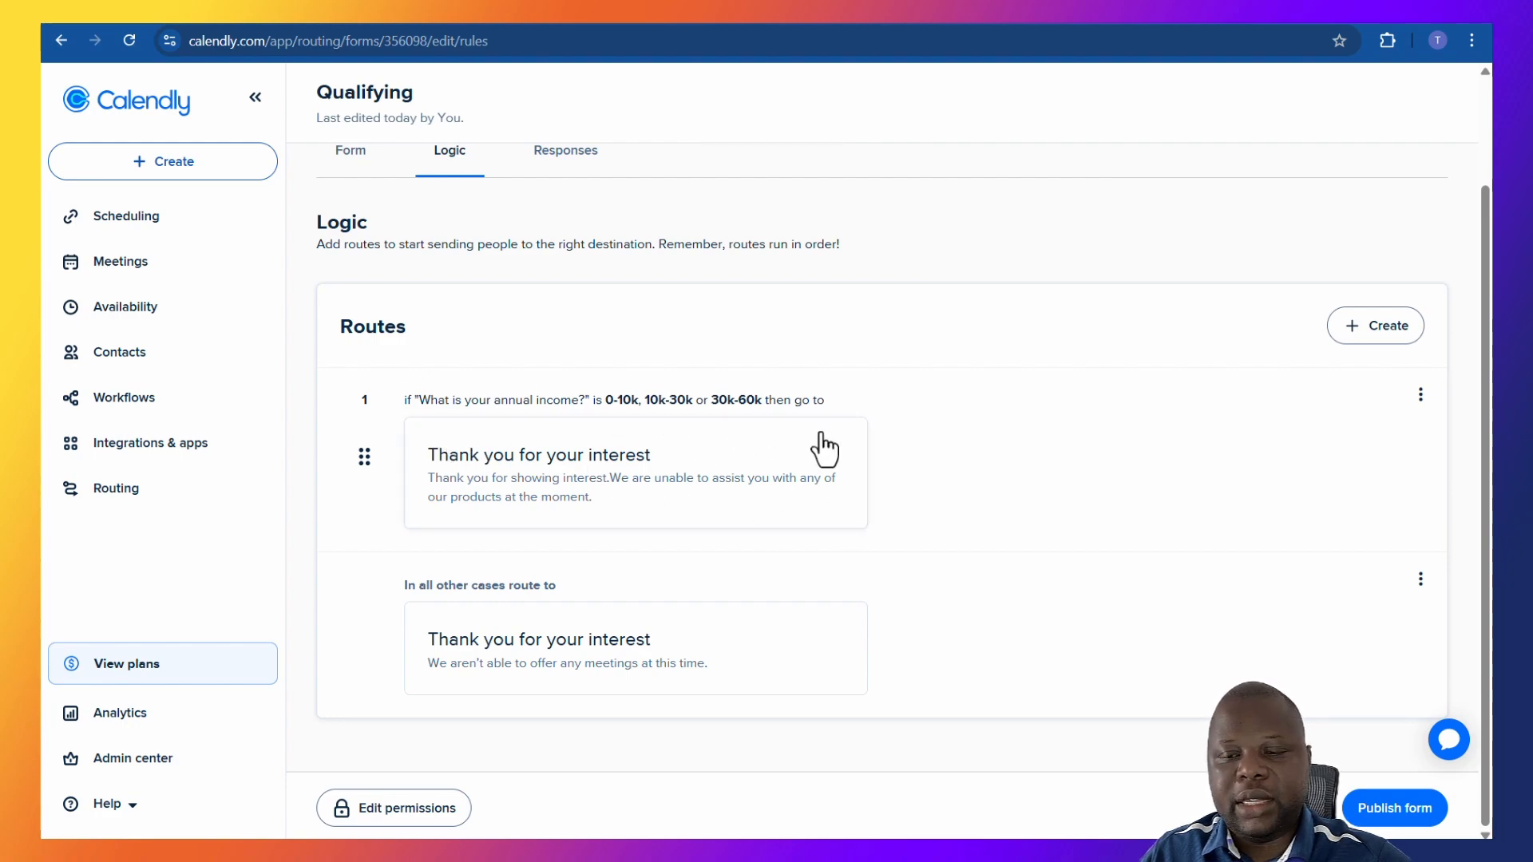
Step: Create a second route from form answers with the condition that "What is your annual income?" is 60k-100k
click(1350, 331)
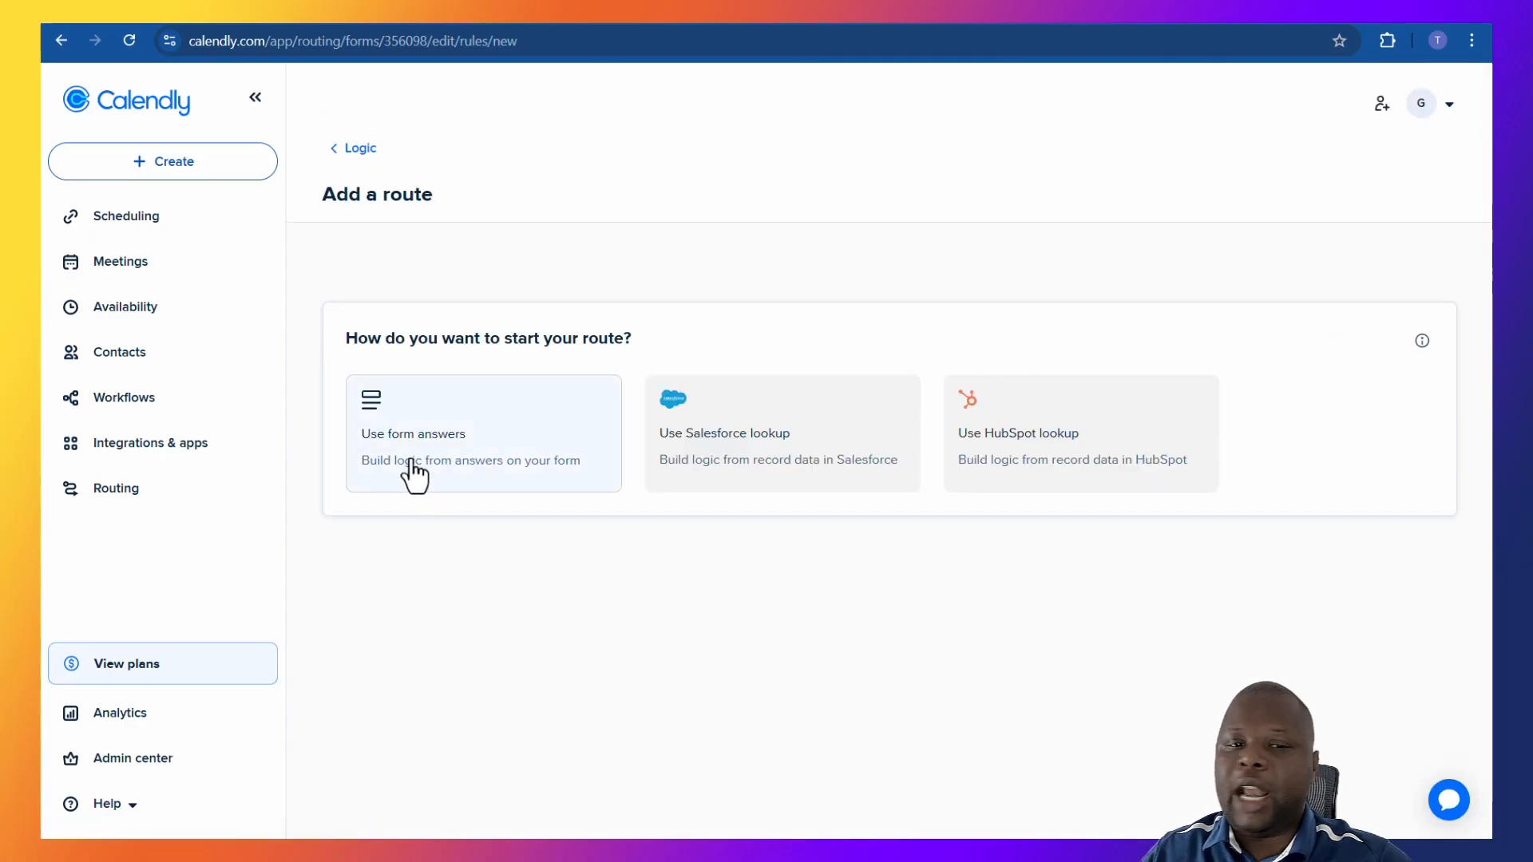
click(428, 456)
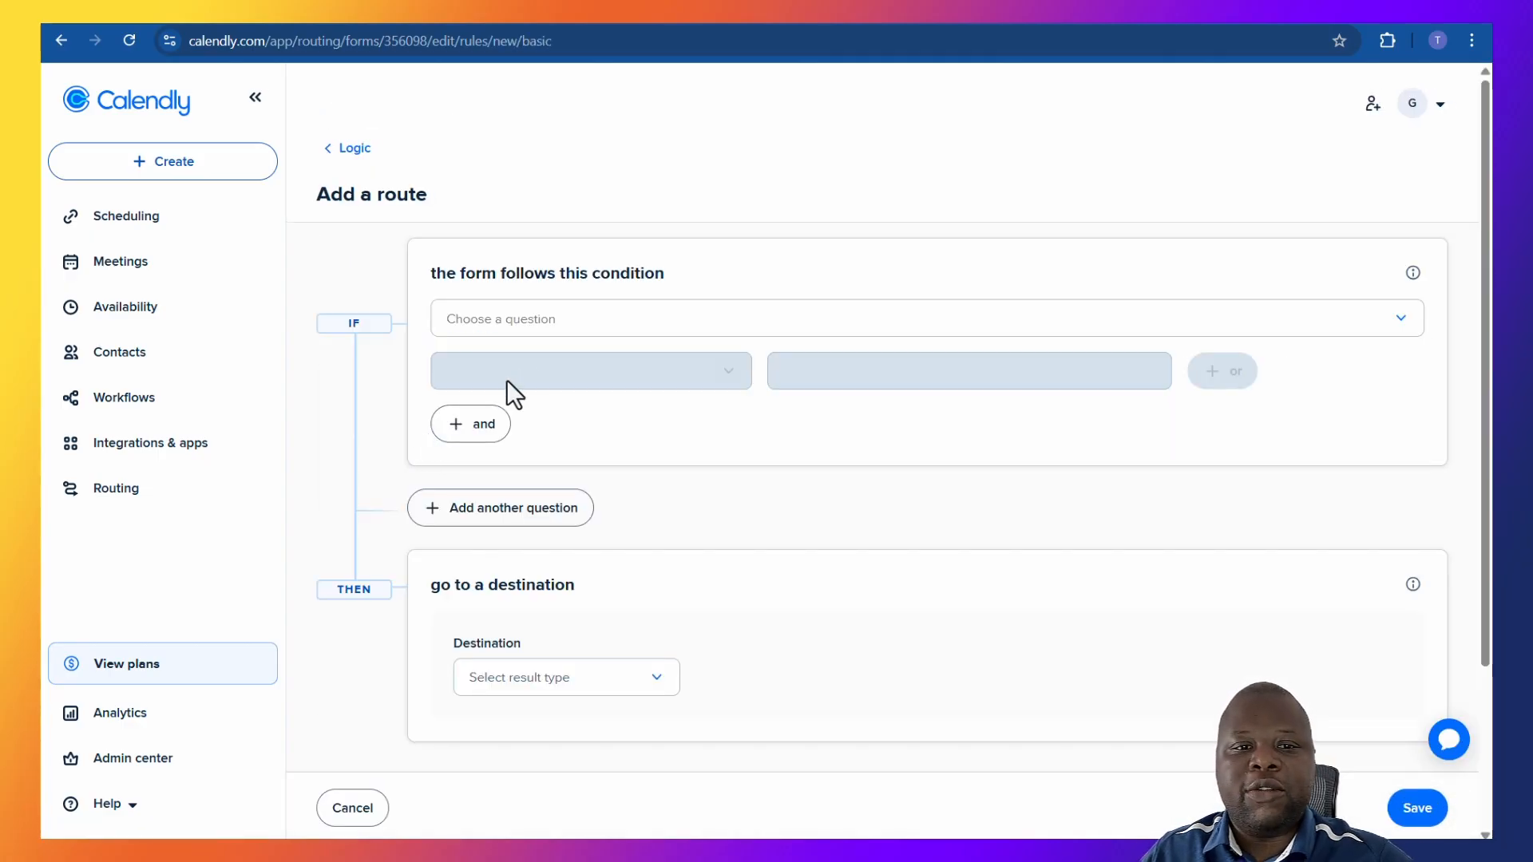
click(536, 320)
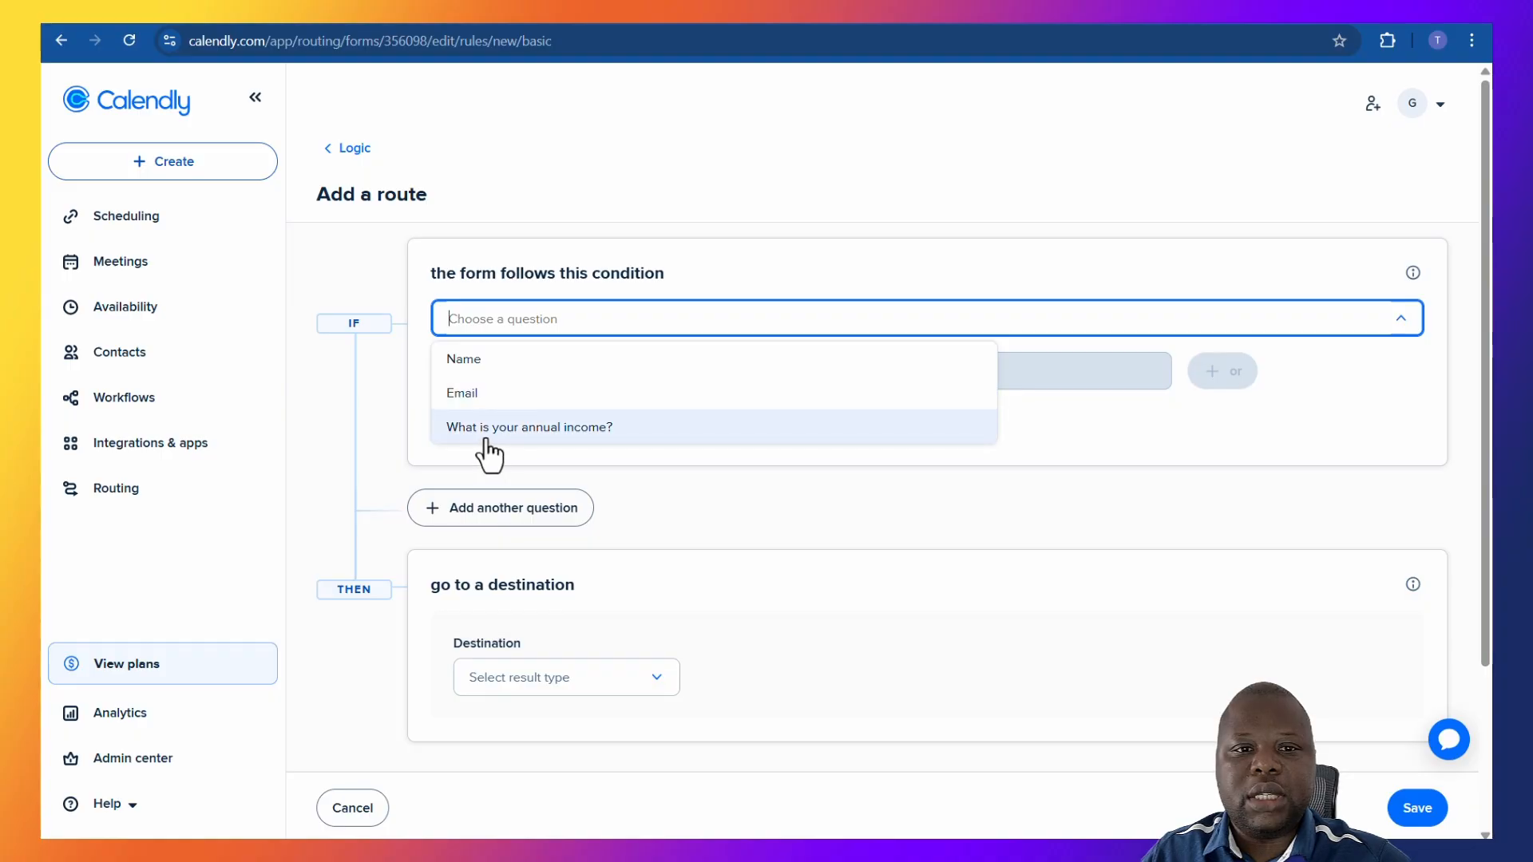
click(511, 429)
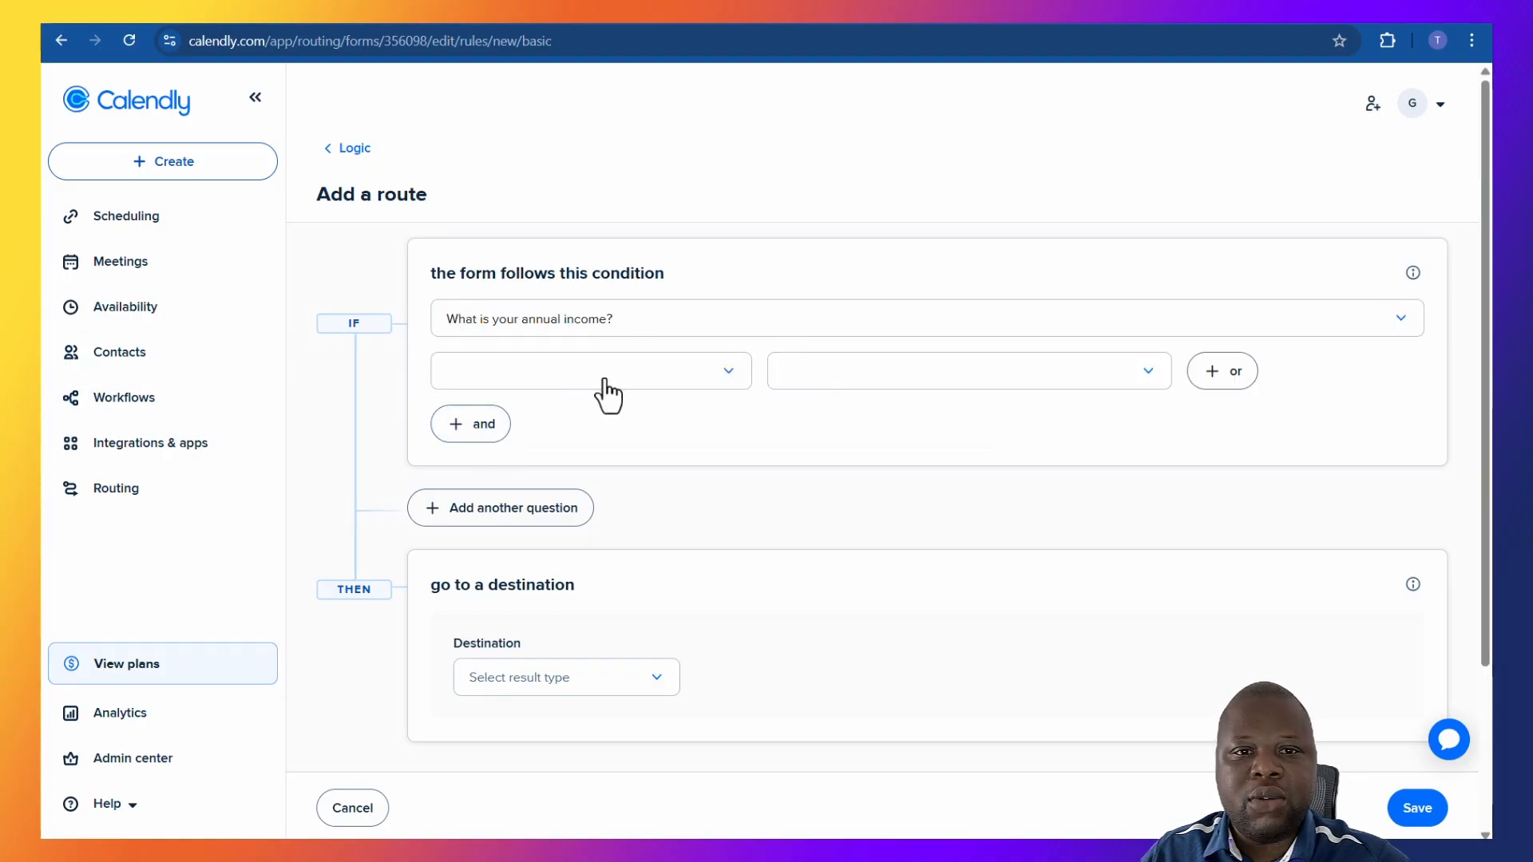
click(603, 383)
click(493, 417)
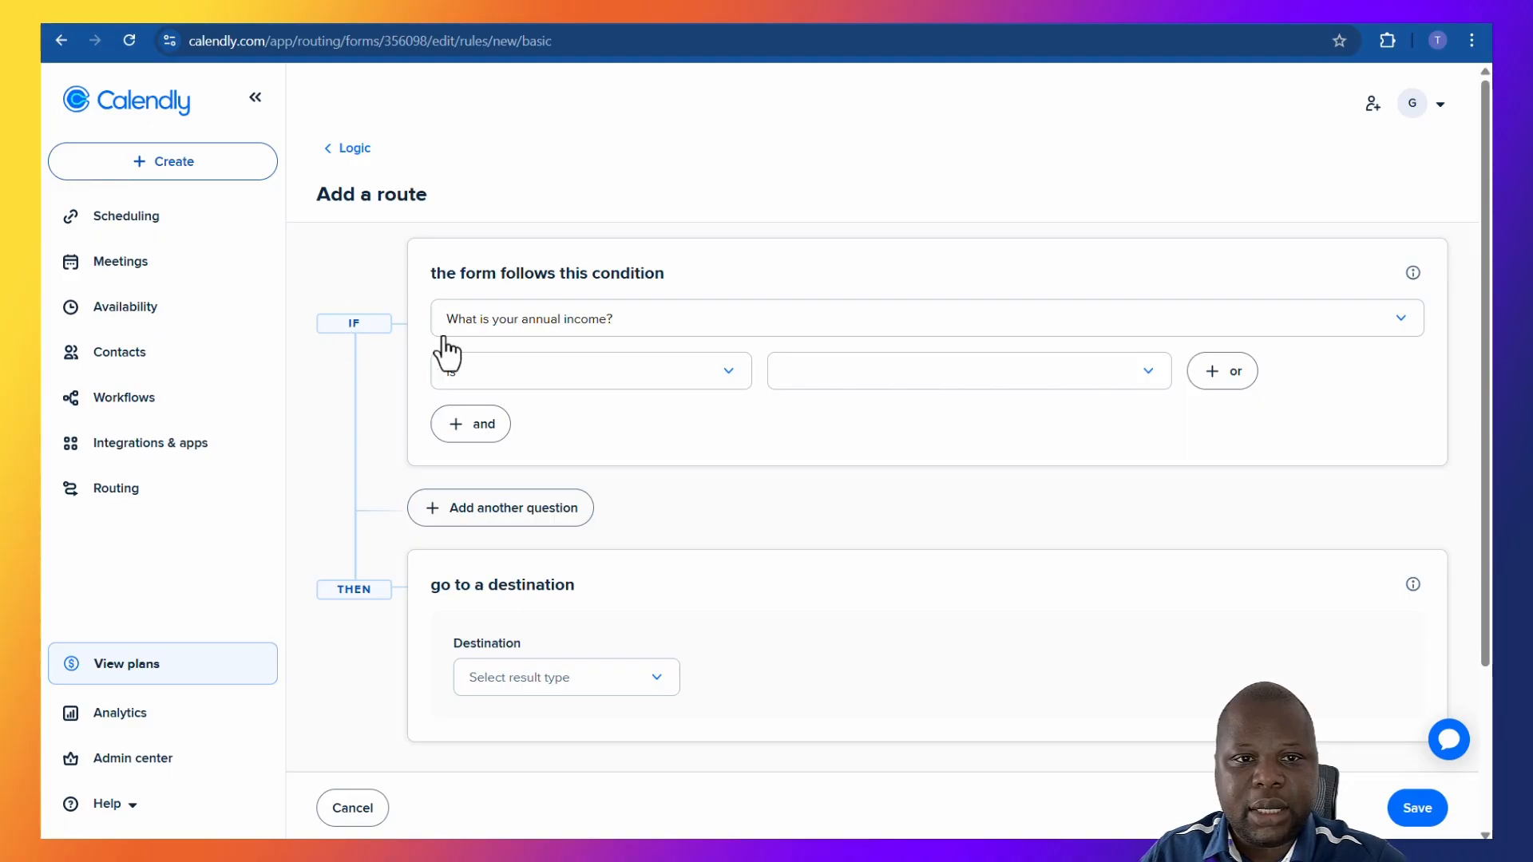
click(845, 373)
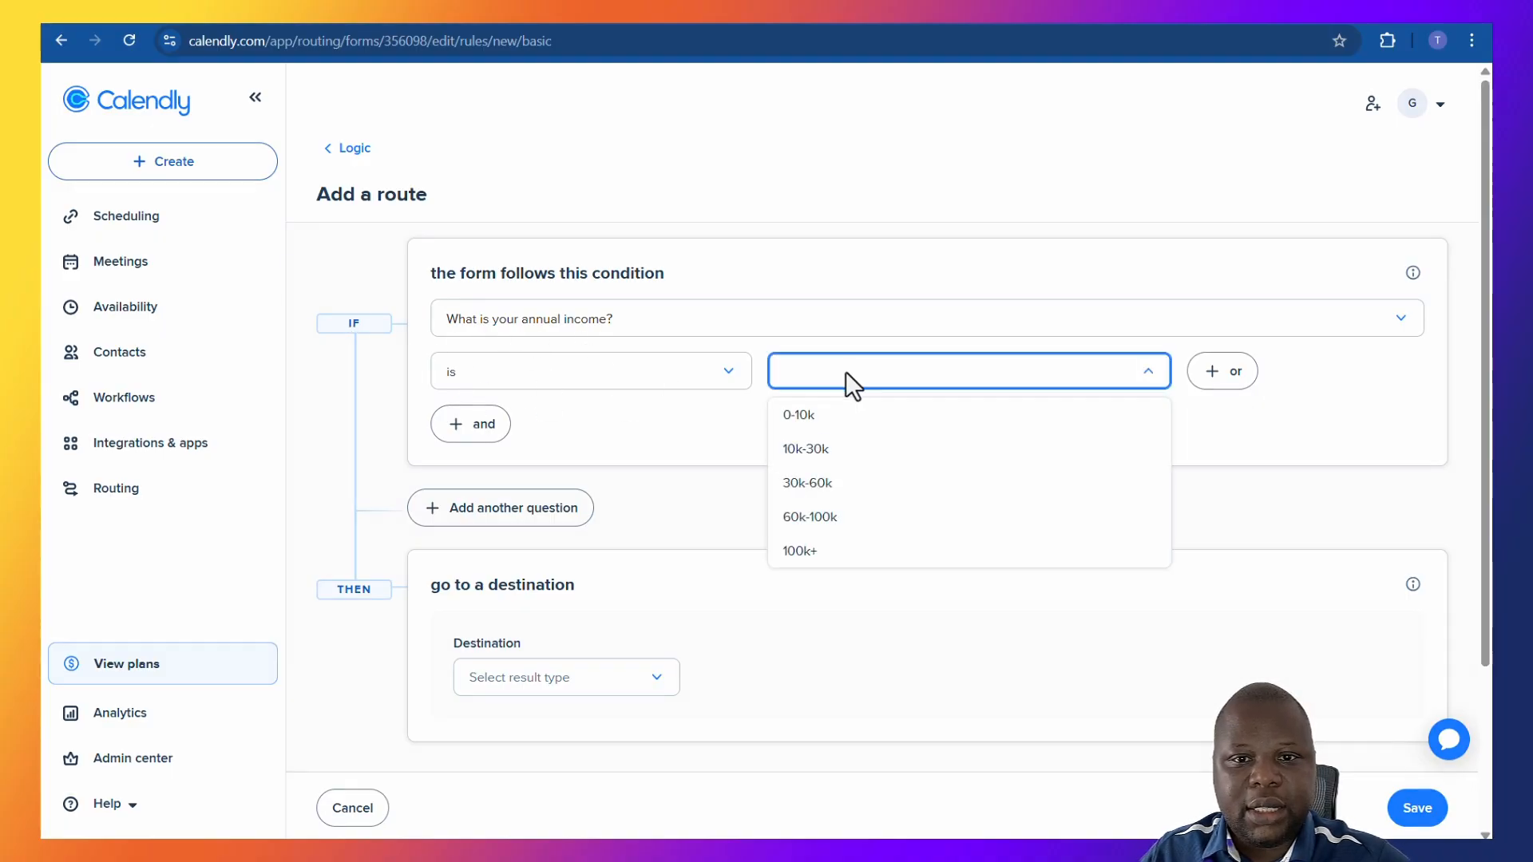
click(833, 527)
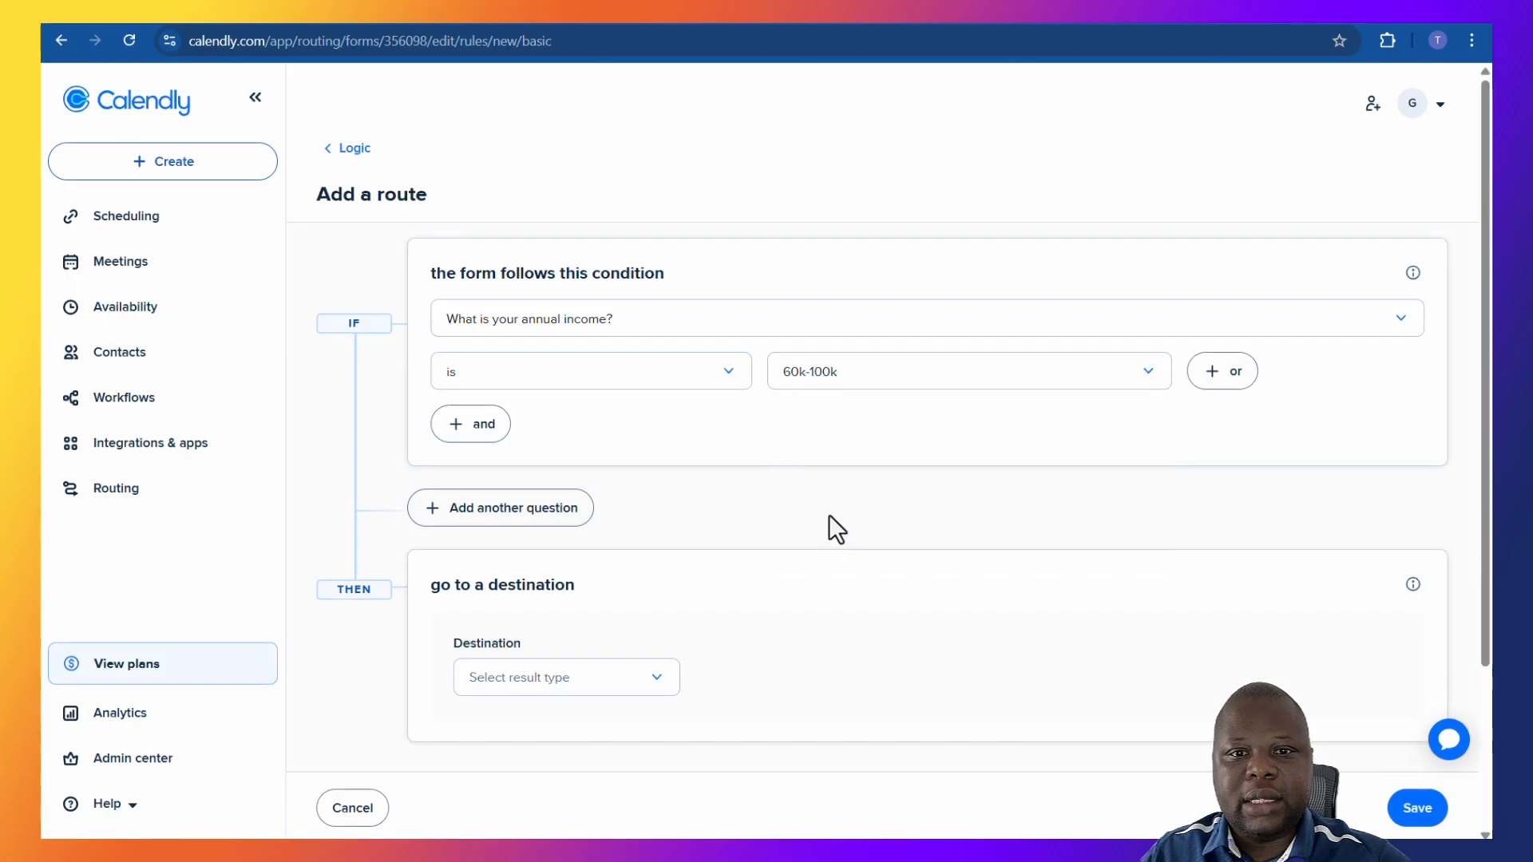
Step: Add 100k+ as an alternative "or" answer to the new route's annual income condition
click(475, 427)
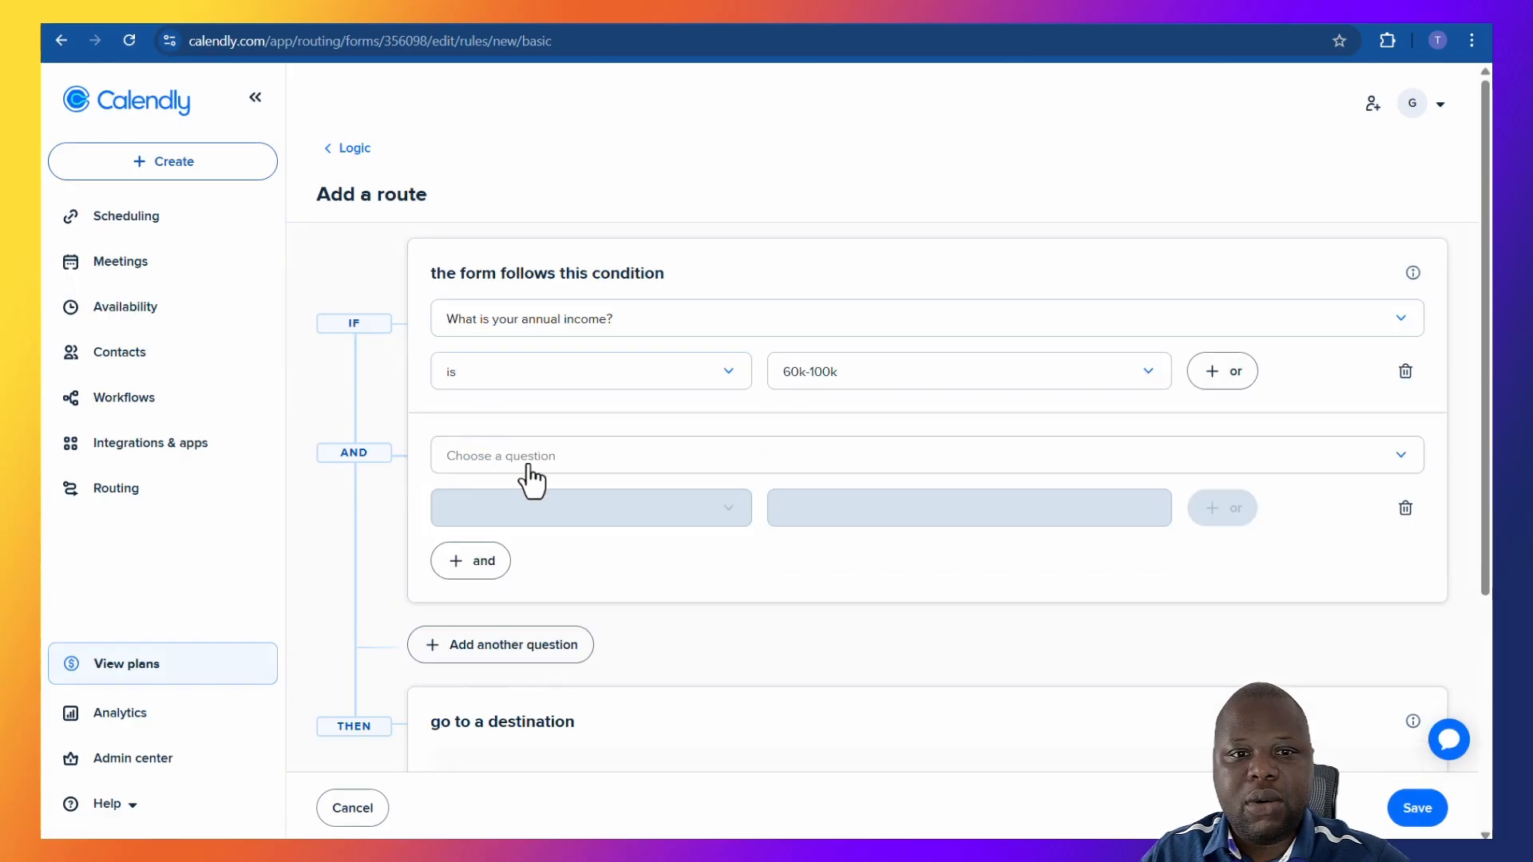
click(1403, 508)
click(1232, 382)
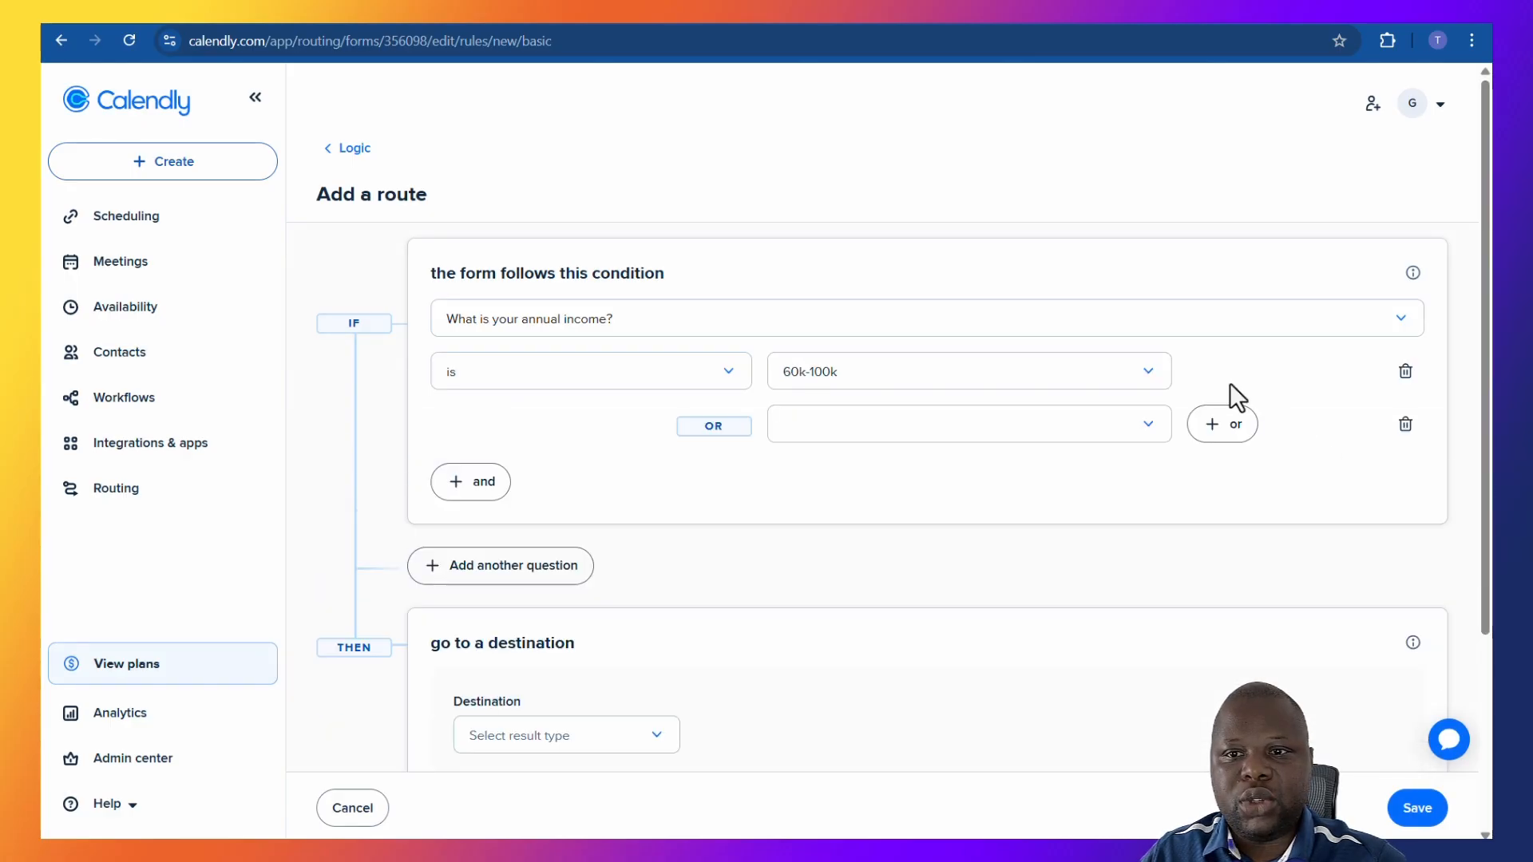
click(845, 435)
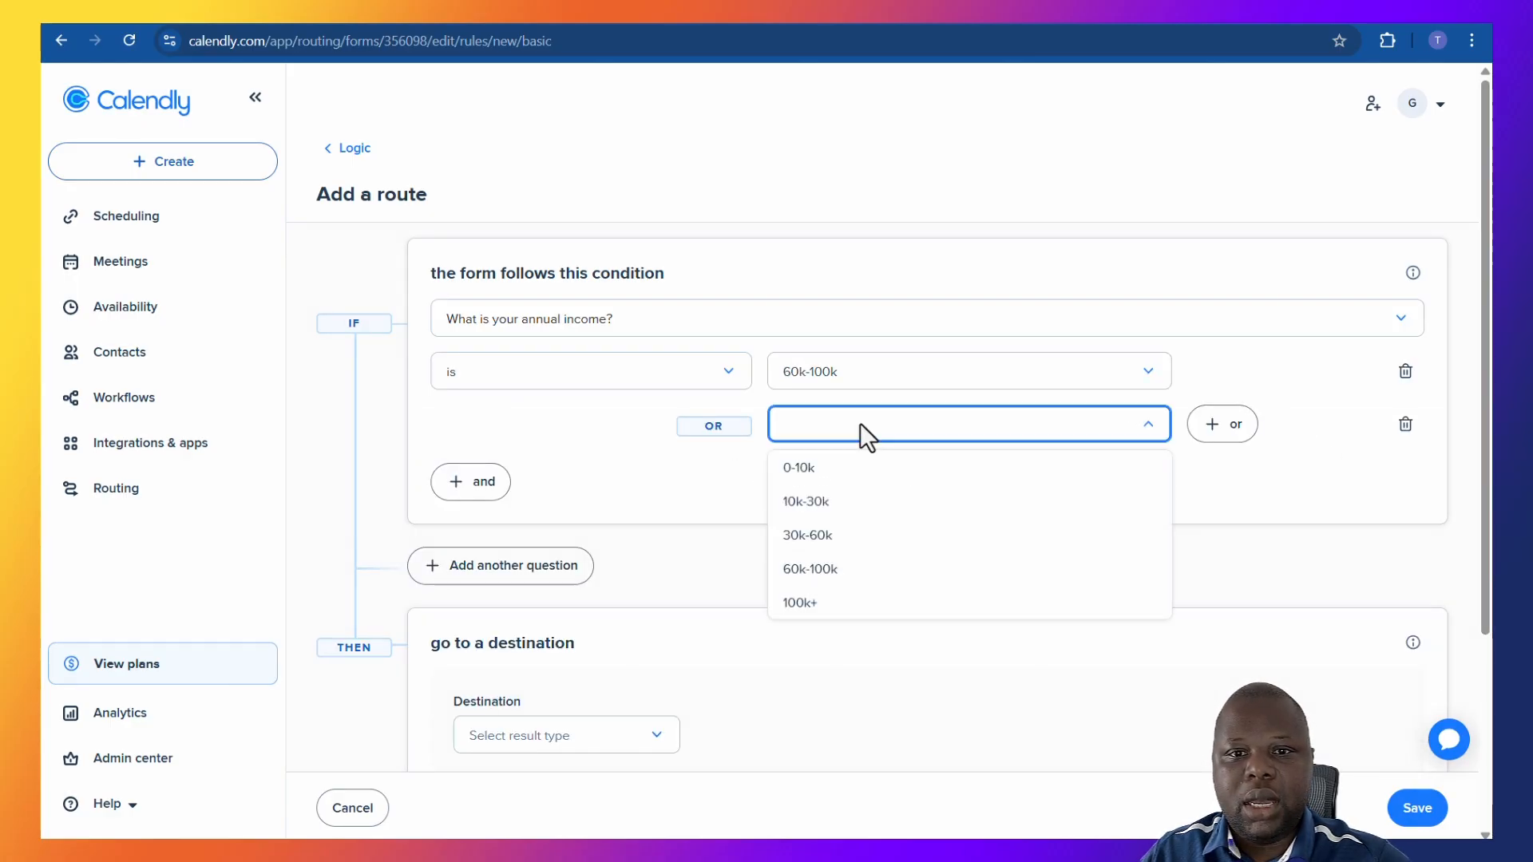
click(824, 602)
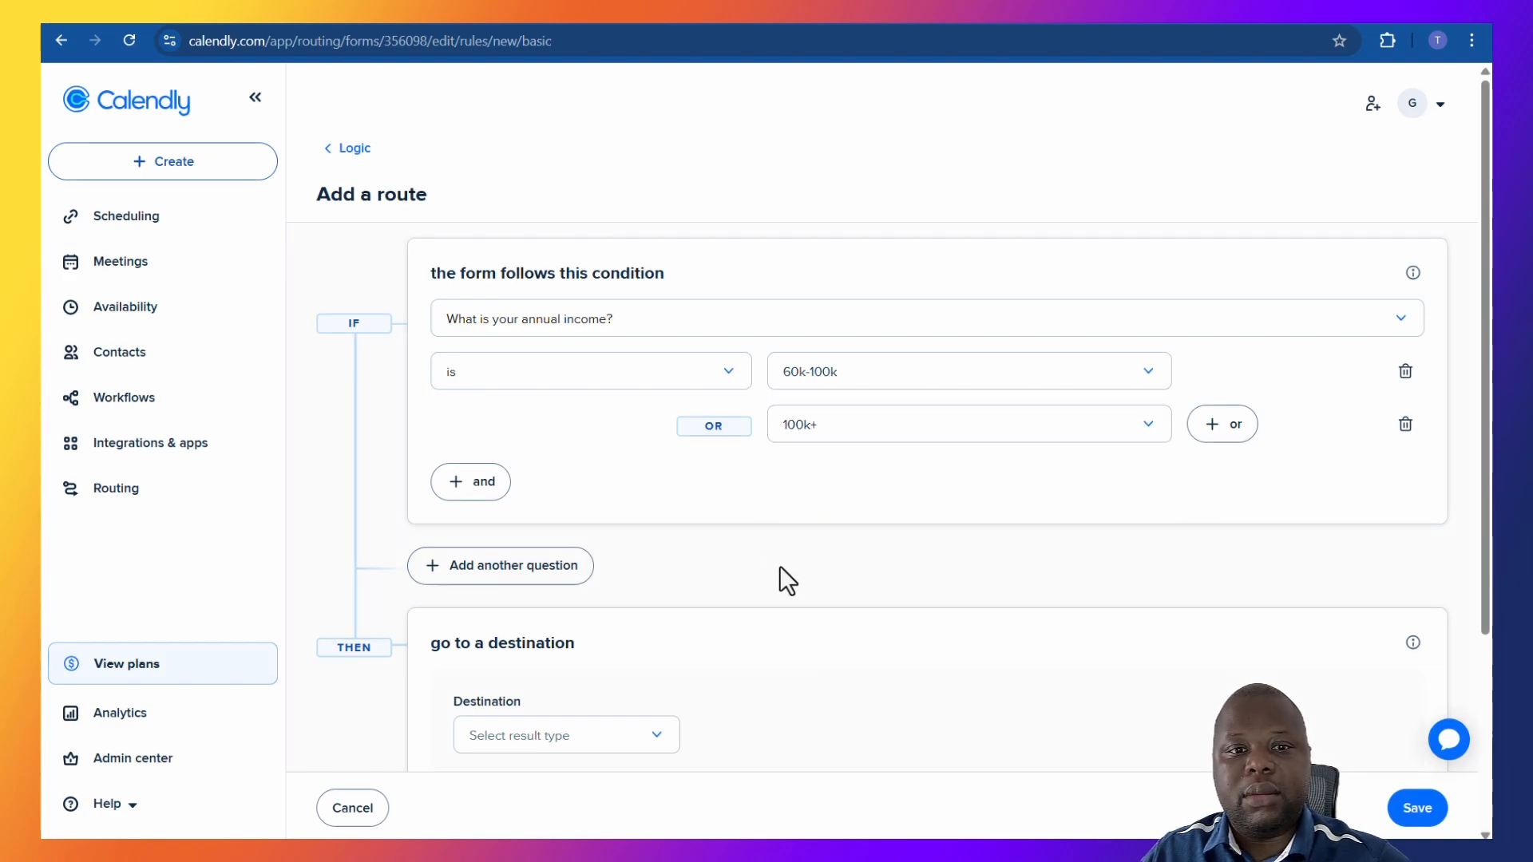
Step: Set the route's destination to the event type Consultation meeting and save the route
scroll(780, 565, down, 3)
click(587, 467)
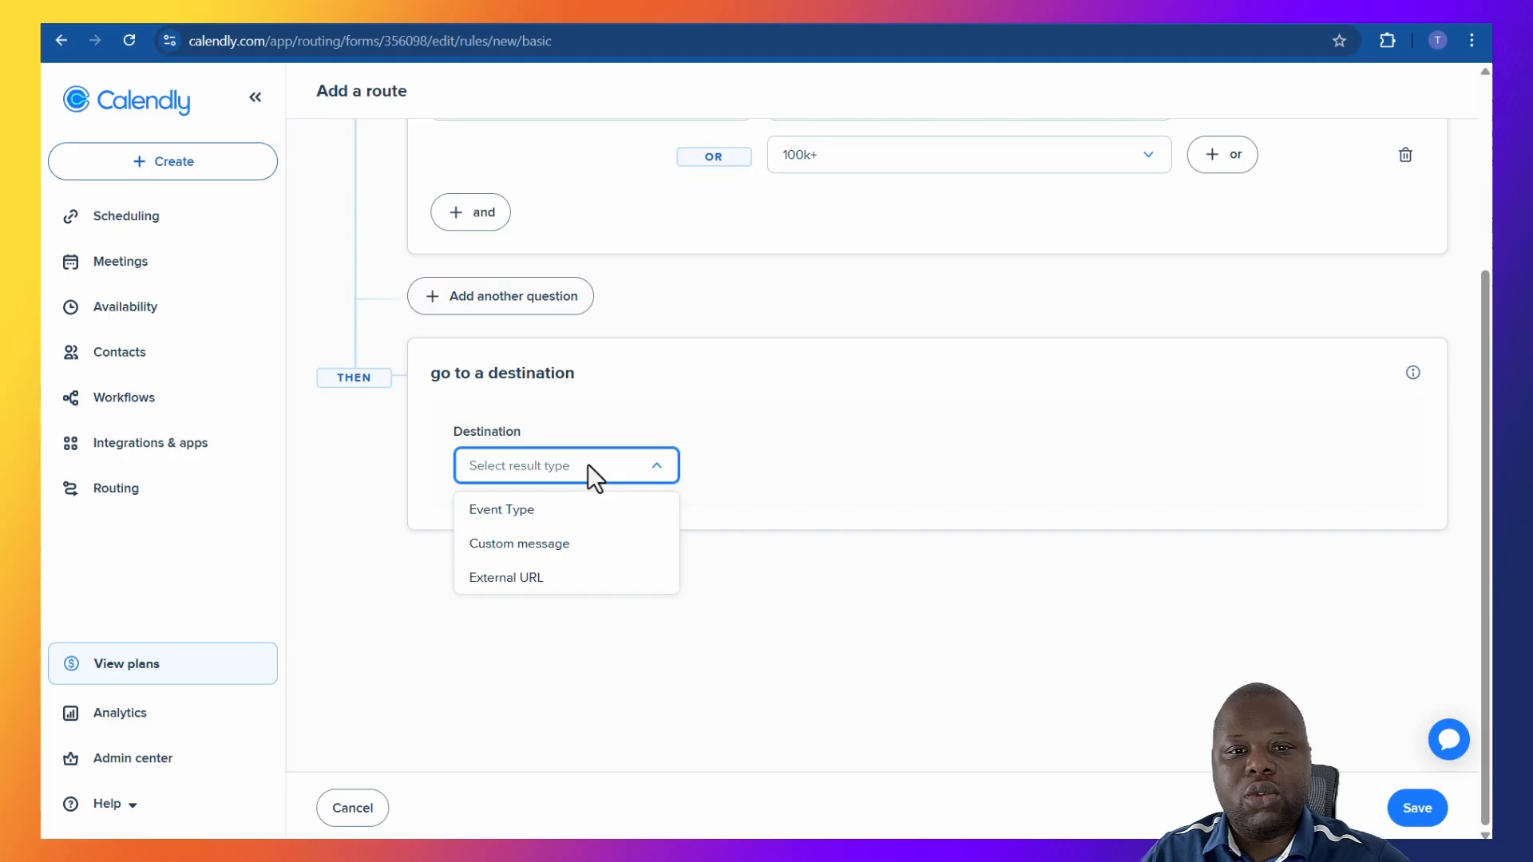
click(557, 515)
click(751, 473)
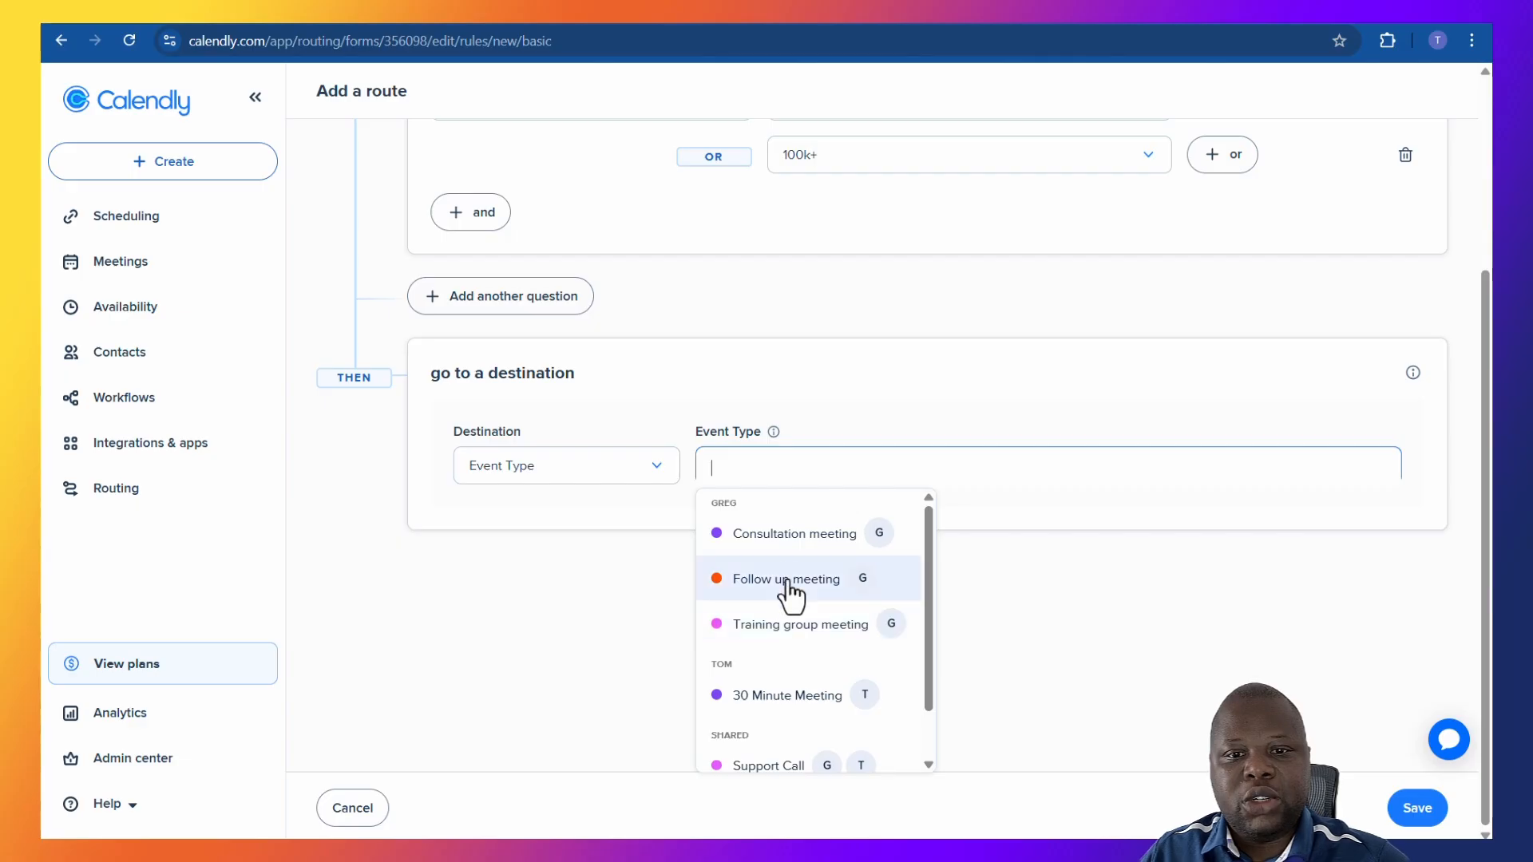
click(808, 539)
scroll(853, 606, up, 5)
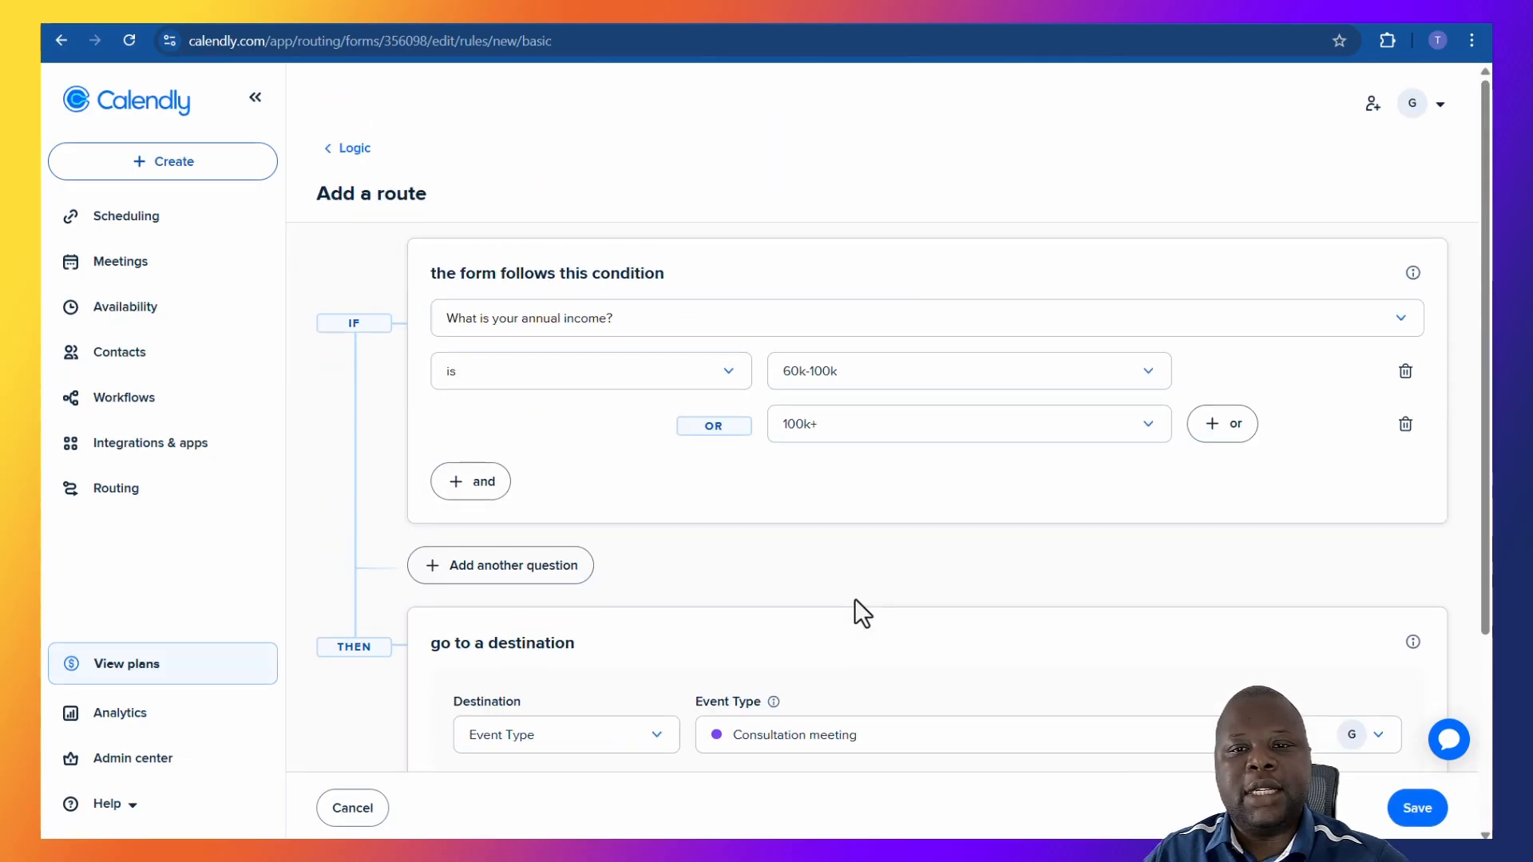
click(1407, 823)
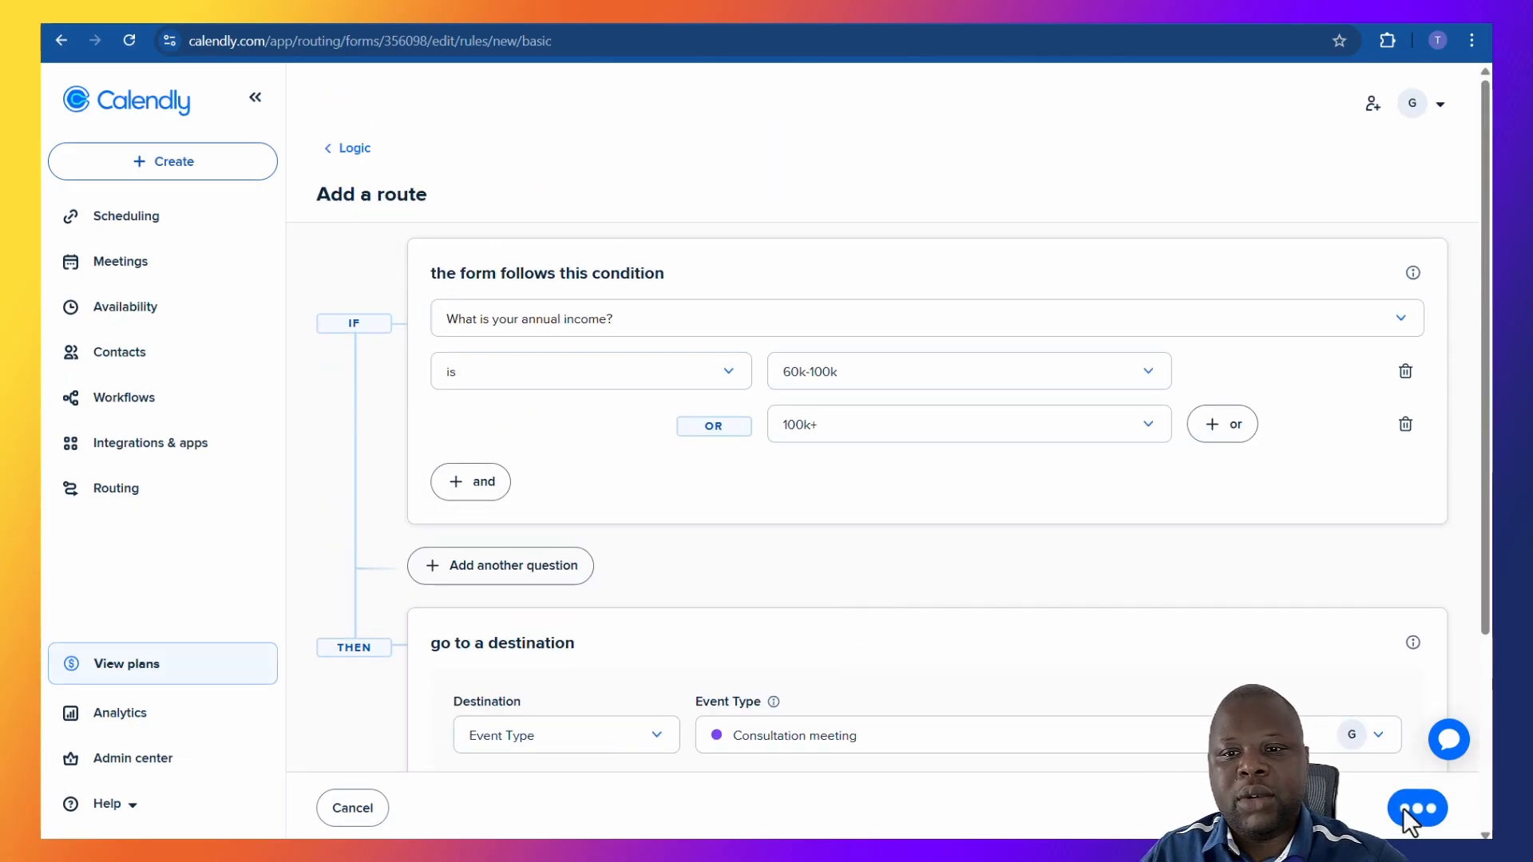
Step: Publish the Qualifying form and copy its shareable routing link
scroll(554, 65, down, 4)
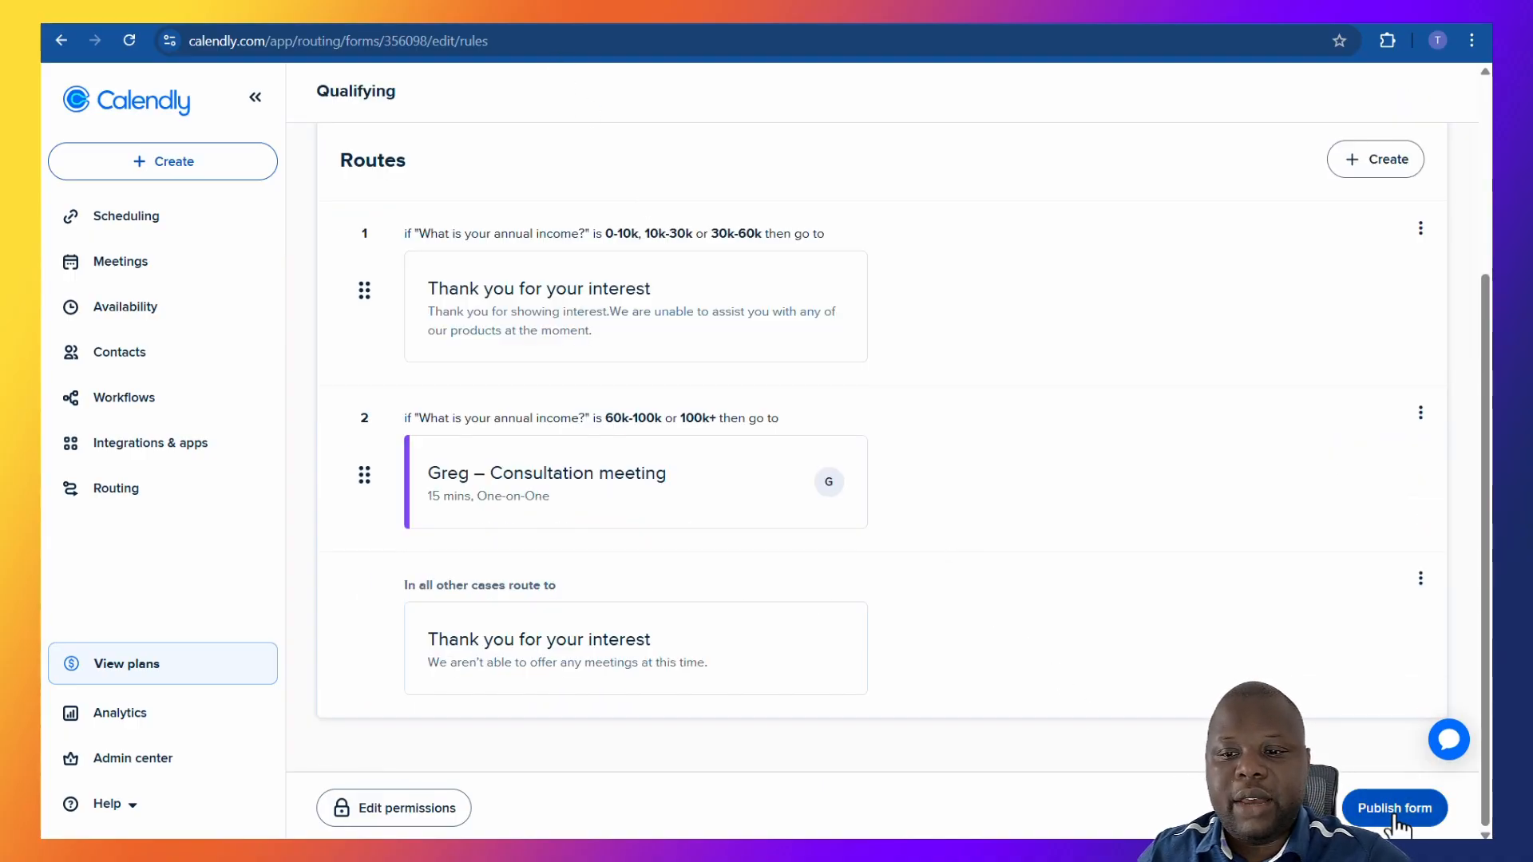
click(1394, 816)
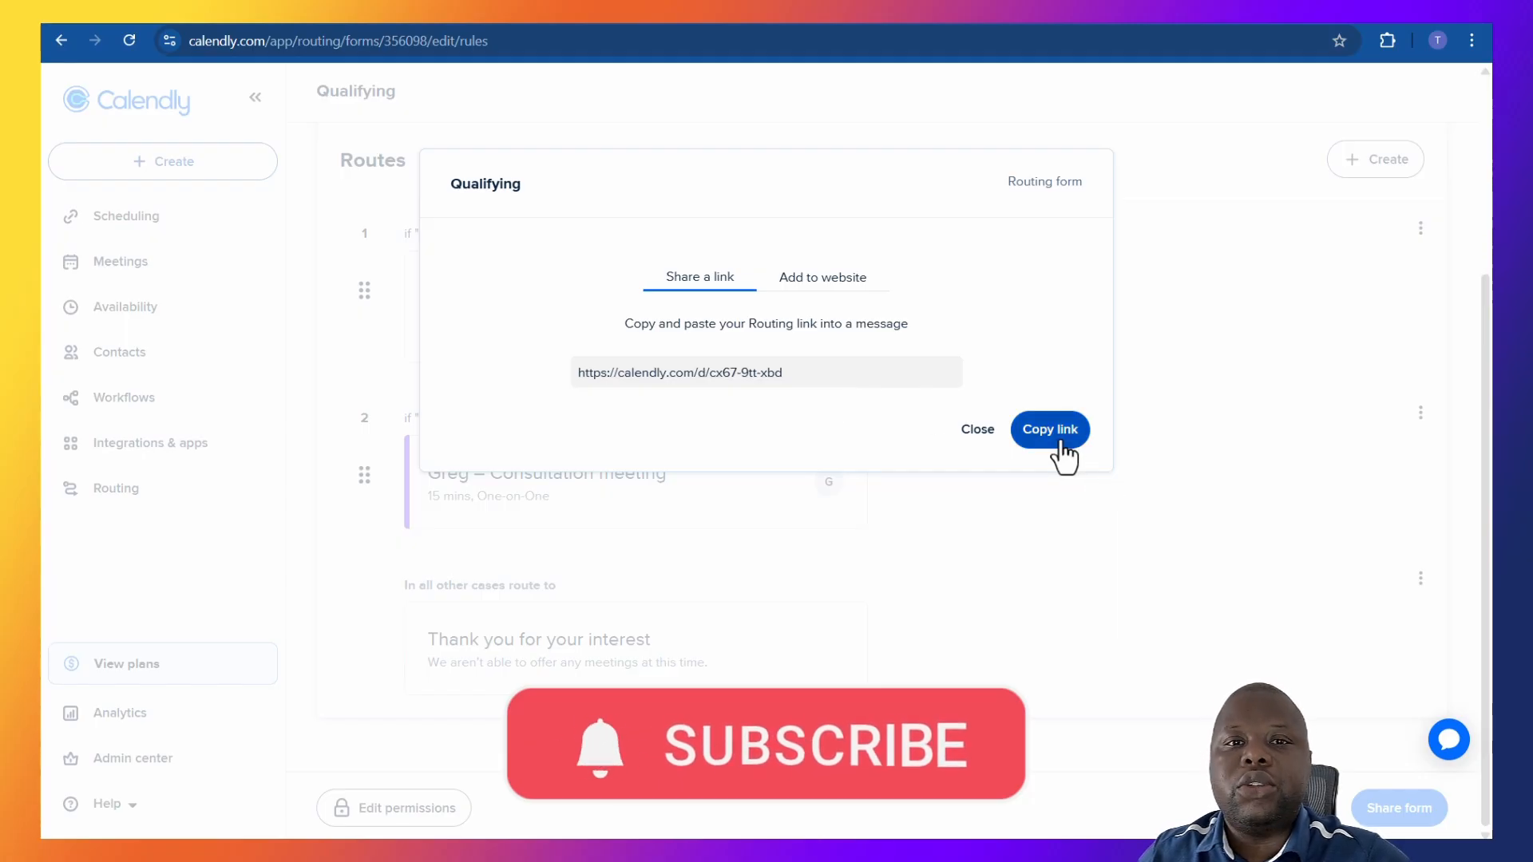
click(807, 286)
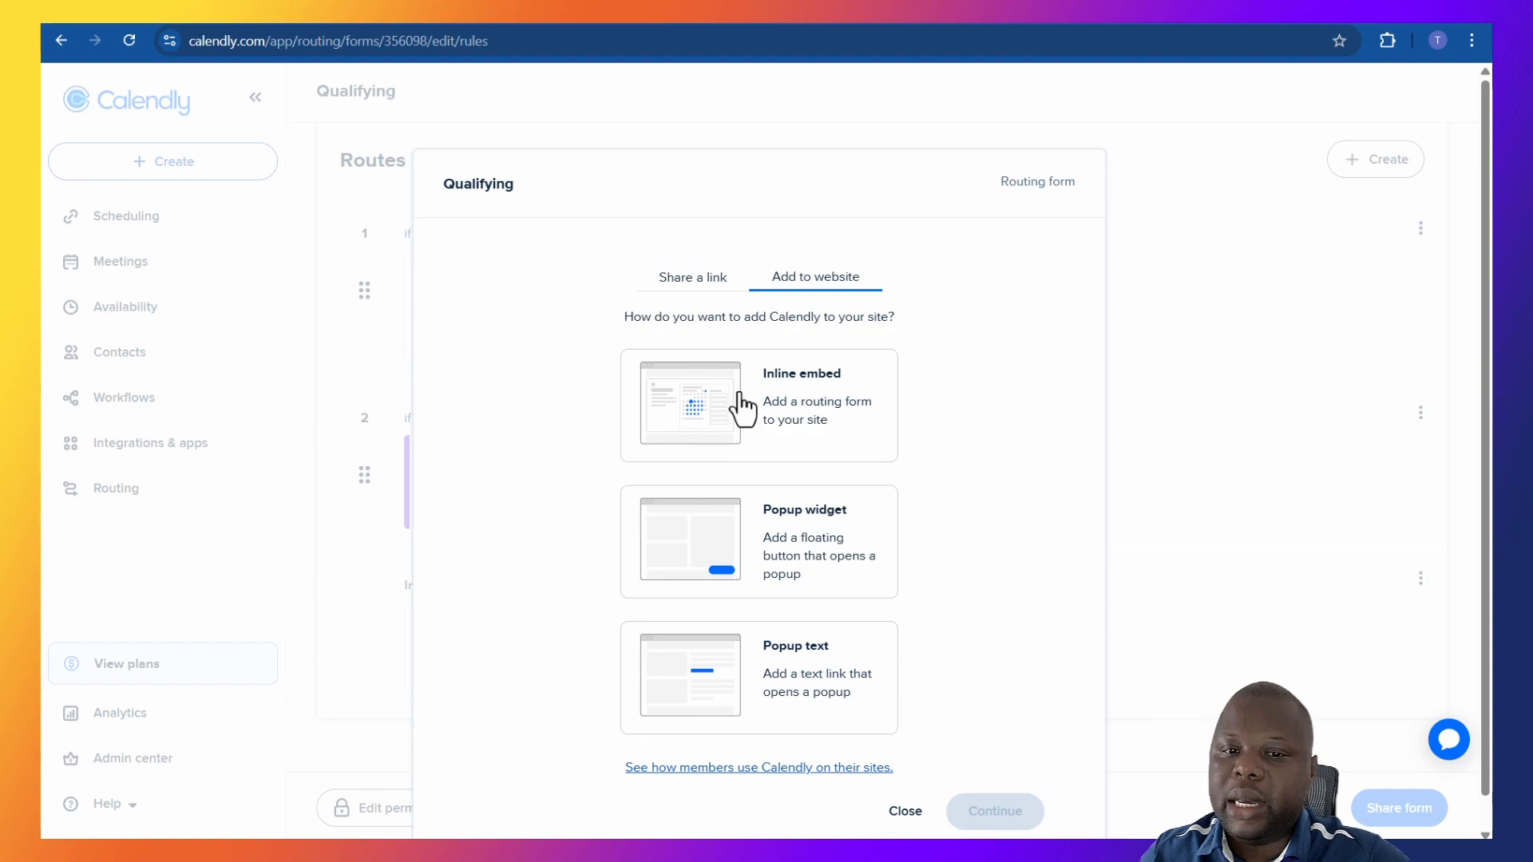
click(693, 300)
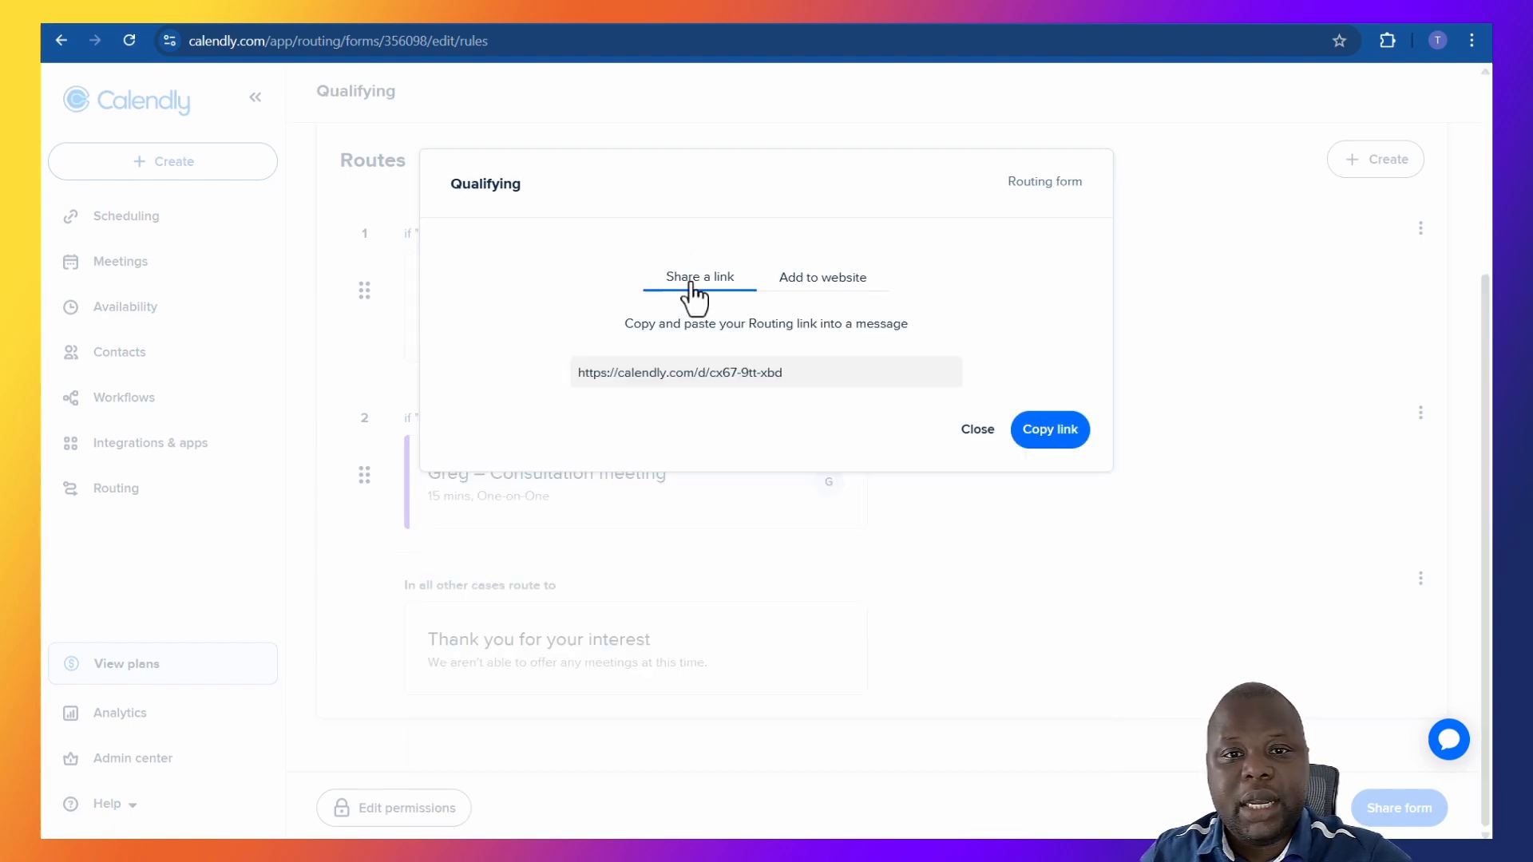
click(1040, 435)
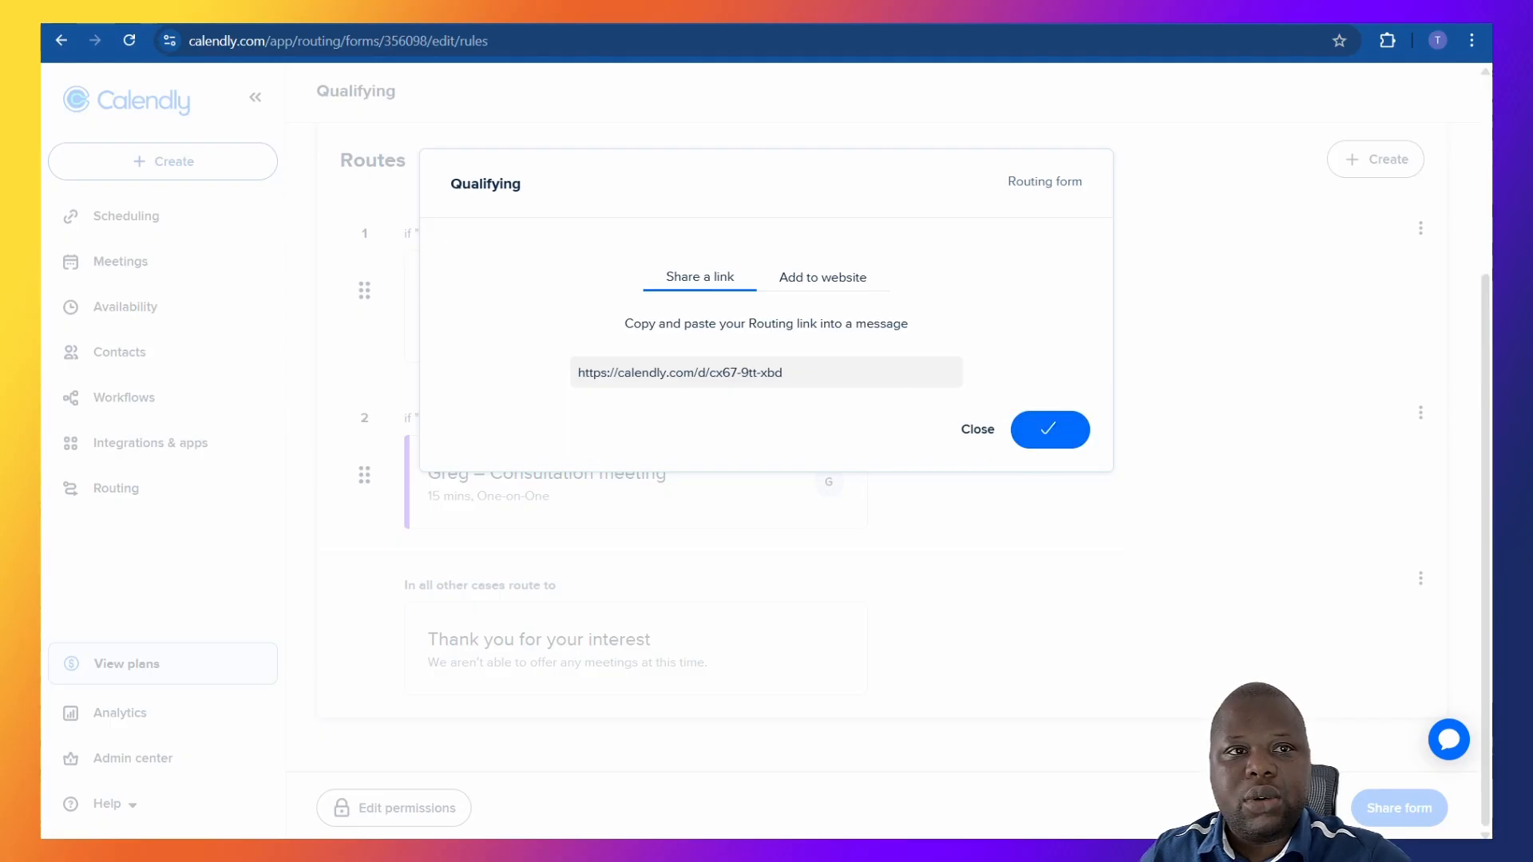
click(1068, 429)
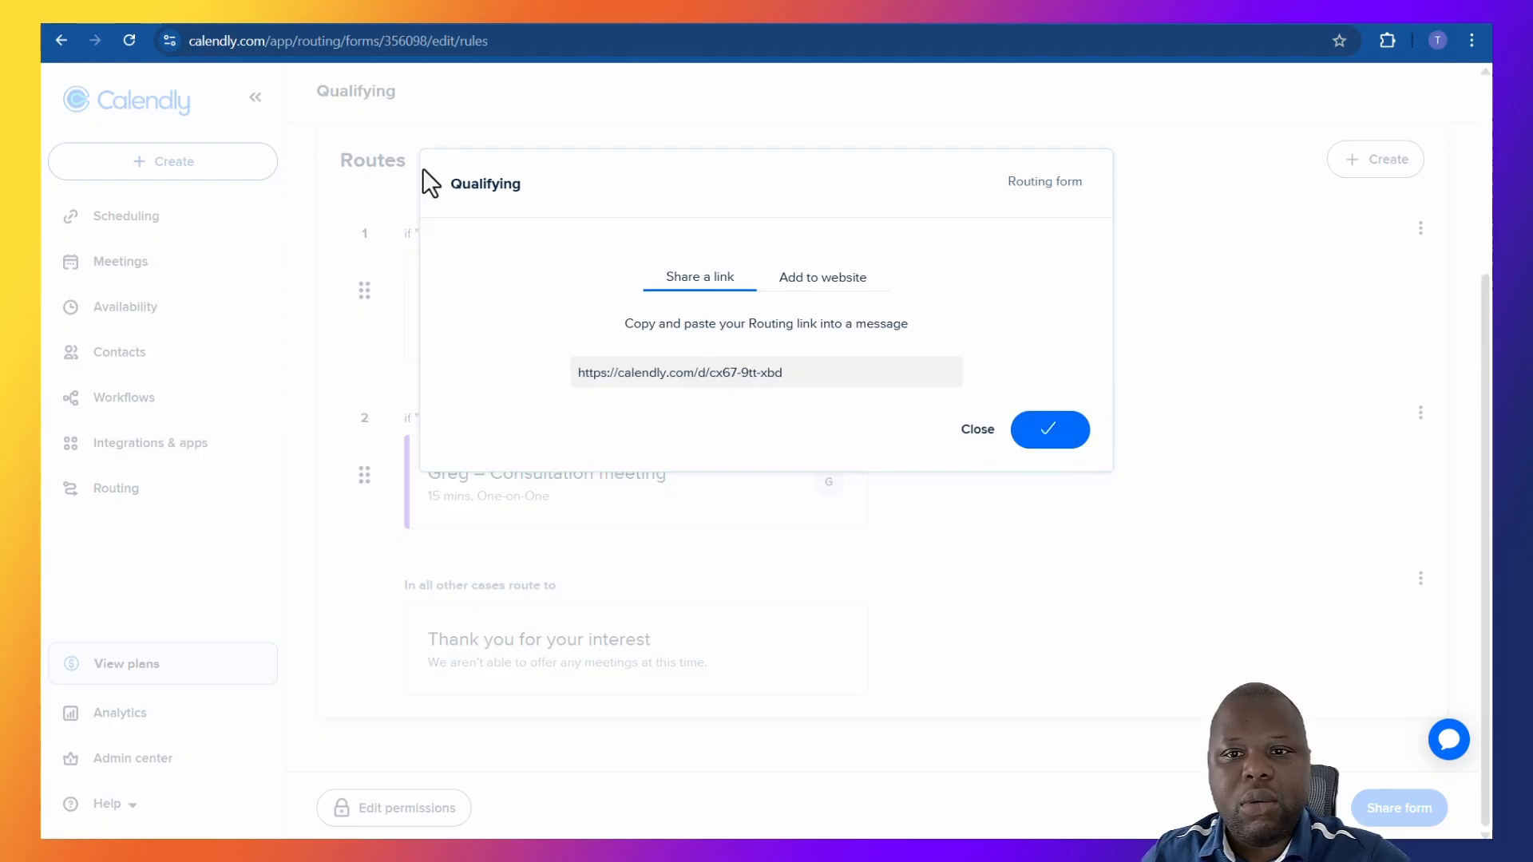
Step: Open the copied routing link in a new browser tab and submit a test response with annual income 0-10k
key(ctrl+t)
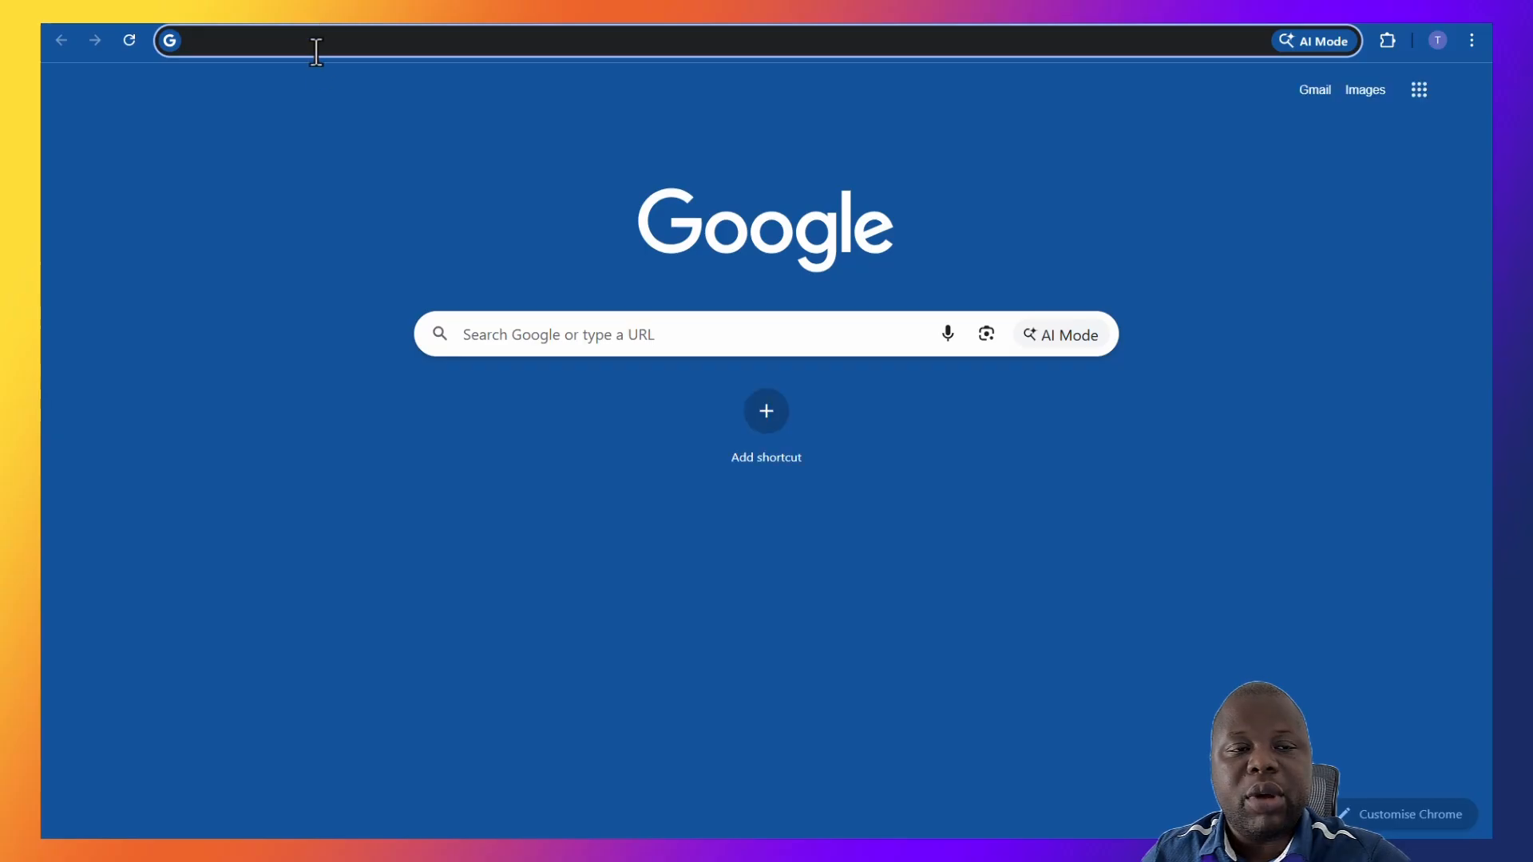
key(ctrl+v)
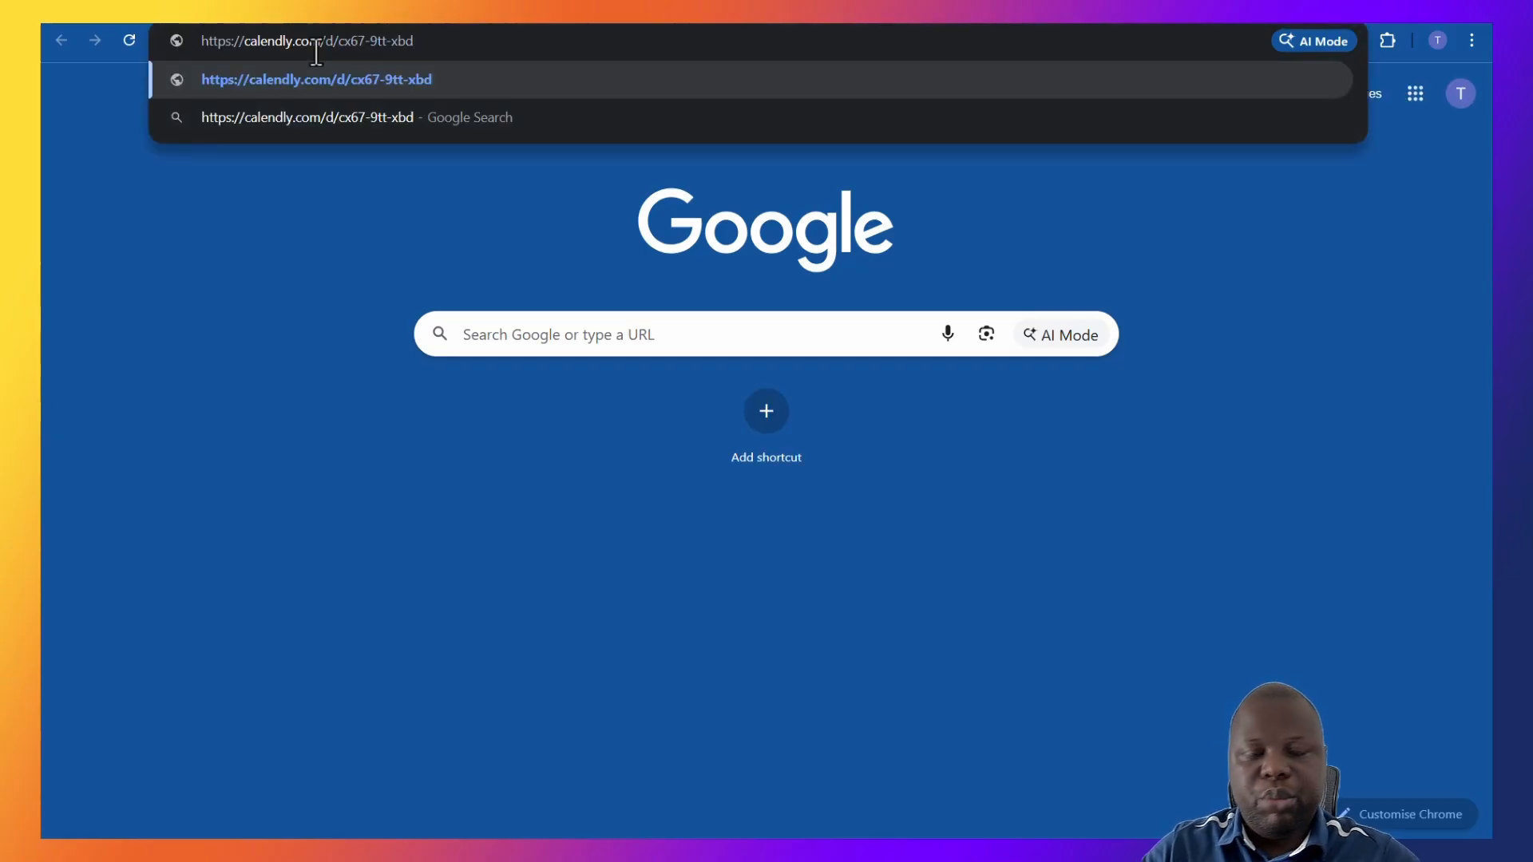
key(Return)
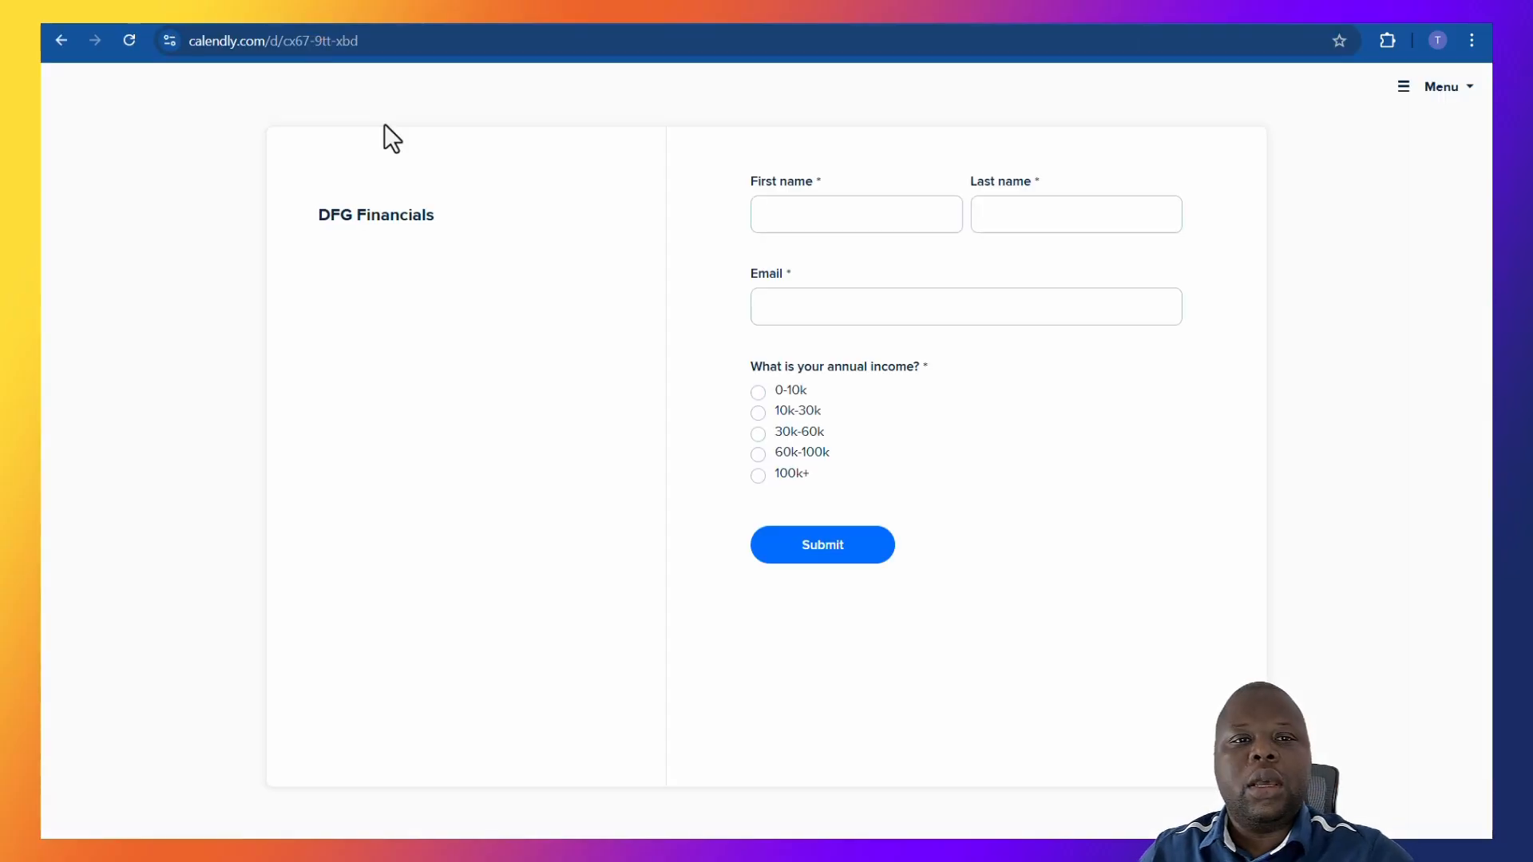
drag(429, 214, 299, 210)
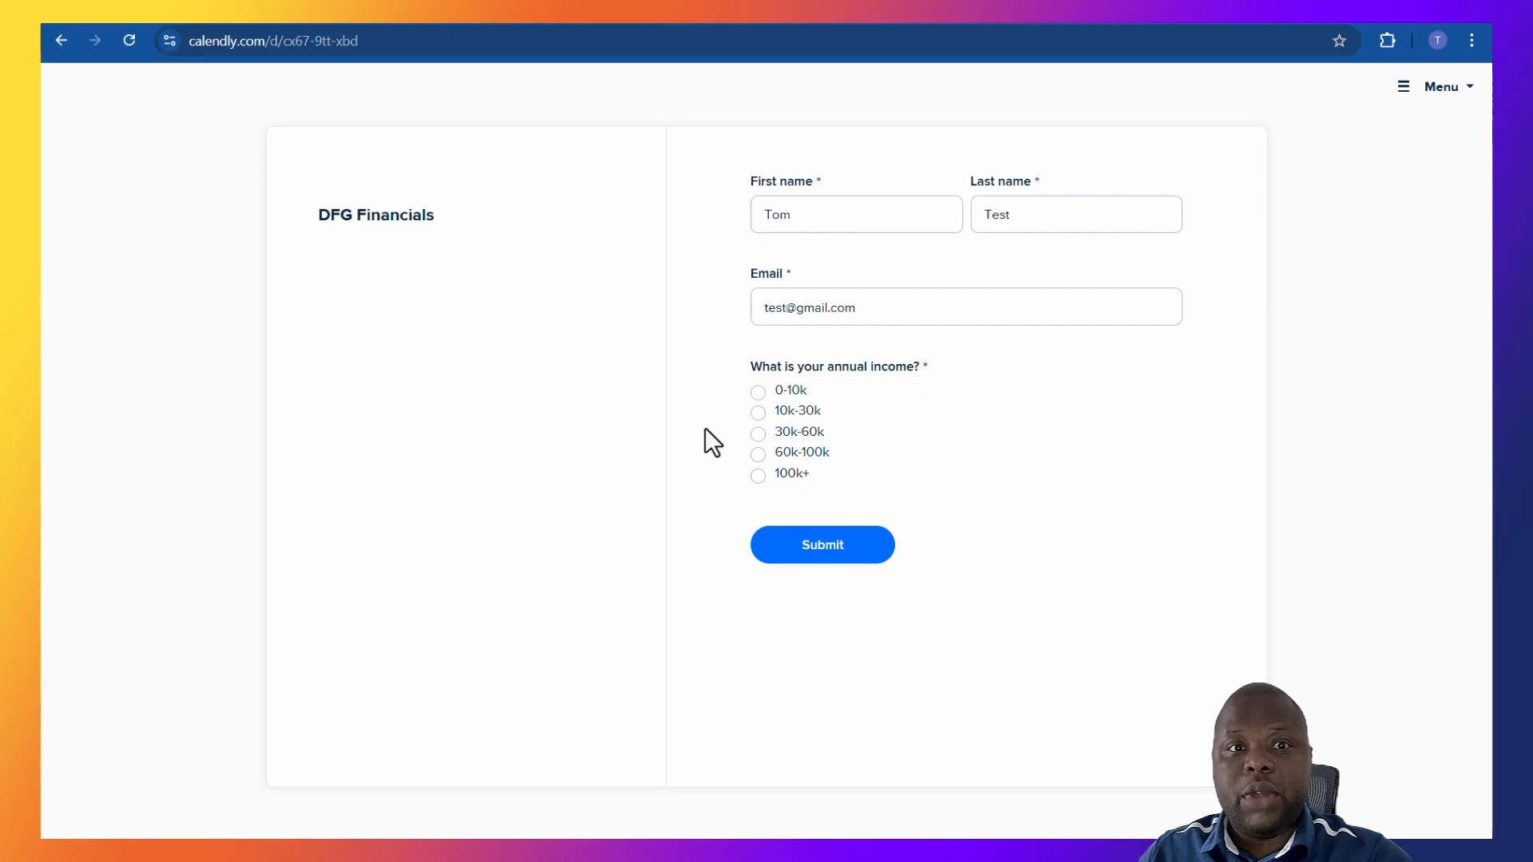
click(760, 395)
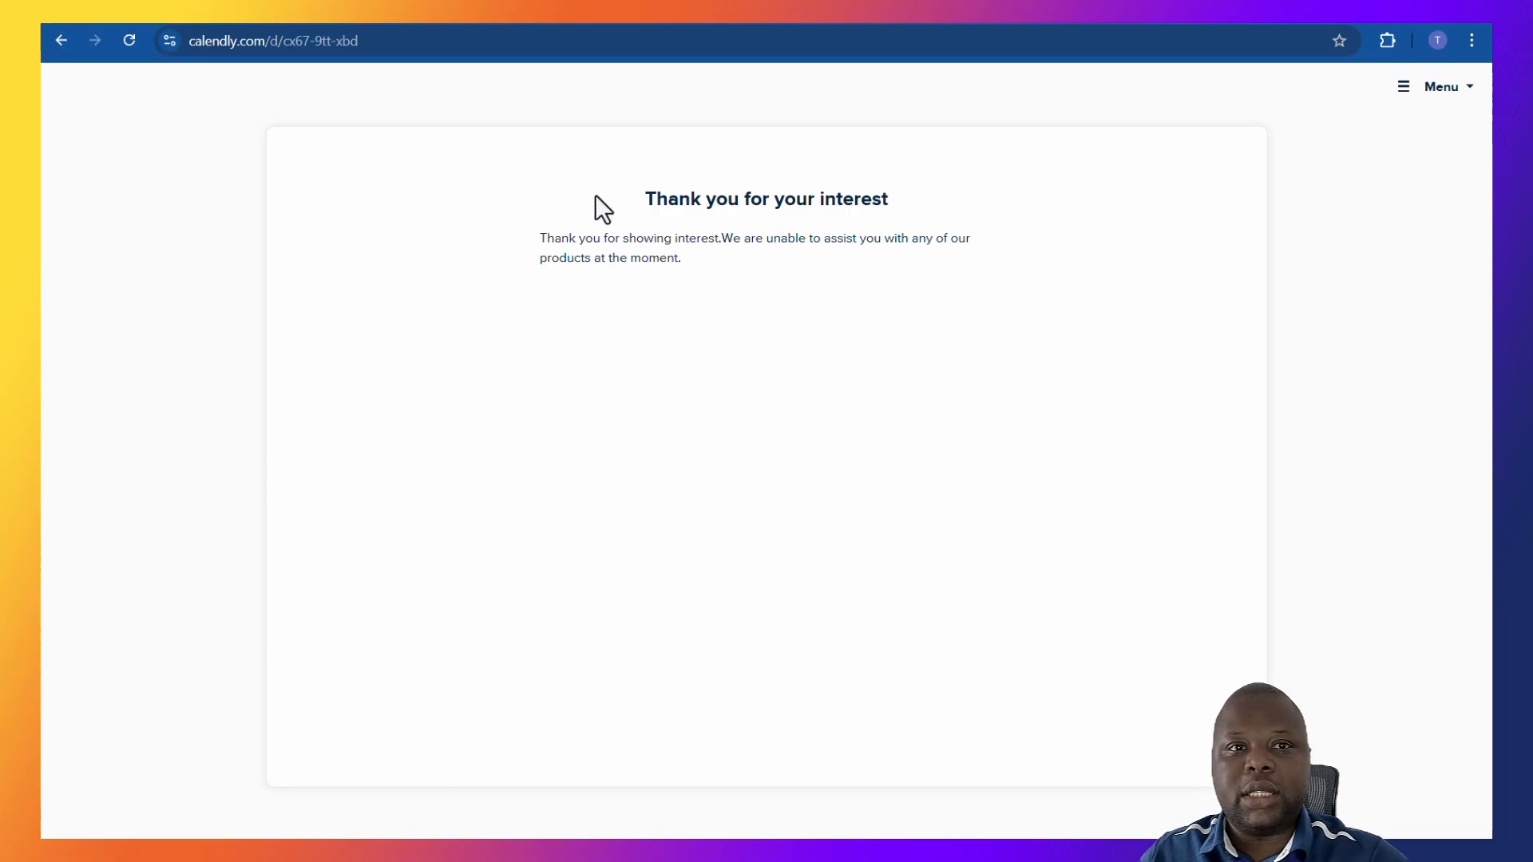
Step: Reload the blank routing form, fill in a test name and email, and submit it with annual income 60k-100k
click(60, 40)
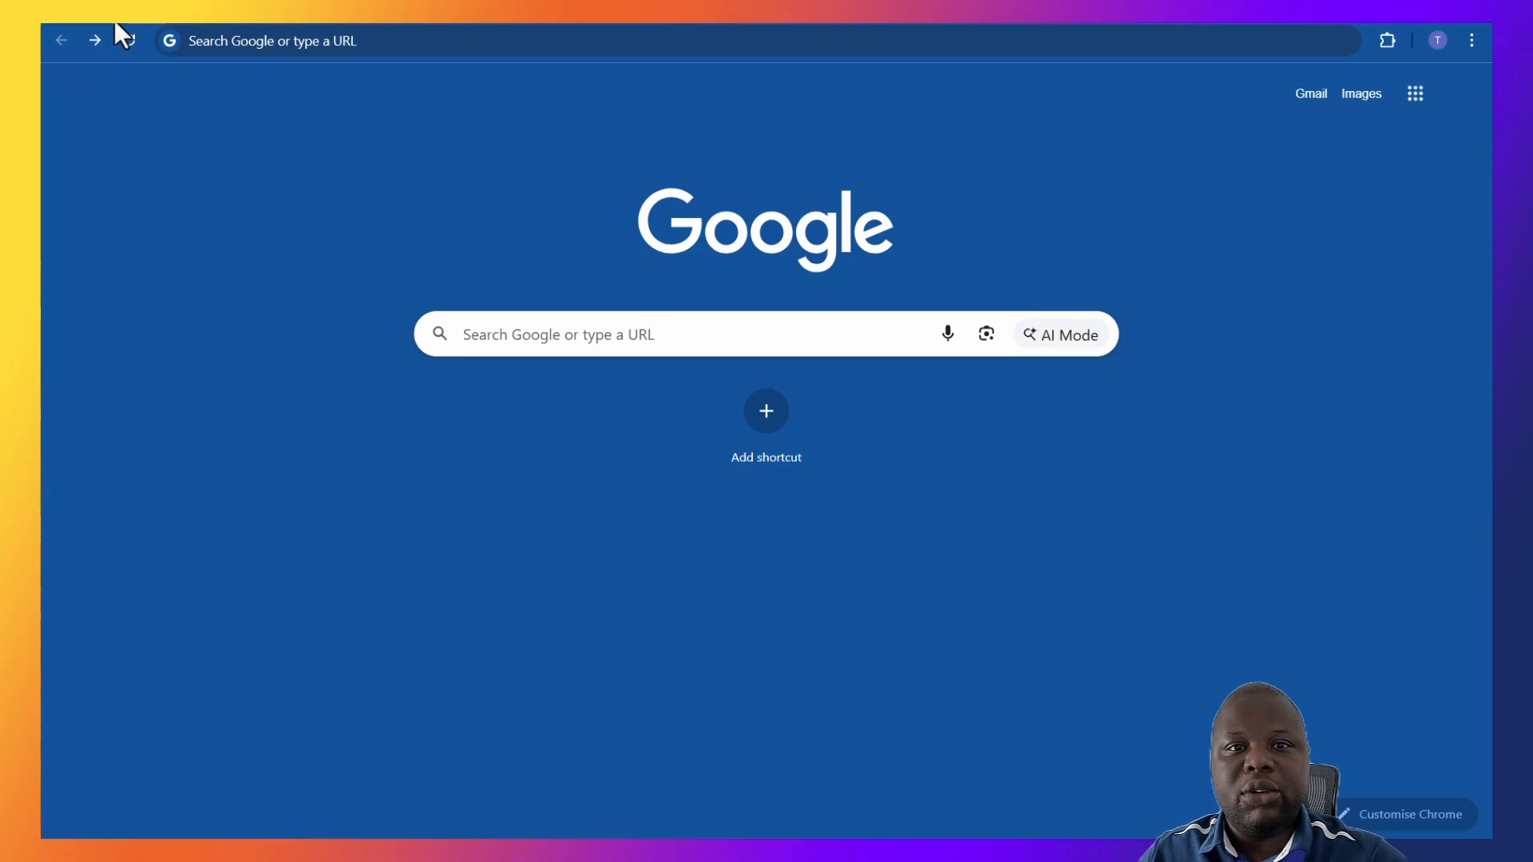
click(95, 40)
click(257, 32)
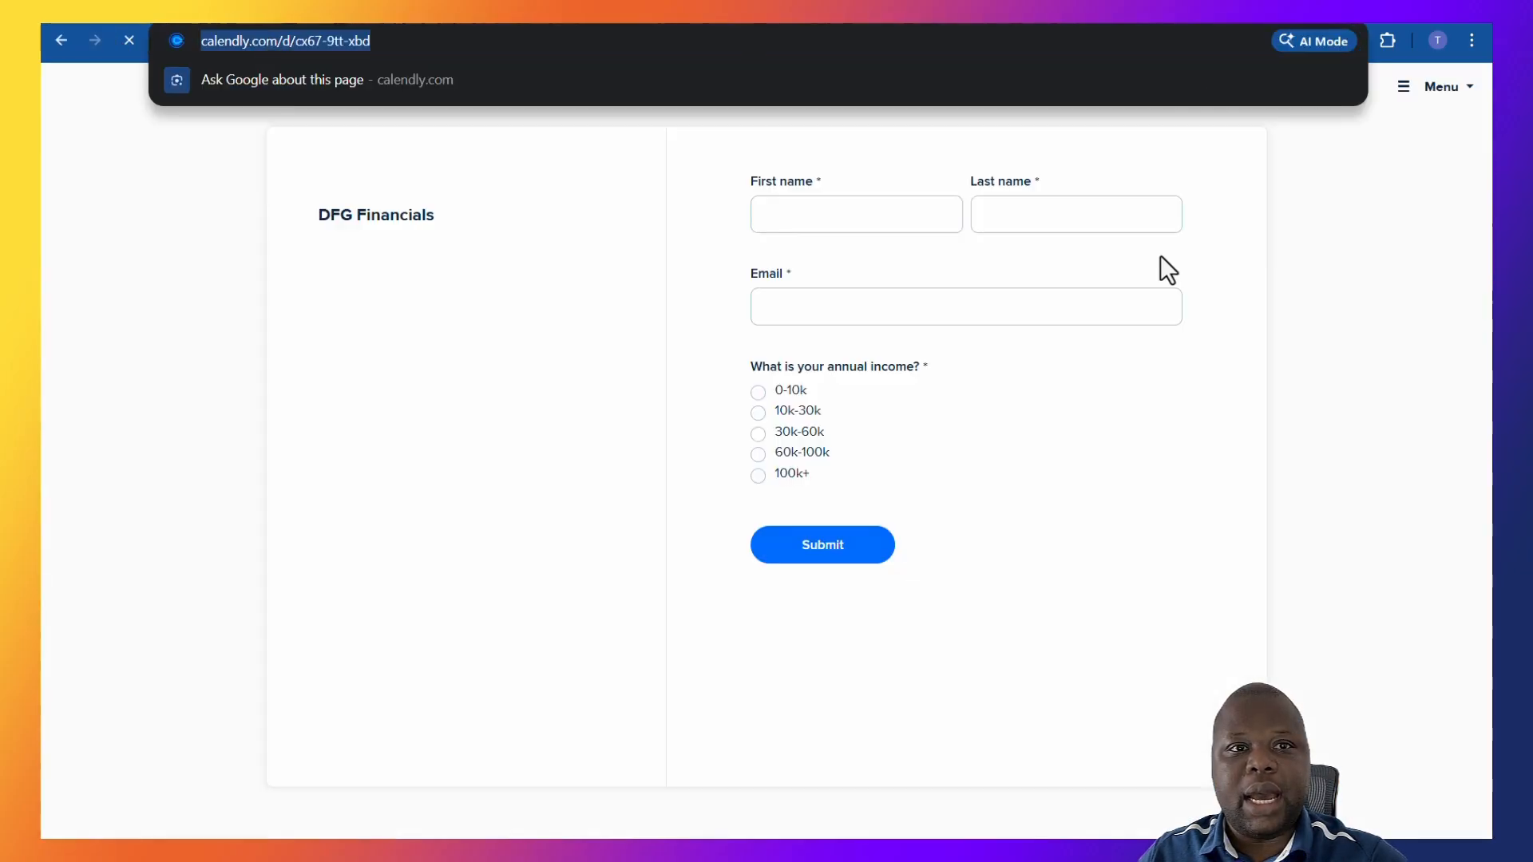
click(1134, 247)
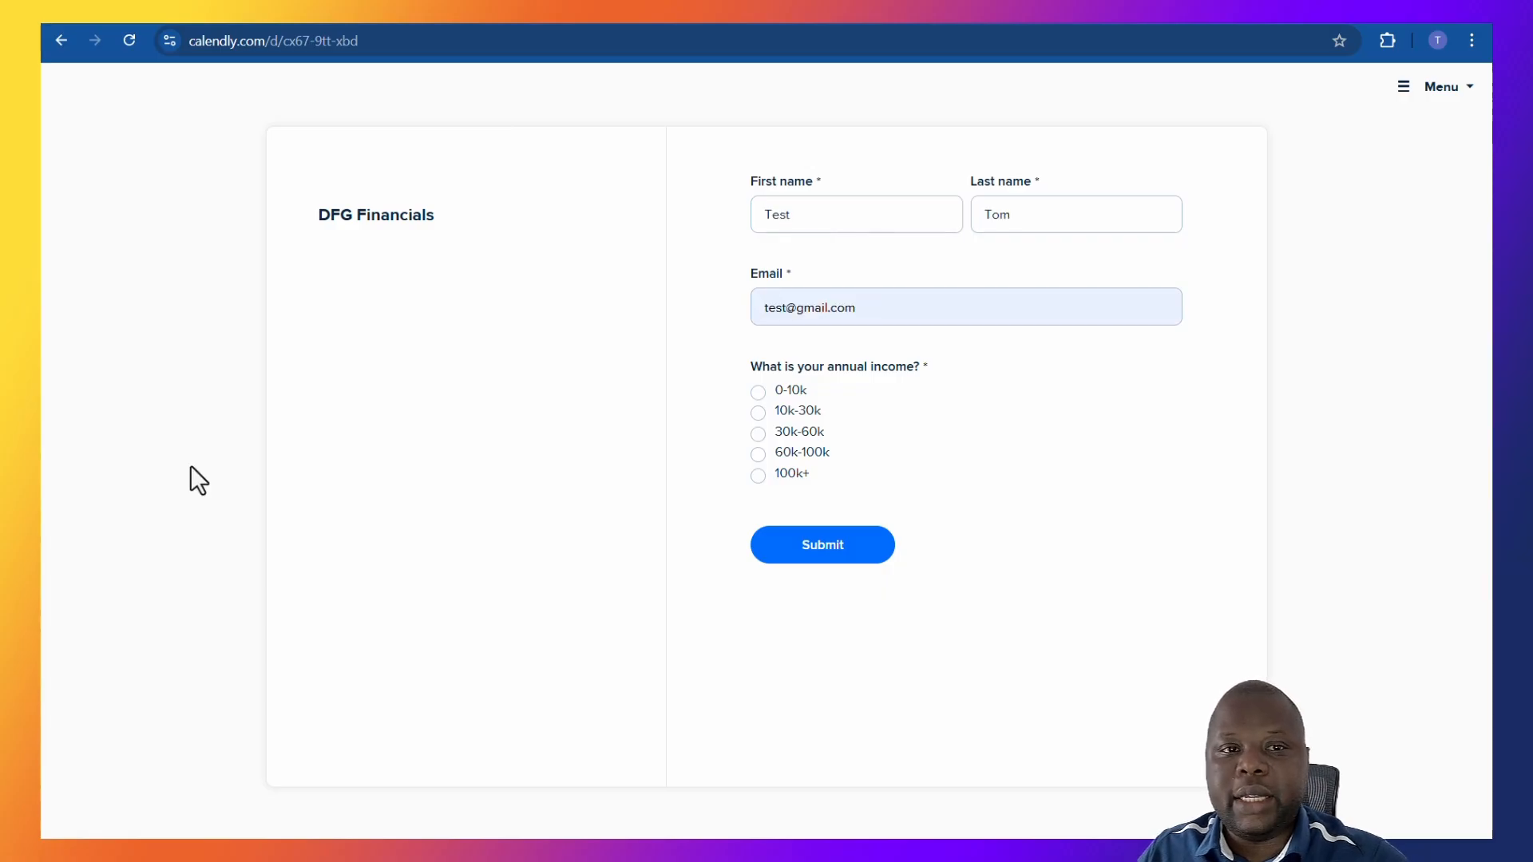
click(758, 454)
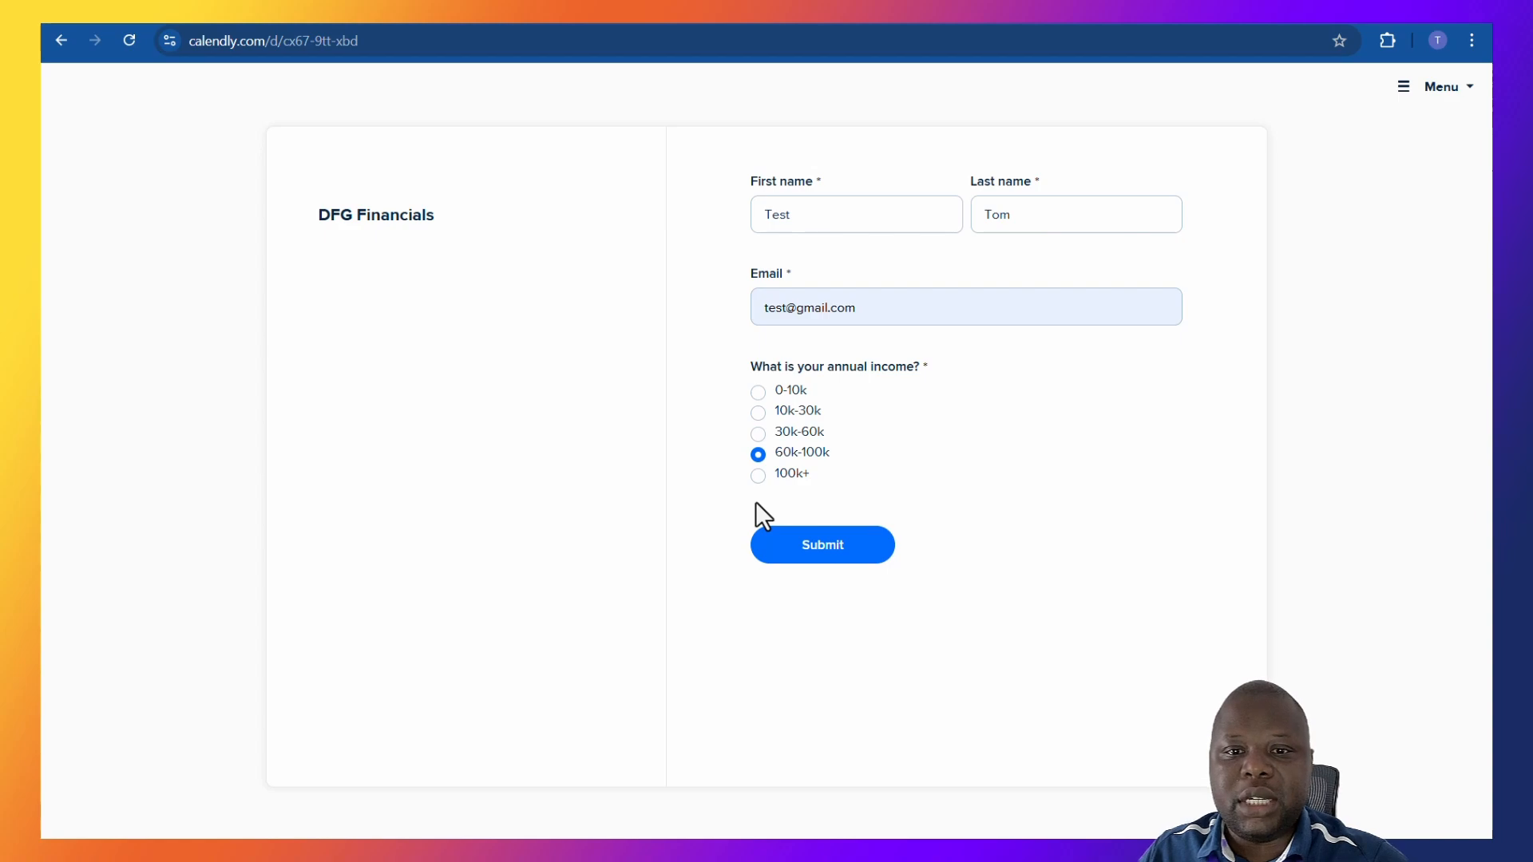
click(823, 551)
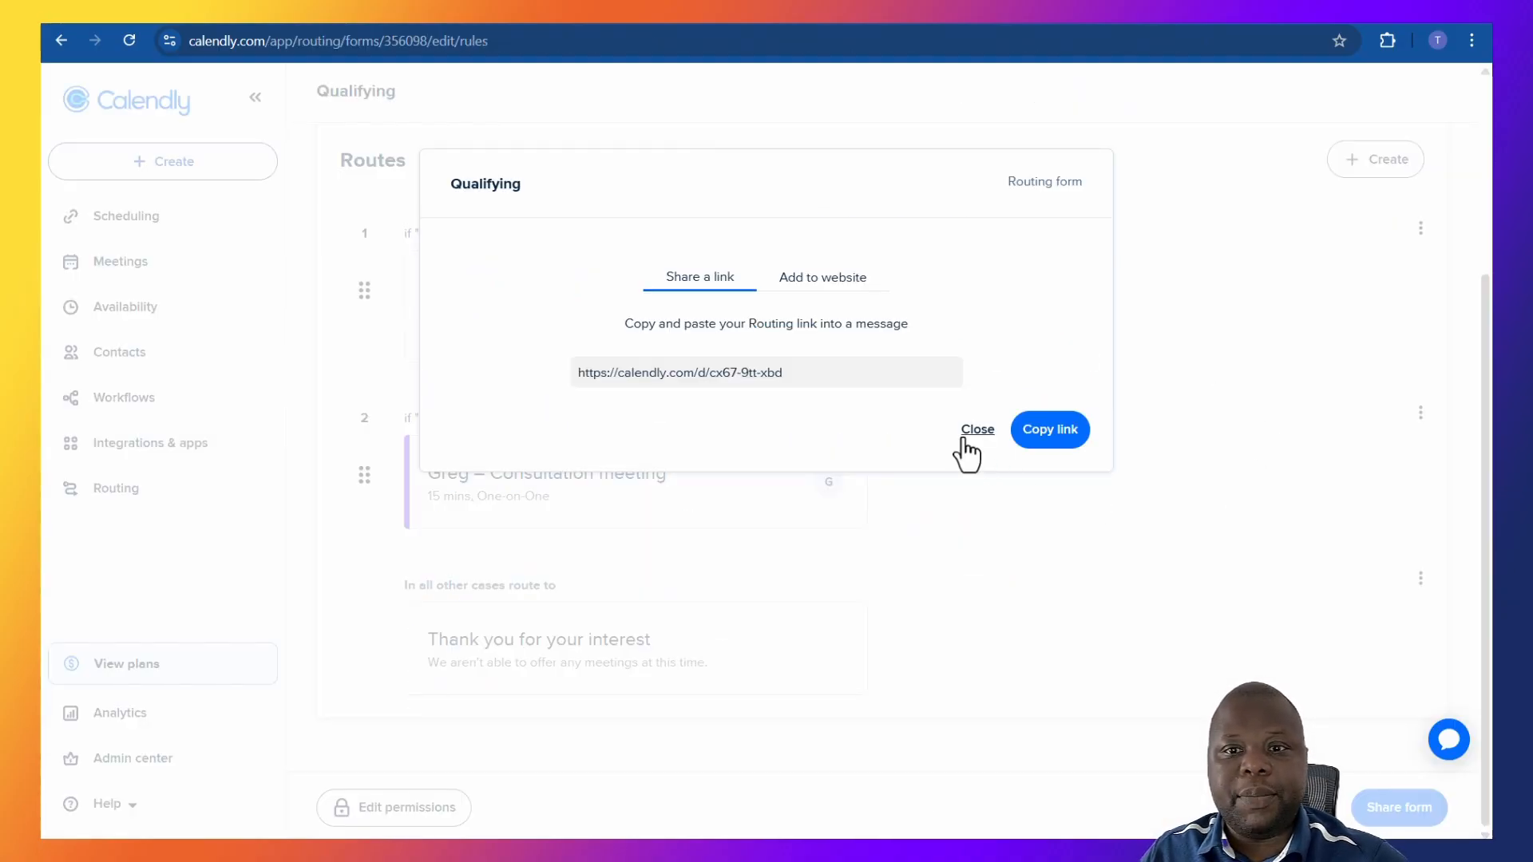
Step: Close the form's sharing dialog and open the first route to review its income conditions and destination
click(966, 435)
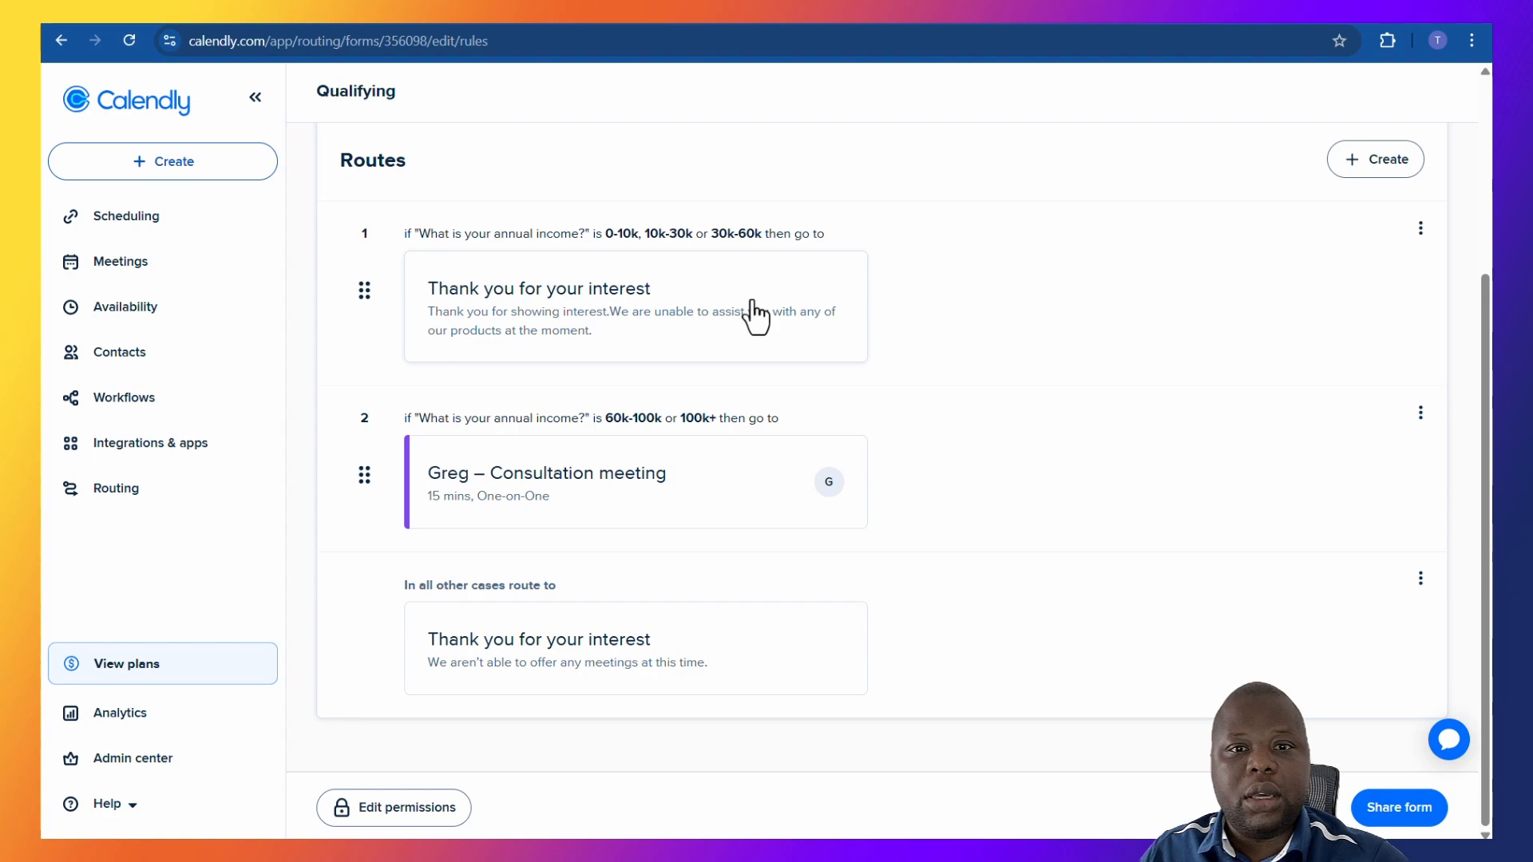
click(739, 342)
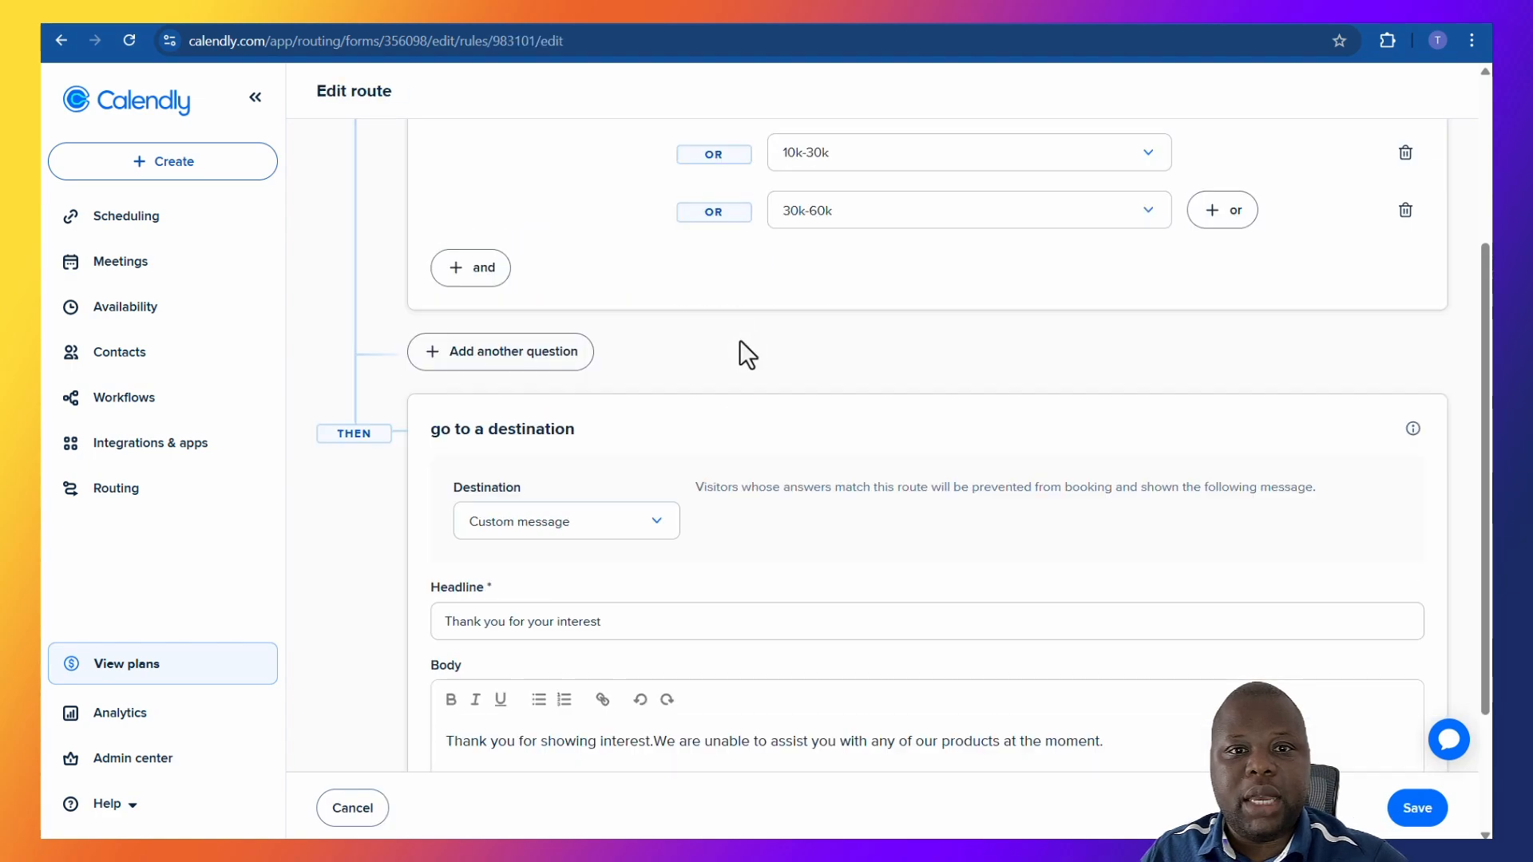
scroll(864, 409, up, 3)
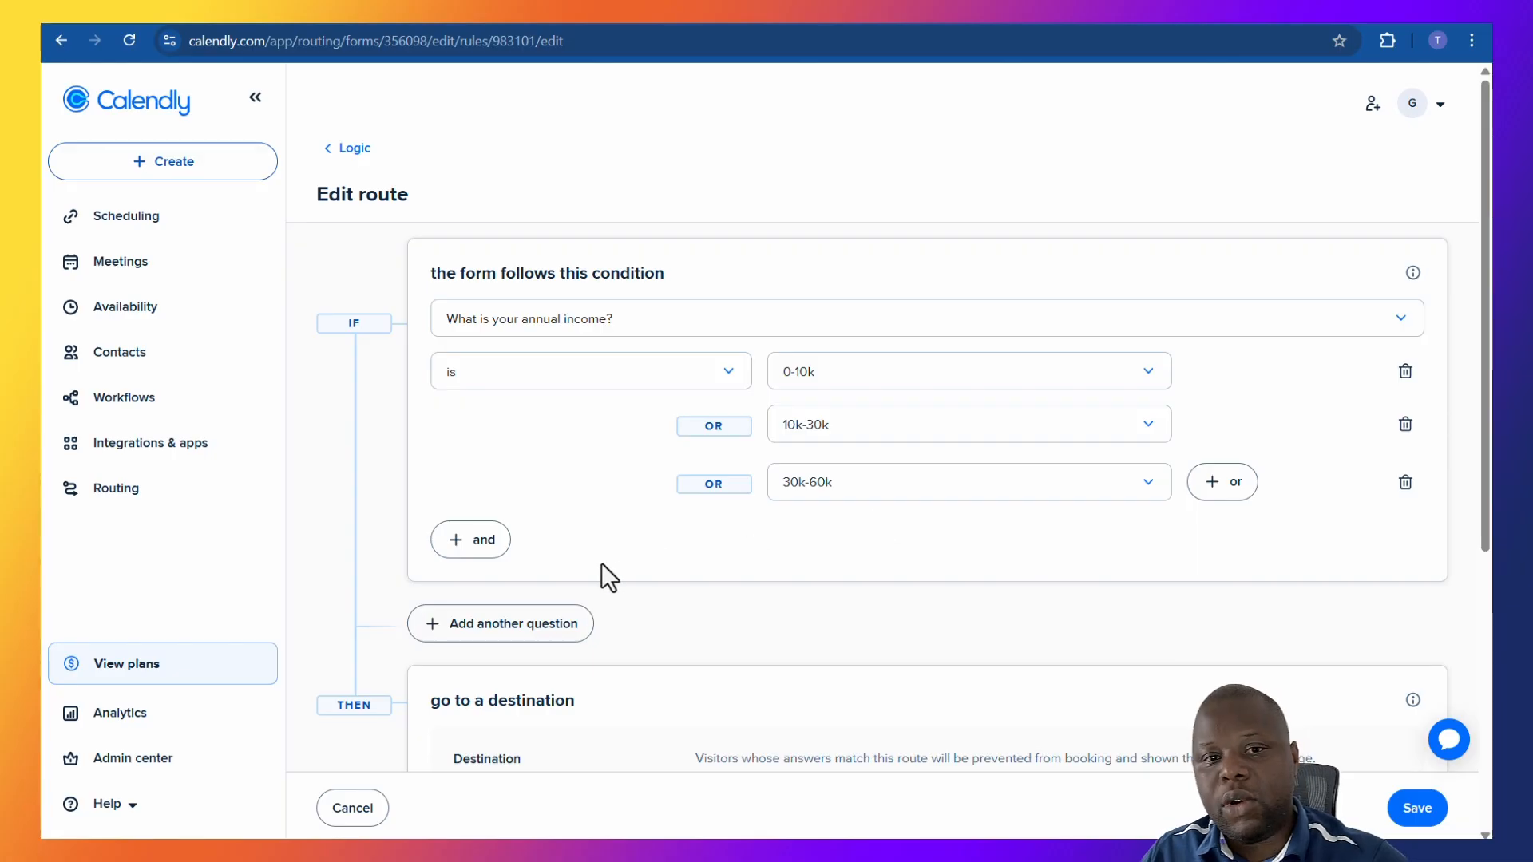
scroll(608, 511, down, 3)
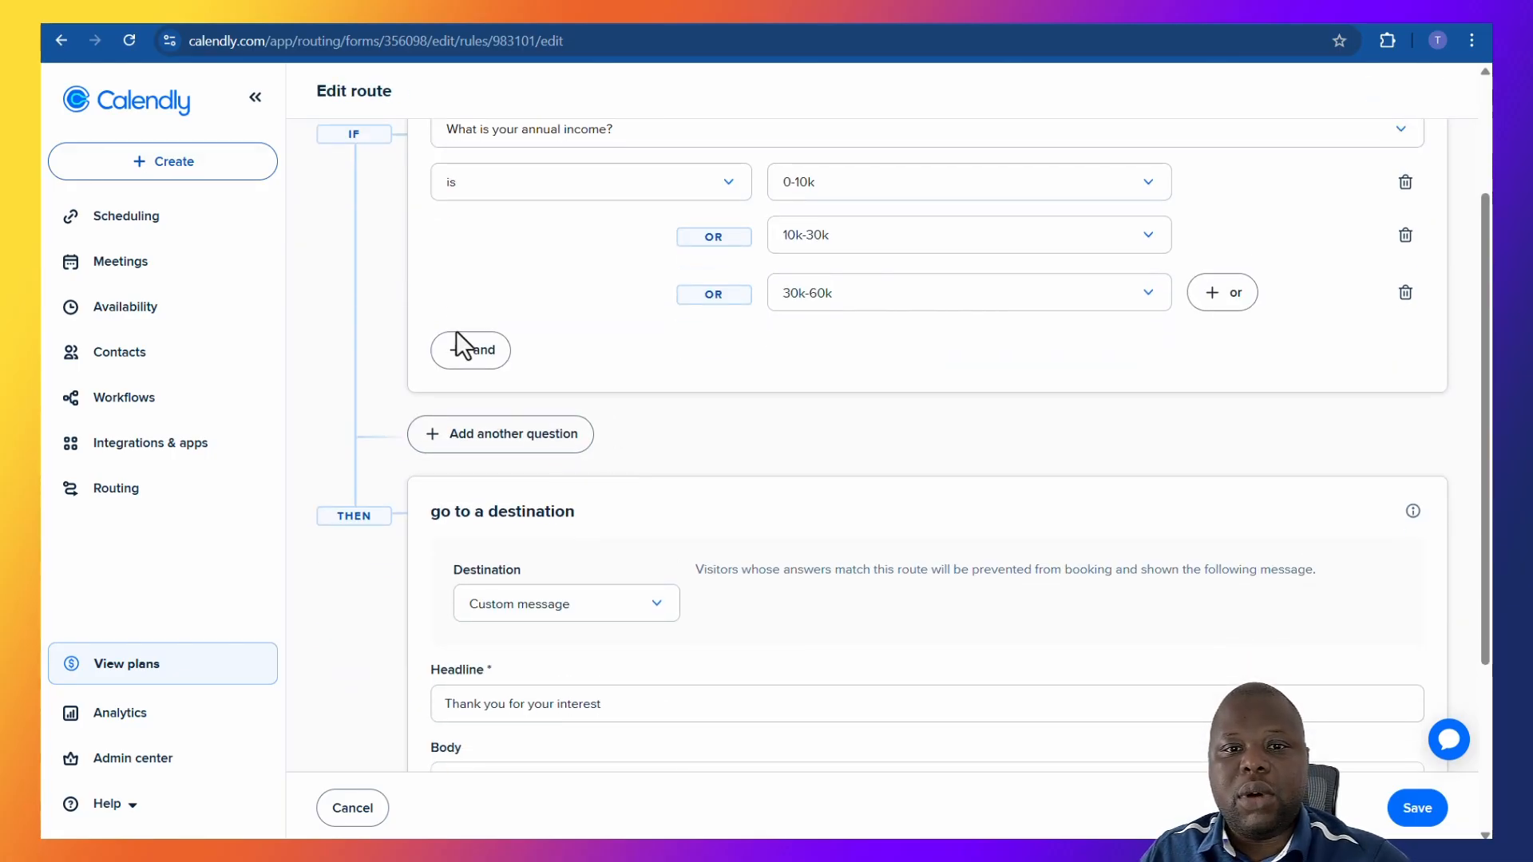
Step: Return to the form's questions, reword the Value of Assets question as "What is the value of your assets?", and save it
scroll(466, 371, up, 1)
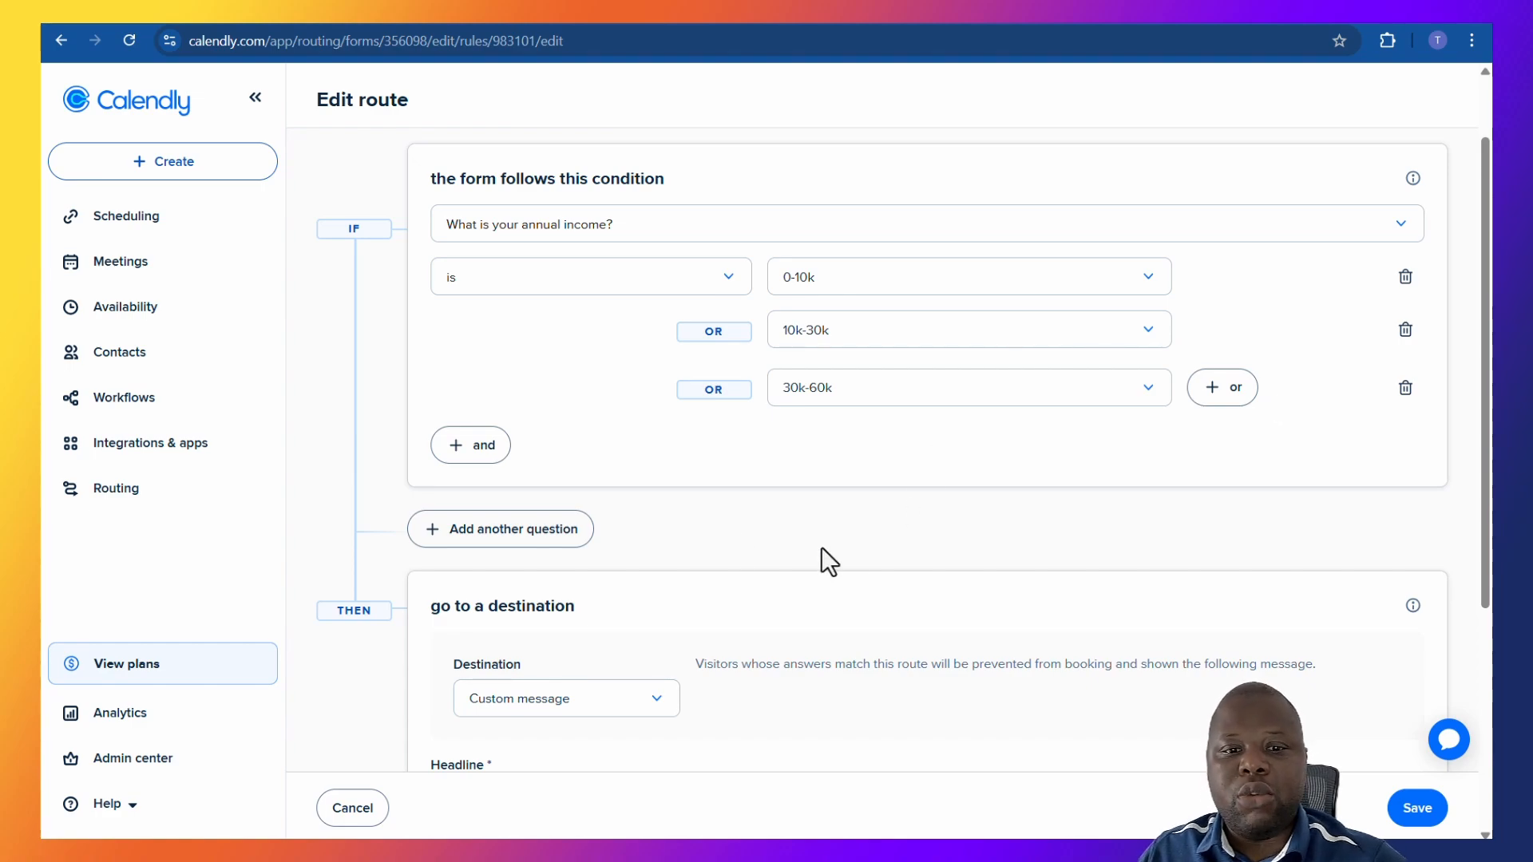
scroll(722, 335, up, 2)
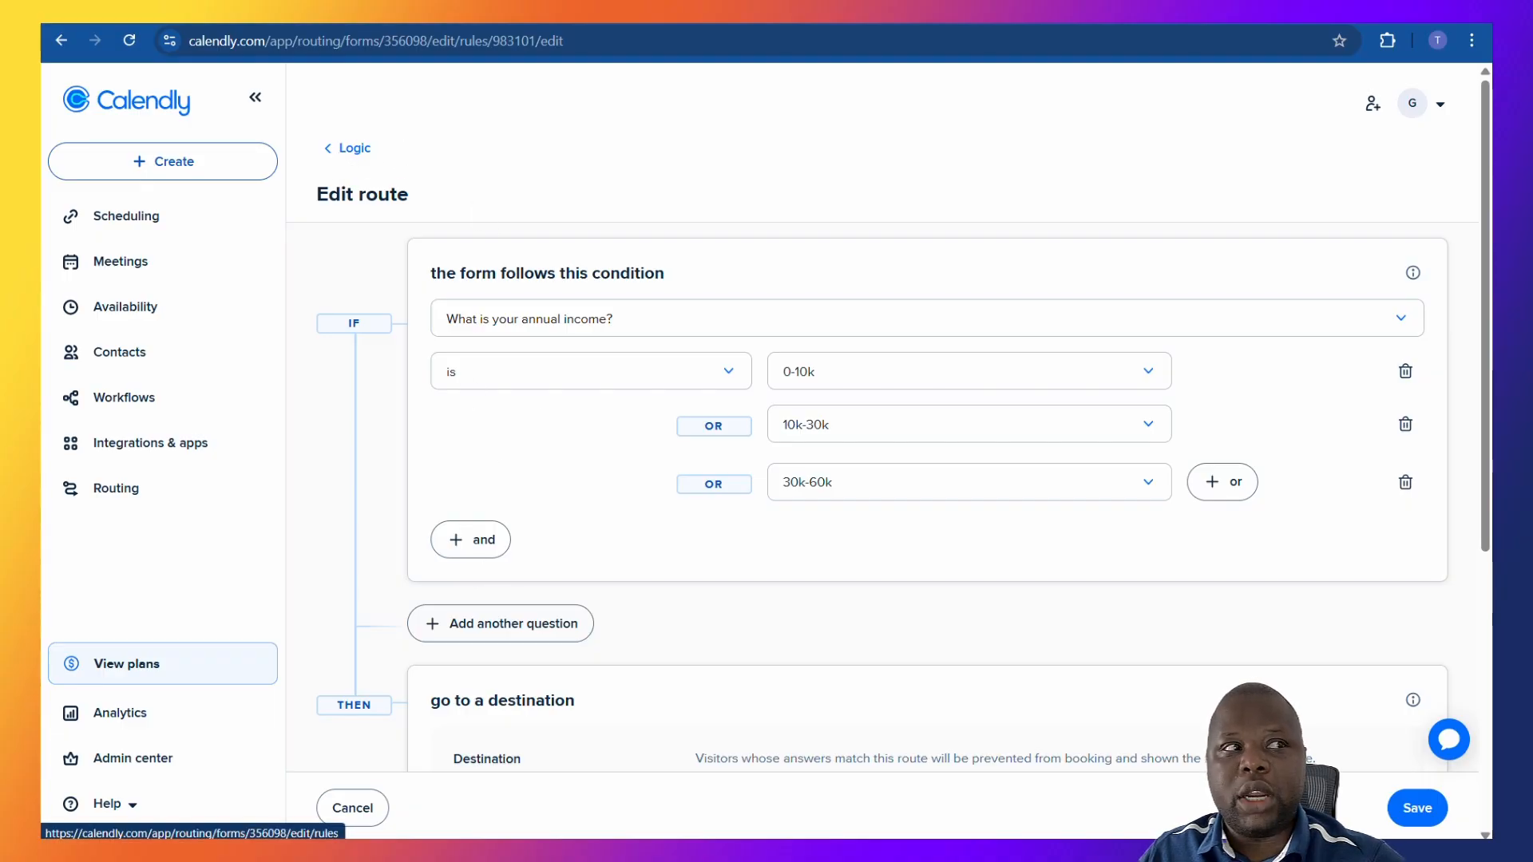
click(355, 153)
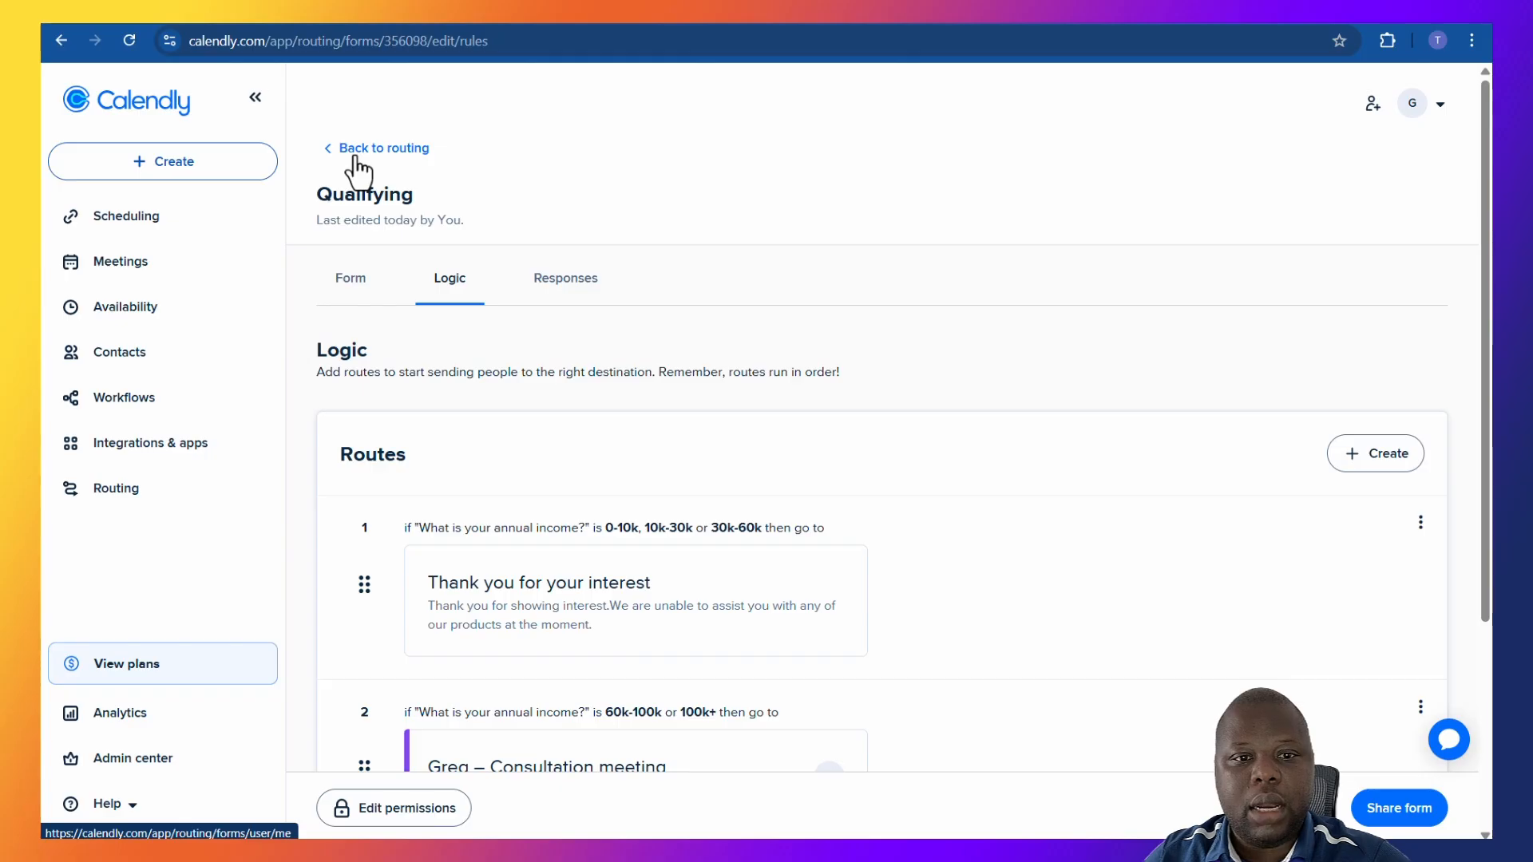
click(368, 301)
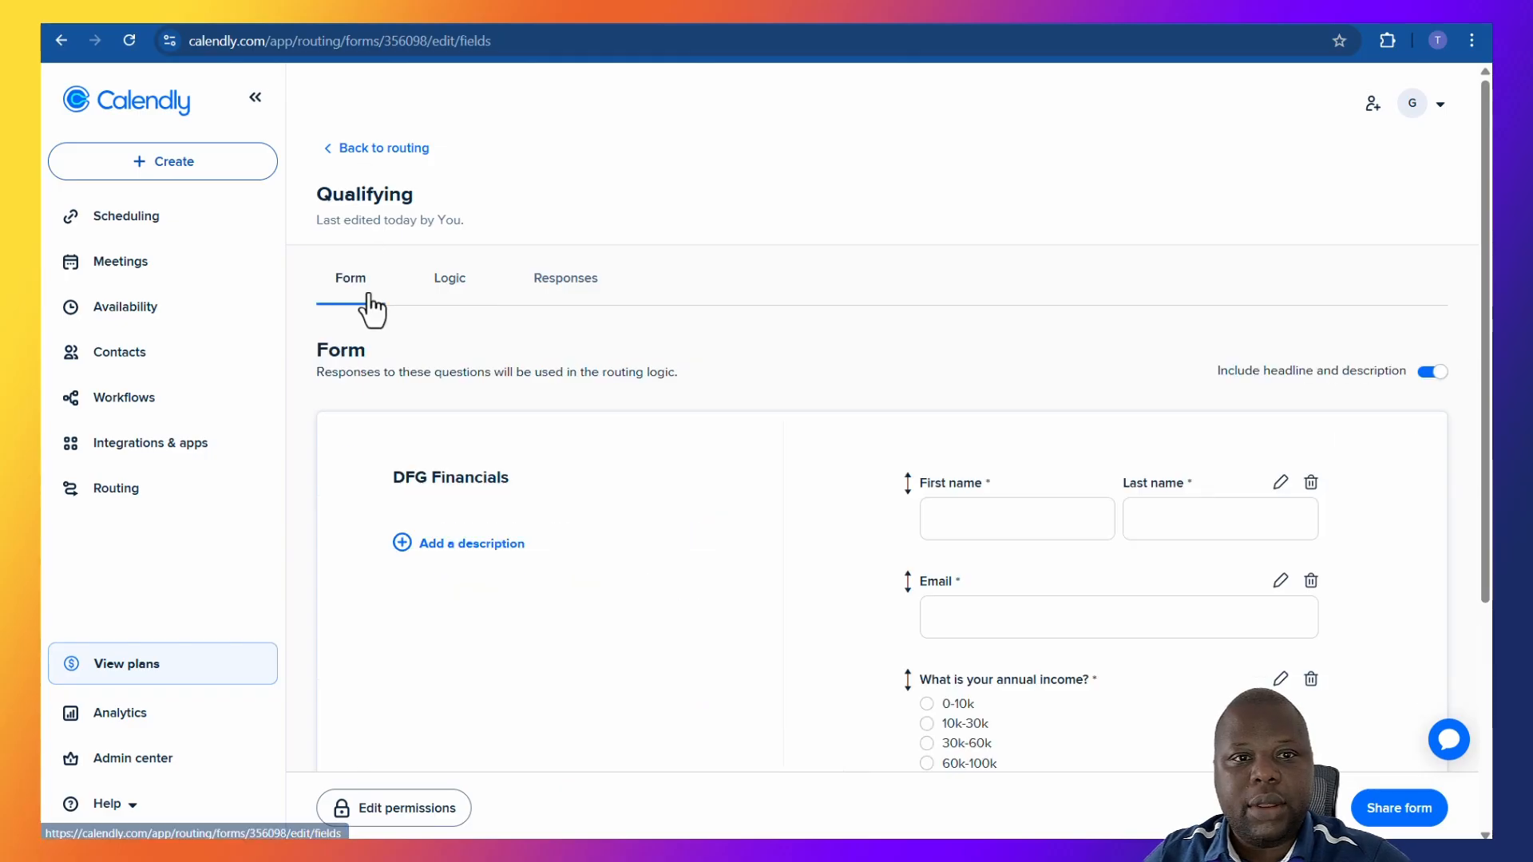
scroll(1105, 523, down, 3)
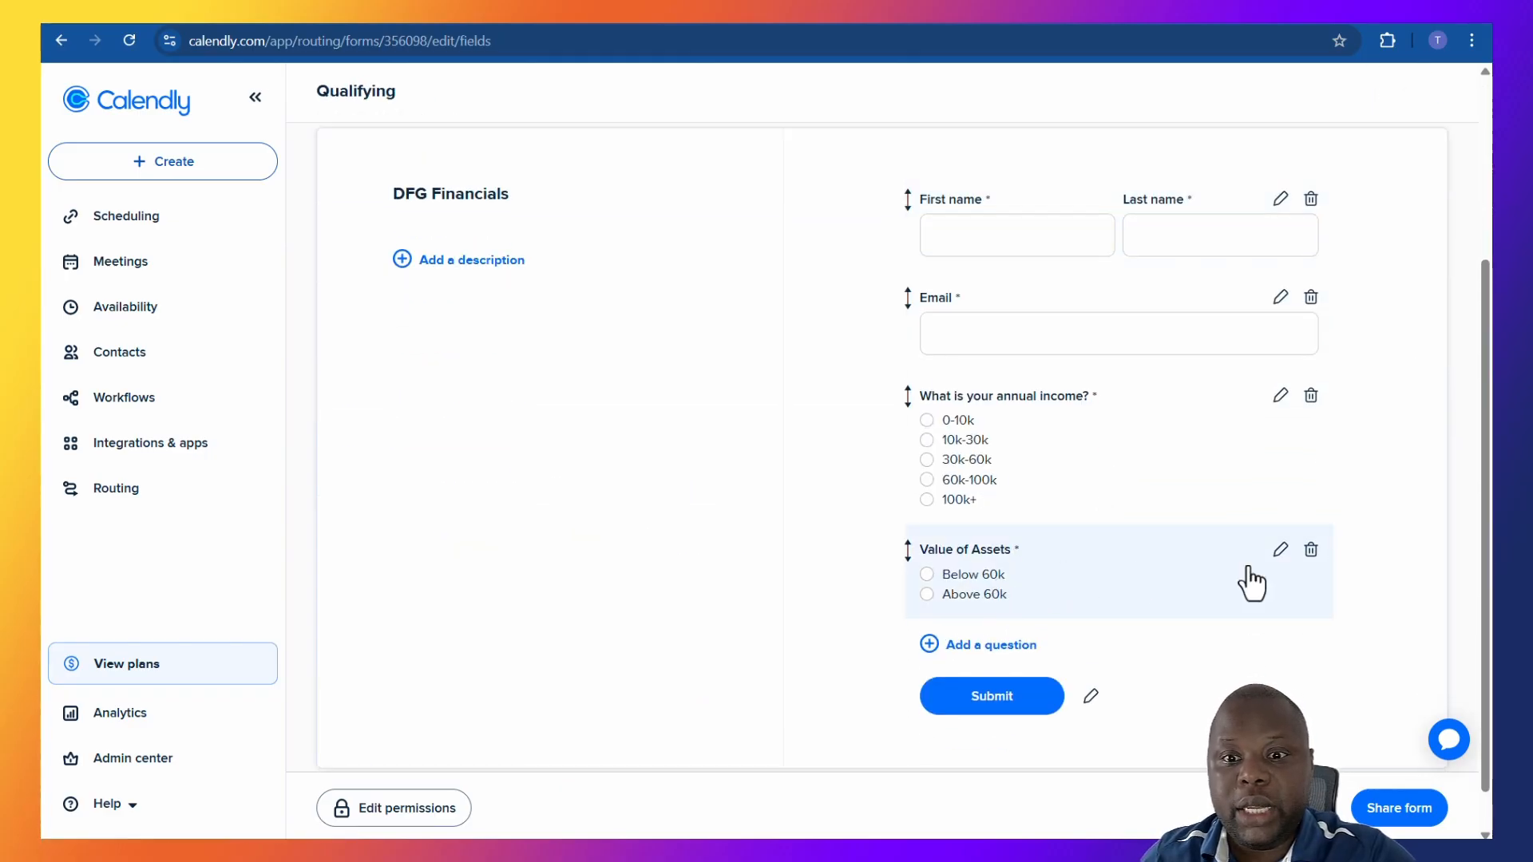
click(921, 554)
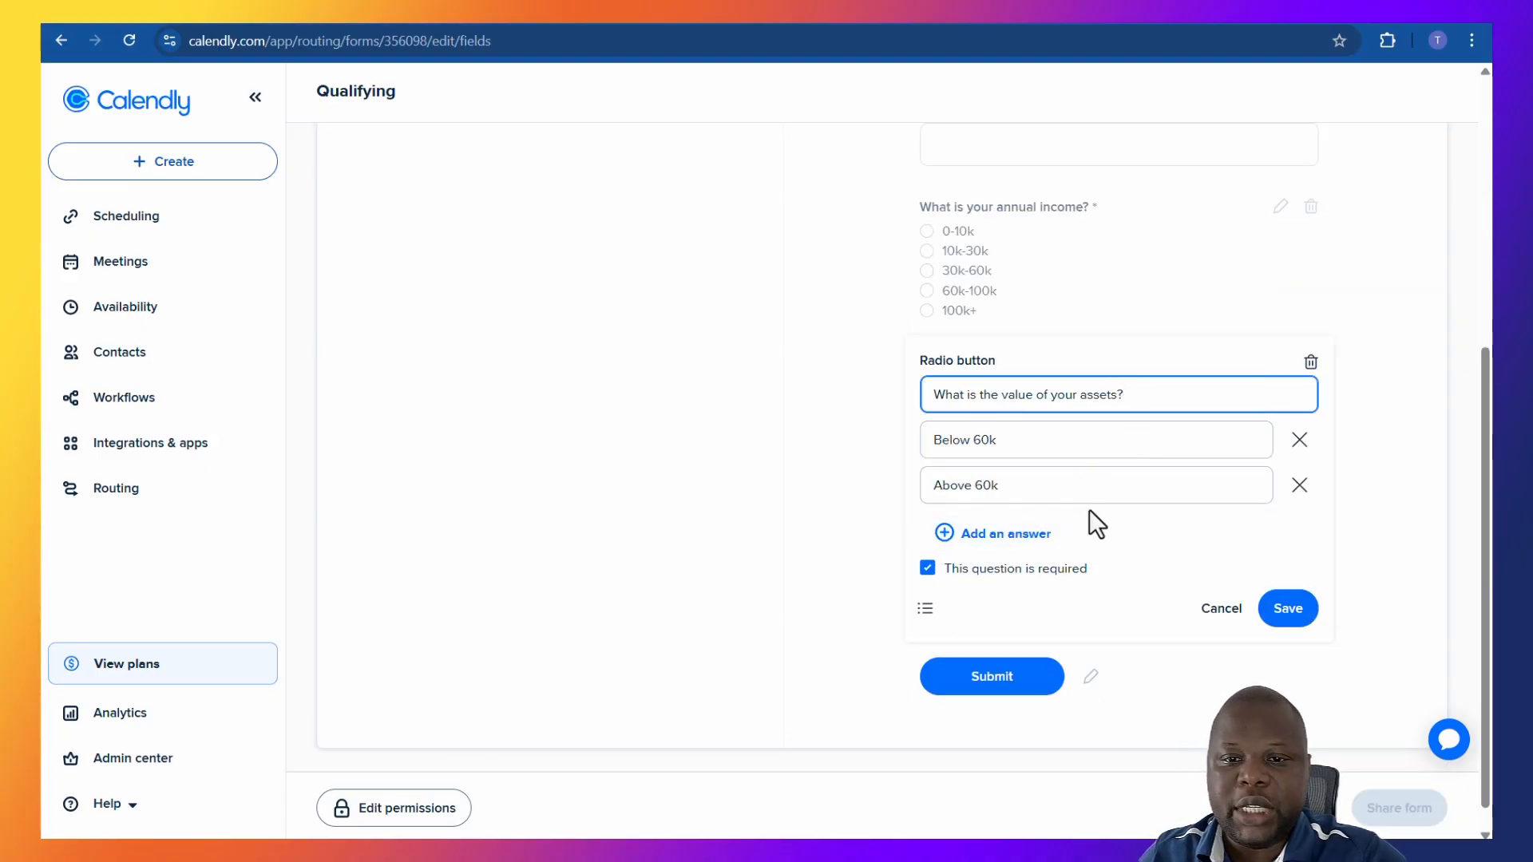
click(1293, 623)
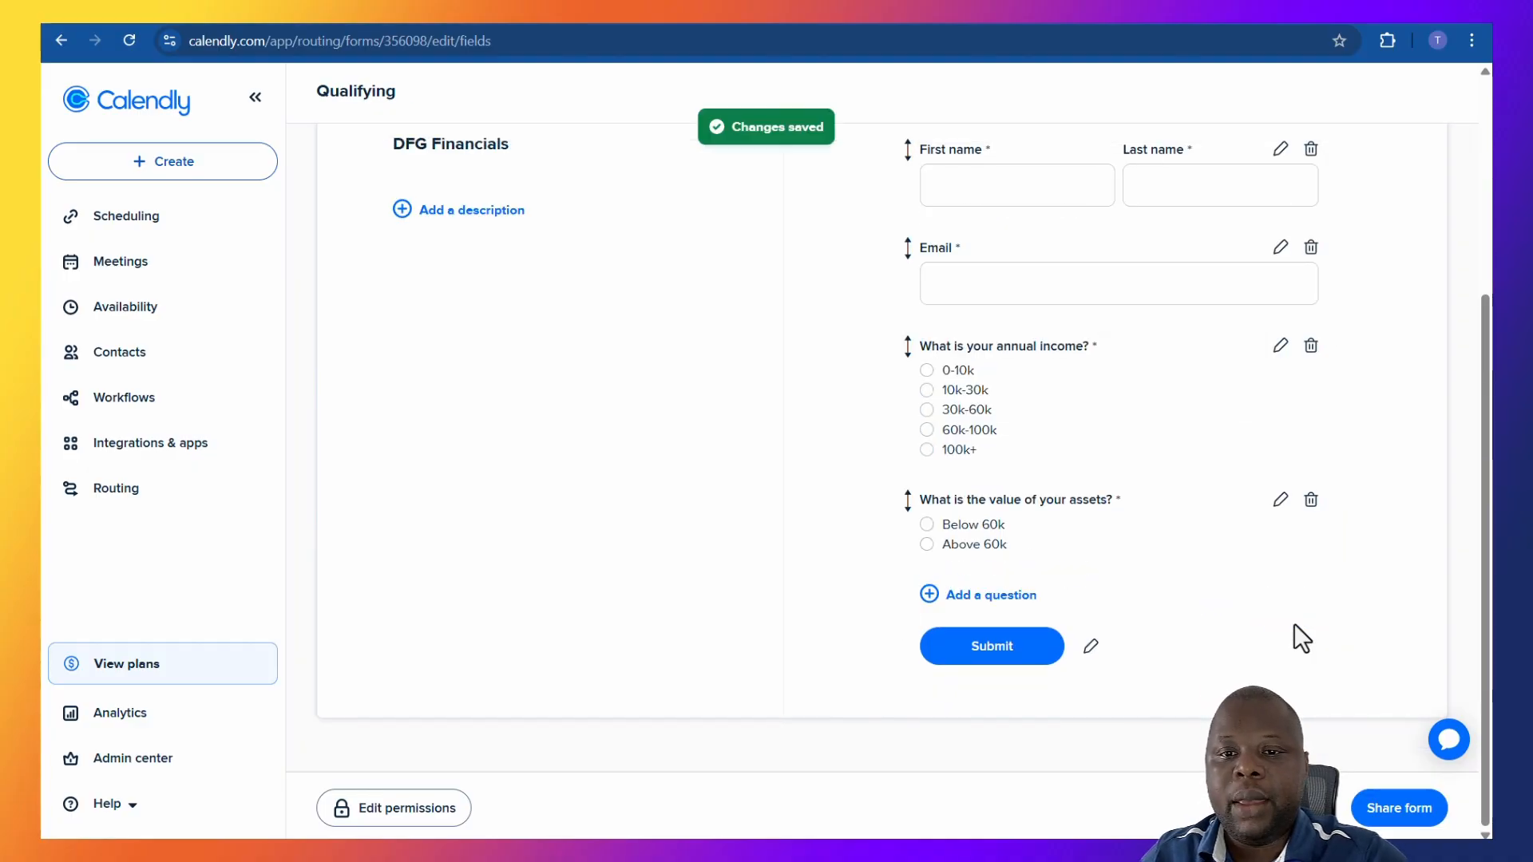
Step: Open the first route, for incomes 0-10k, 10k-30k or 30k-60k, from the routing logic and review its conditions and message
scroll(1295, 625, up, 1)
scroll(1295, 626, up, 1)
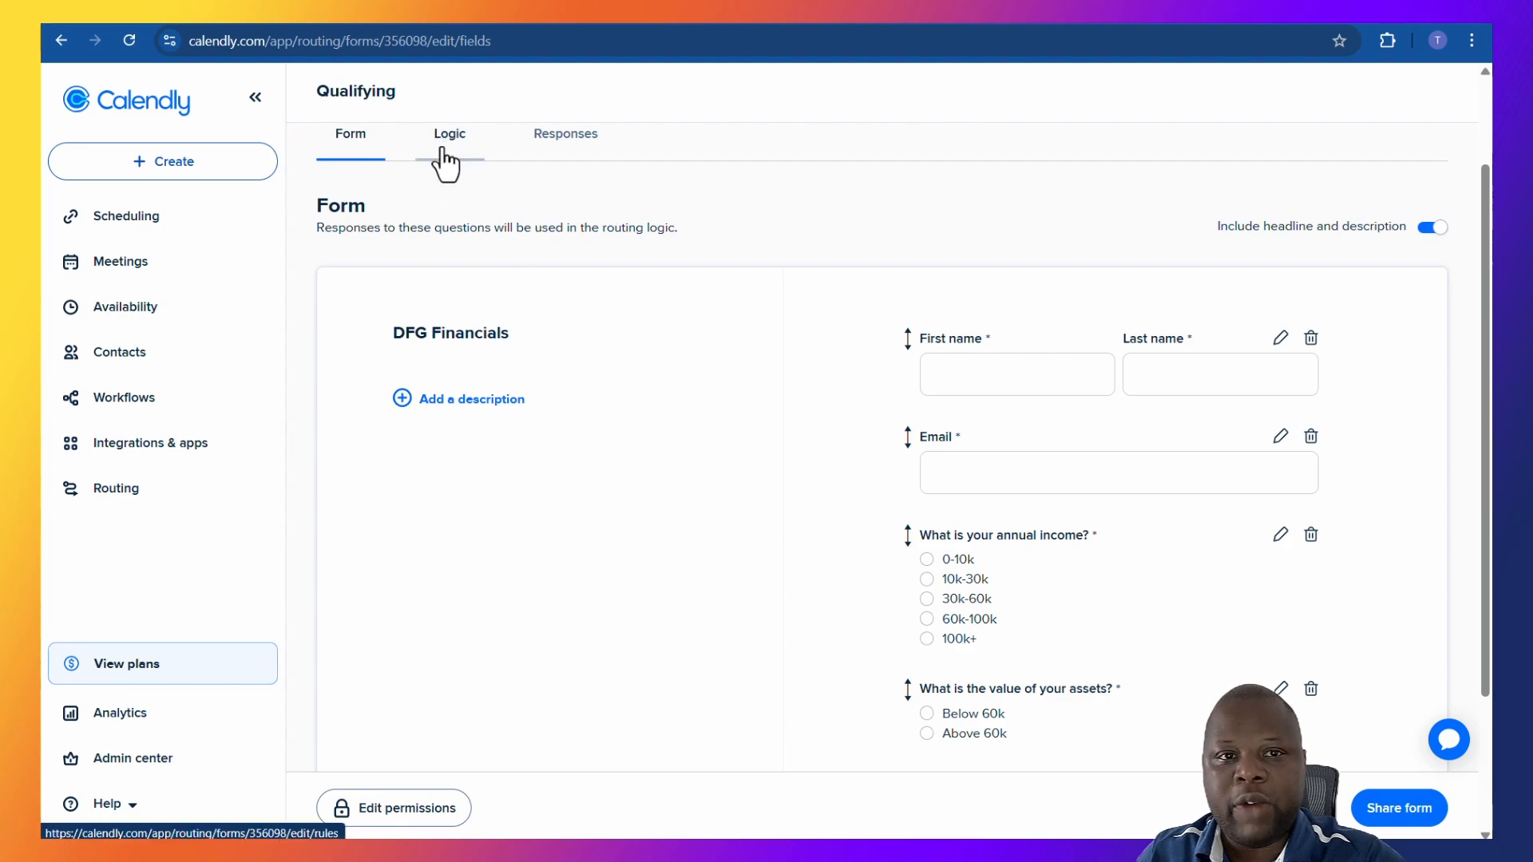
scroll(1114, 557, down, 2)
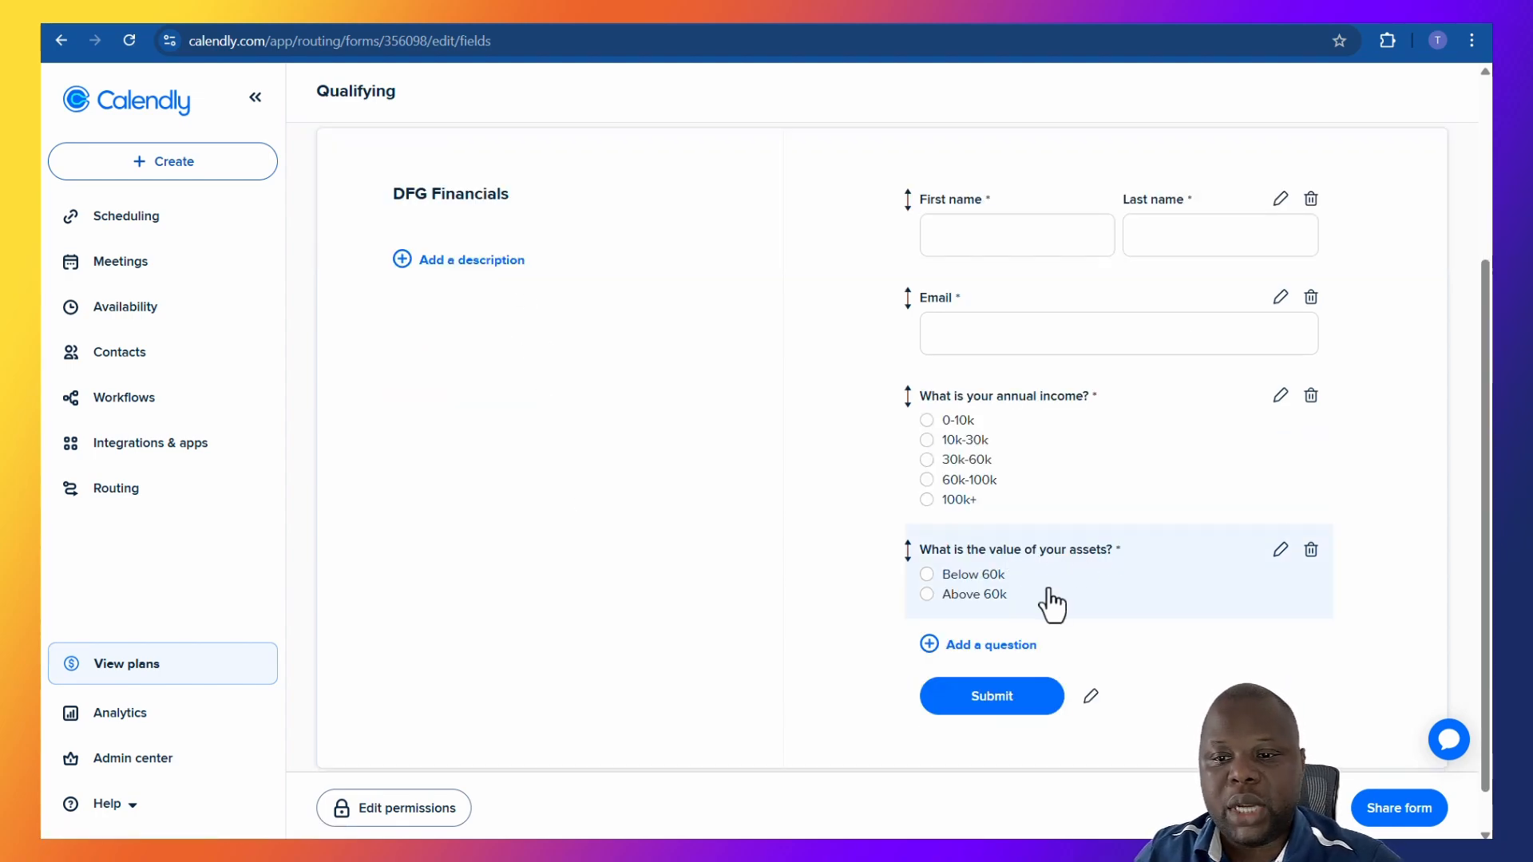
scroll(705, 442, up, 5)
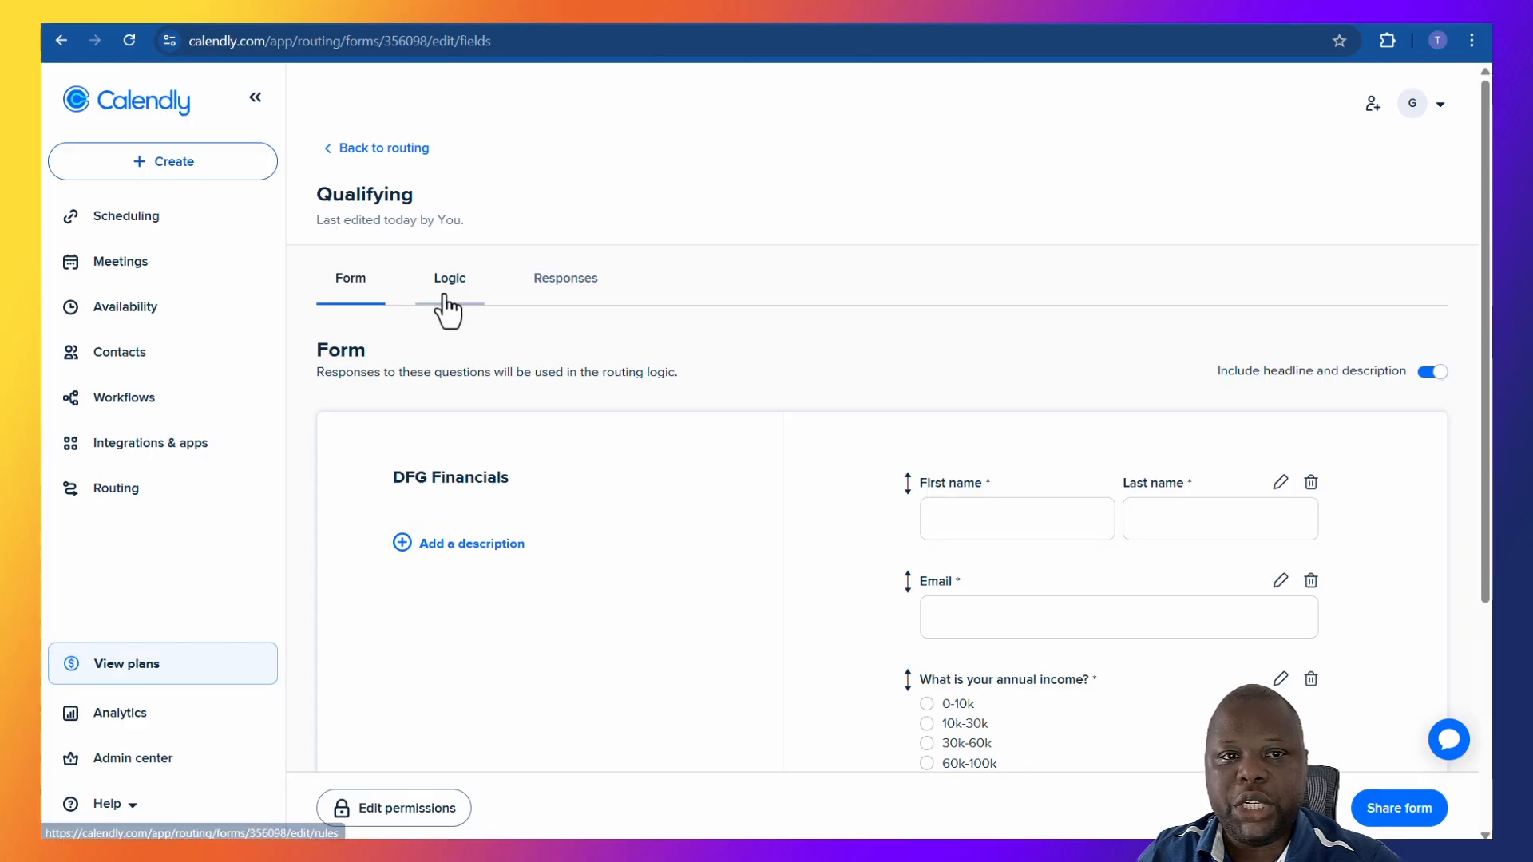
click(448, 308)
scroll(719, 543, down, 3)
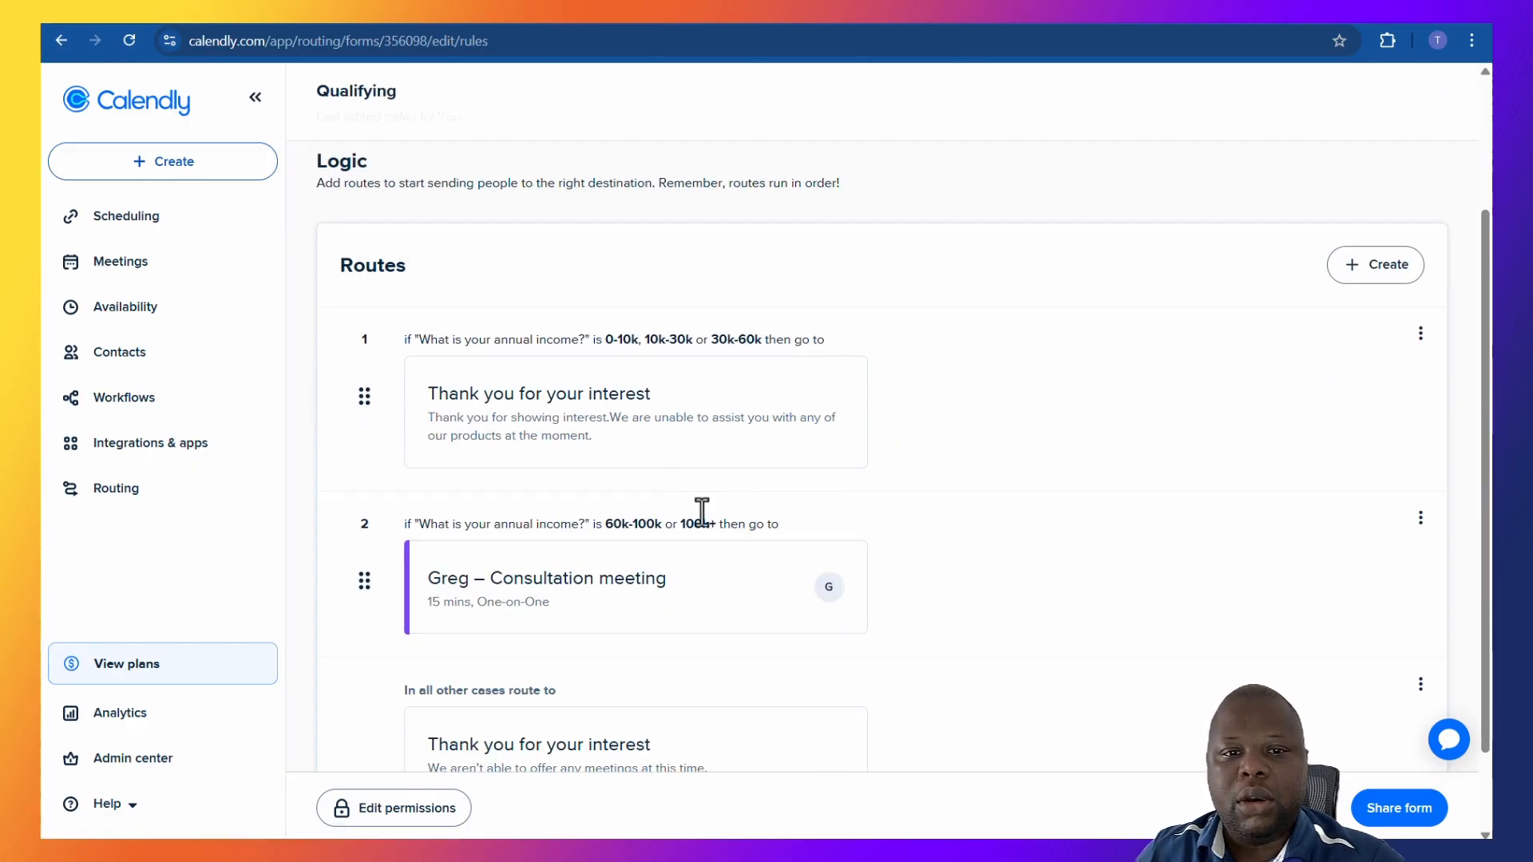
click(612, 447)
scroll(631, 425, down, 3)
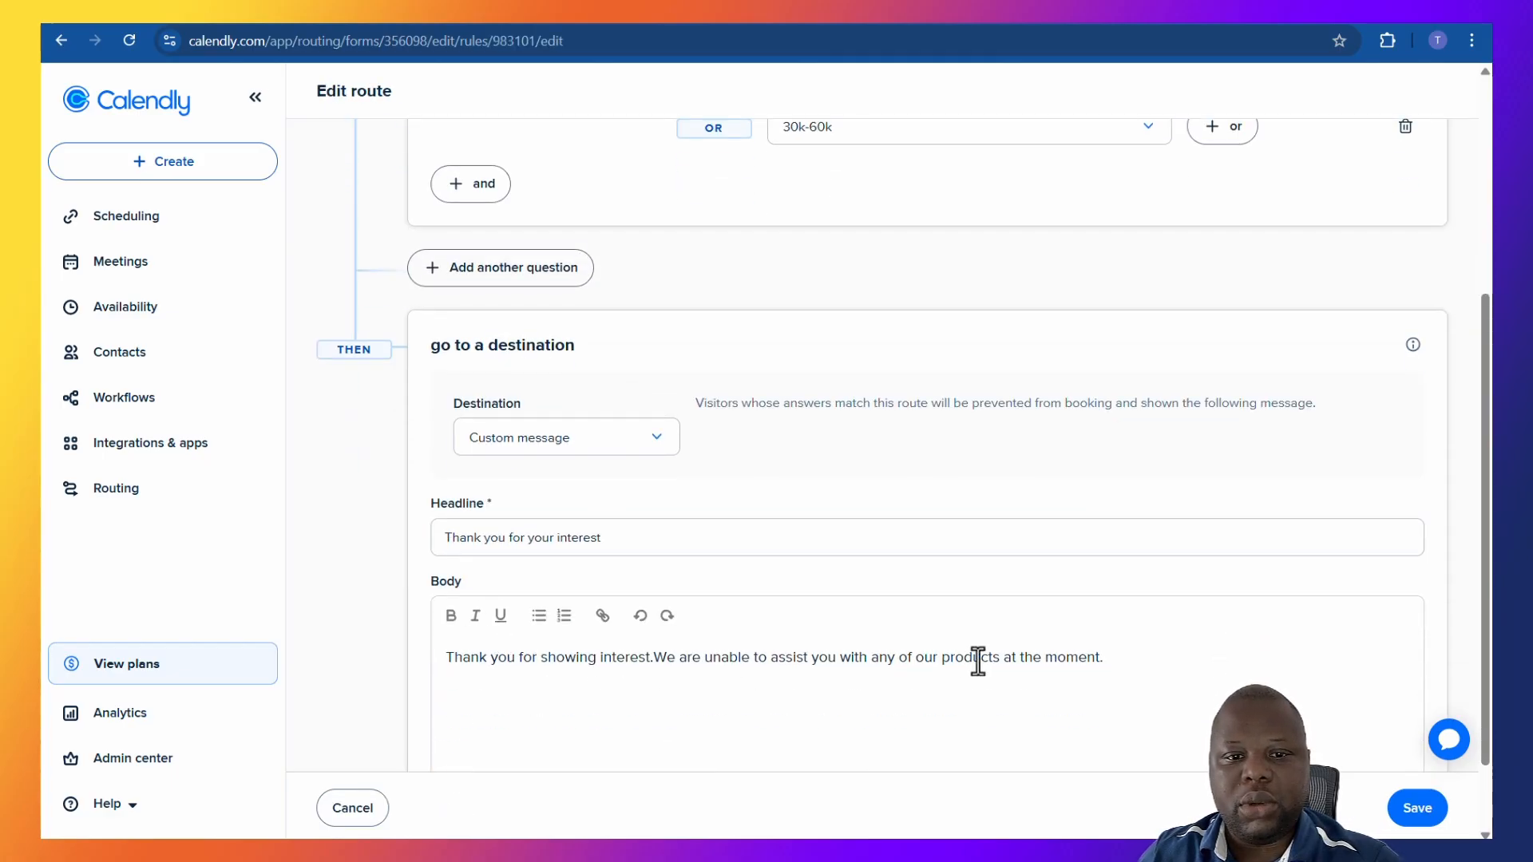
scroll(1019, 557, up, 5)
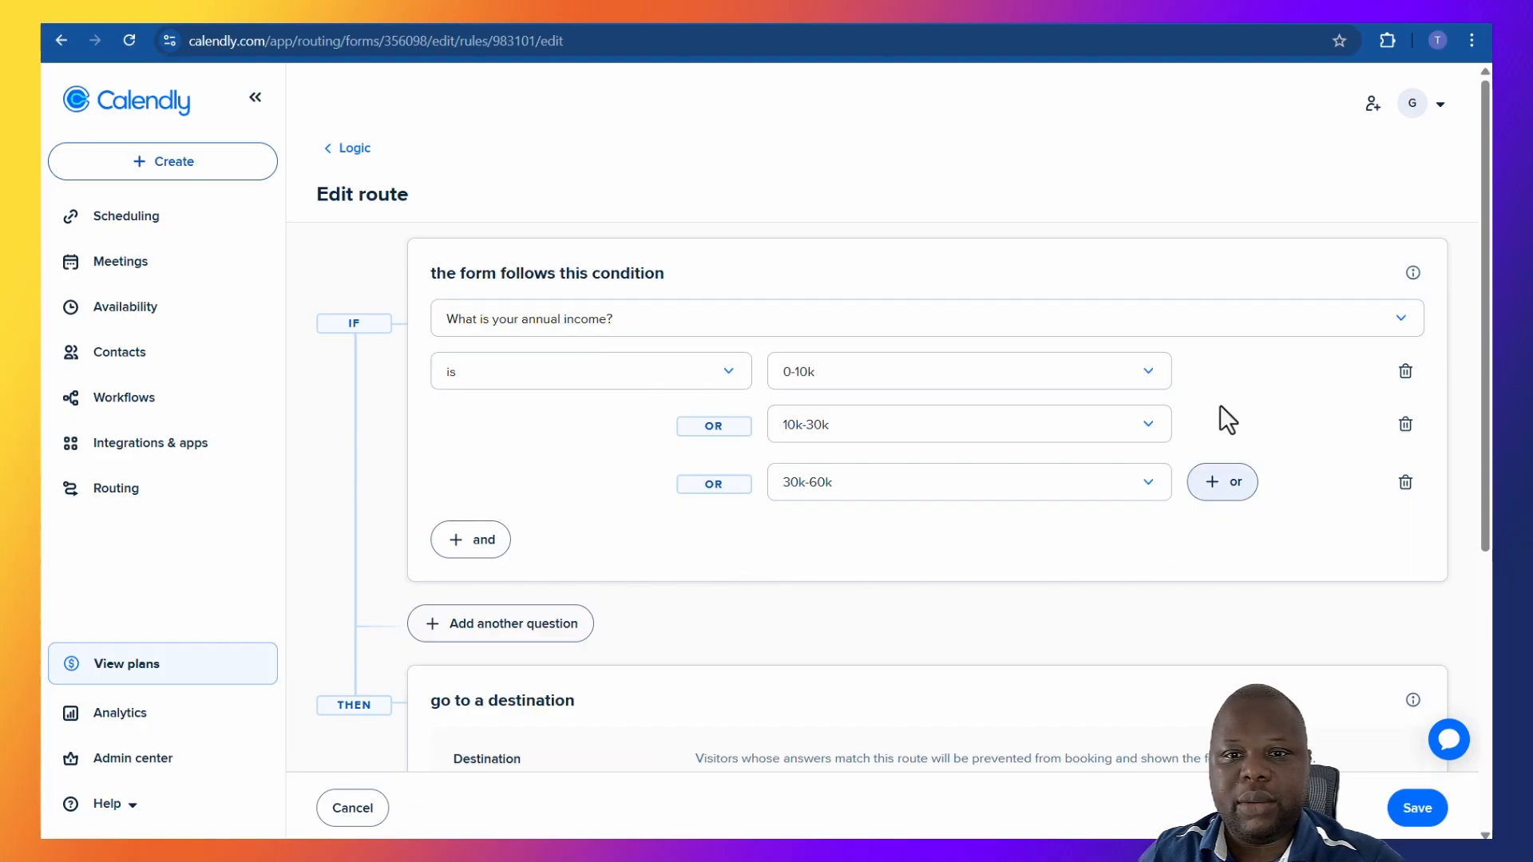
Step: Add an AND condition to the route requiring that "What is the value of your assets?" is Below 60k
click(482, 557)
click(556, 571)
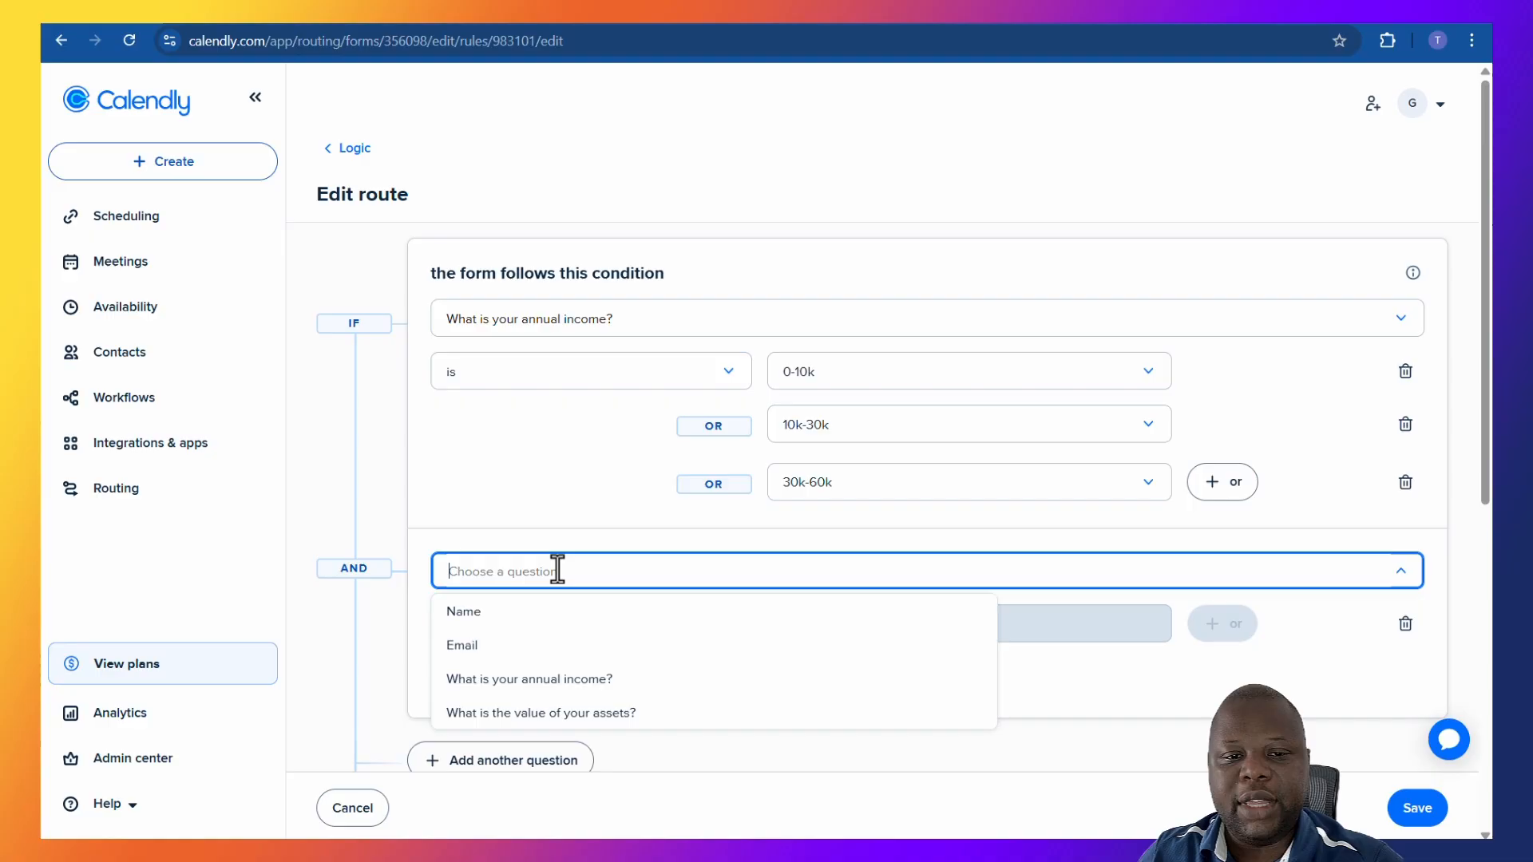
click(527, 717)
scroll(799, 606, down, 1)
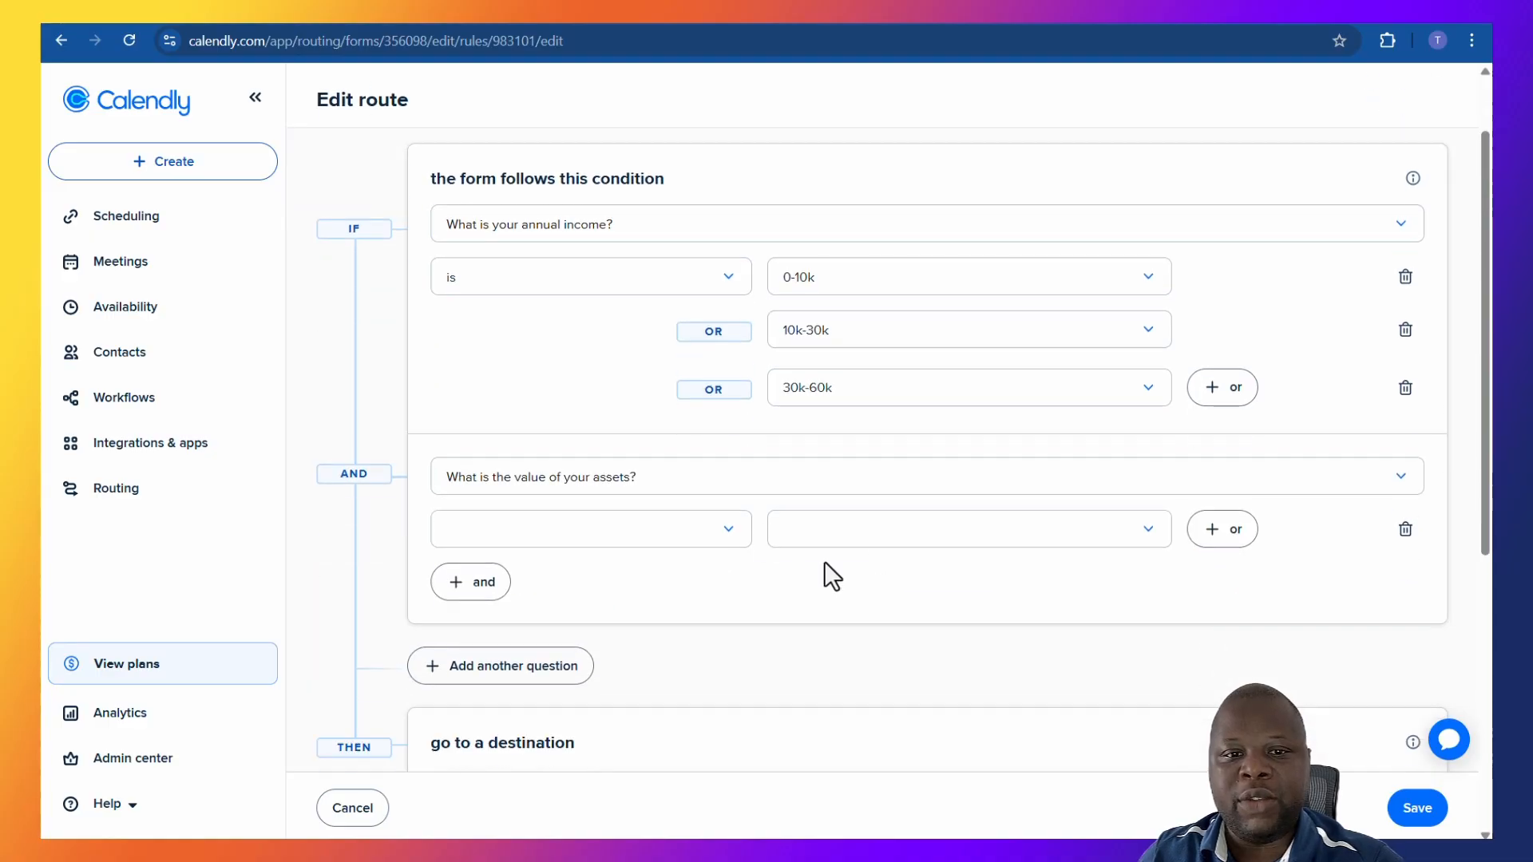
click(711, 530)
click(596, 575)
click(872, 537)
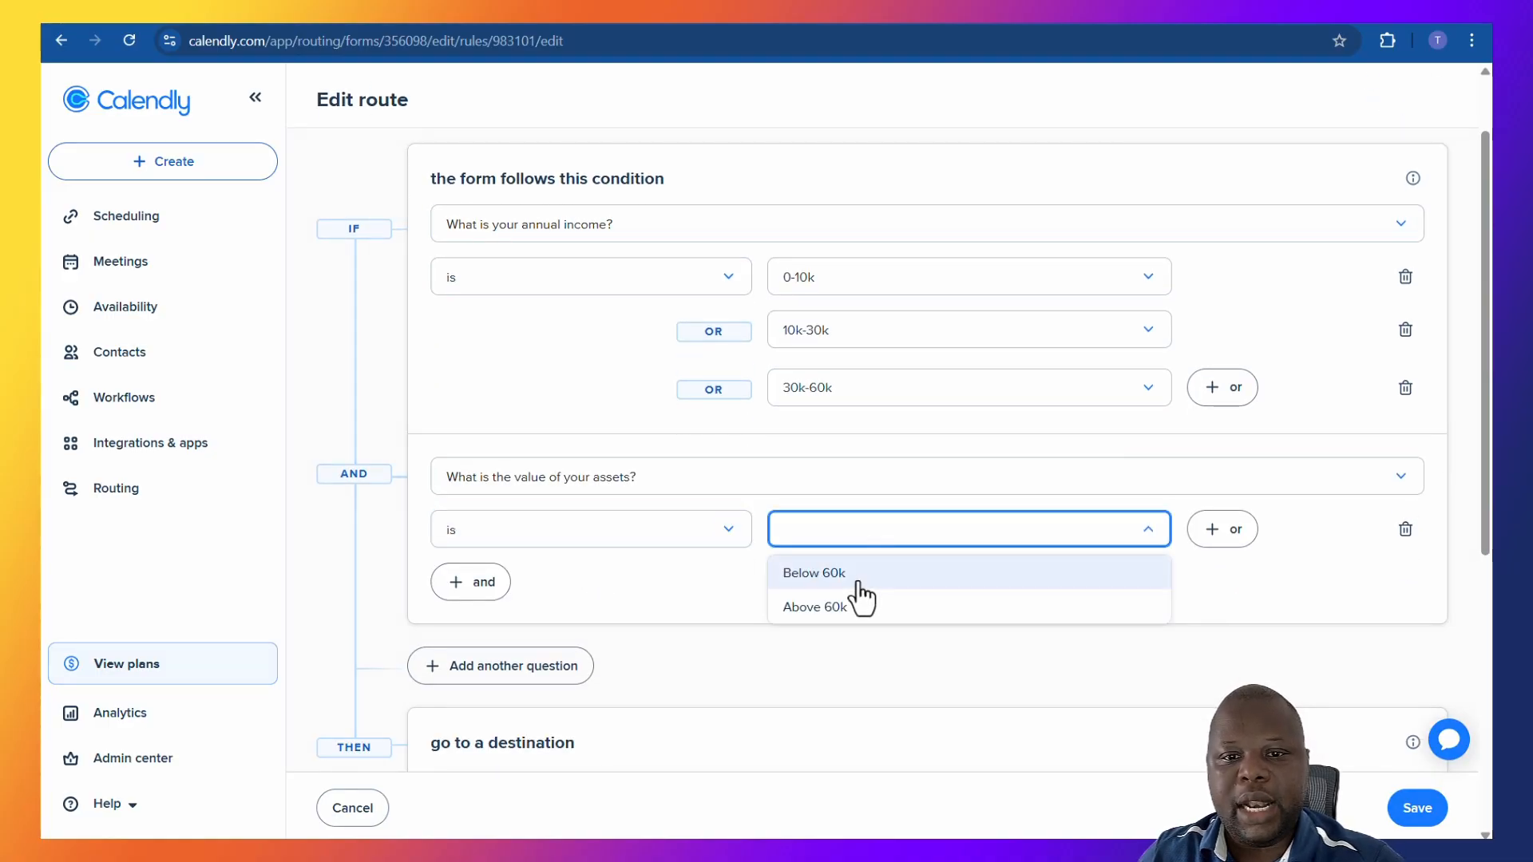
click(859, 584)
Step: Check the route's custom message and combined conditions, and save the edited route
scroll(948, 588, down, 3)
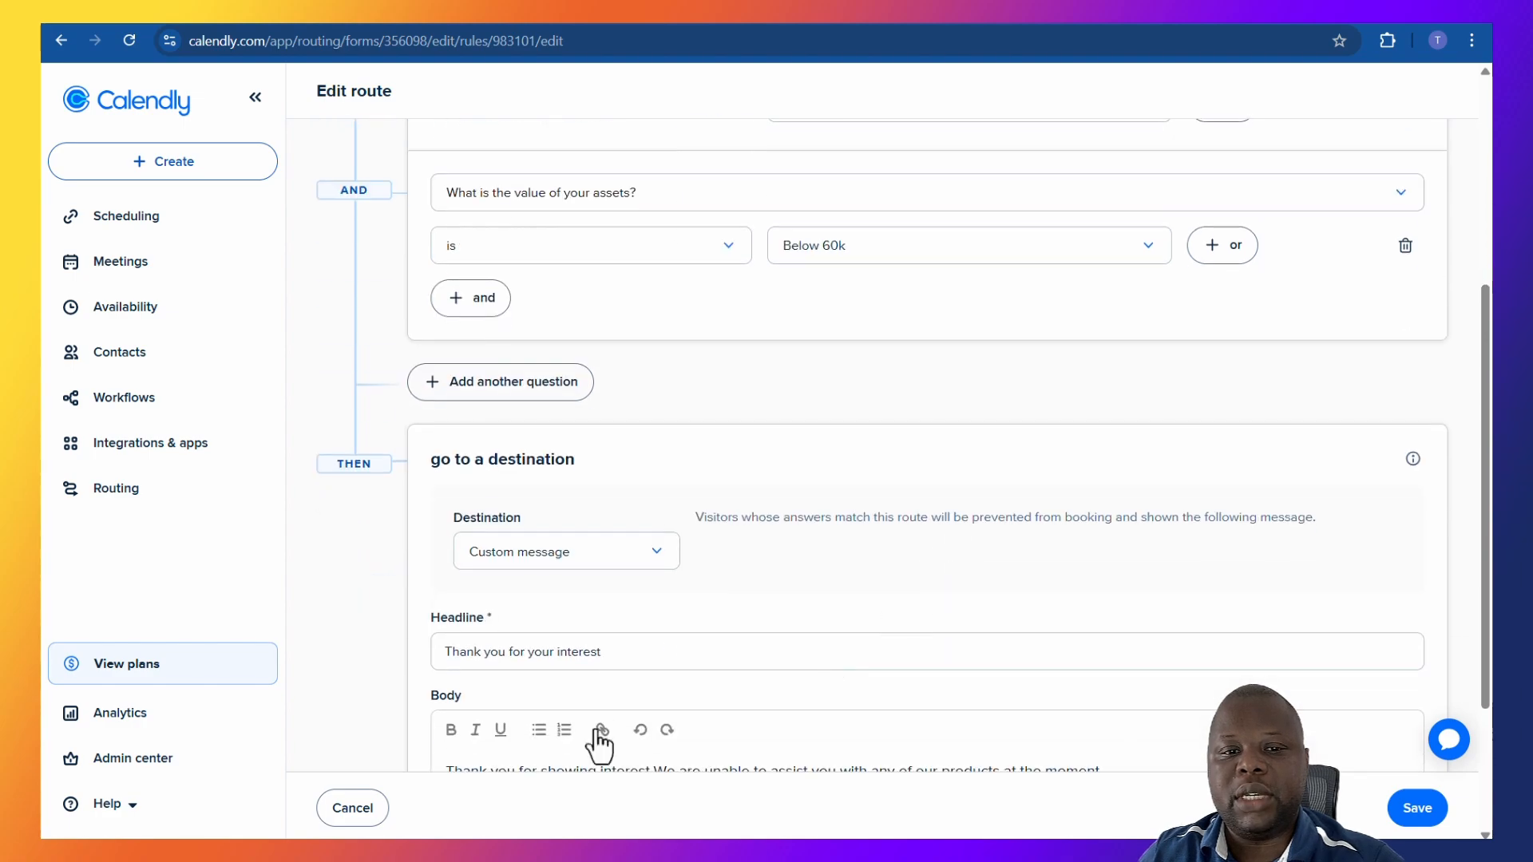
scroll(511, 710, down, 2)
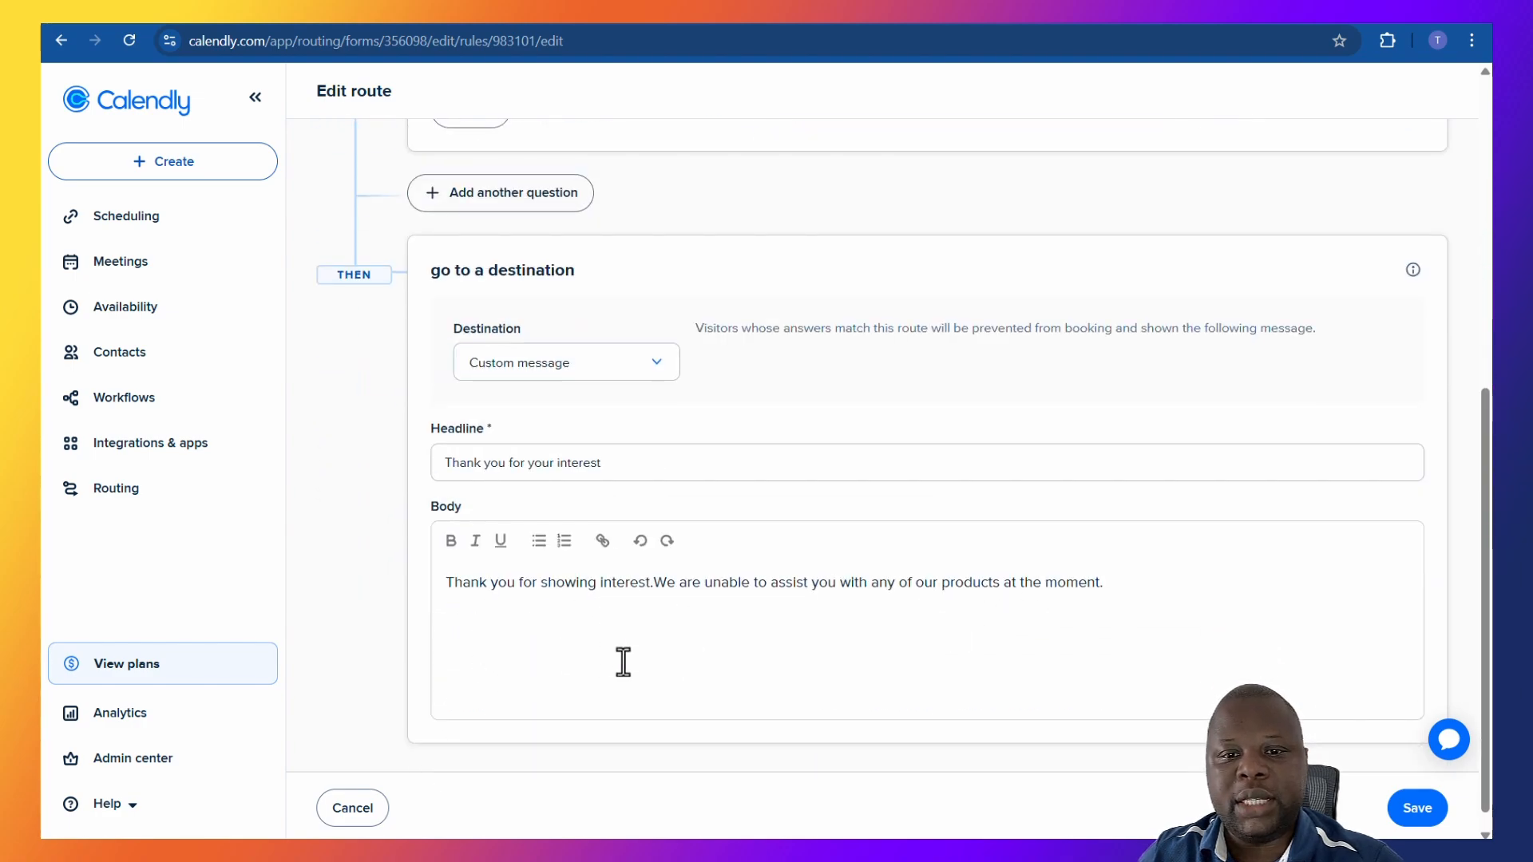
scroll(881, 639, up, 4)
scroll(934, 663, up, 2)
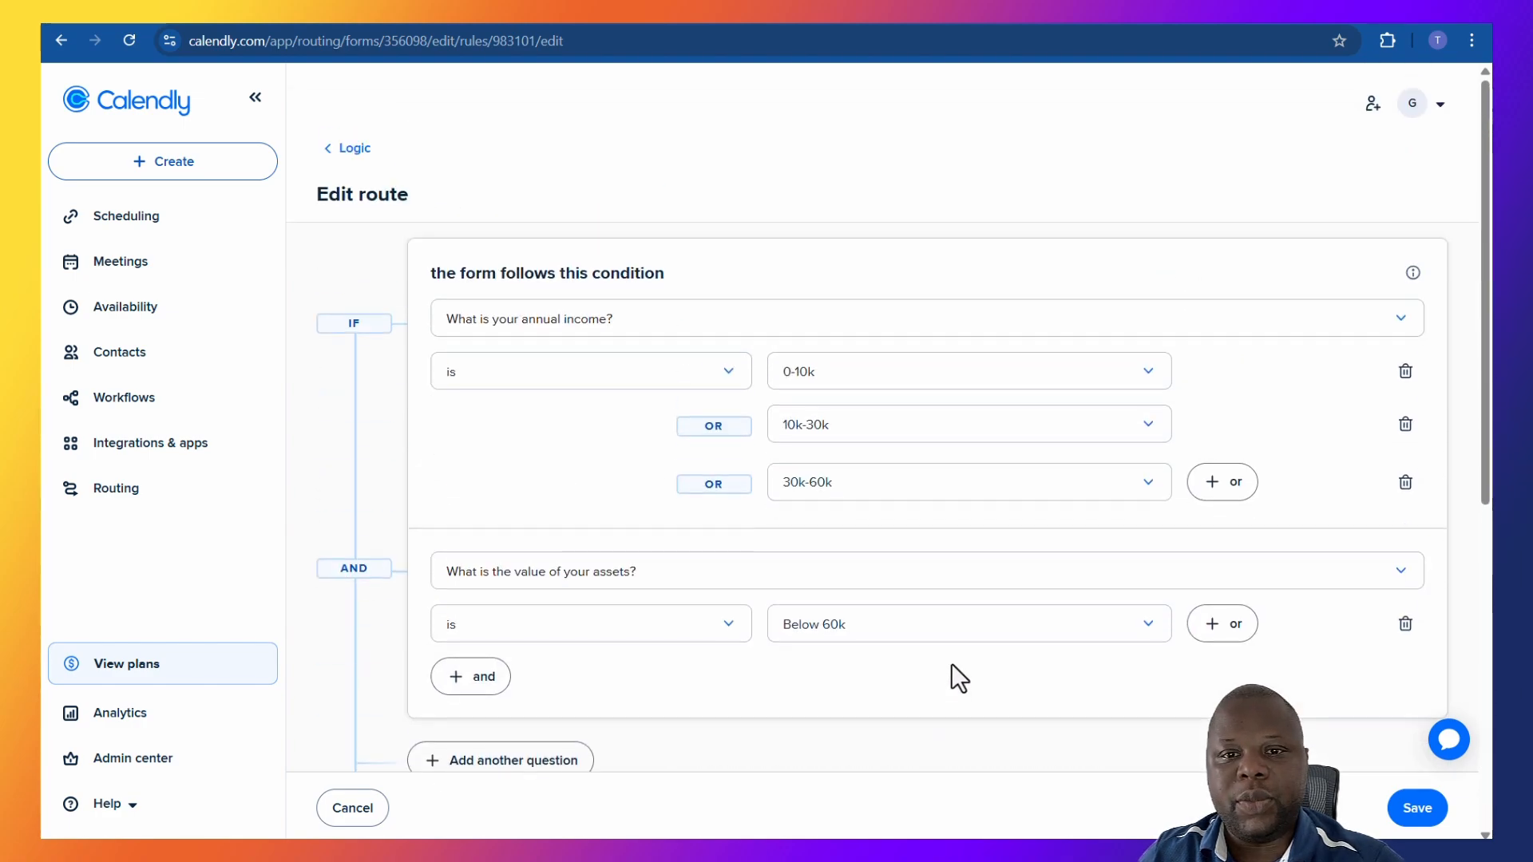
click(1405, 809)
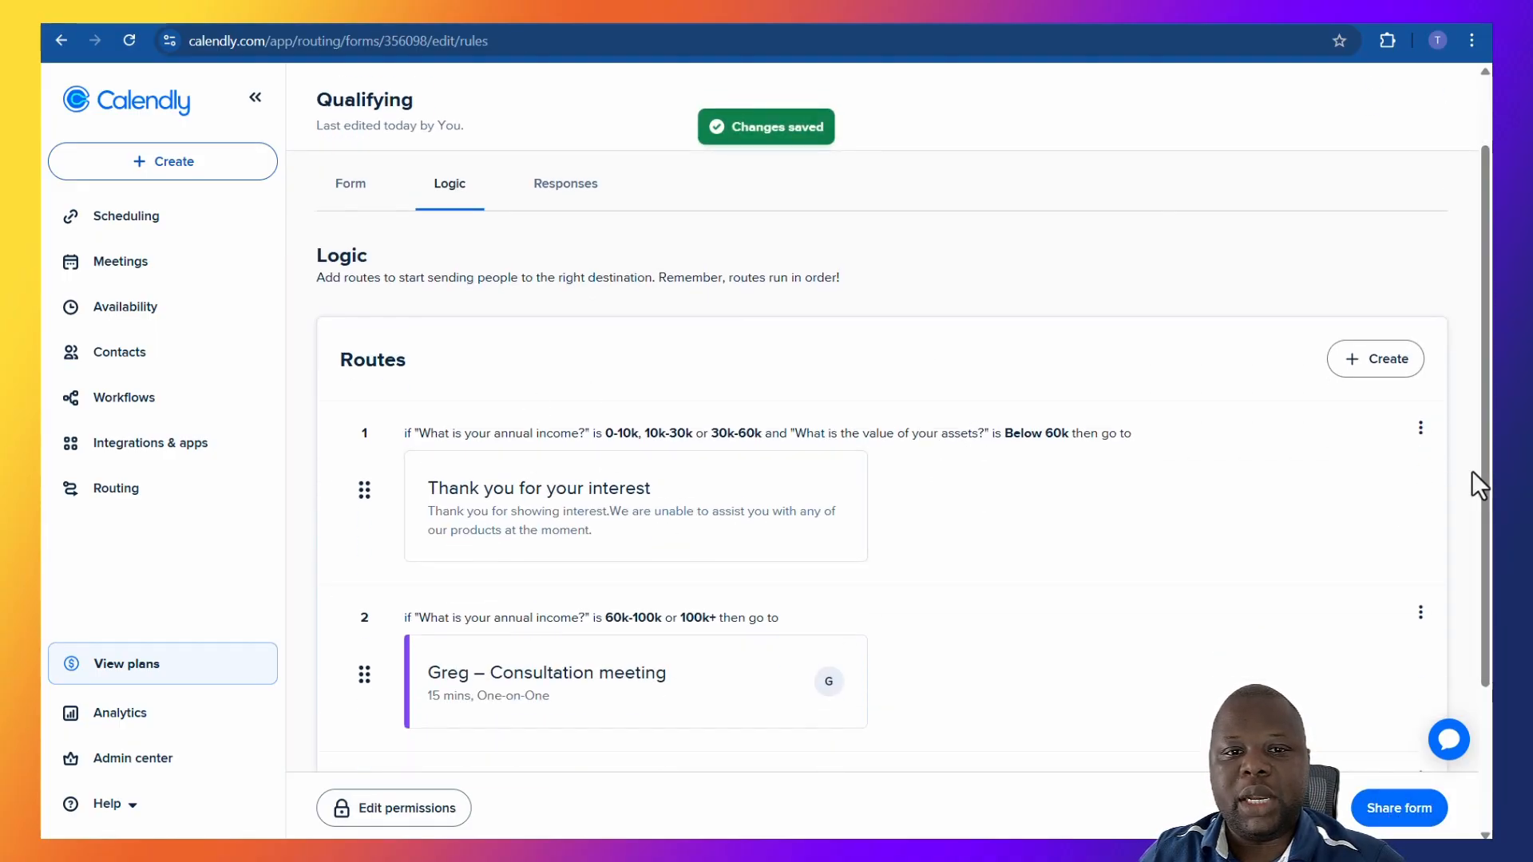
Step: Clone the first route and set the clone's asset value condition to Above 60k
click(1420, 432)
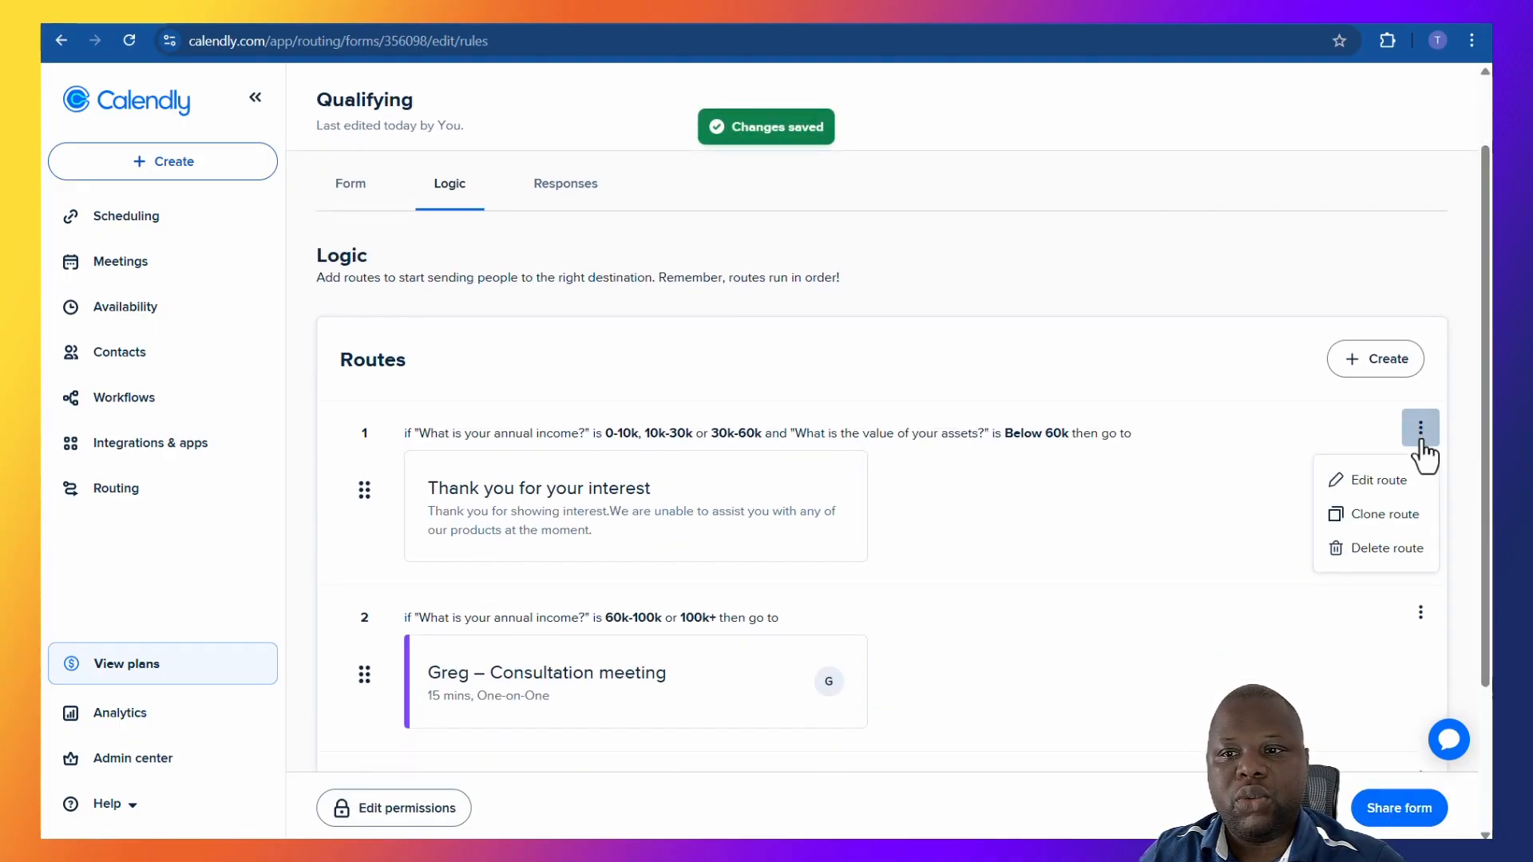
click(1394, 511)
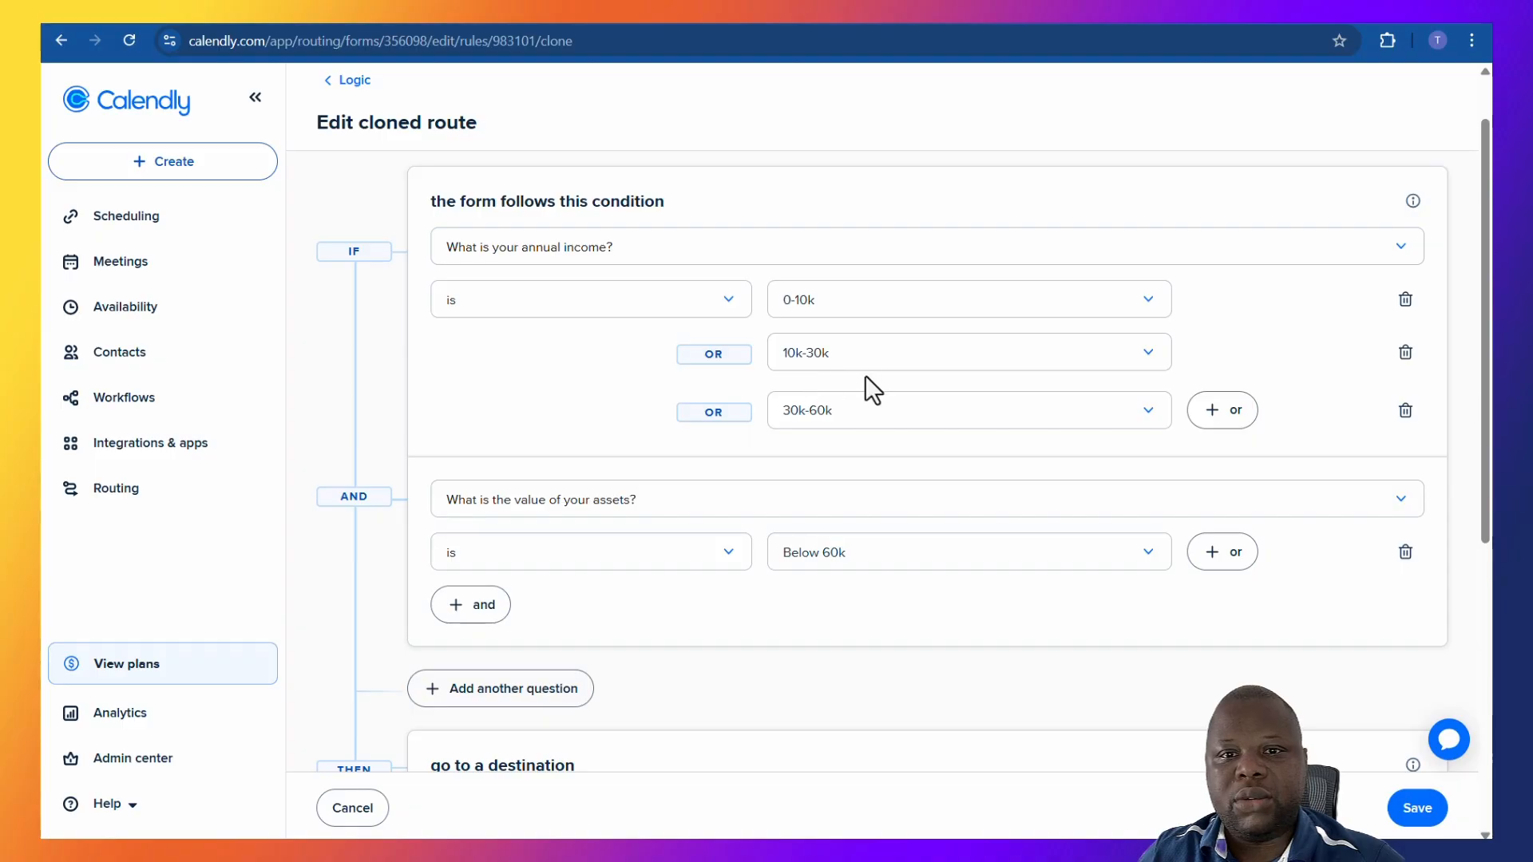
click(830, 568)
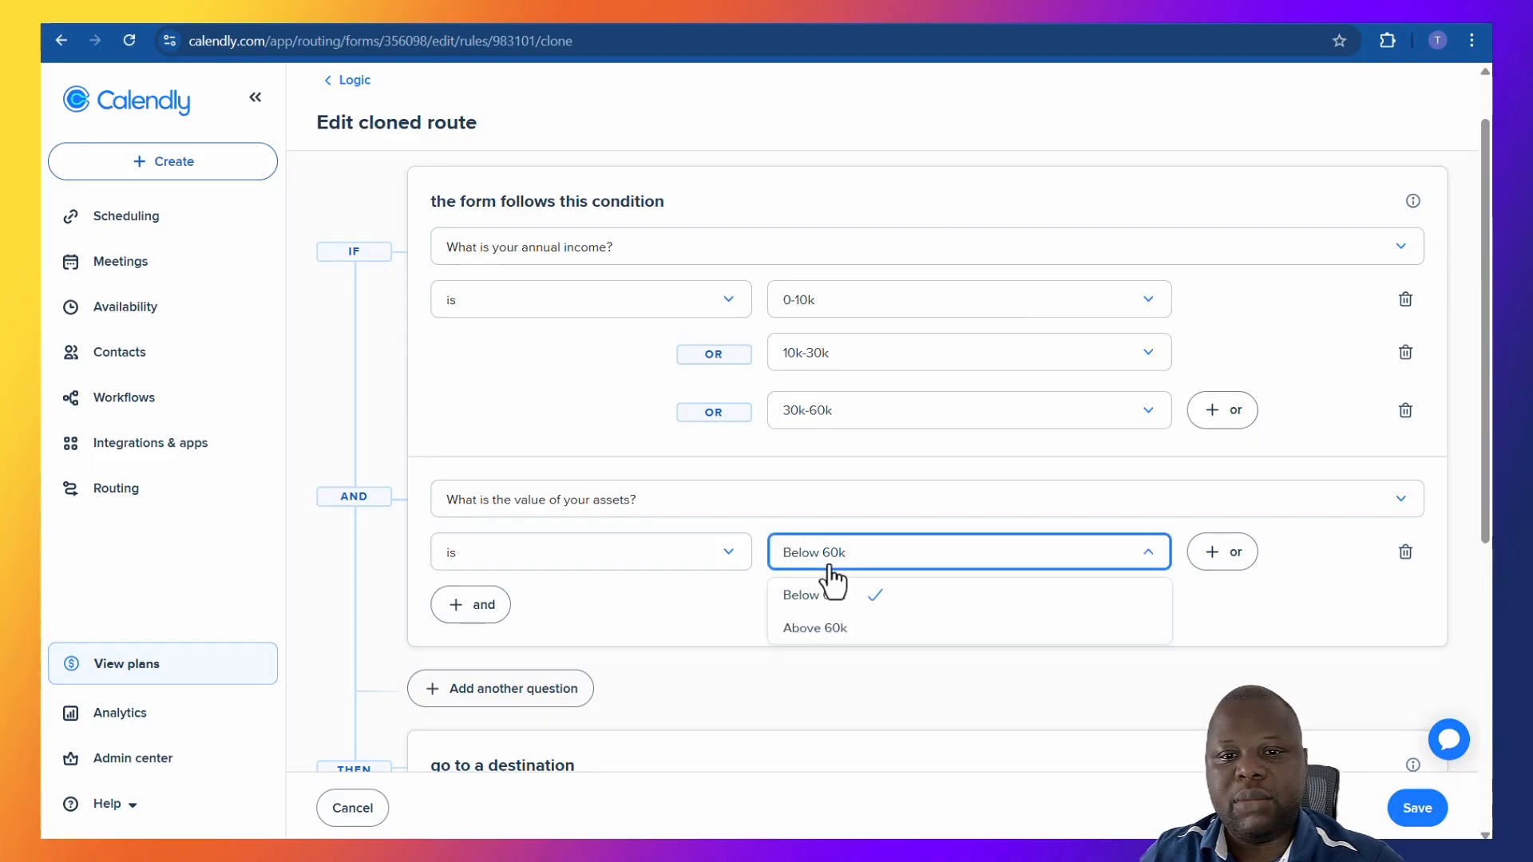
click(827, 631)
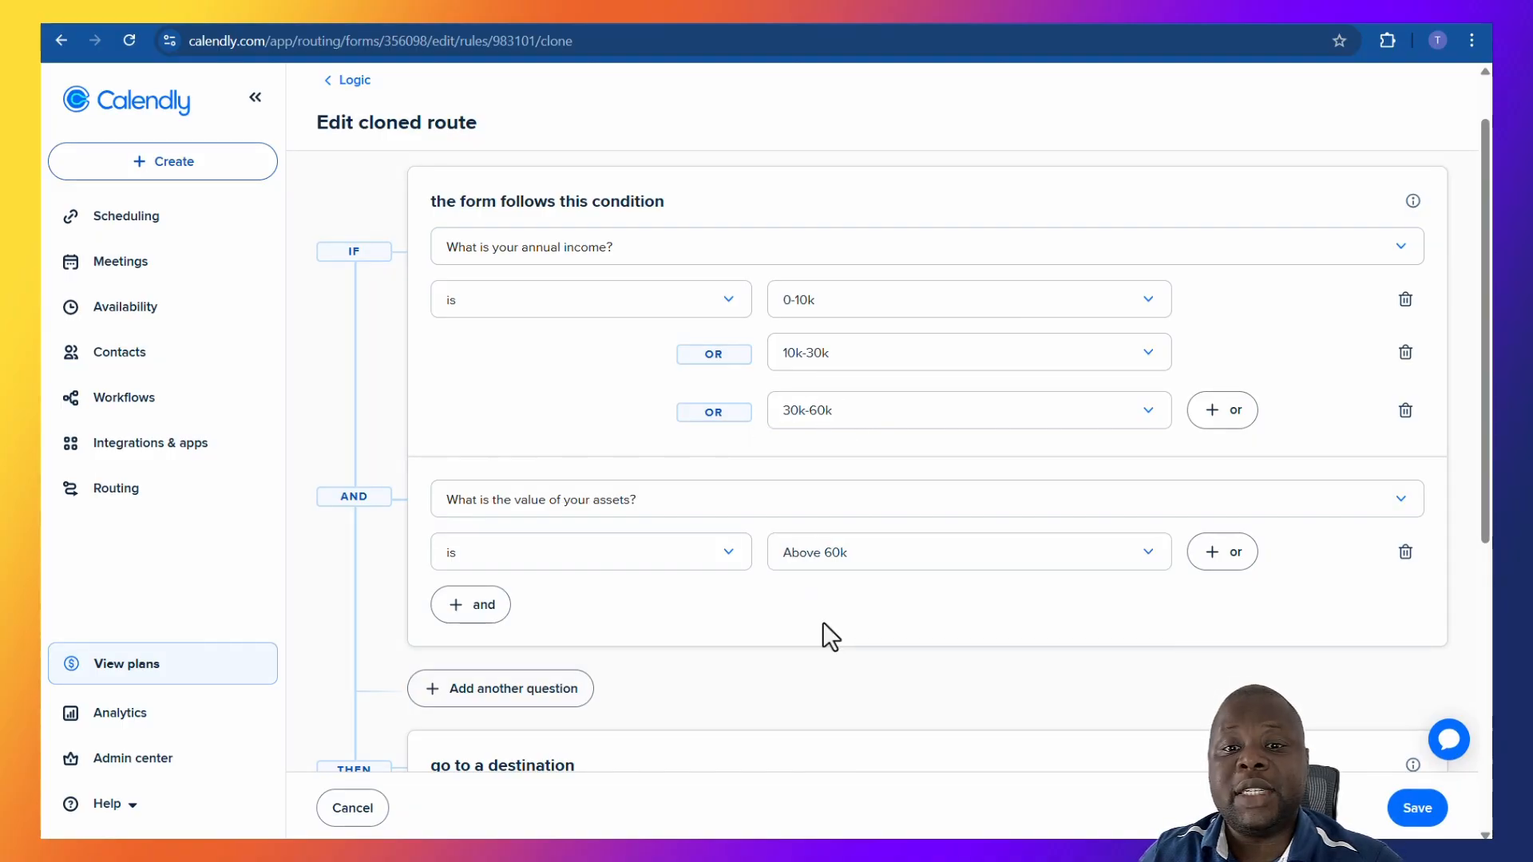
Step: Set the cloned route's destination to the Consultation meeting event type and save the route
scroll(823, 631, down, 6)
click(586, 351)
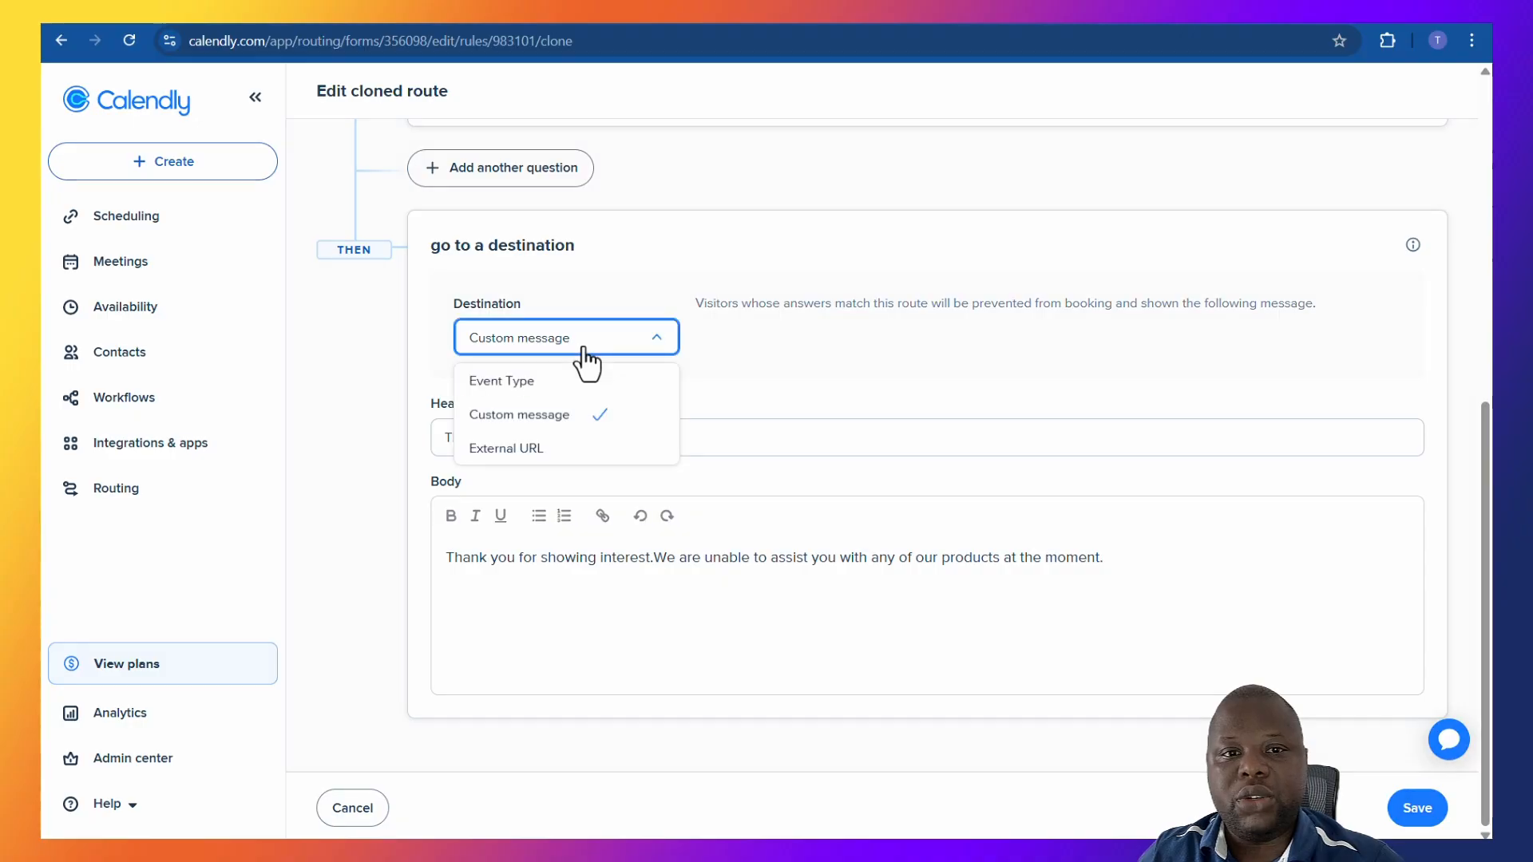
click(575, 388)
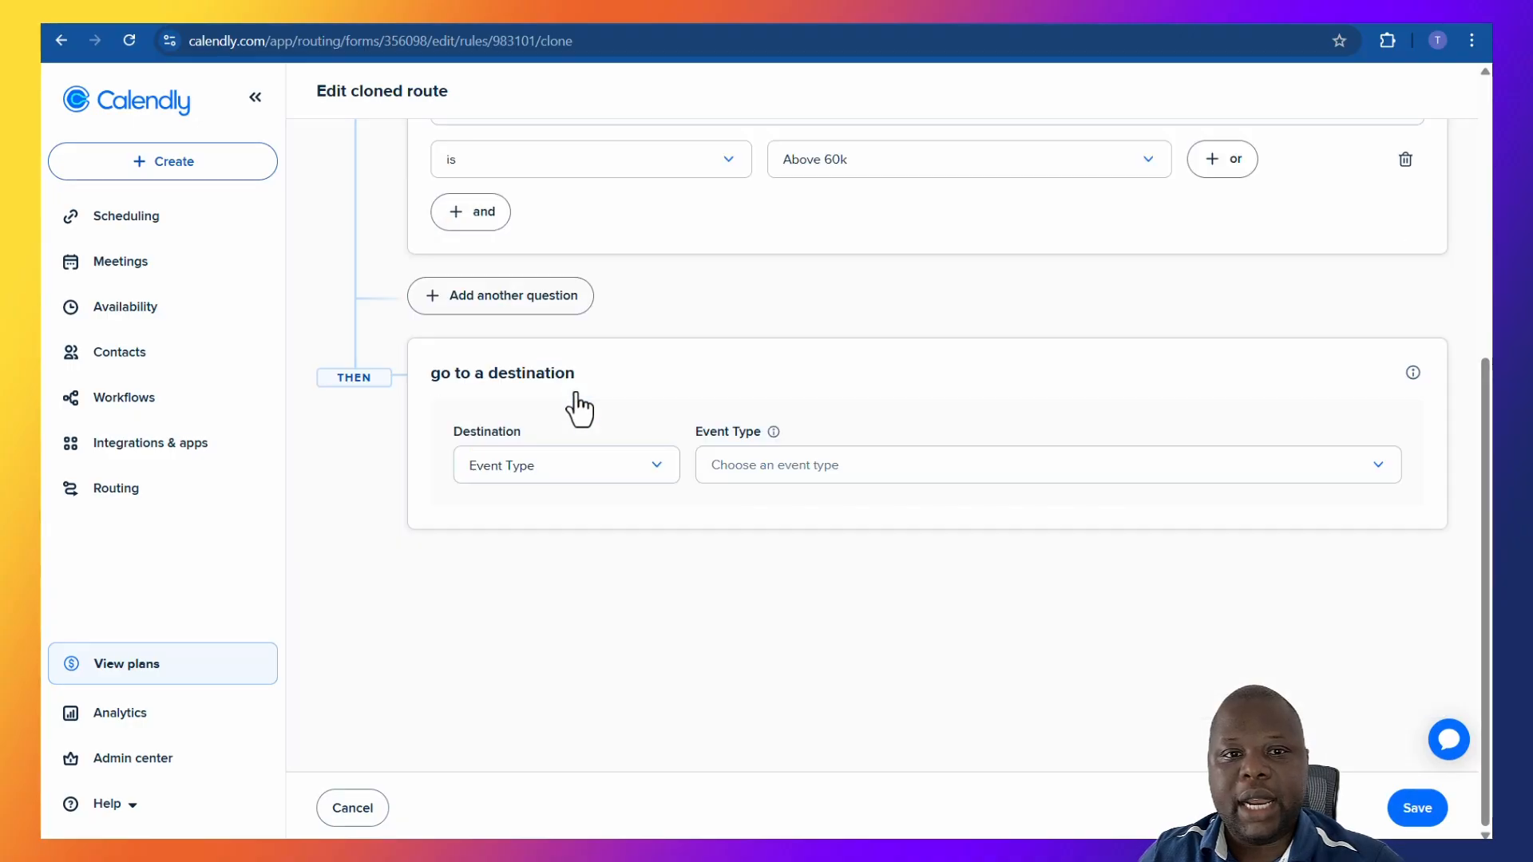
click(816, 478)
click(799, 533)
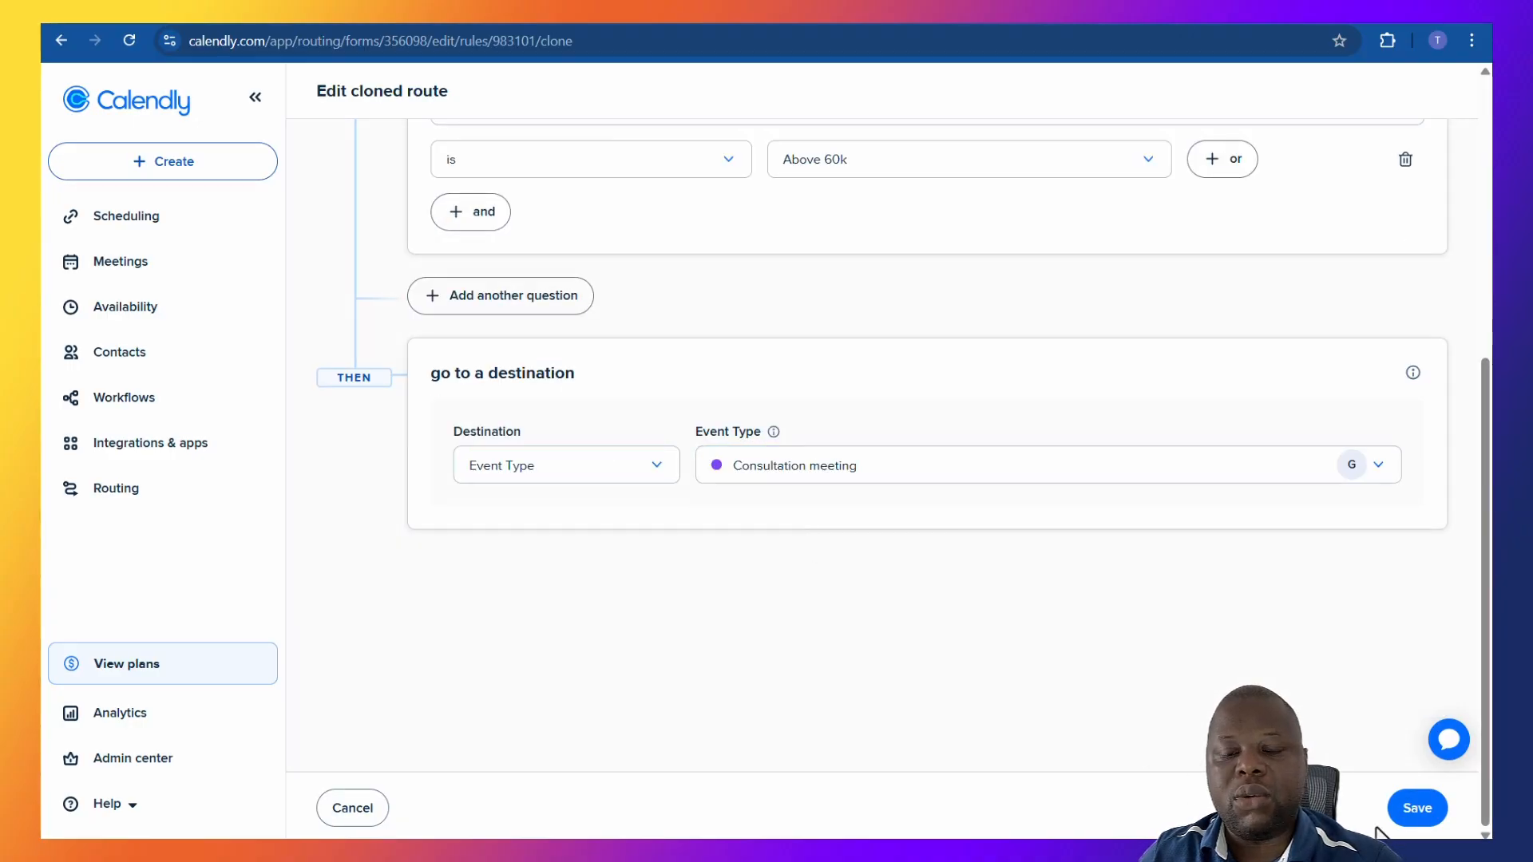
click(1413, 808)
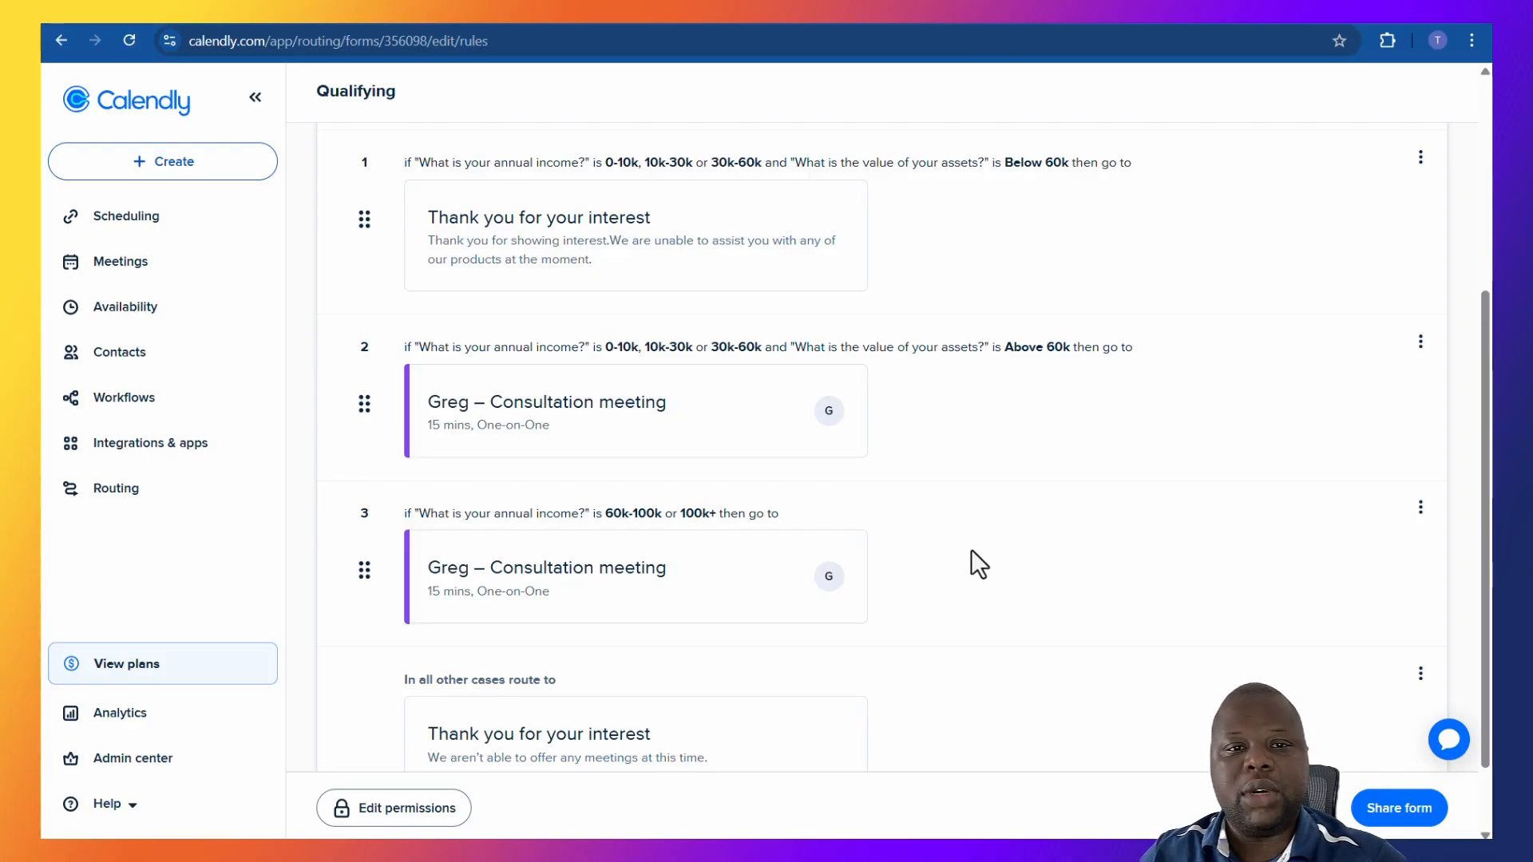
Step: Review the remaining routes and copy the Qualifying form's shareable routing link
scroll(933, 533, down, 2)
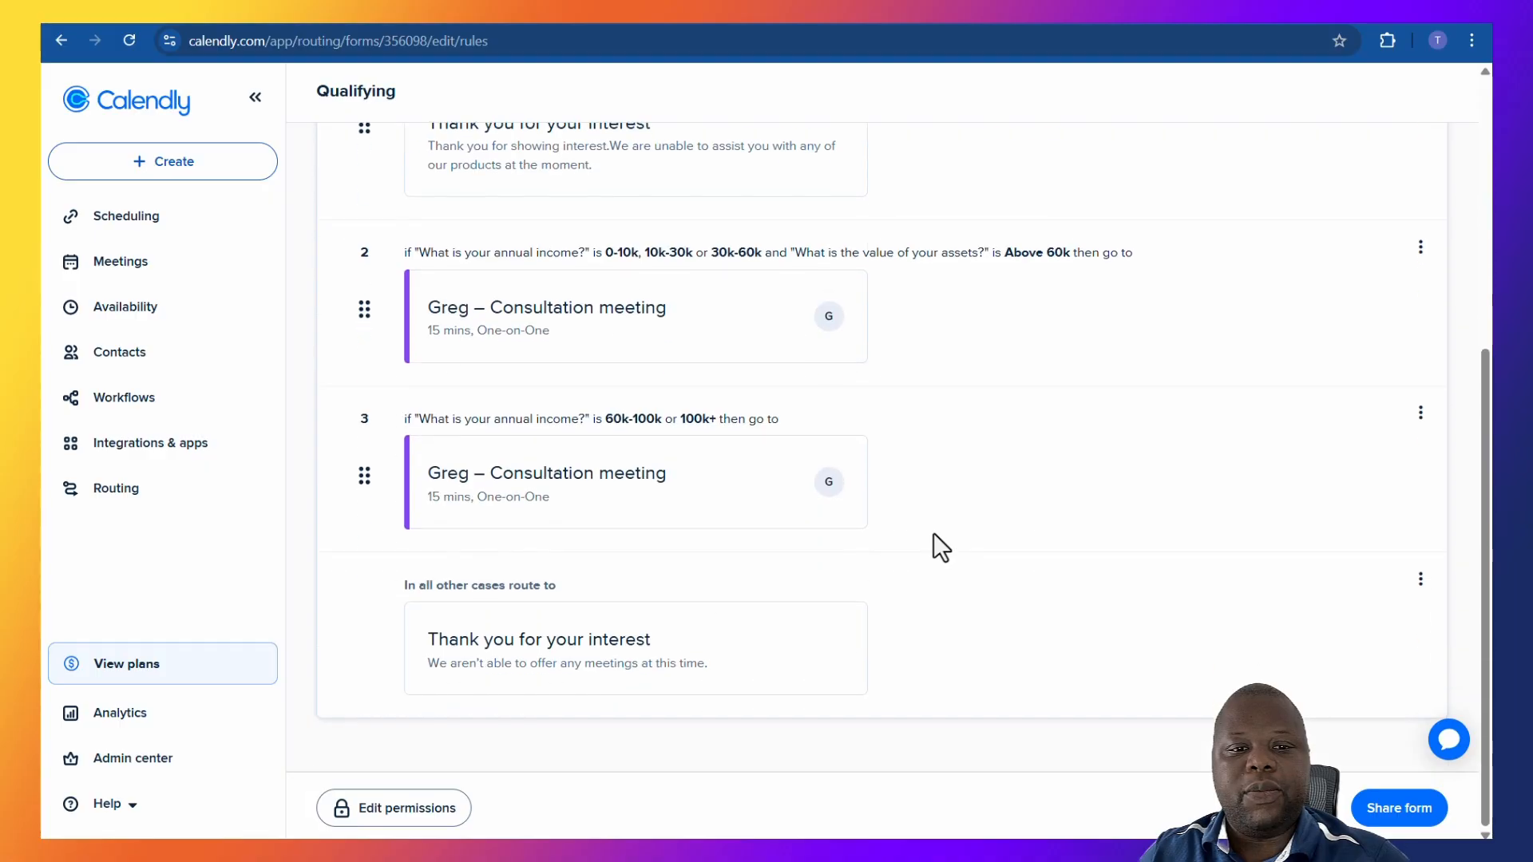
click(1397, 808)
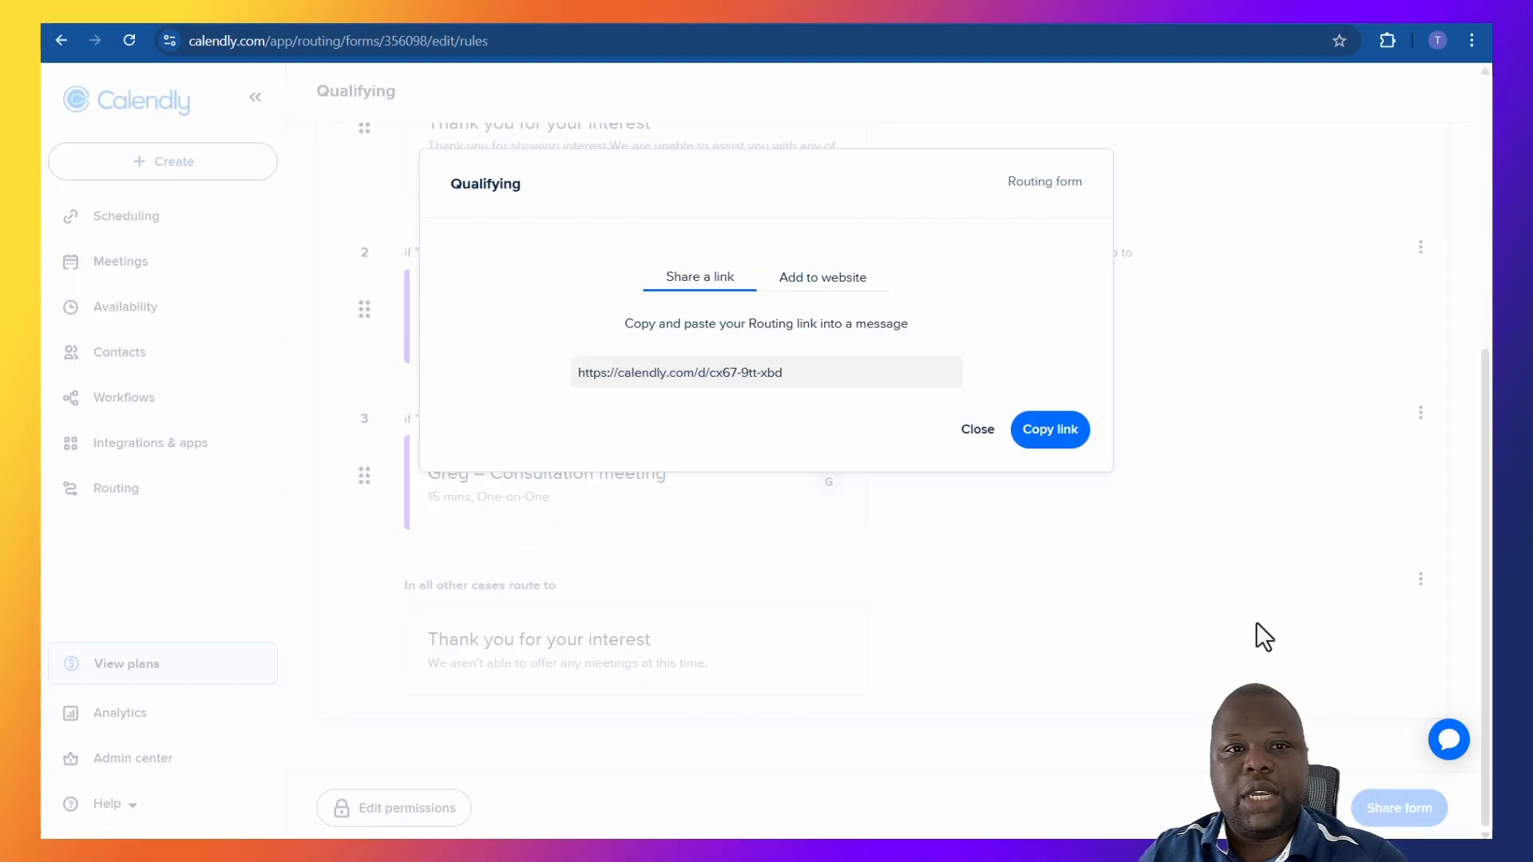
click(1058, 435)
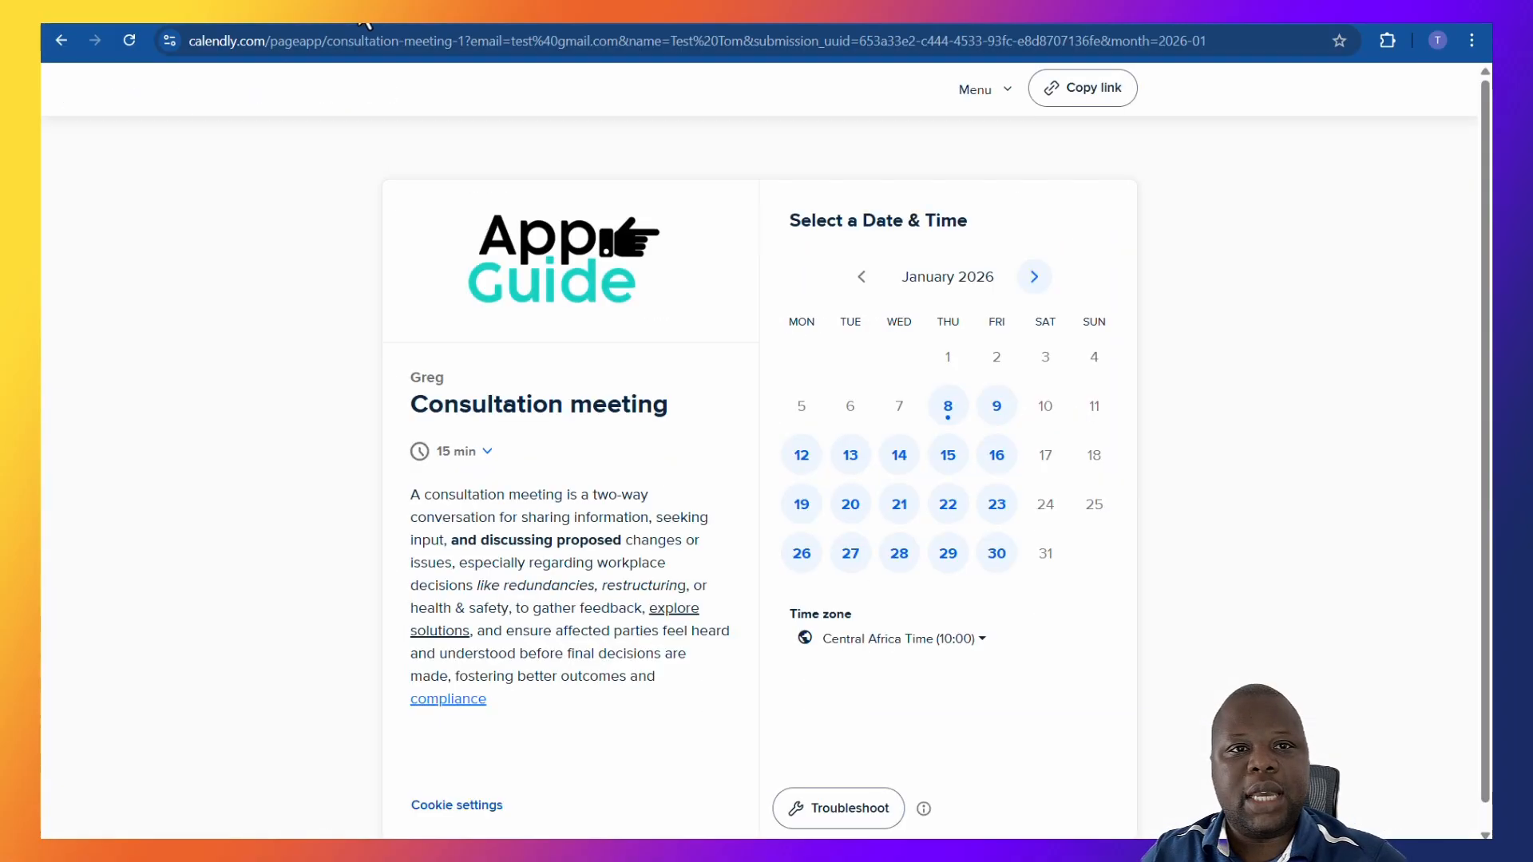
Step: Open the copied Qualifying routing link and submit a test response with annual income 10k-30k and assets Below 60k
click(378, 40)
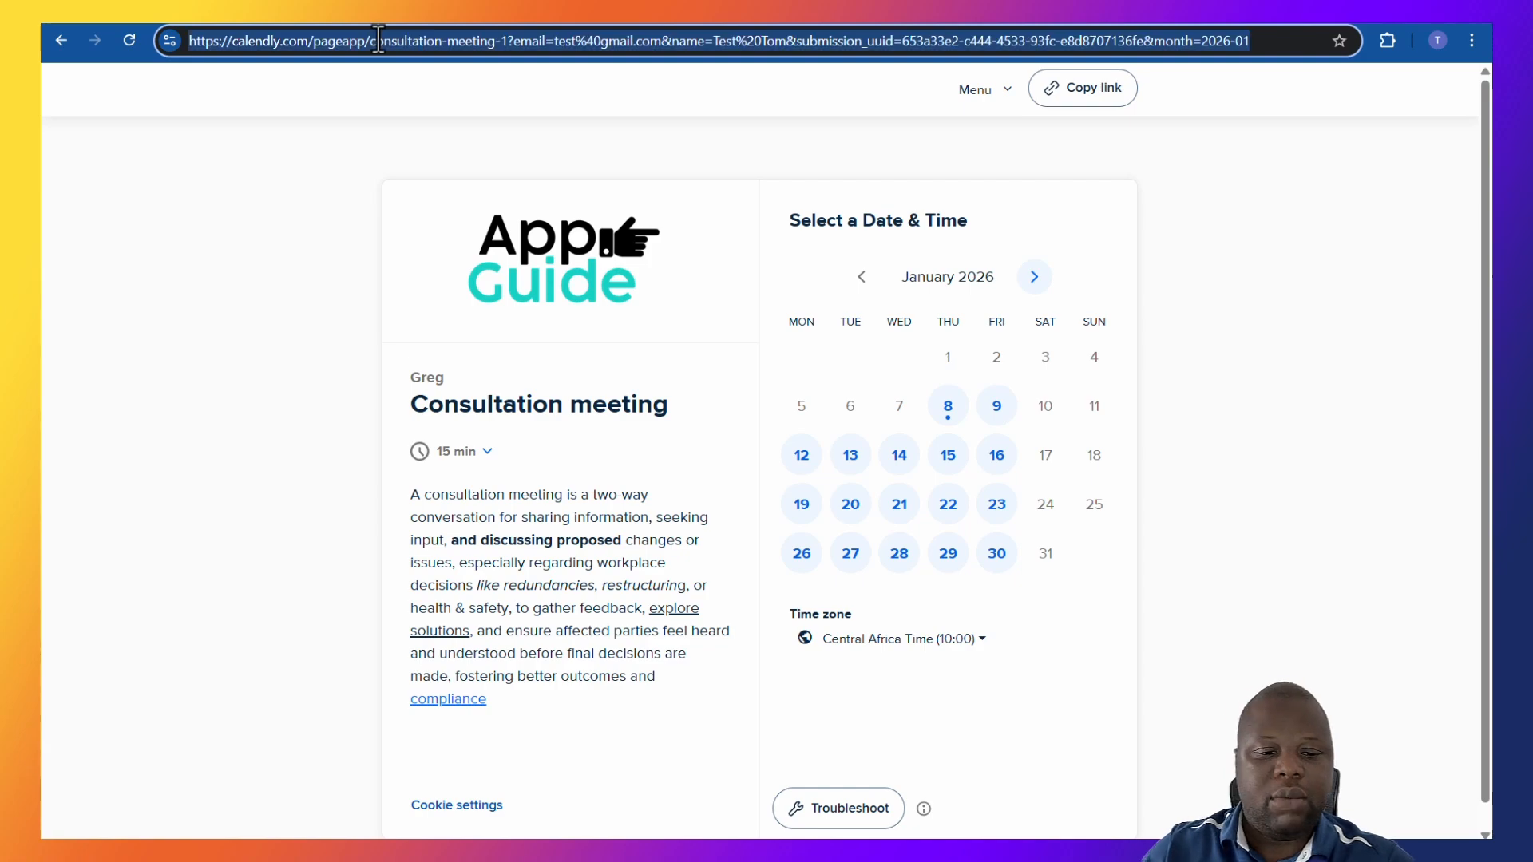
key(ctrl+v)
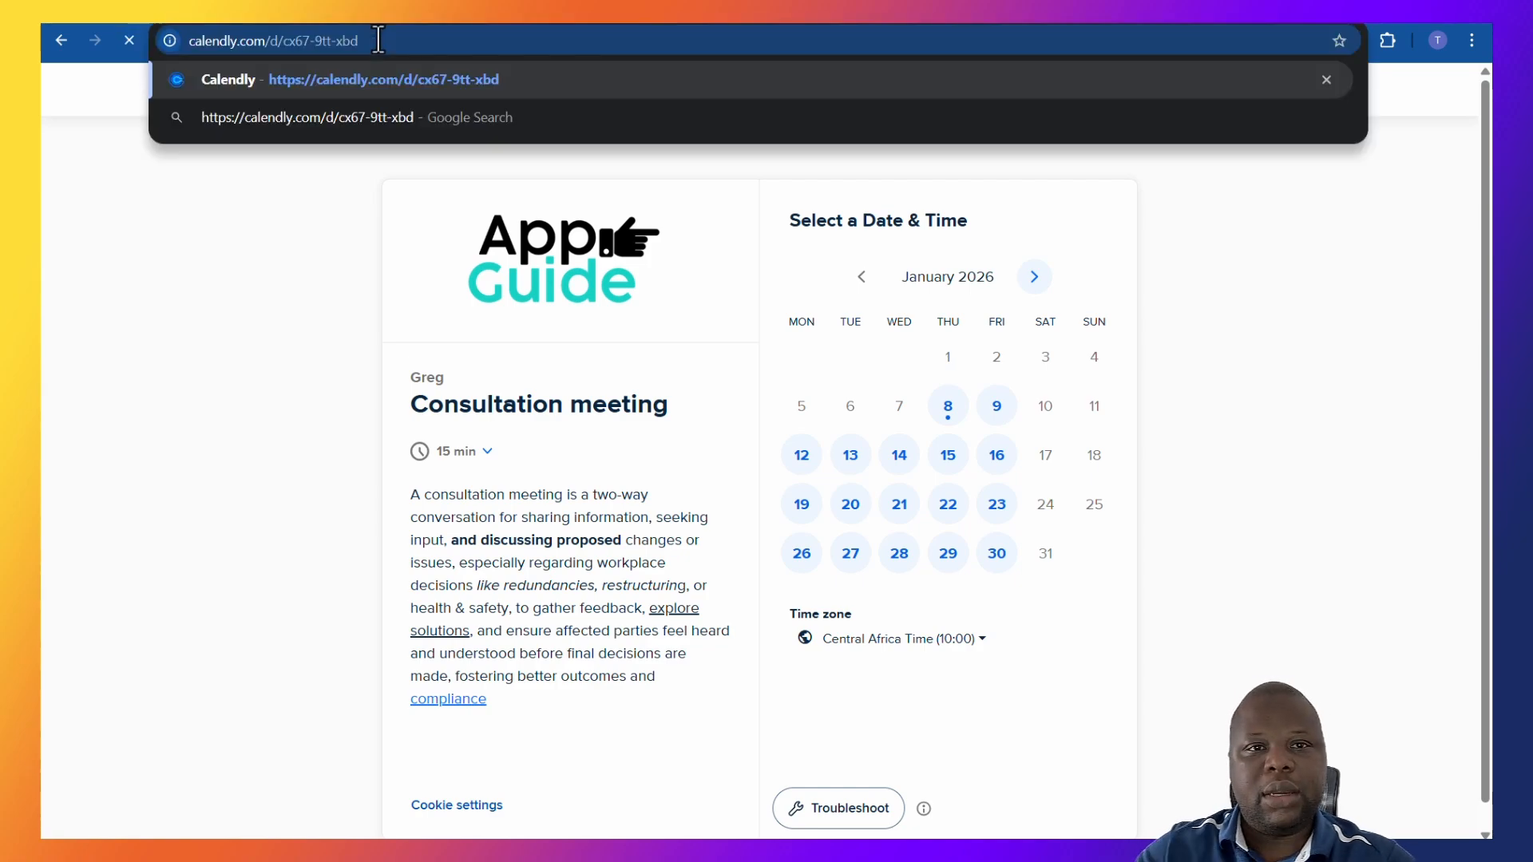
key(Return)
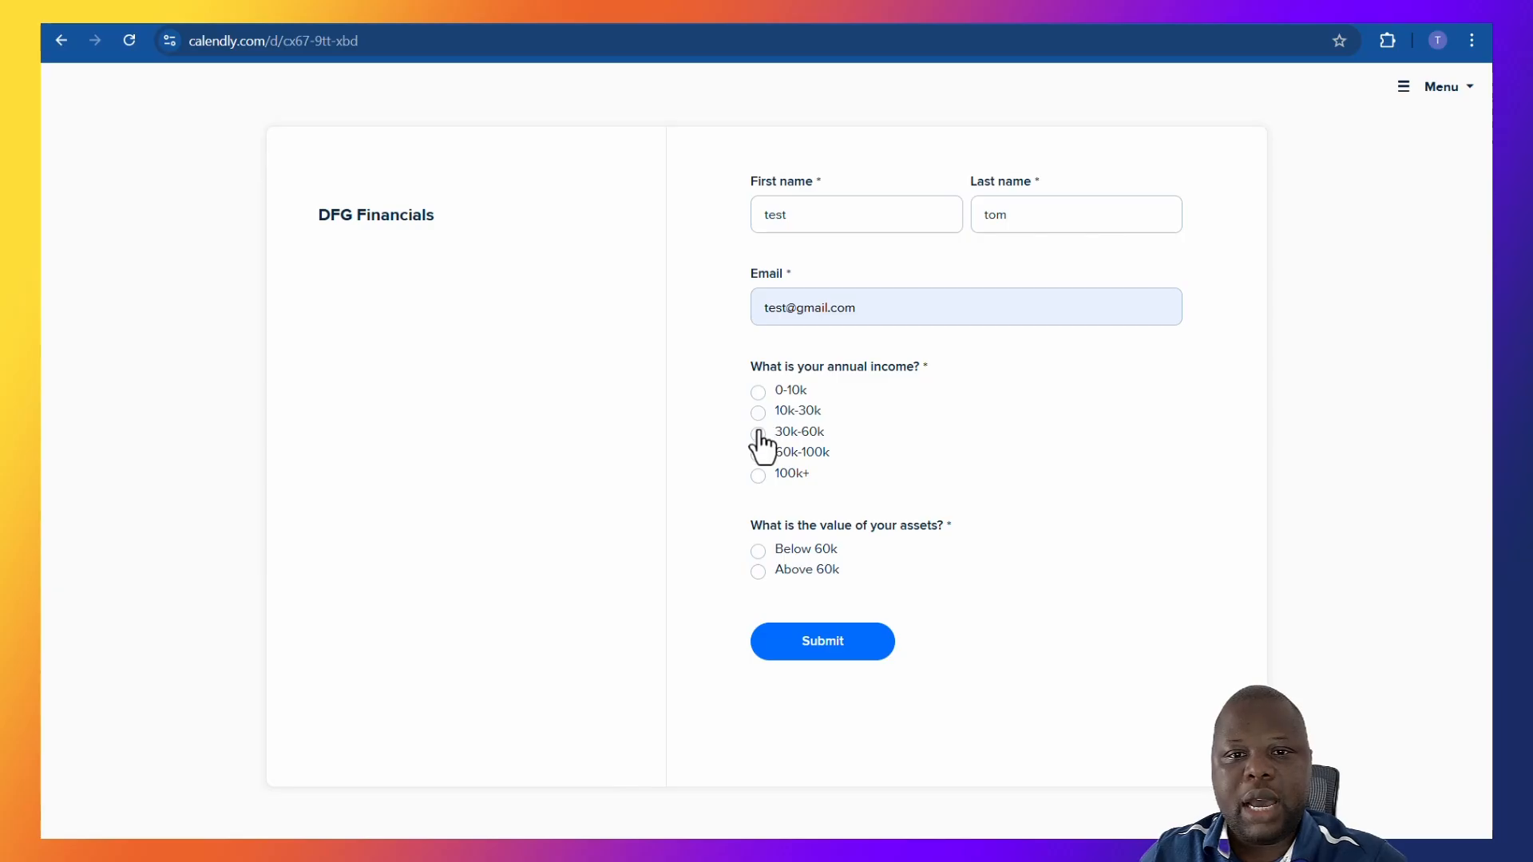
click(757, 552)
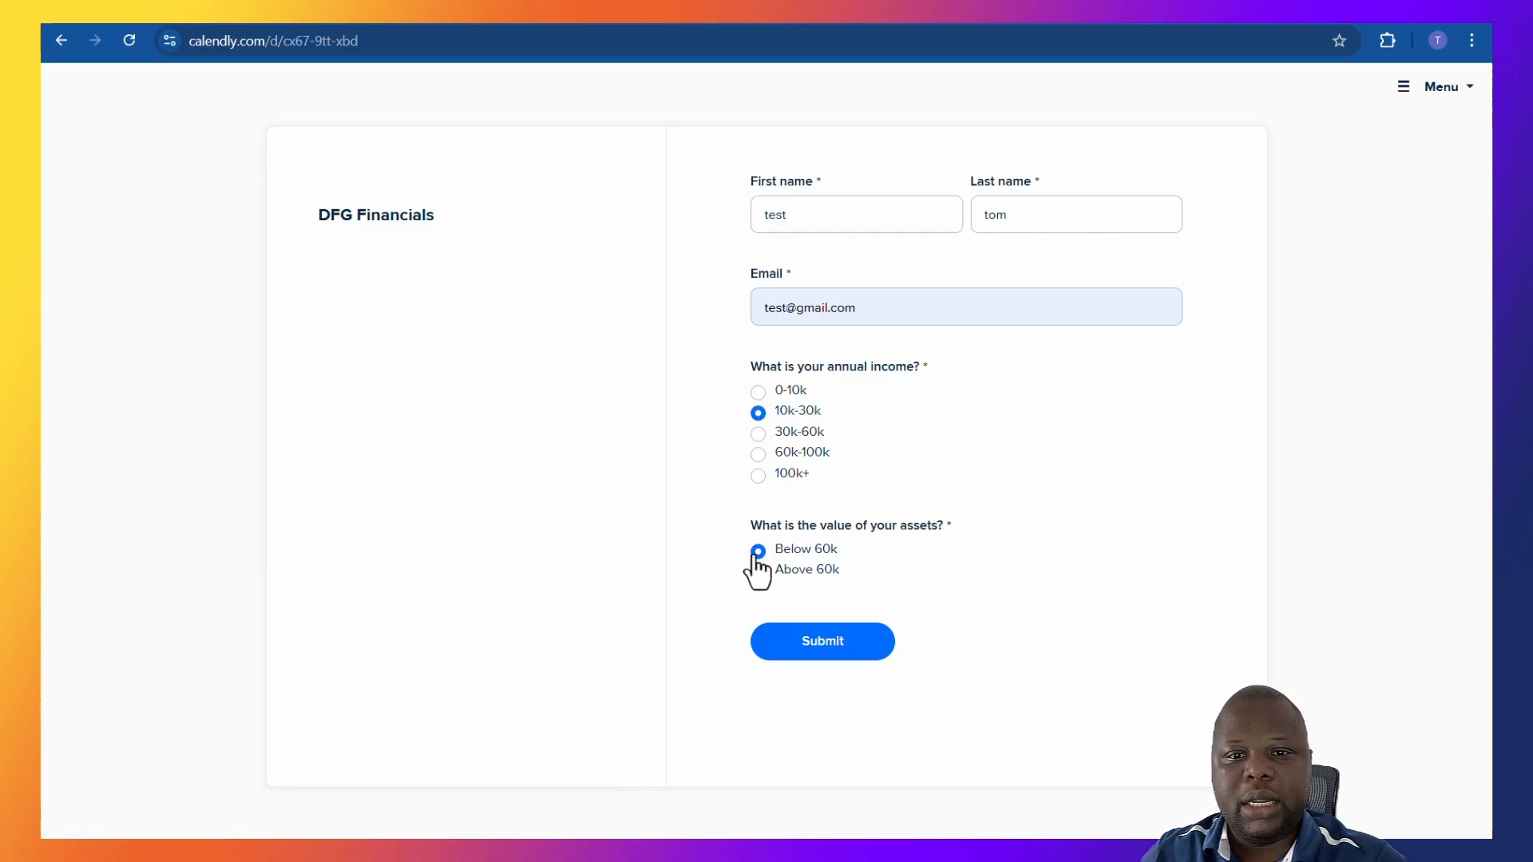
click(795, 662)
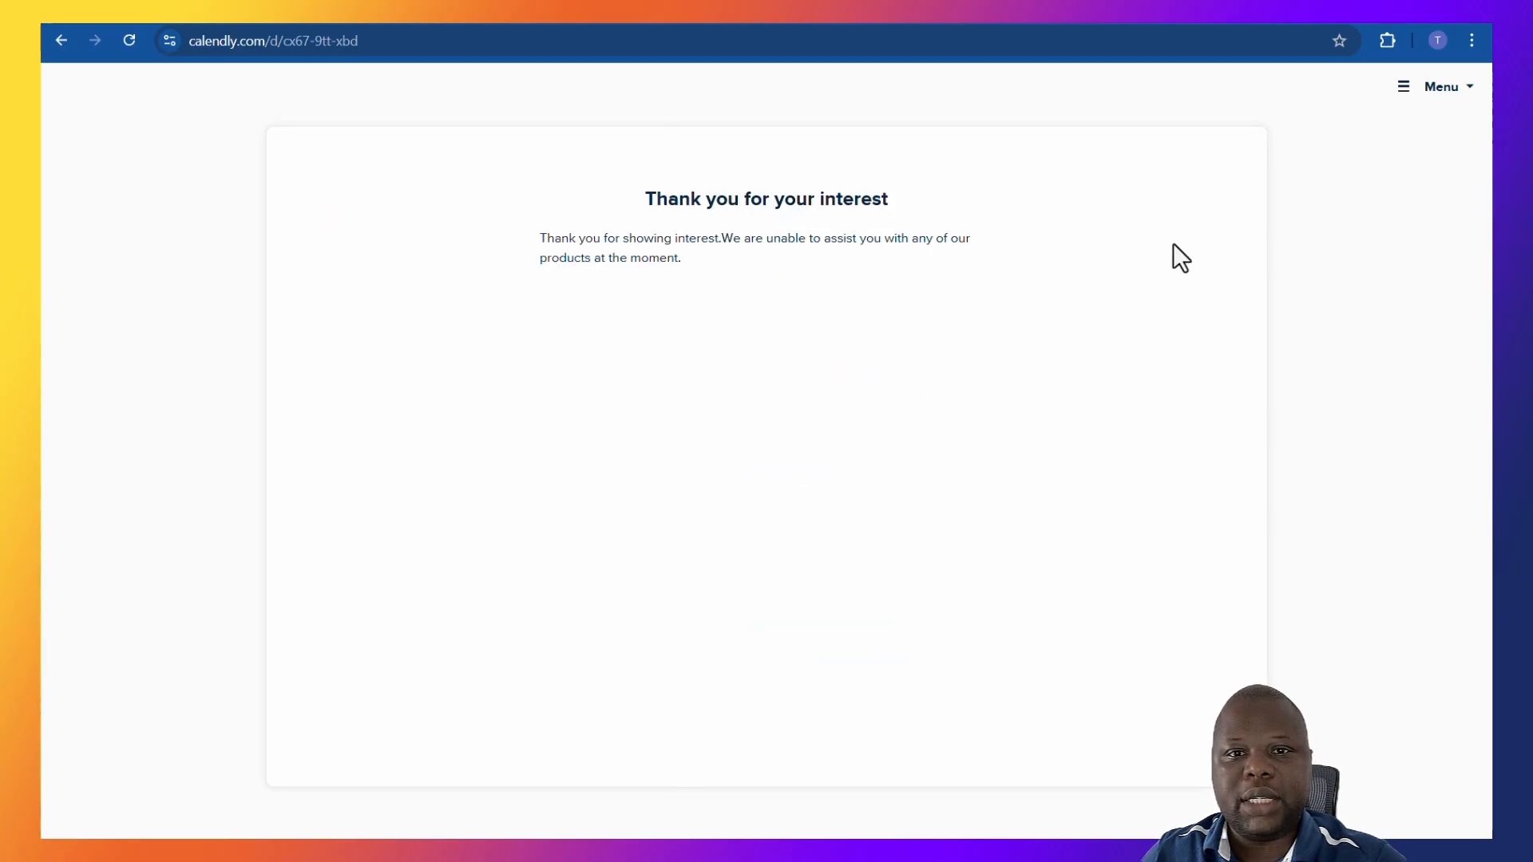
Step: Reload the Qualifying form and submit another test response with annual income 0-10k and assets Above 60k
click(360, 42)
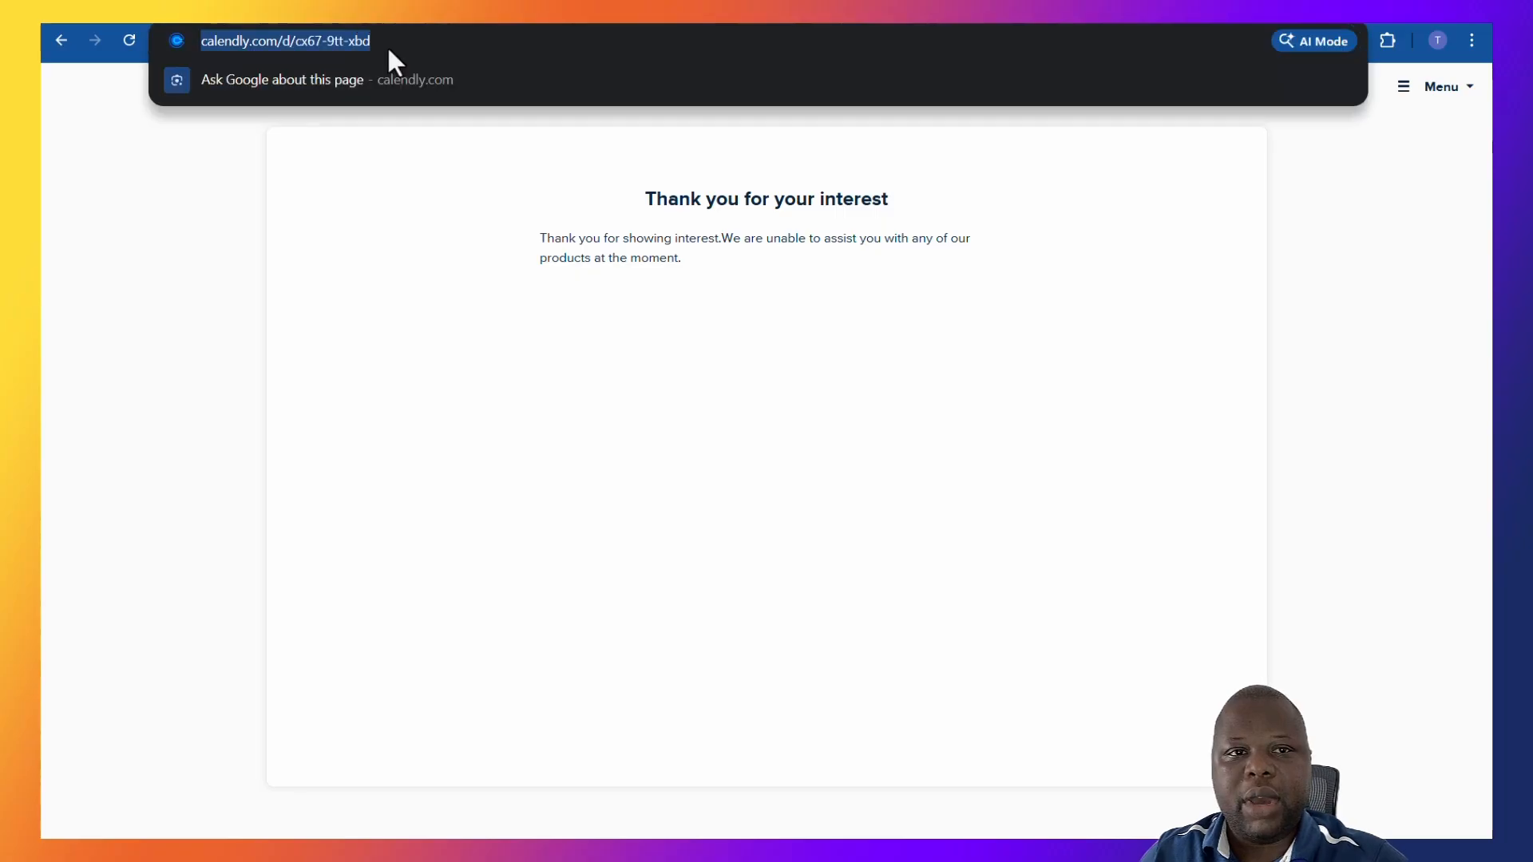
key(Return)
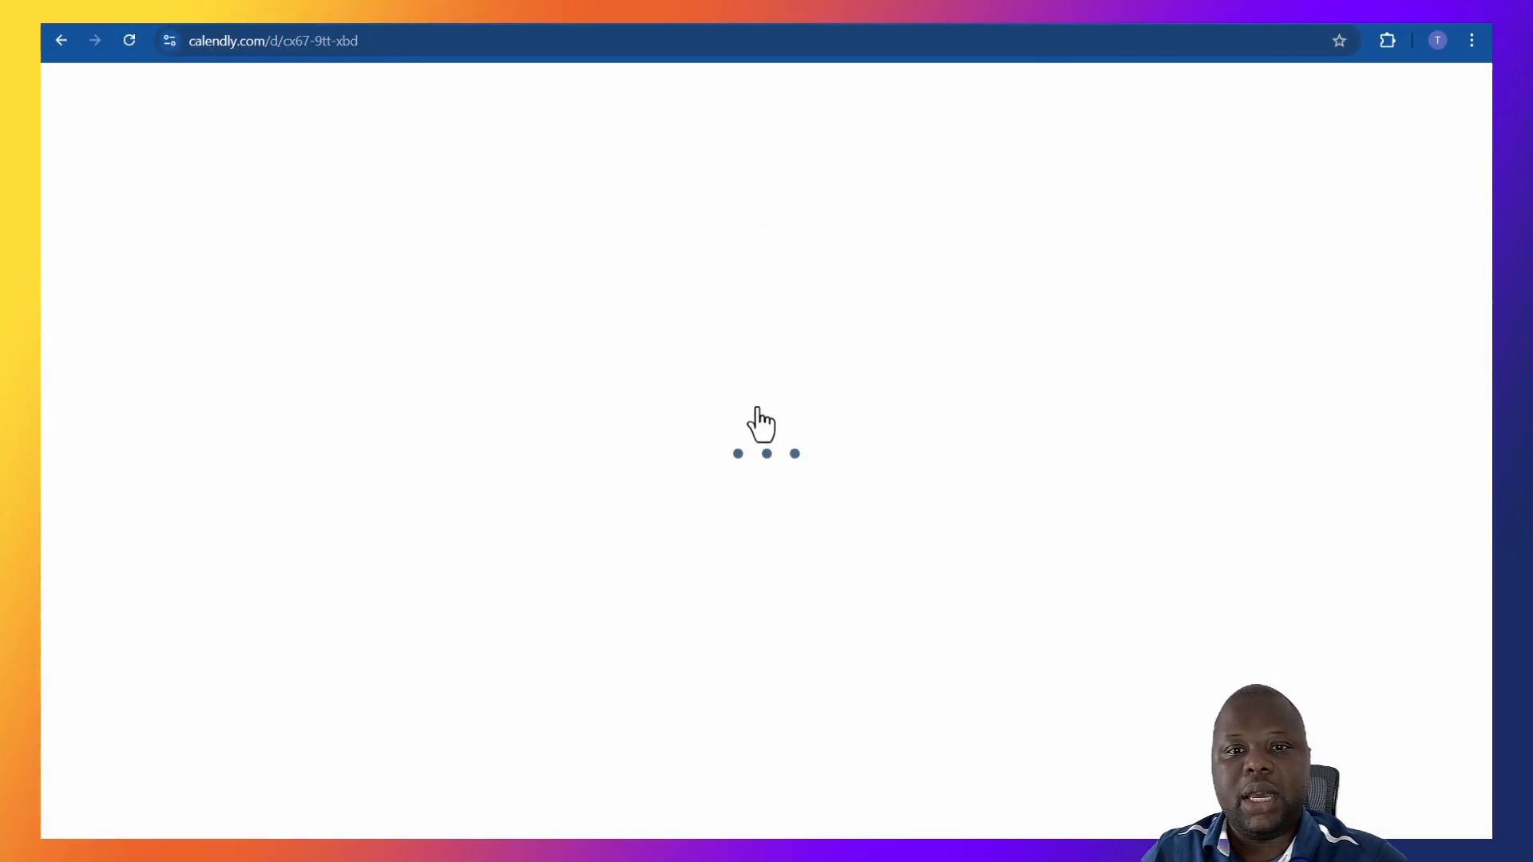
click(755, 396)
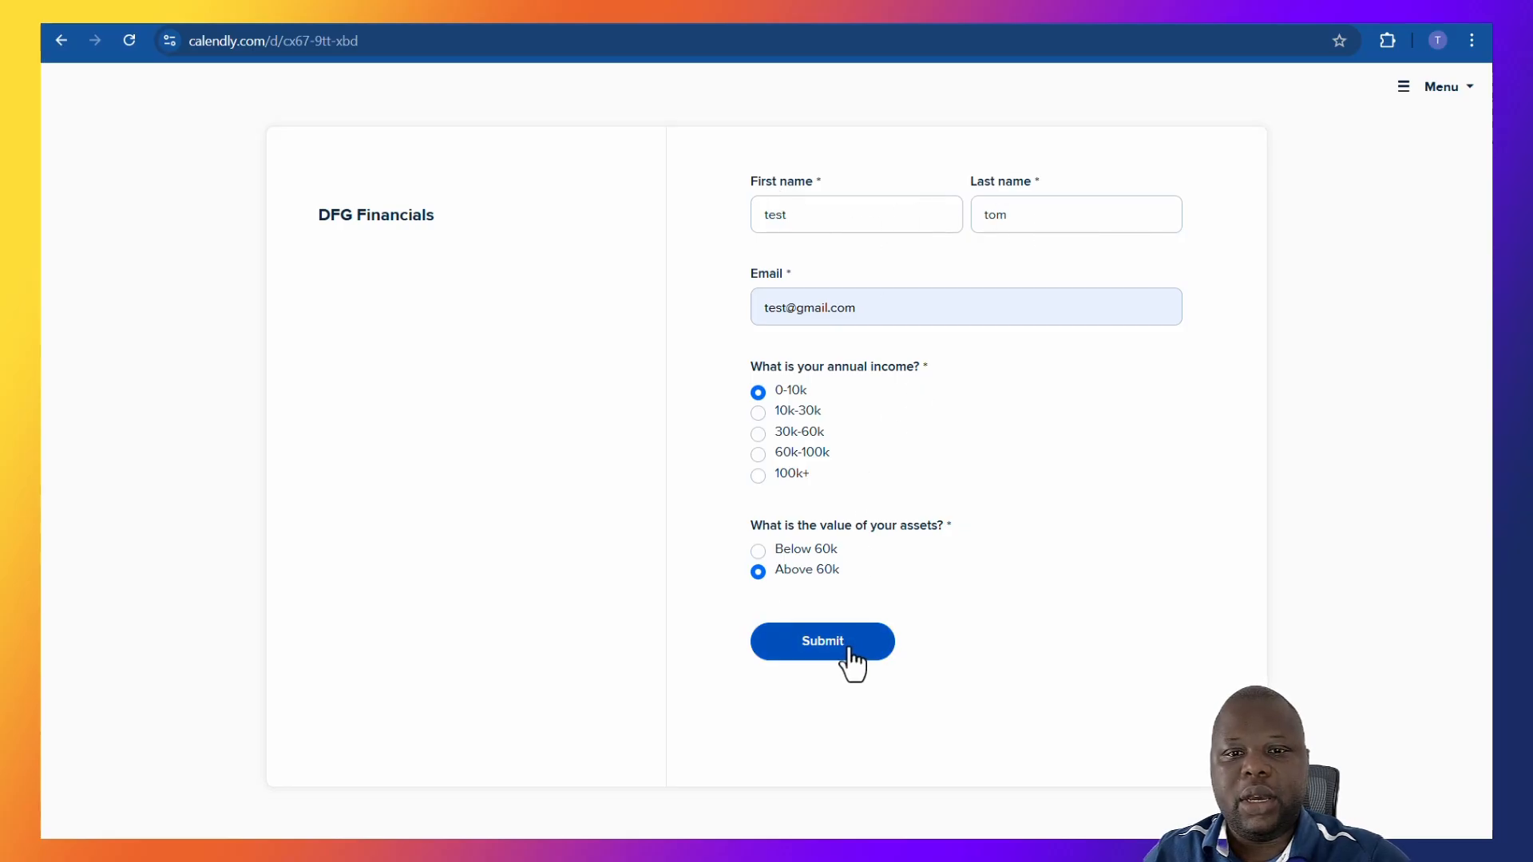
click(806, 641)
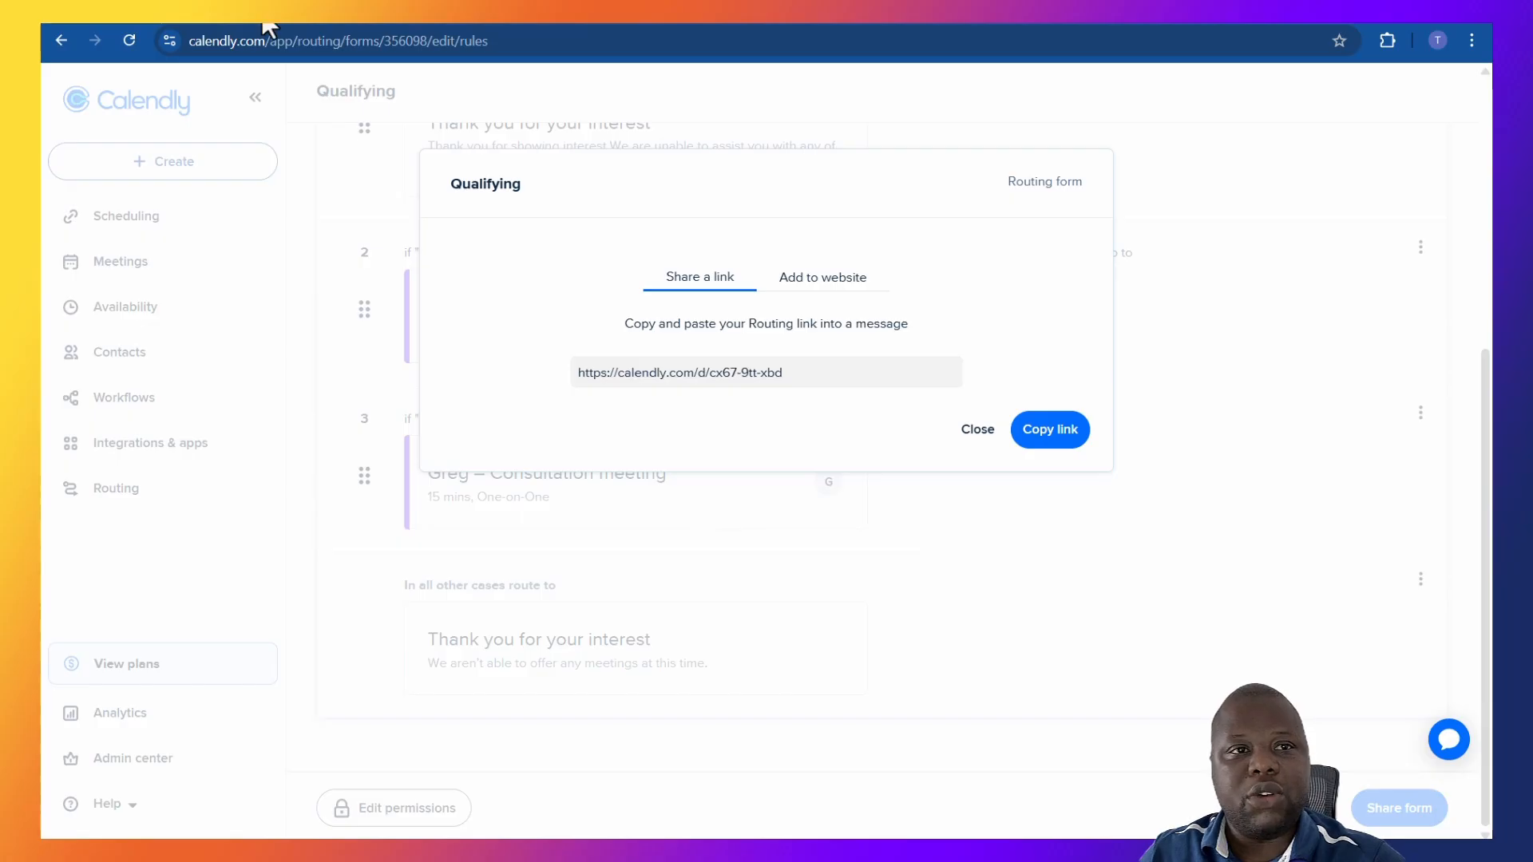
Step: Close the Qualifying form's sharing dialog and return to the list of routing forms
click(977, 431)
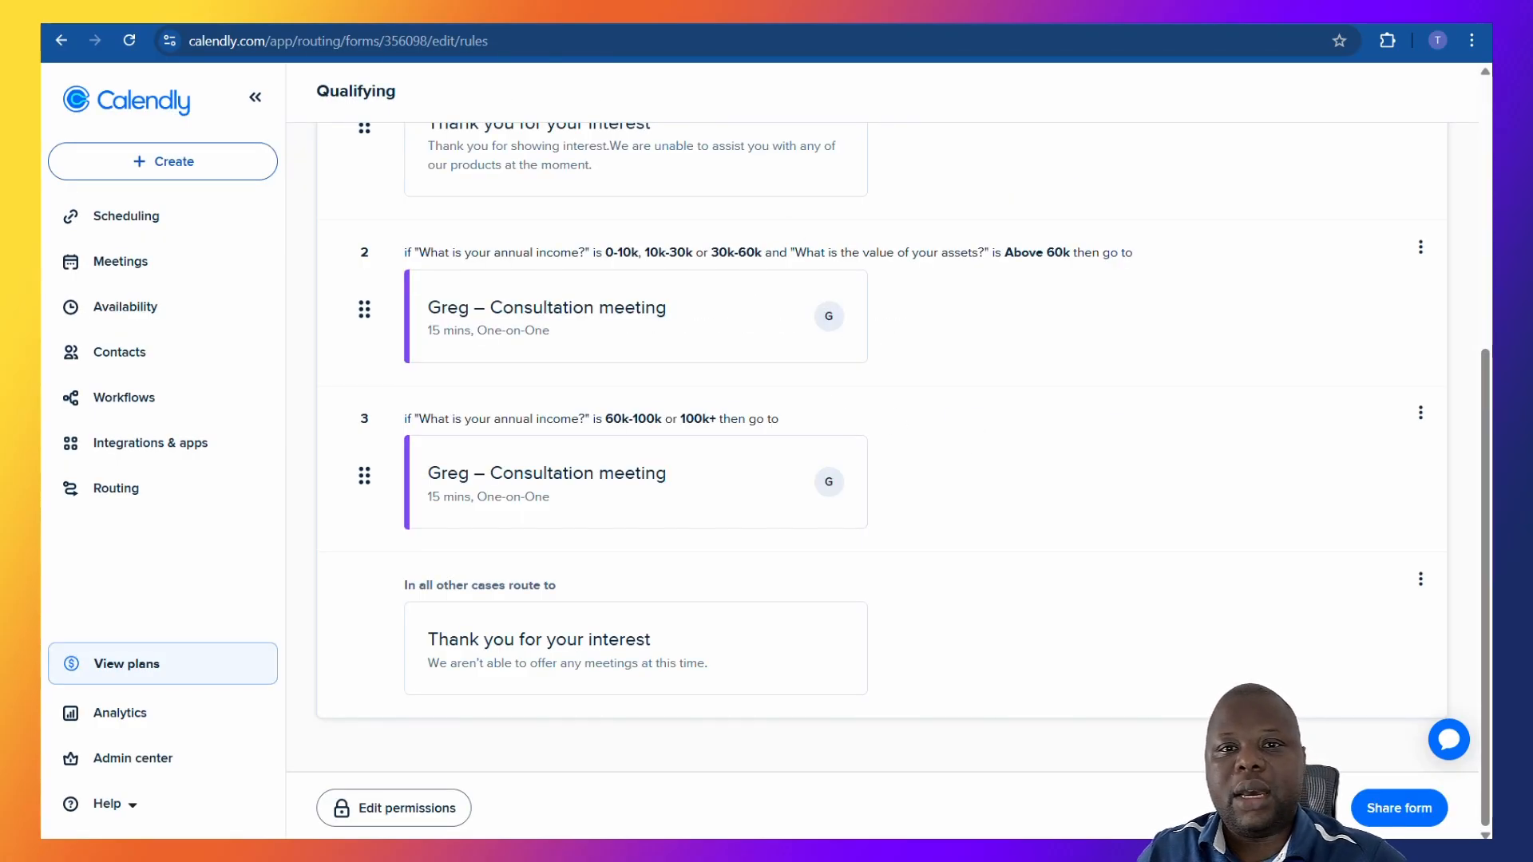
scroll(1413, 471, up, 2)
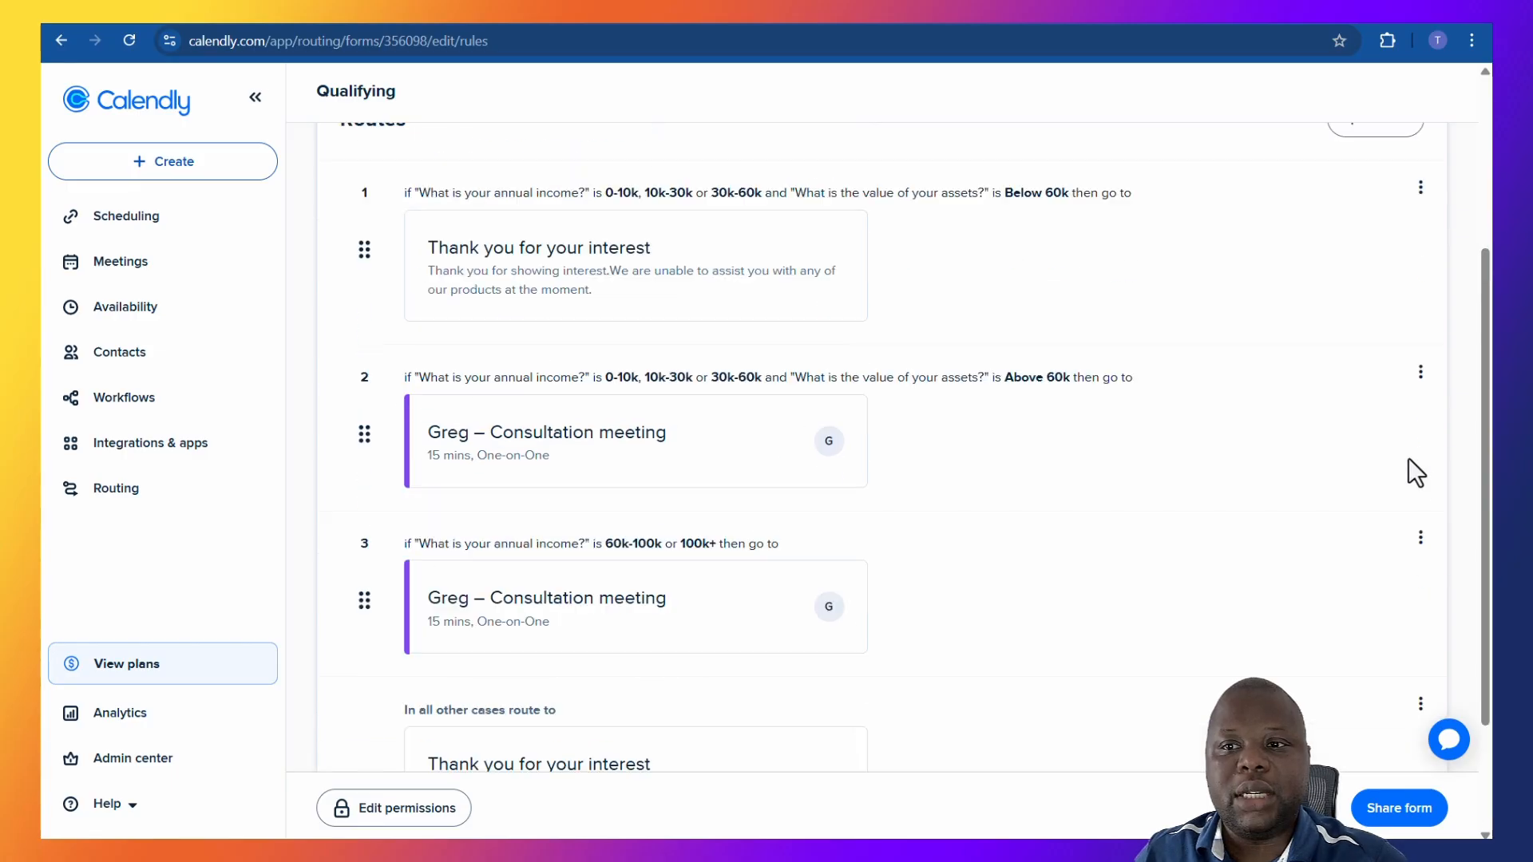
scroll(1408, 457, up, 5)
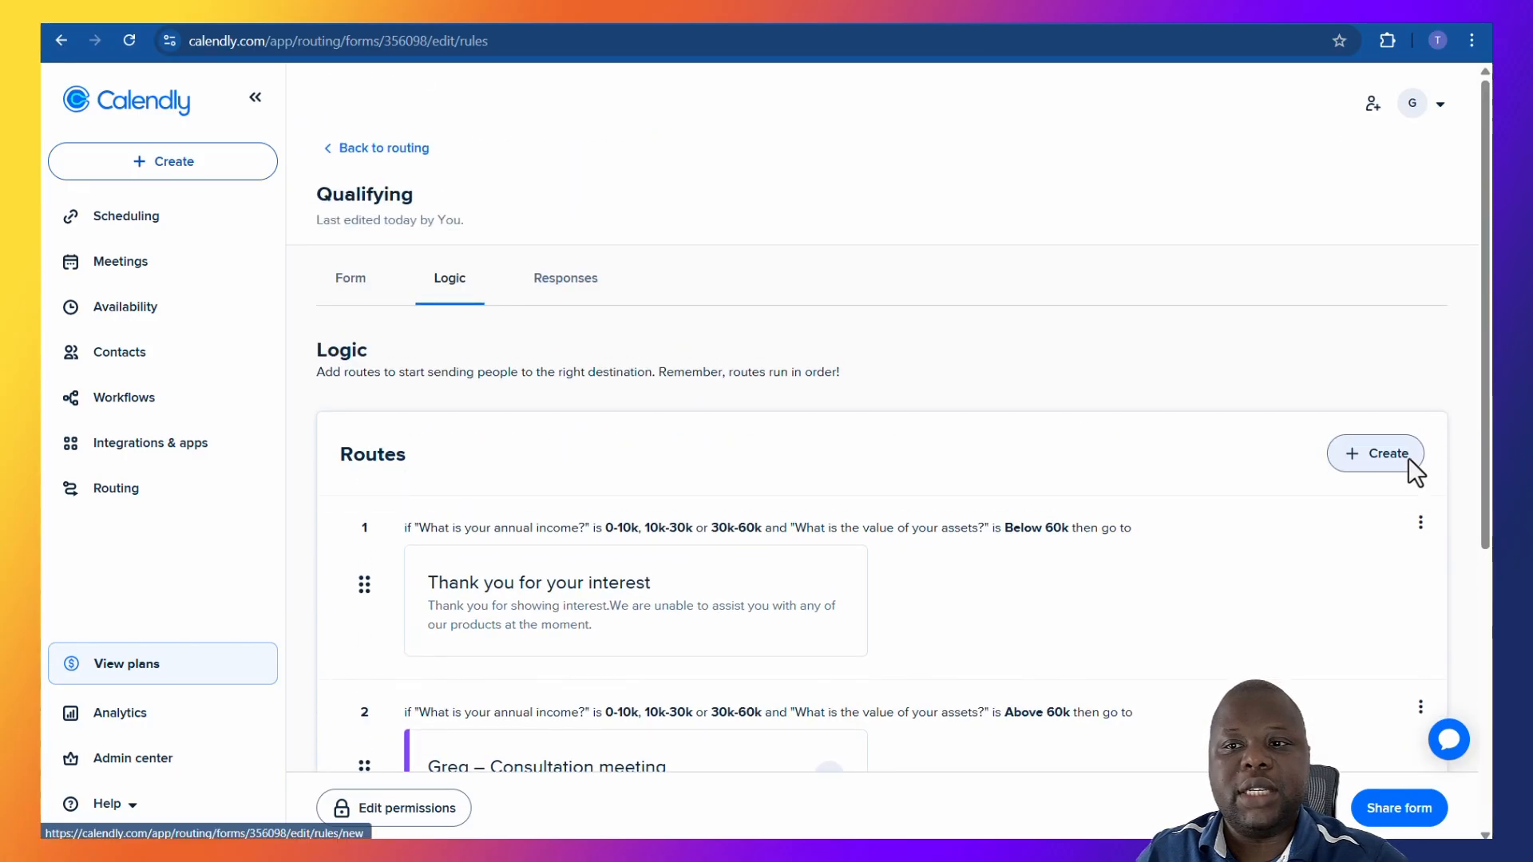
click(384, 151)
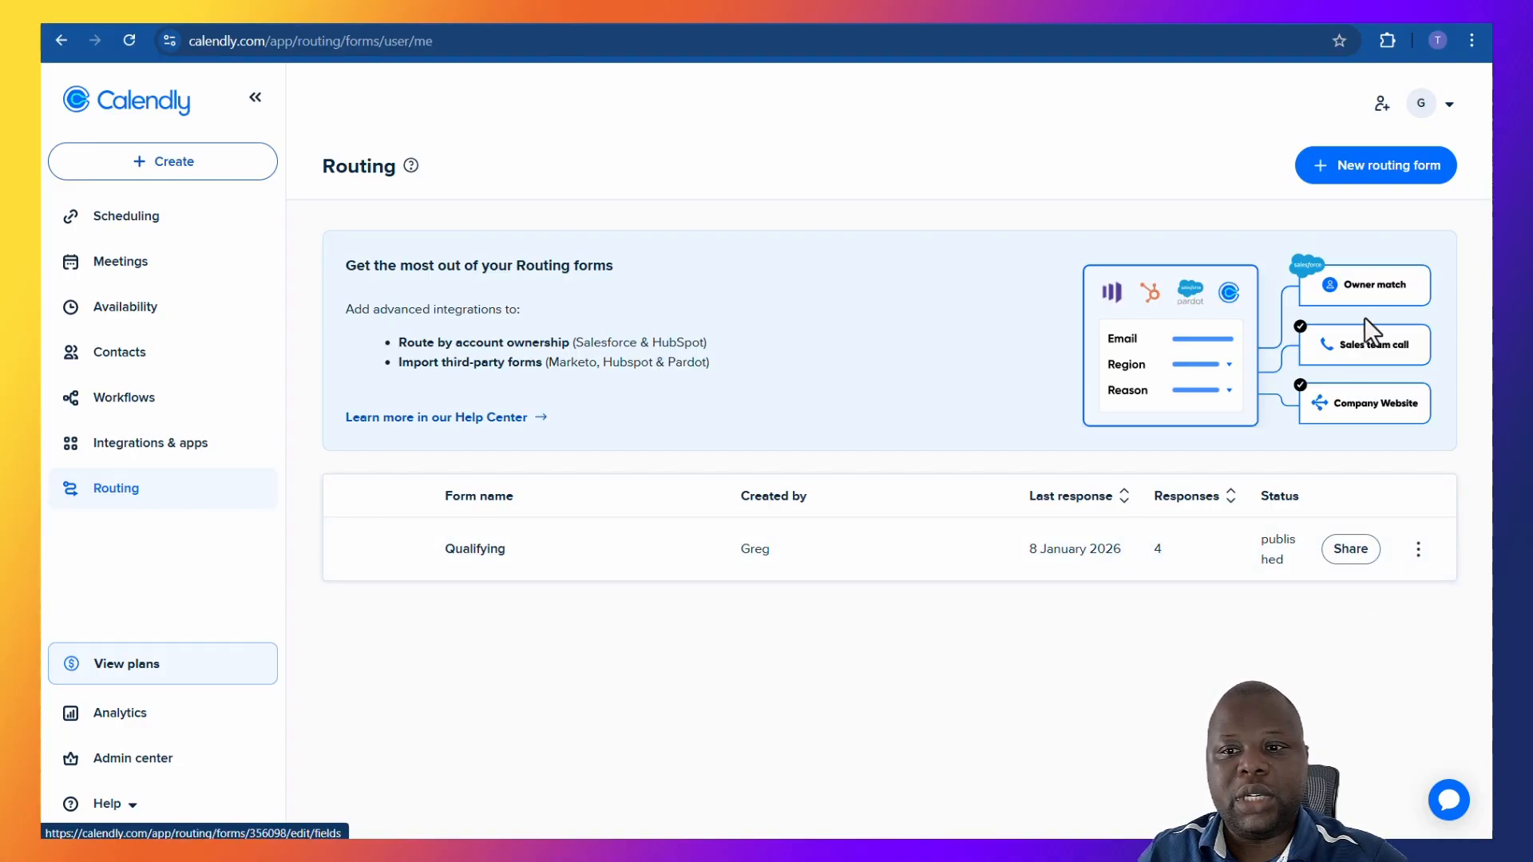
Step: Create a new routing form from scratch named "Direct to meeting"
click(1380, 174)
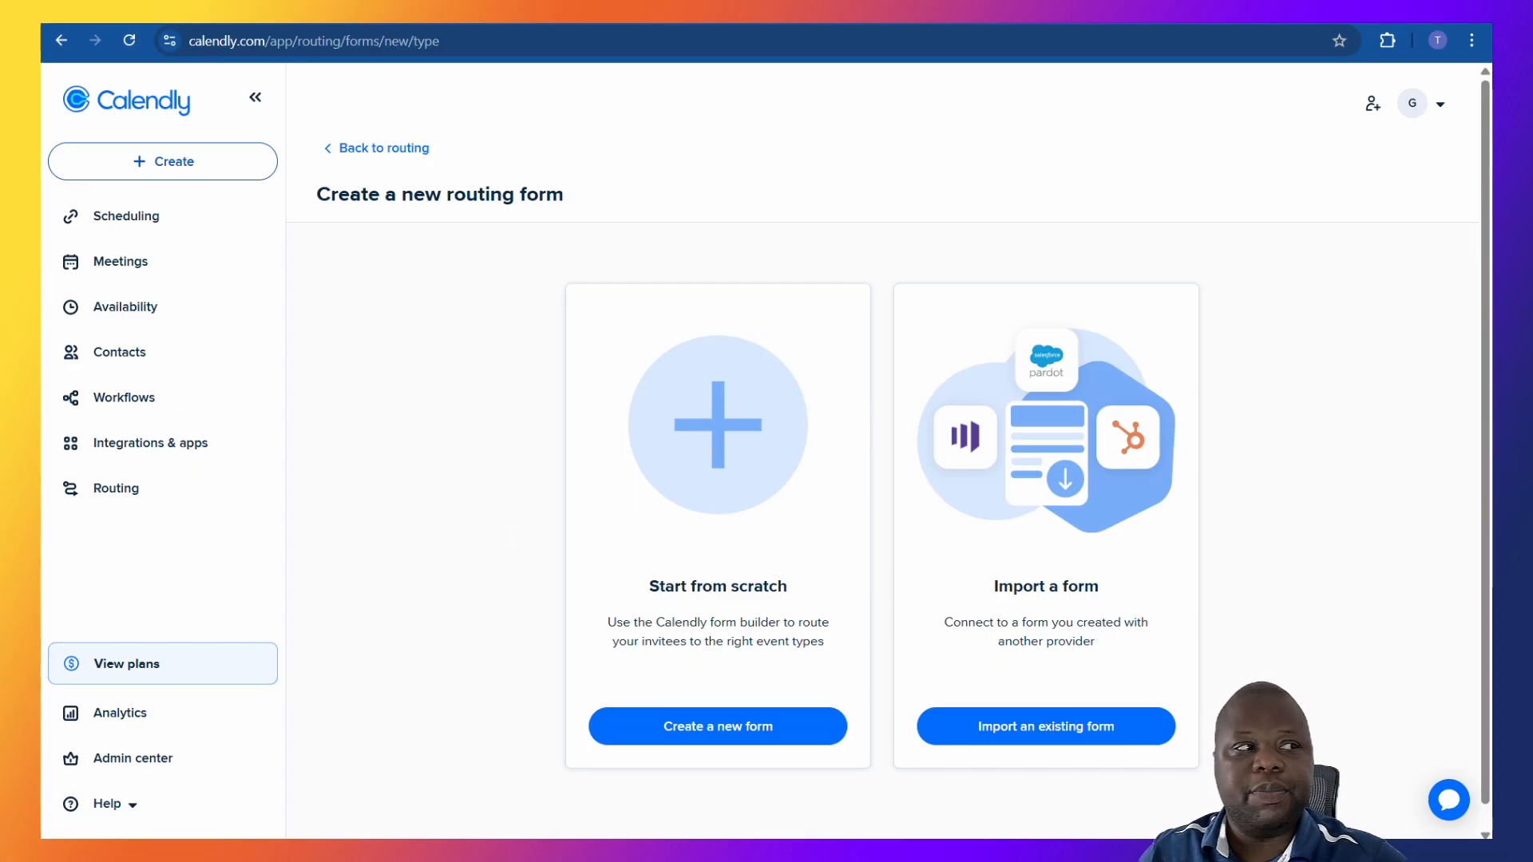
click(769, 722)
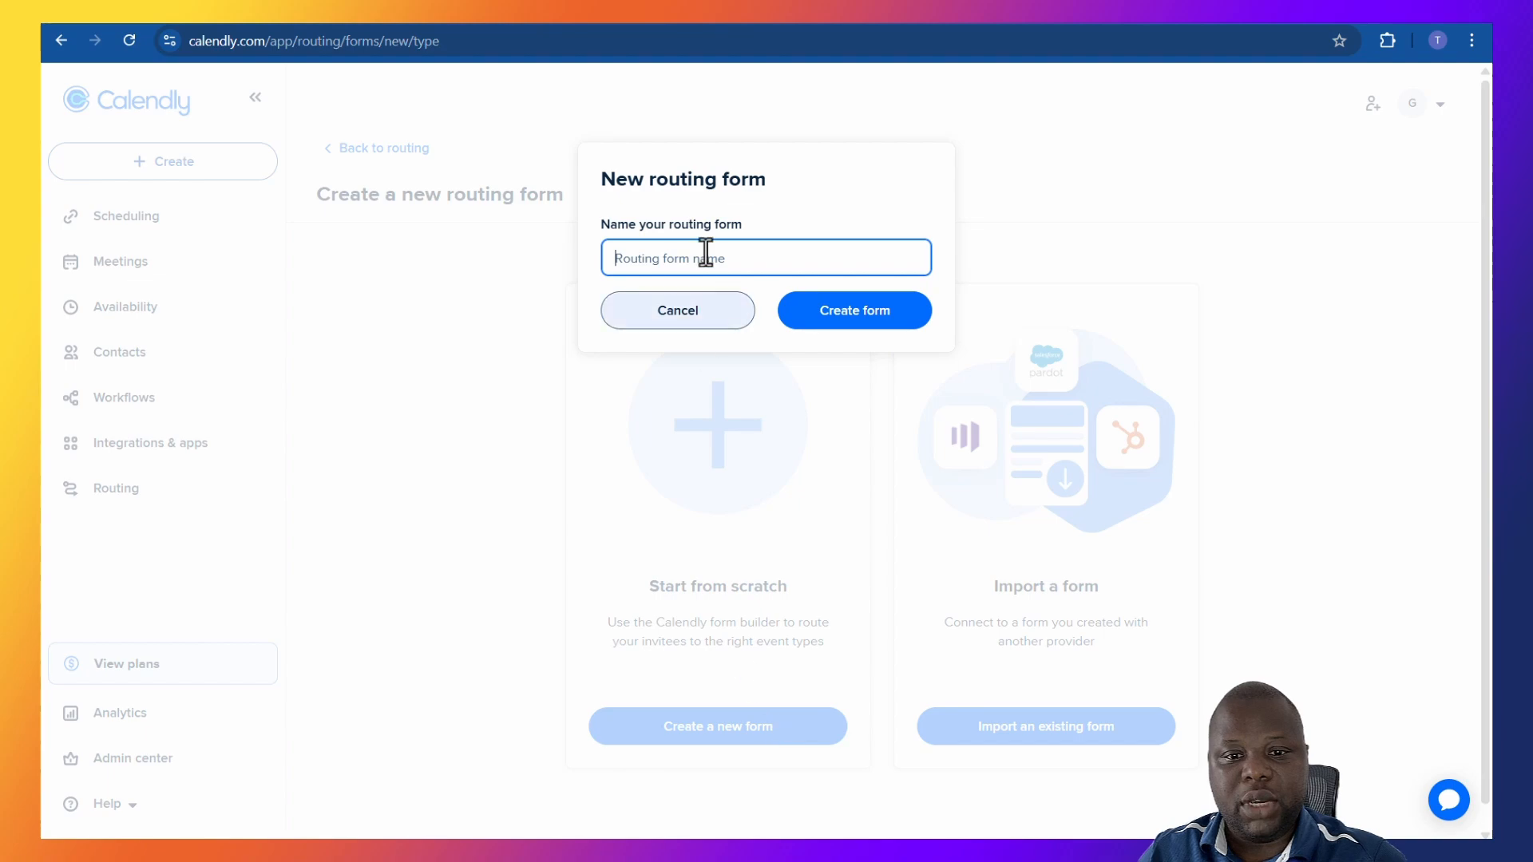
text(Direct to meeting)
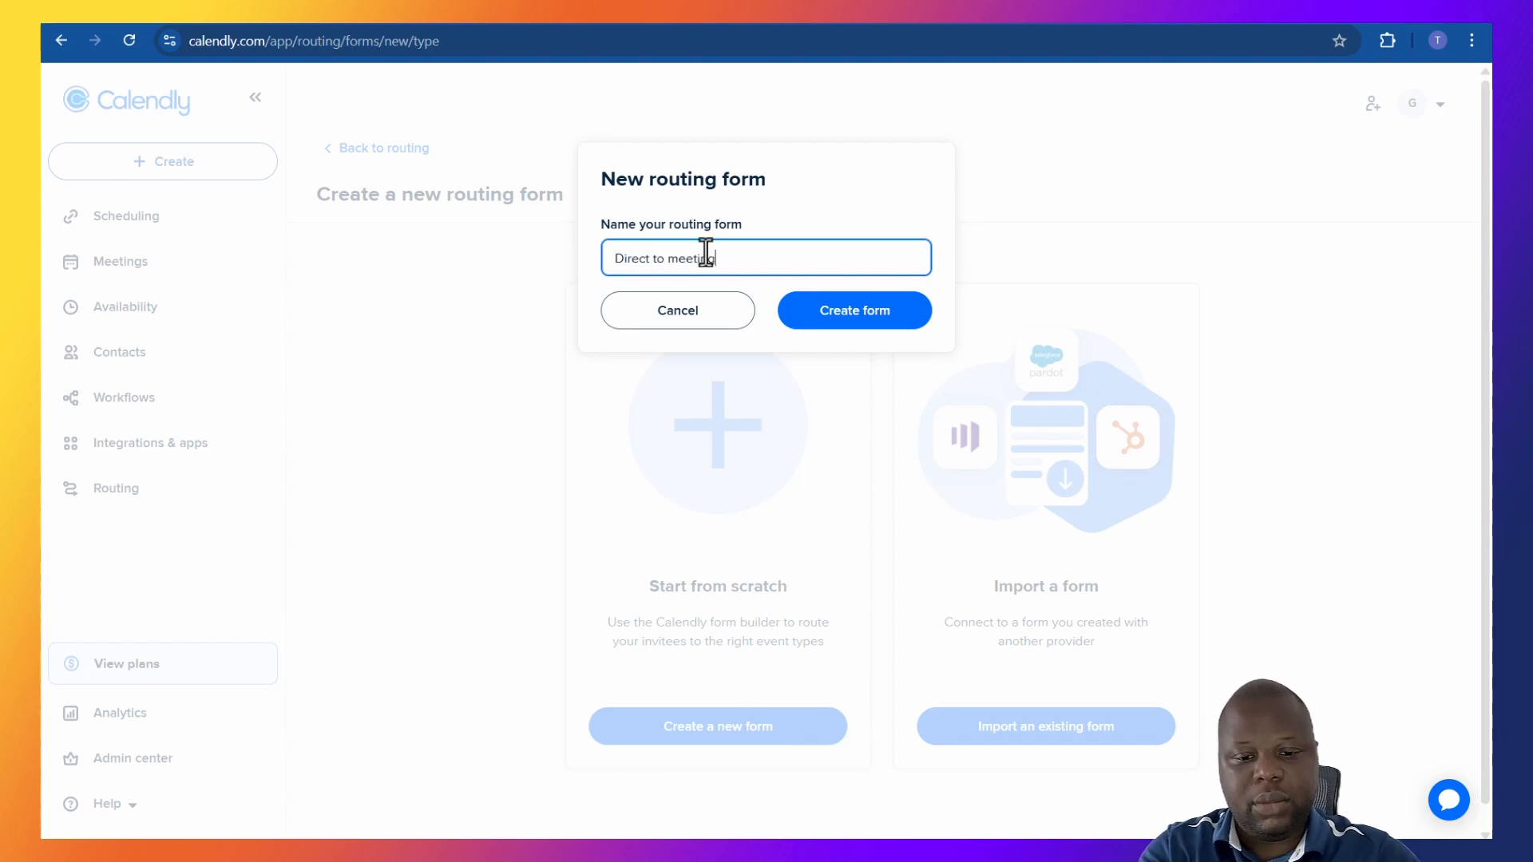
click(876, 317)
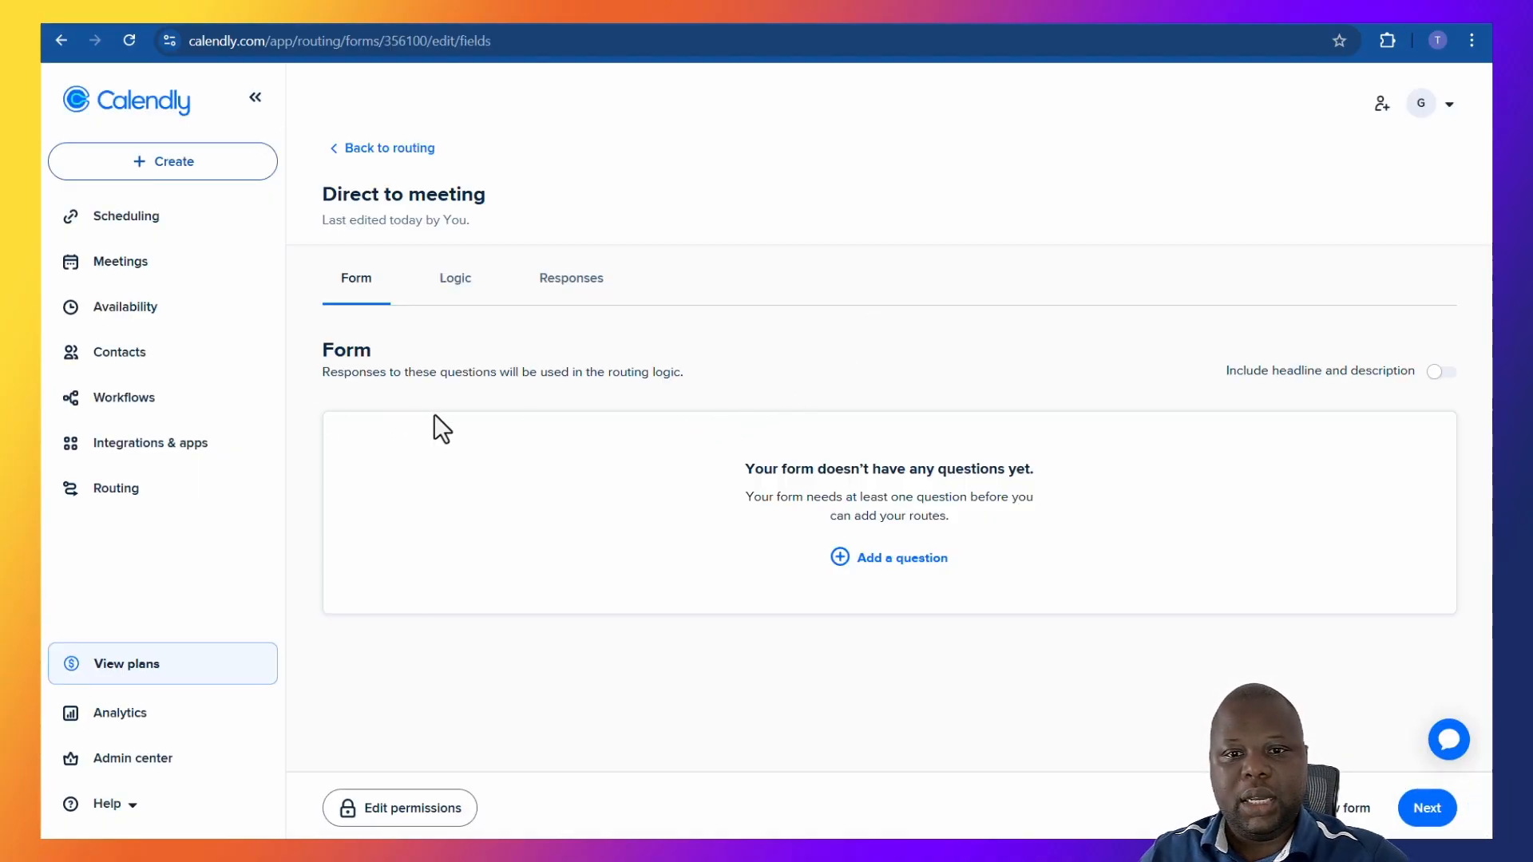
Step: Add a radio button question to the form reading "What would you like to do?"
click(882, 559)
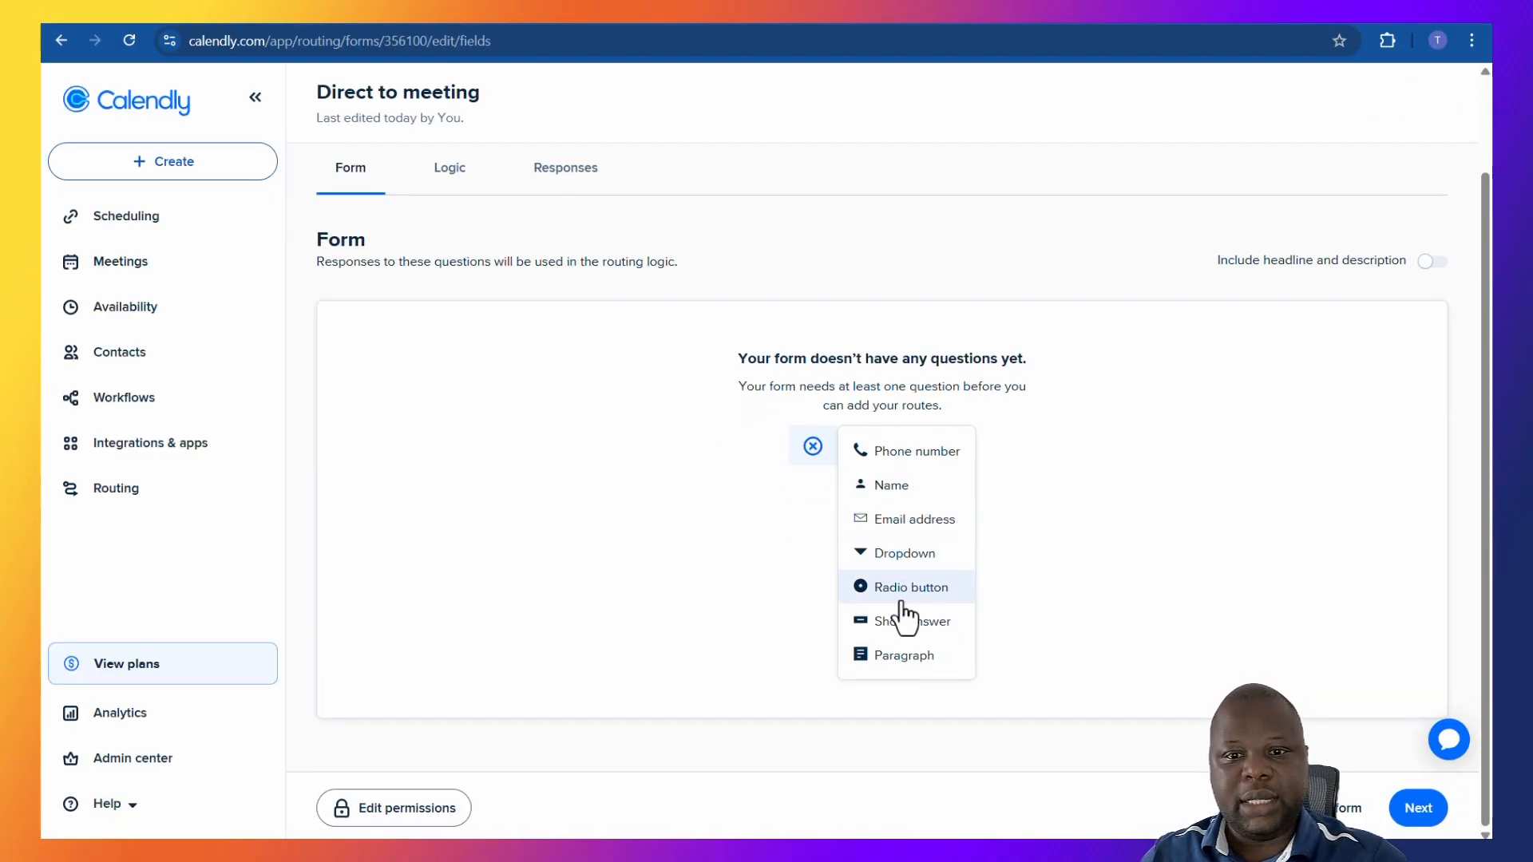
click(905, 611)
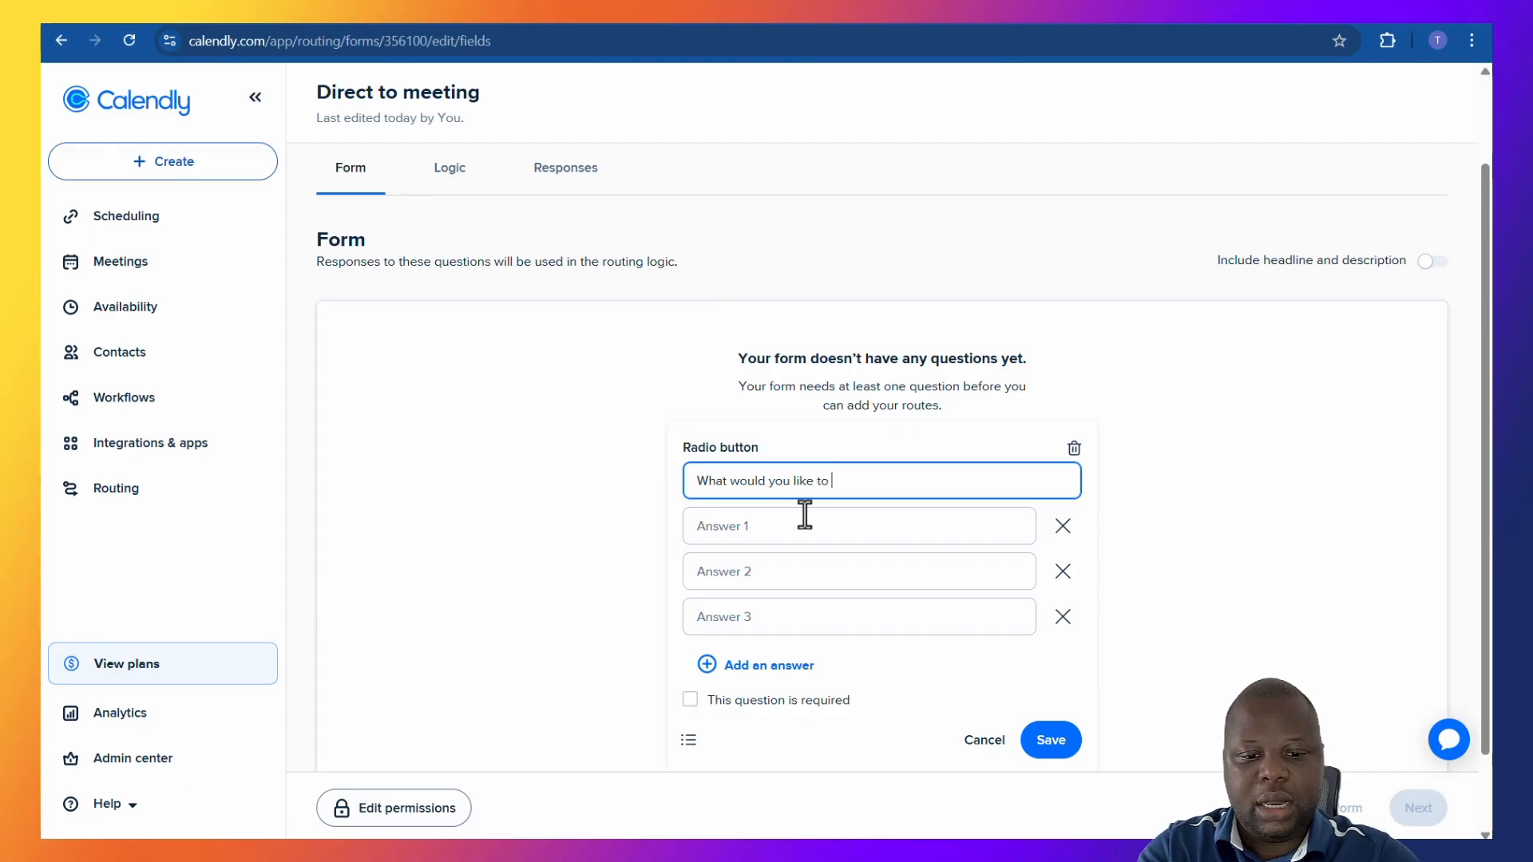
text(do)
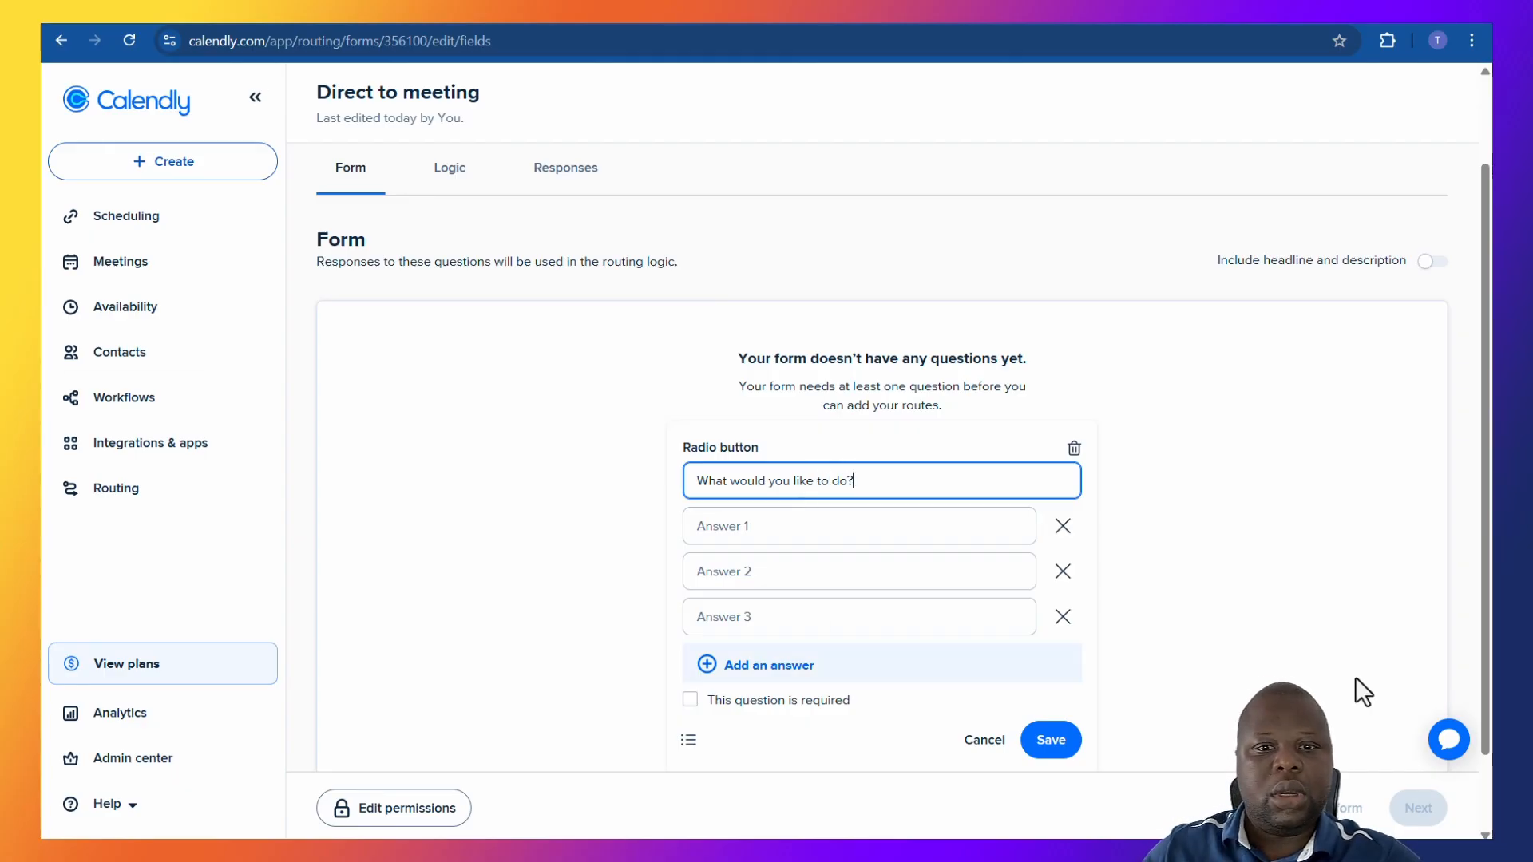
Step: Paste the answers Training, Consultation and Support as a list, make the question required and save it
click(688, 740)
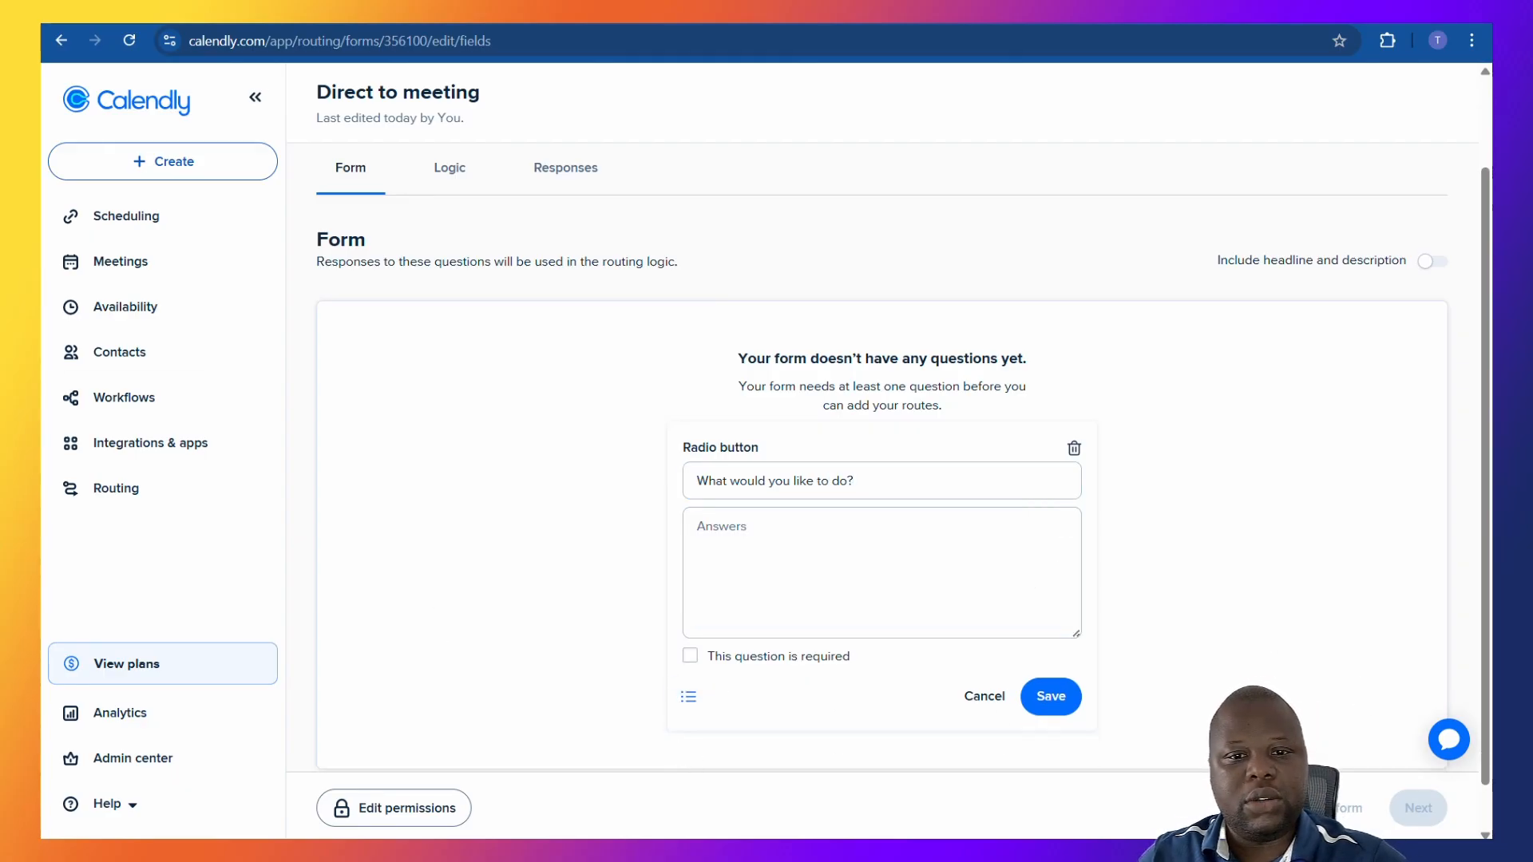
click(744, 548)
right_click(744, 548)
click(858, 358)
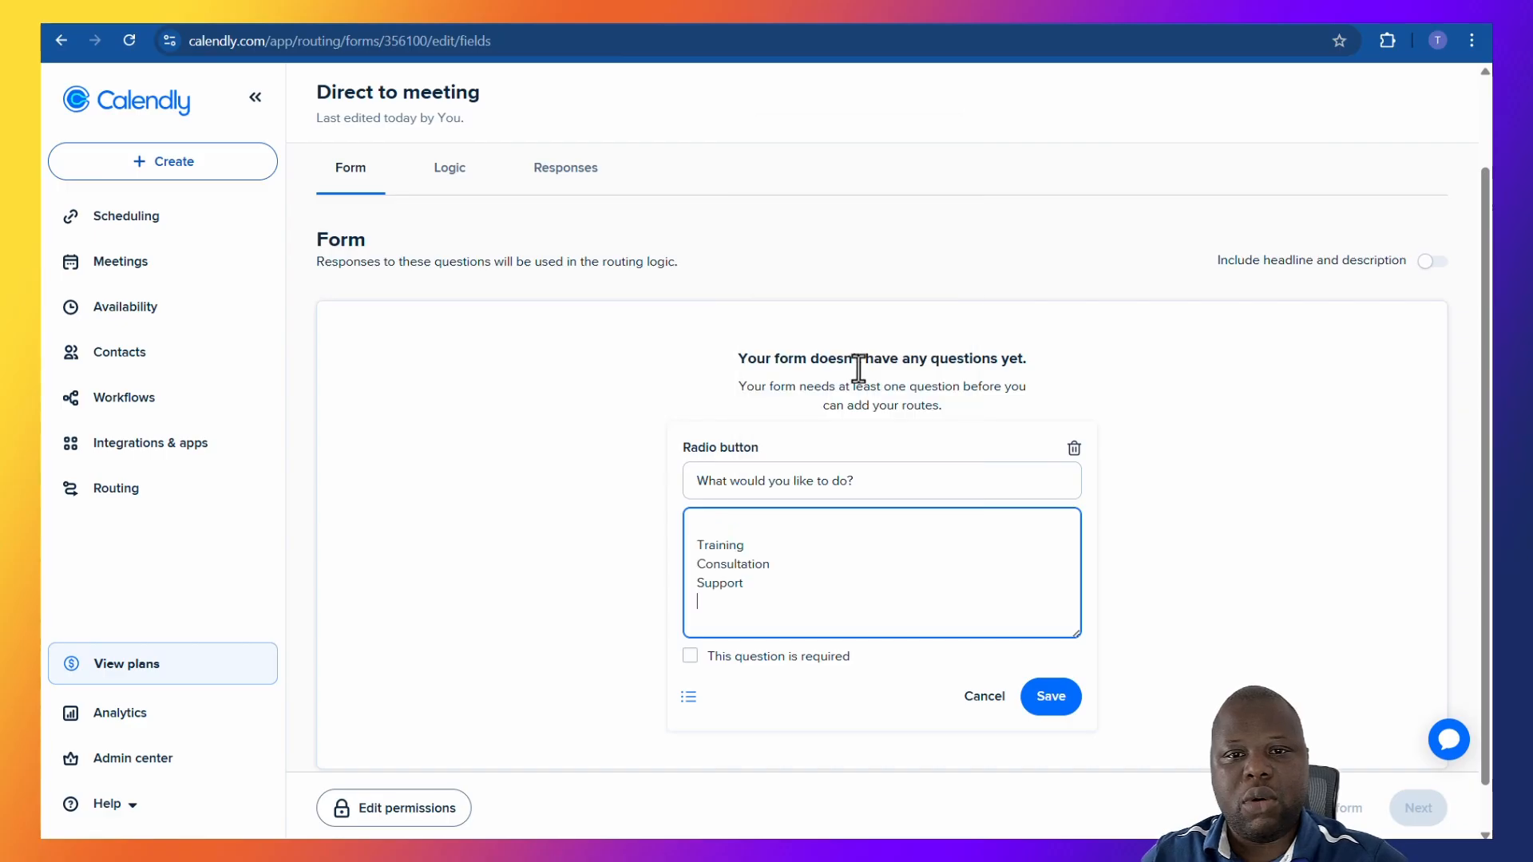
click(718, 524)
key(Delete)
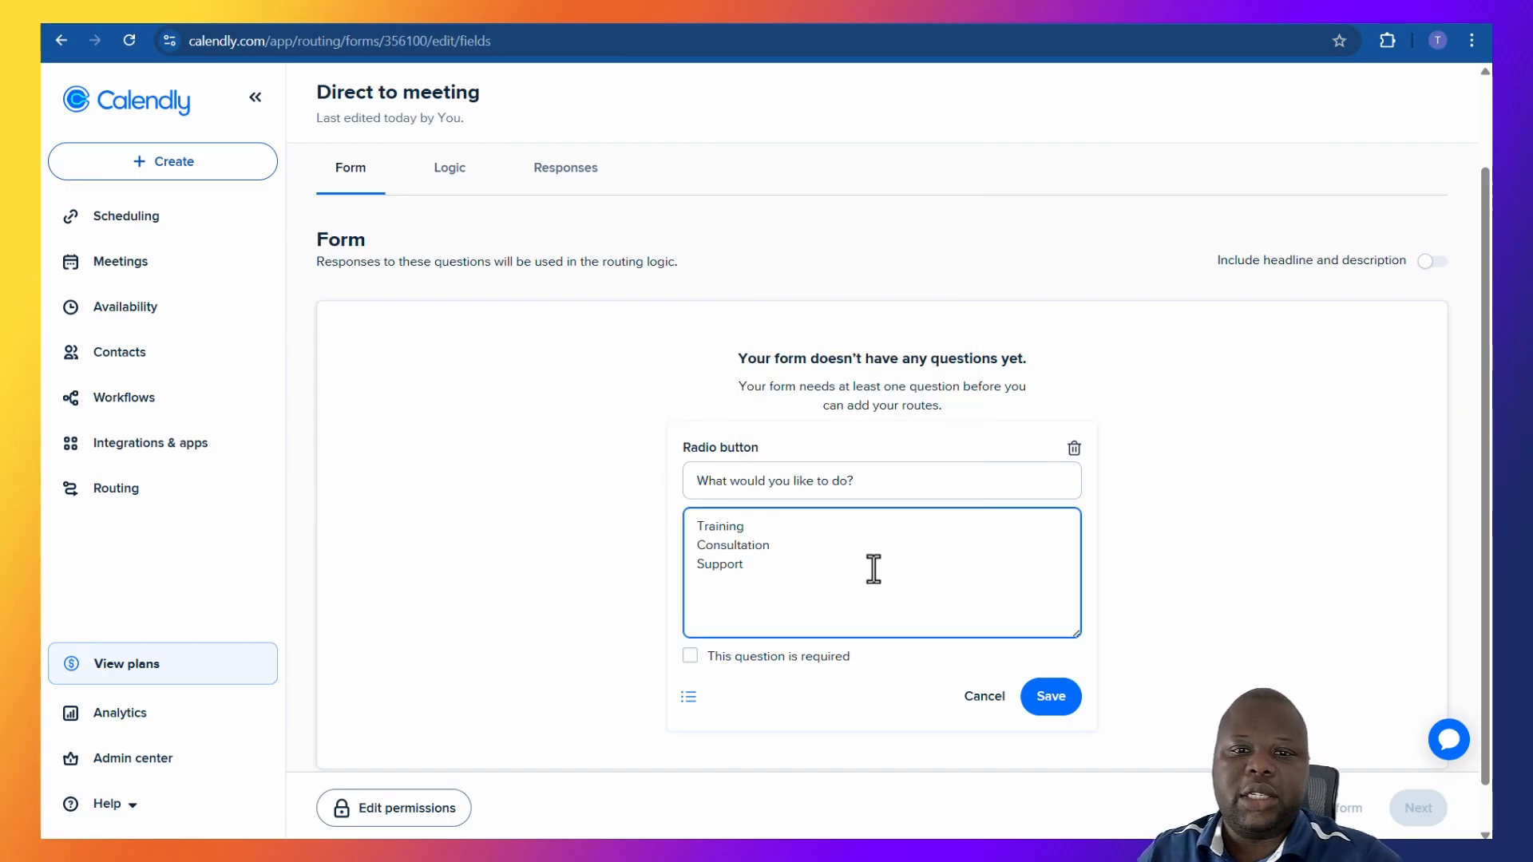
click(689, 656)
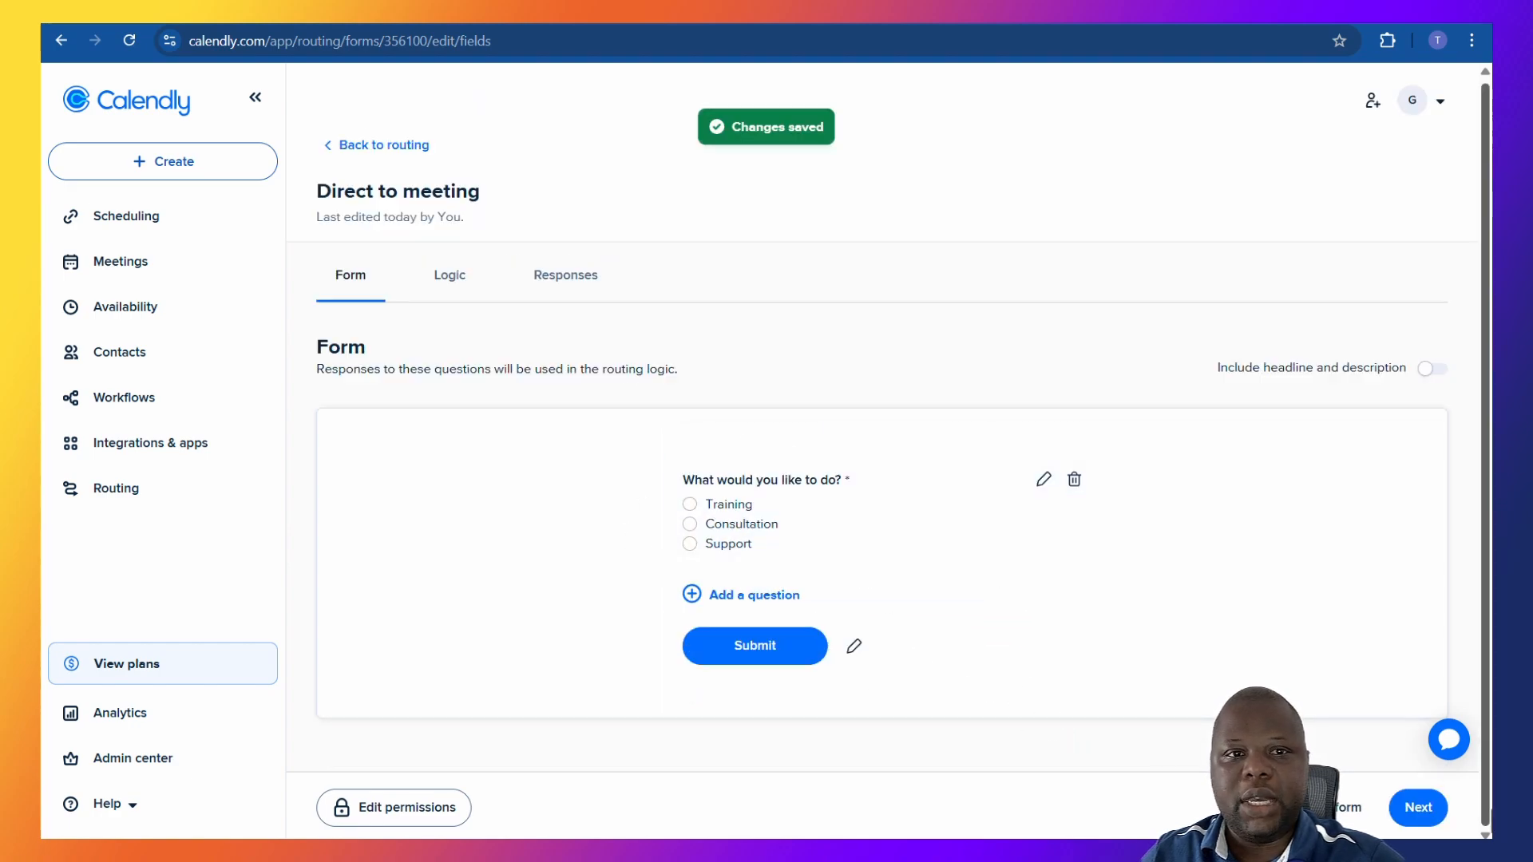
Step: Add a route based on form answers with the condition that "What would you like to do?" is Training
click(1409, 806)
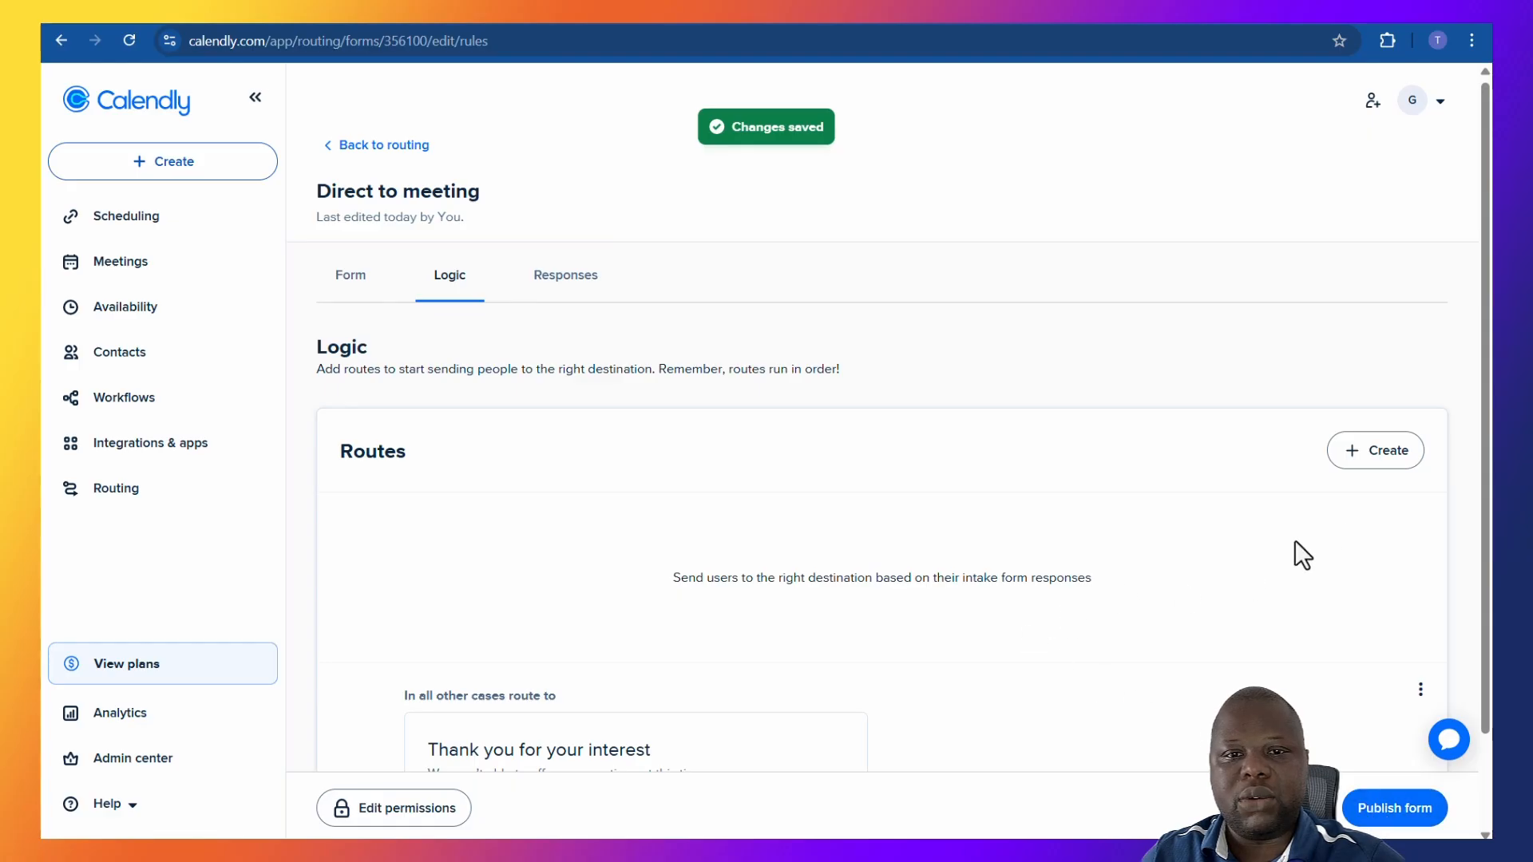
click(1358, 459)
click(511, 471)
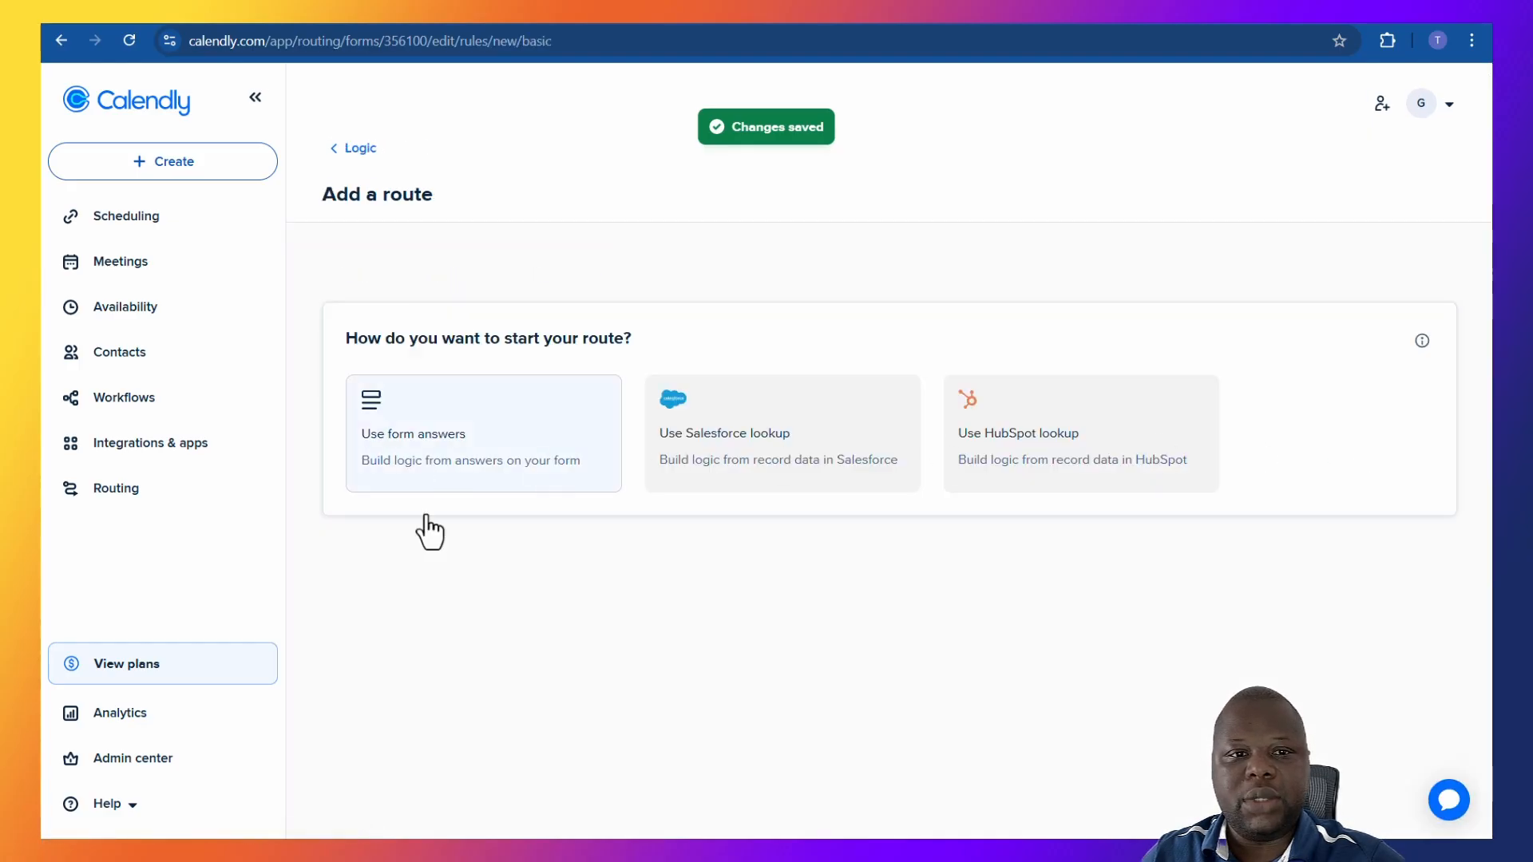
click(551, 318)
click(557, 361)
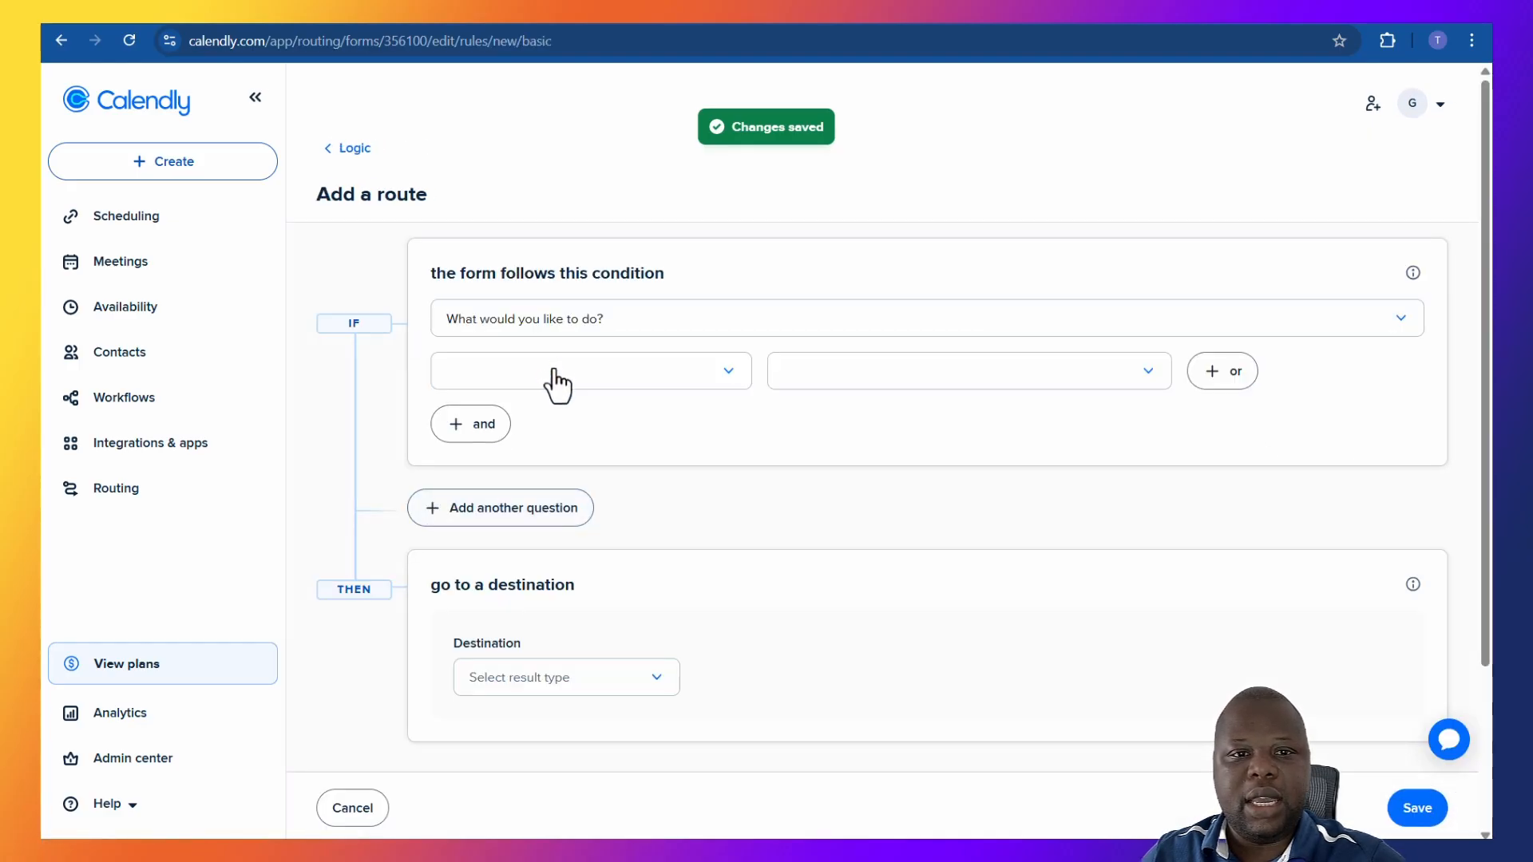
click(555, 375)
click(558, 421)
click(778, 373)
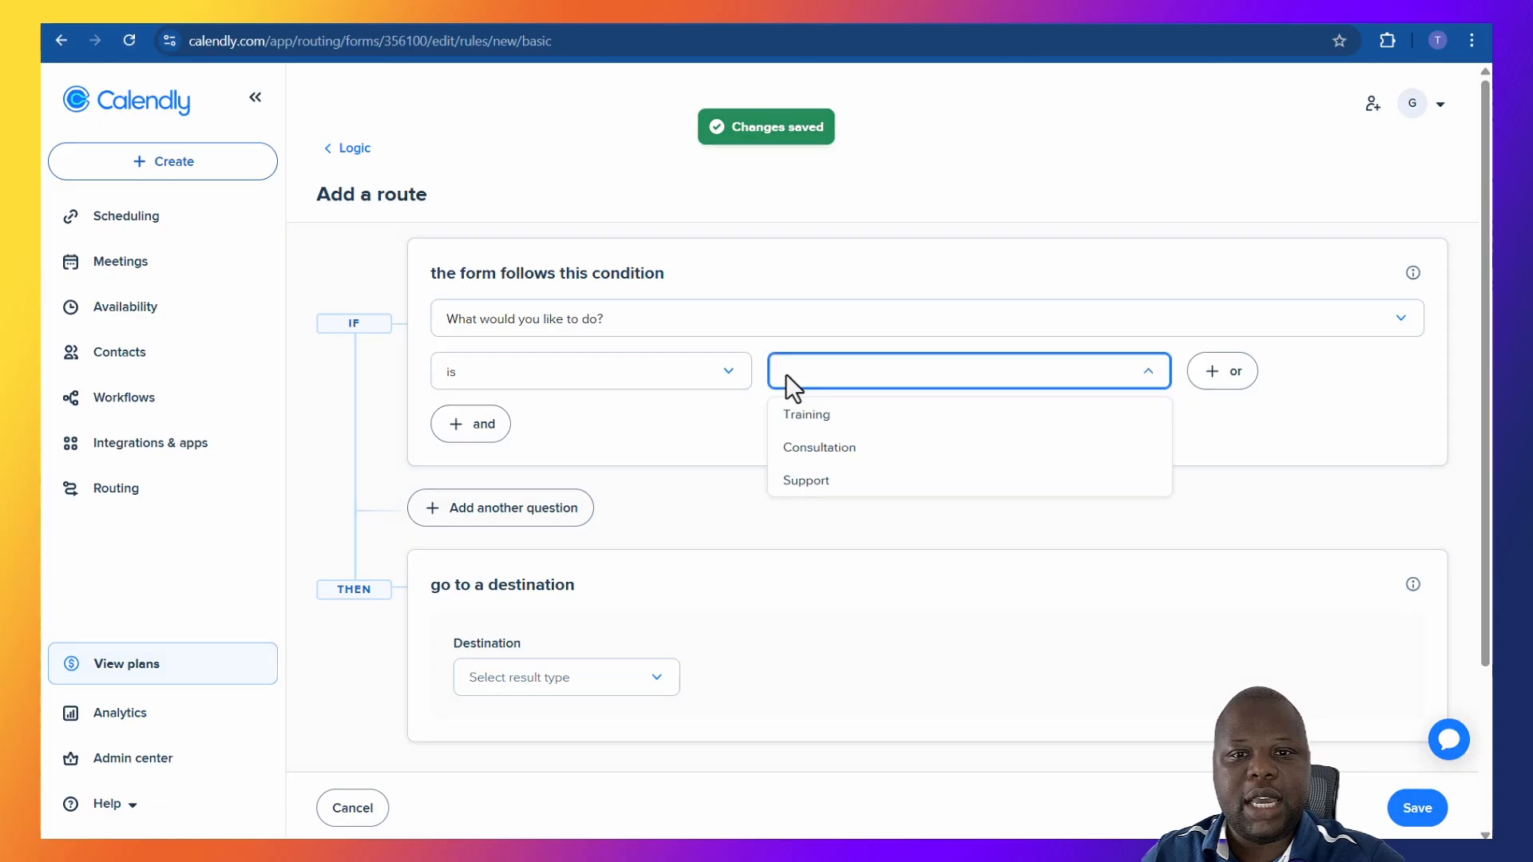
click(807, 423)
Step: Set the Training route's destination to the Training group meeting event type and save the route
click(524, 688)
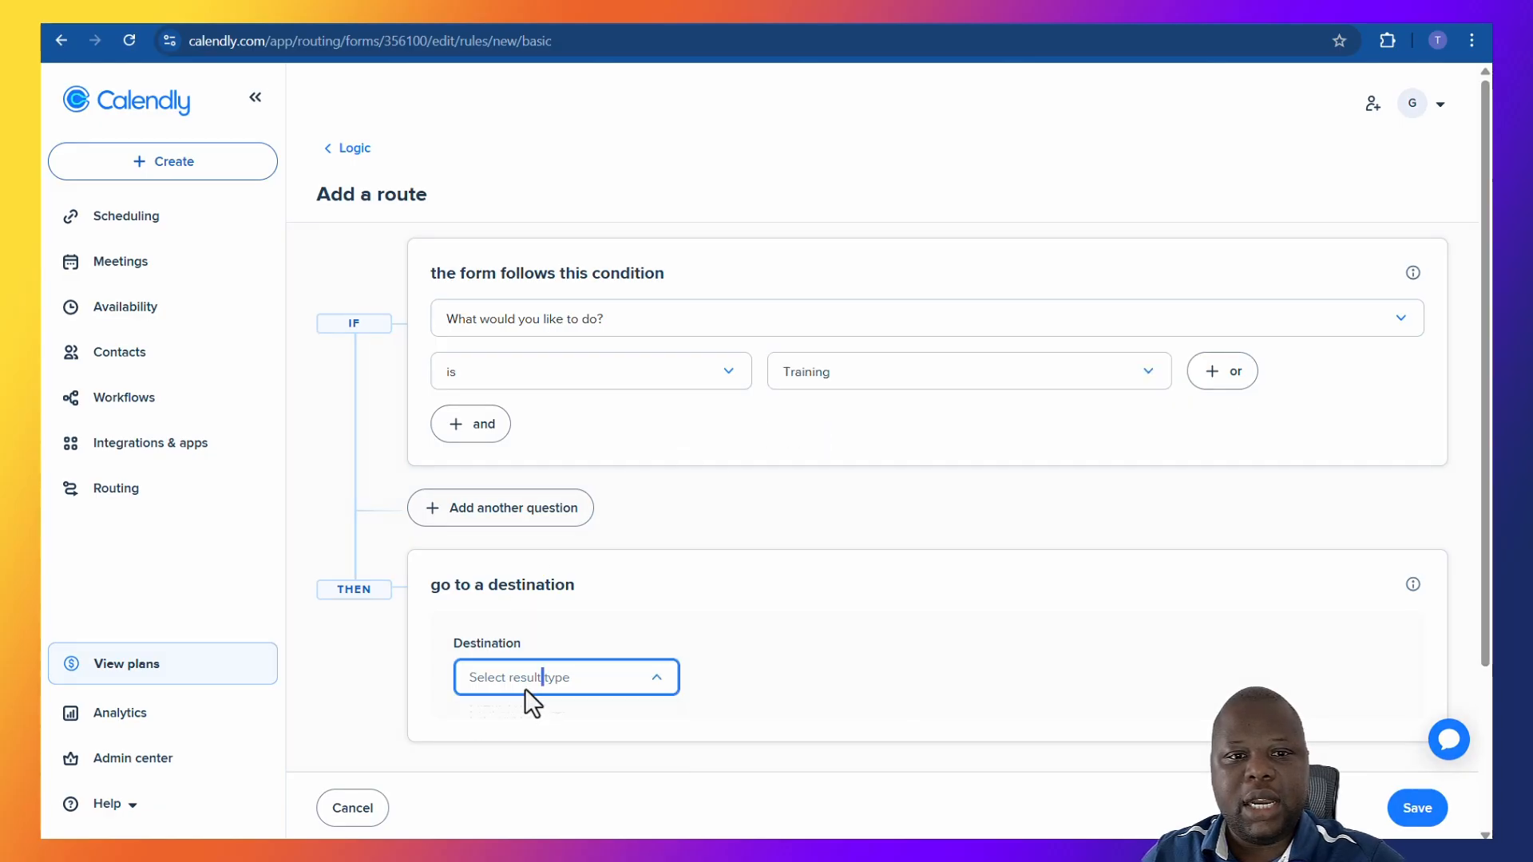
click(559, 723)
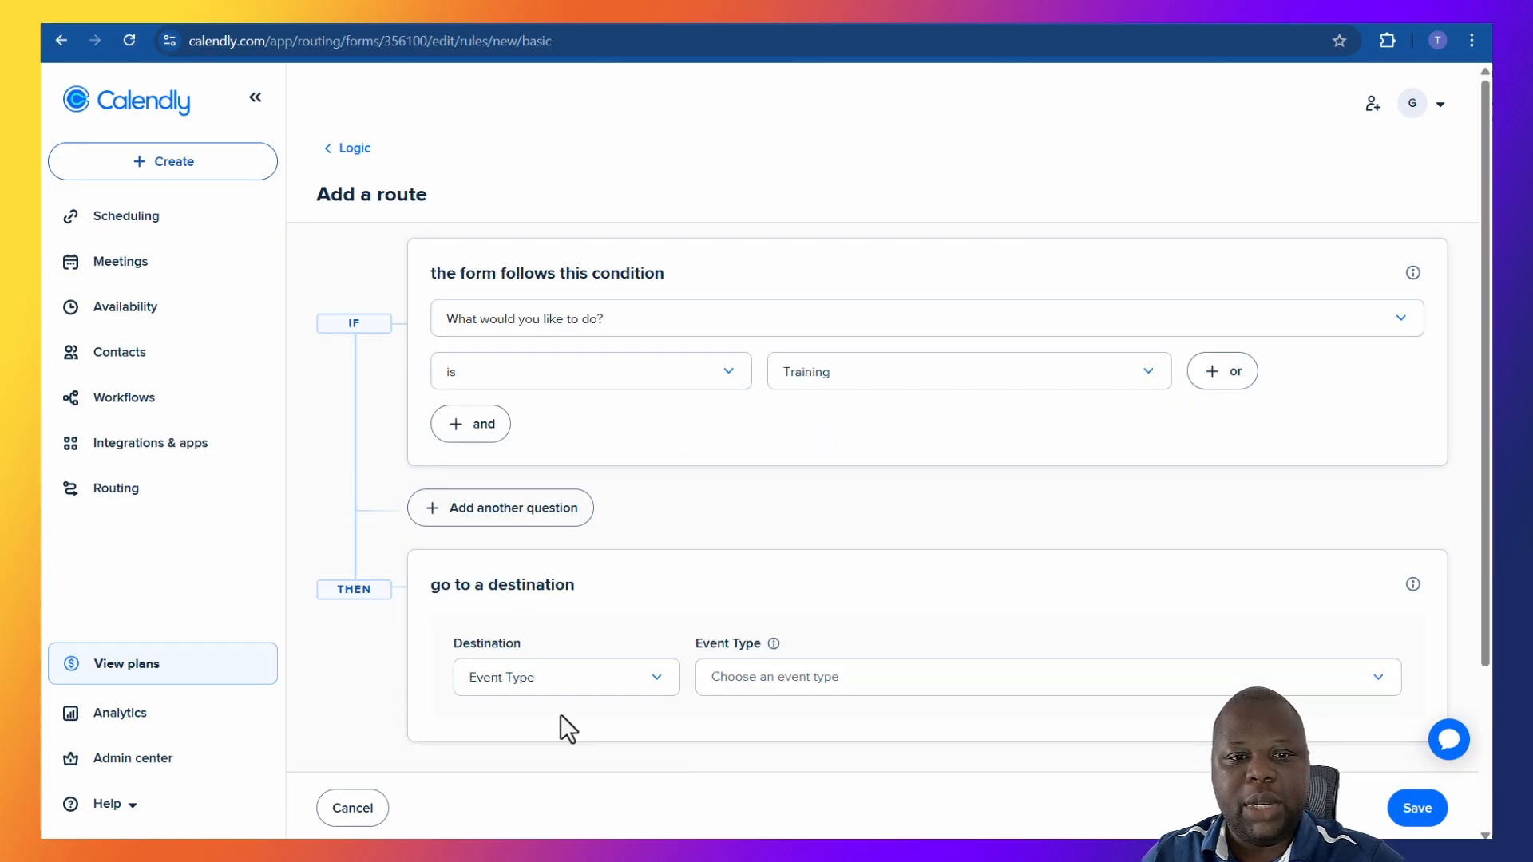
click(810, 680)
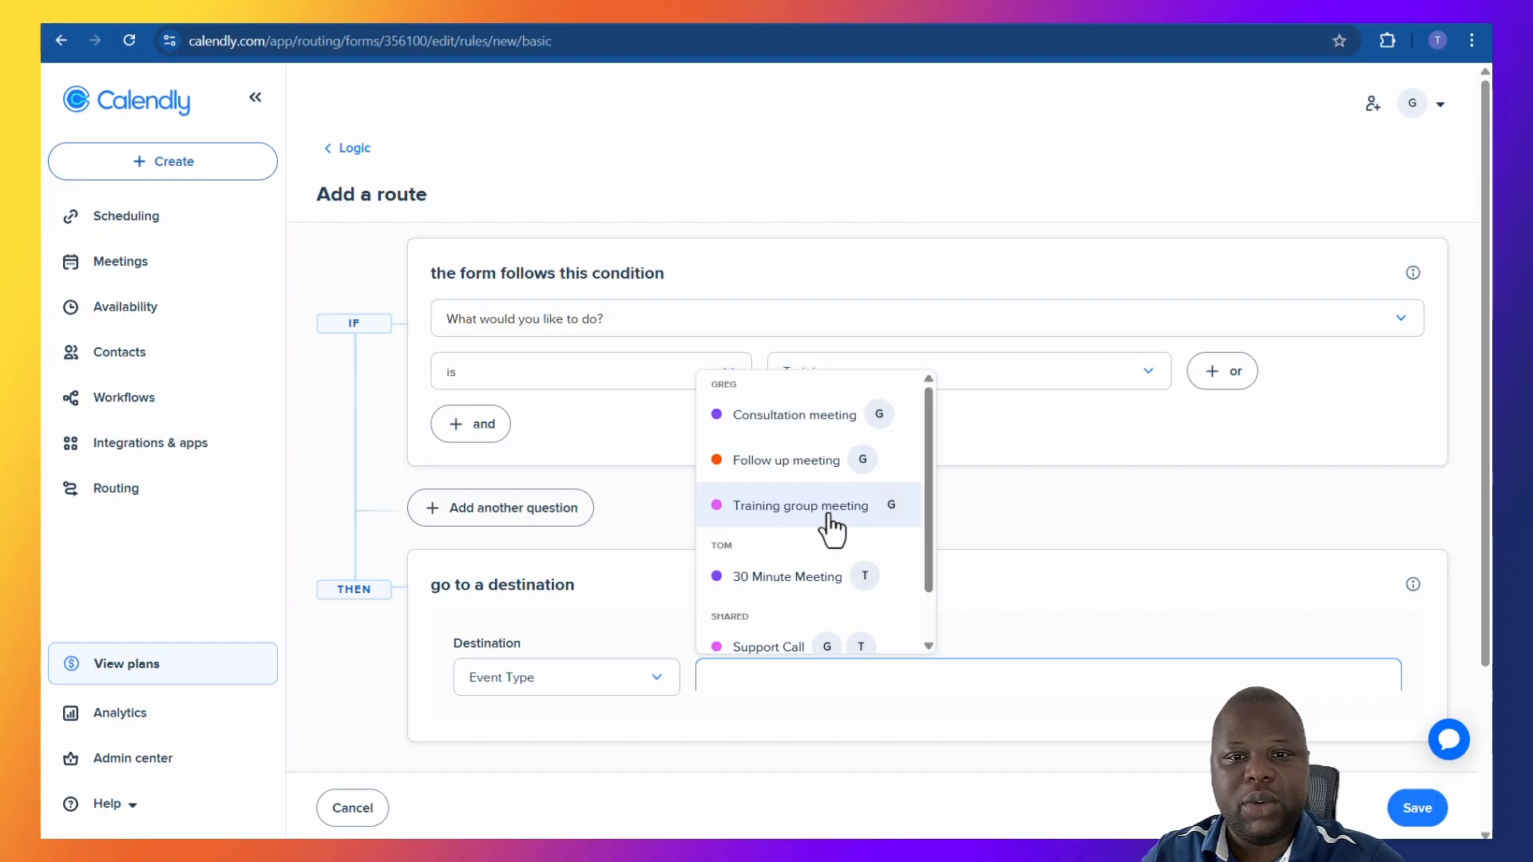
click(833, 517)
click(1442, 811)
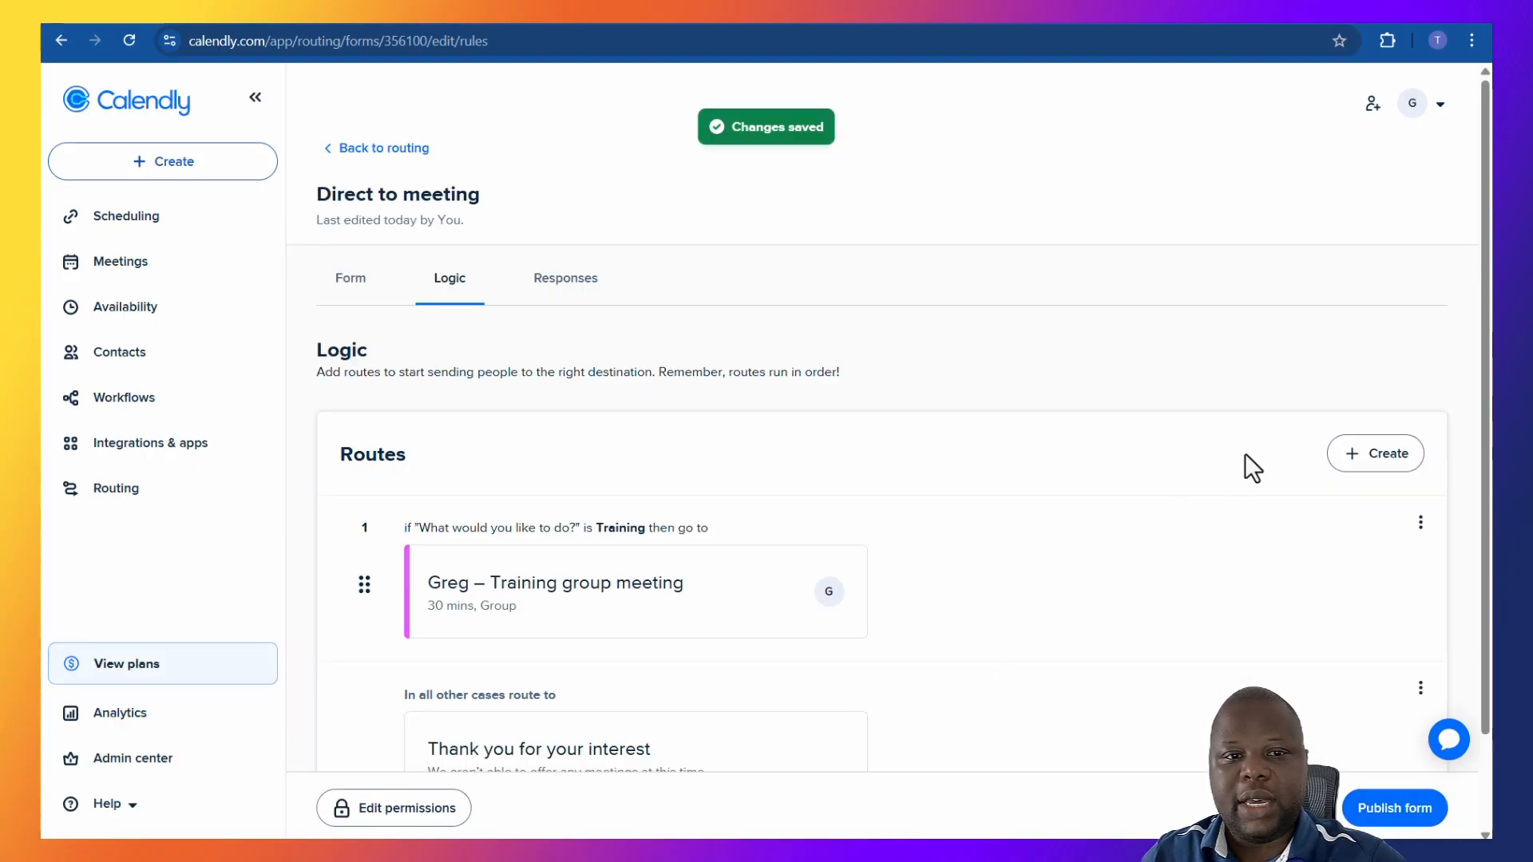
Step: Add a route based on form answers with the condition that "What would you like to do?" is Consultation
click(1375, 459)
click(491, 443)
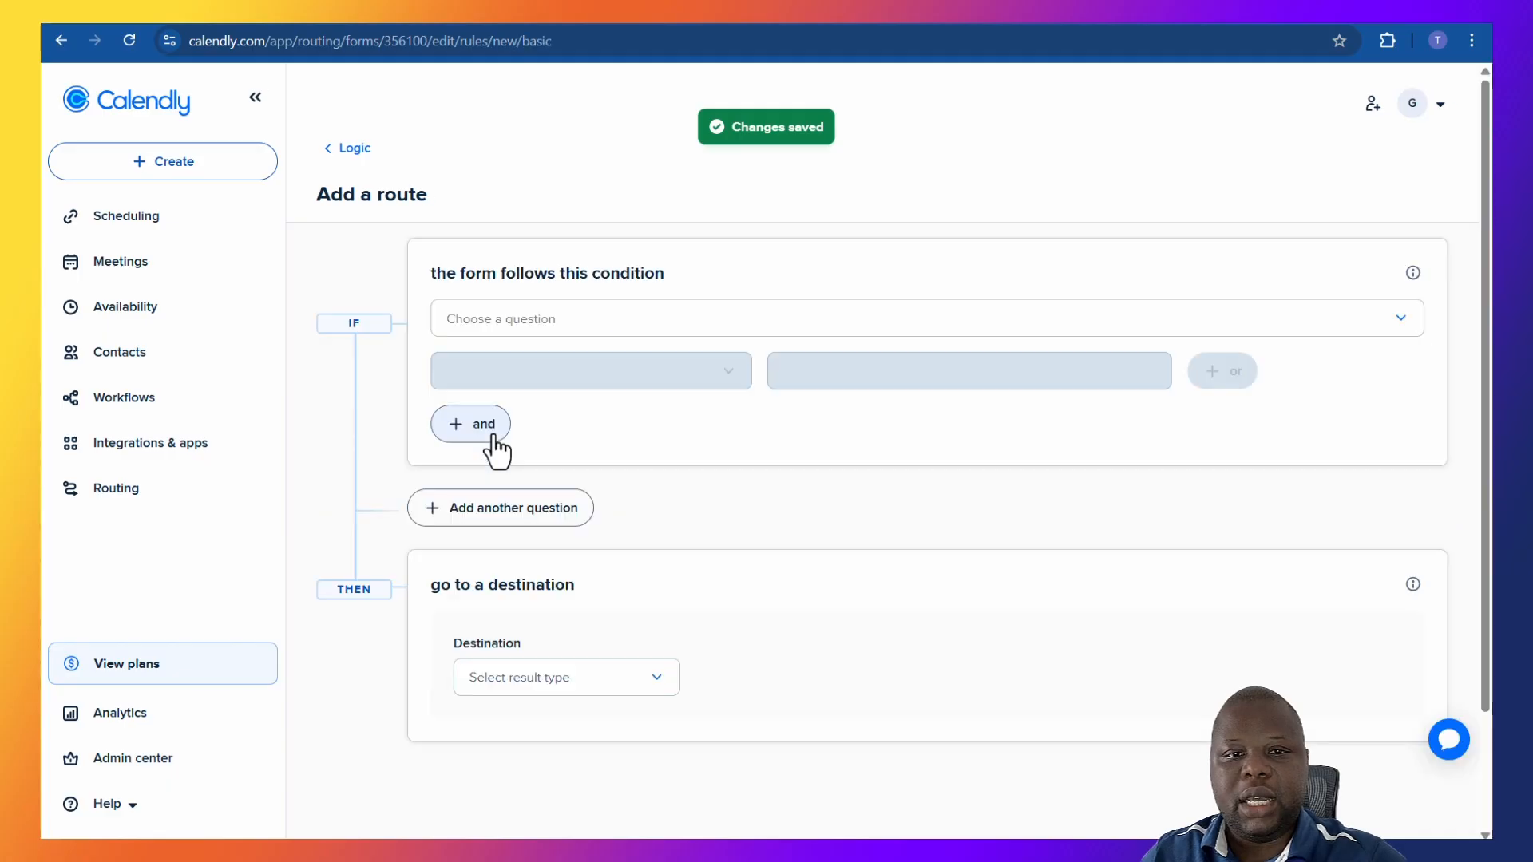
click(564, 331)
click(558, 369)
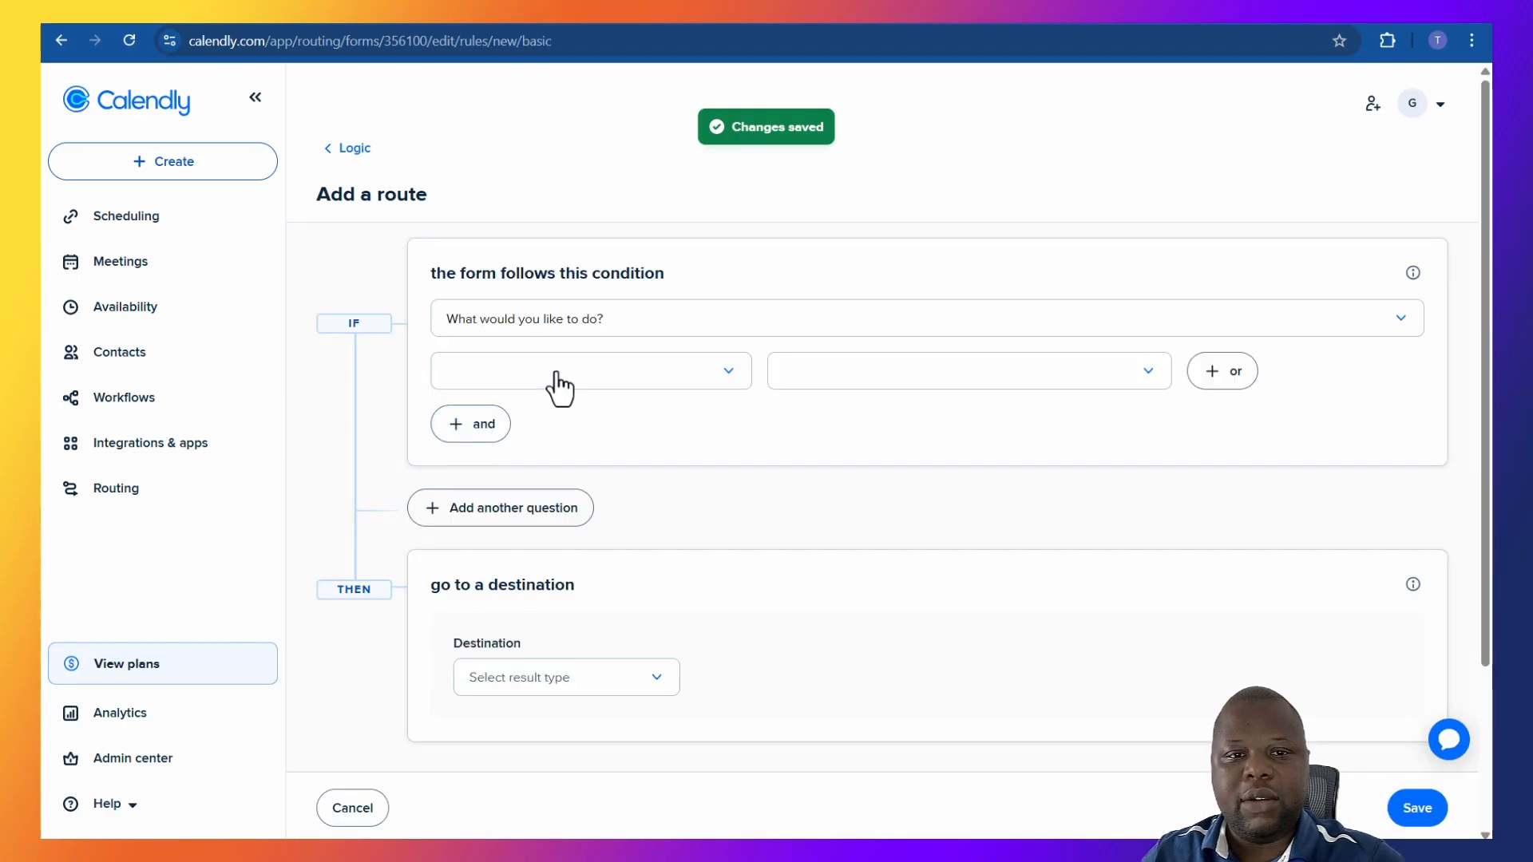
click(557, 372)
click(559, 415)
click(893, 384)
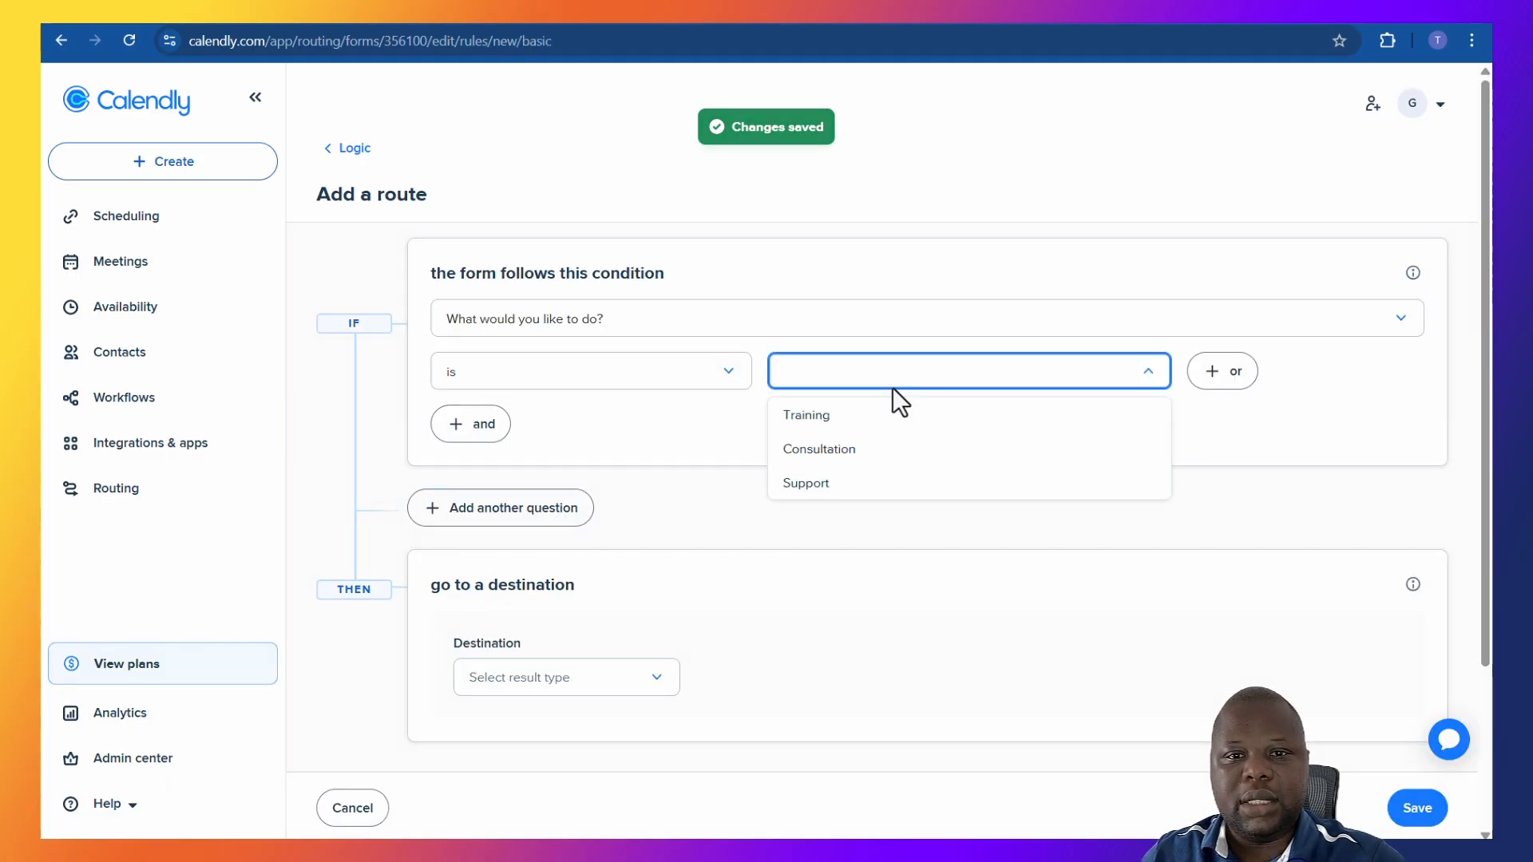
click(868, 452)
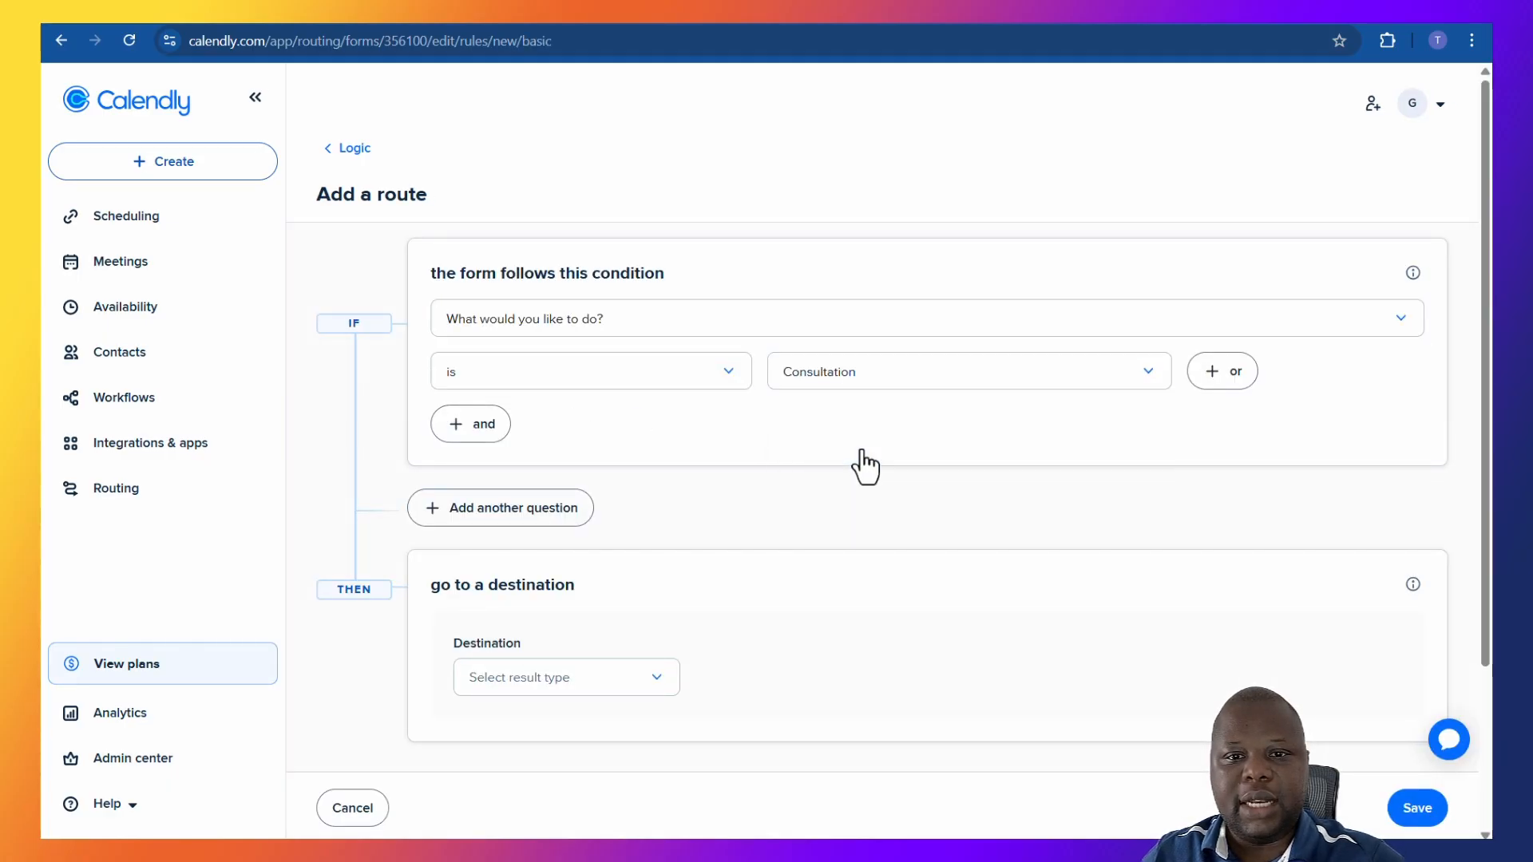
Step: Set the Consultation route's destination to the Consultation meeting event type and save the route
click(533, 702)
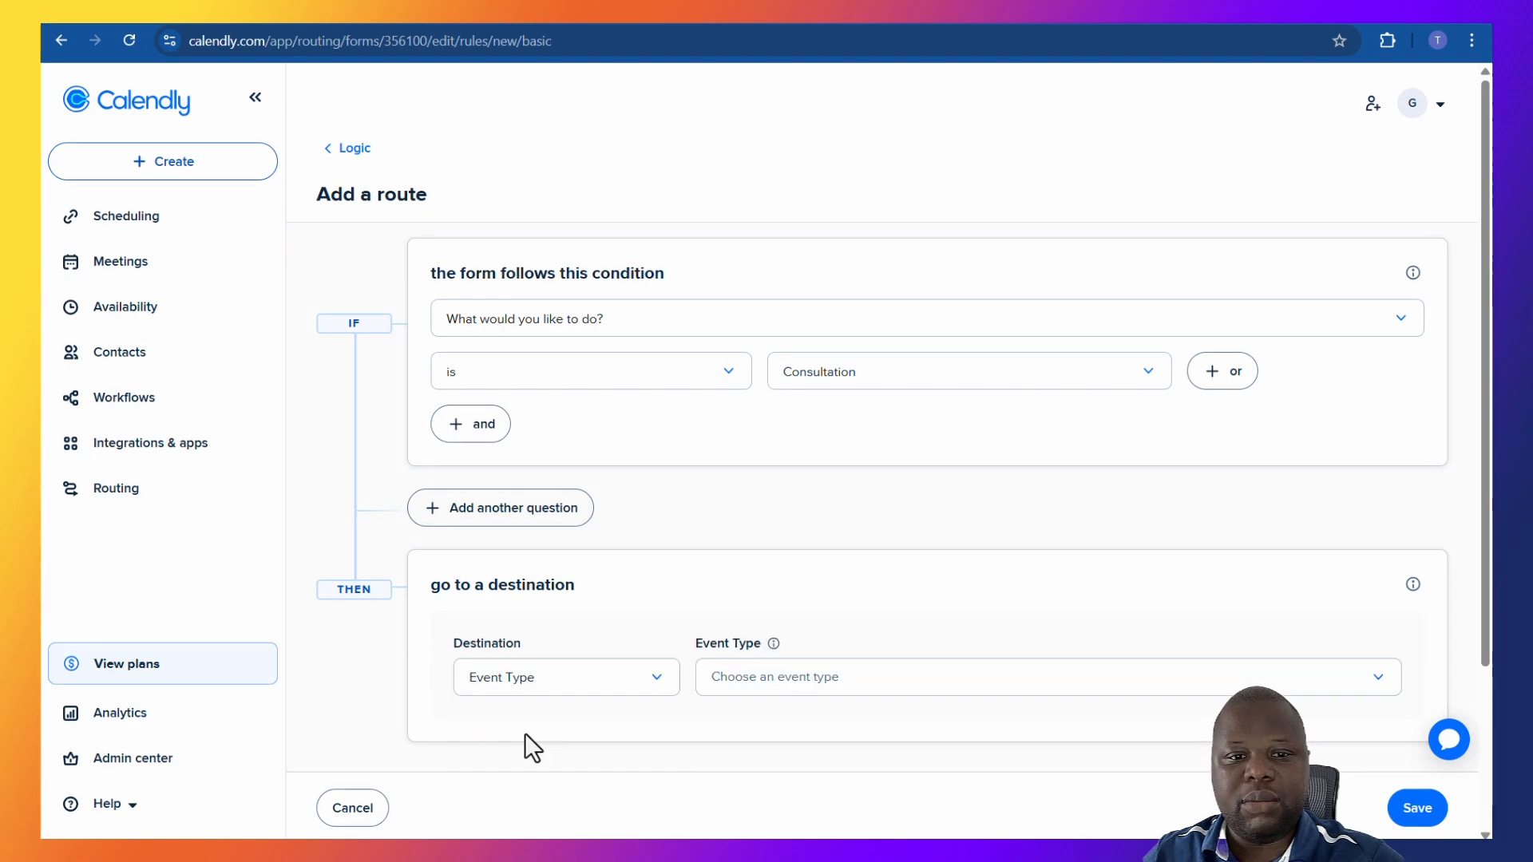
click(795, 677)
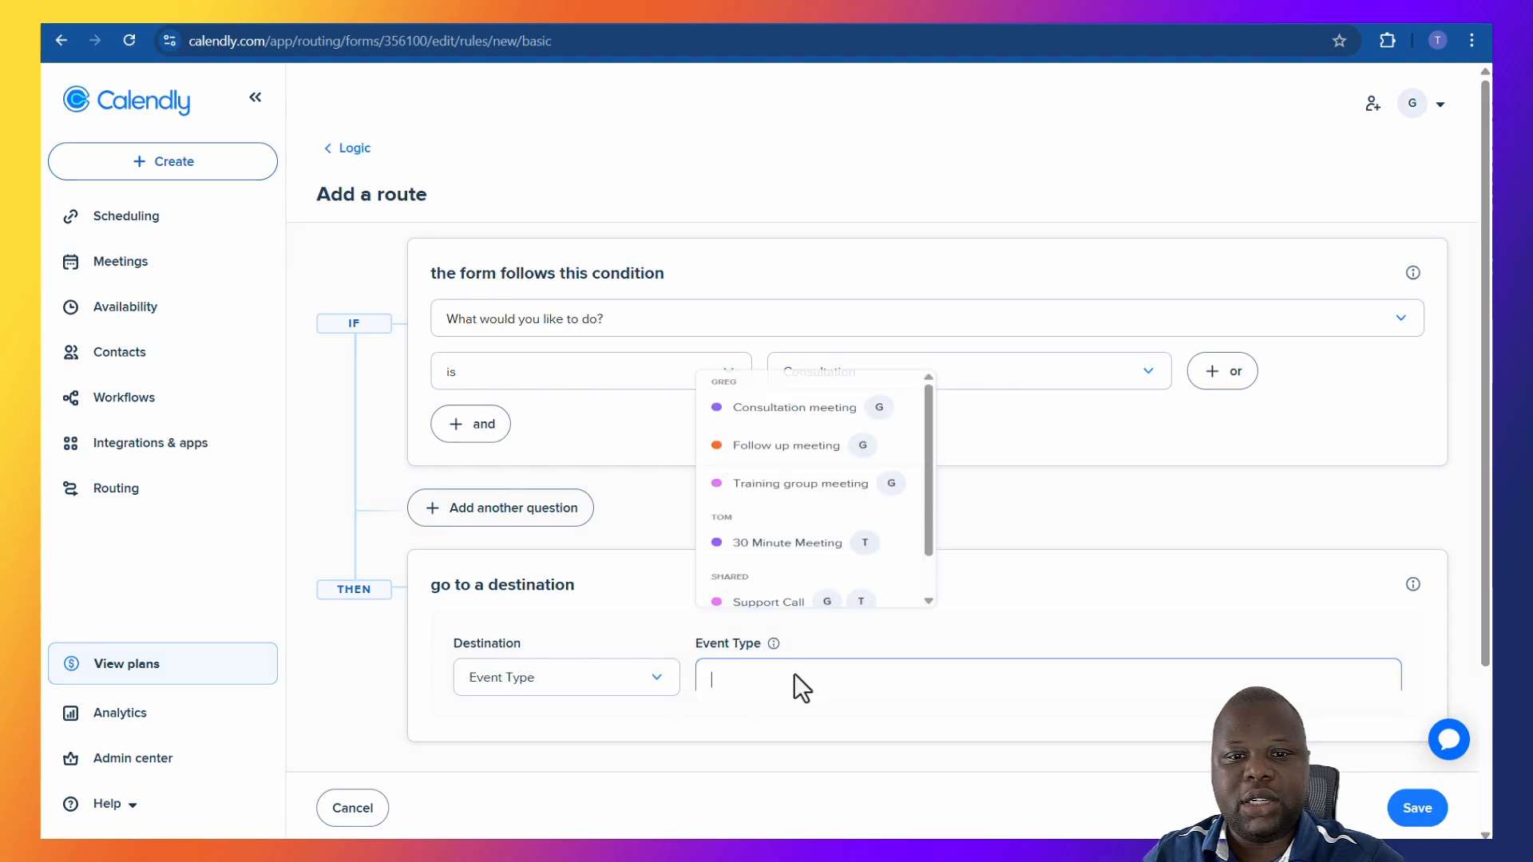
click(810, 419)
click(1417, 808)
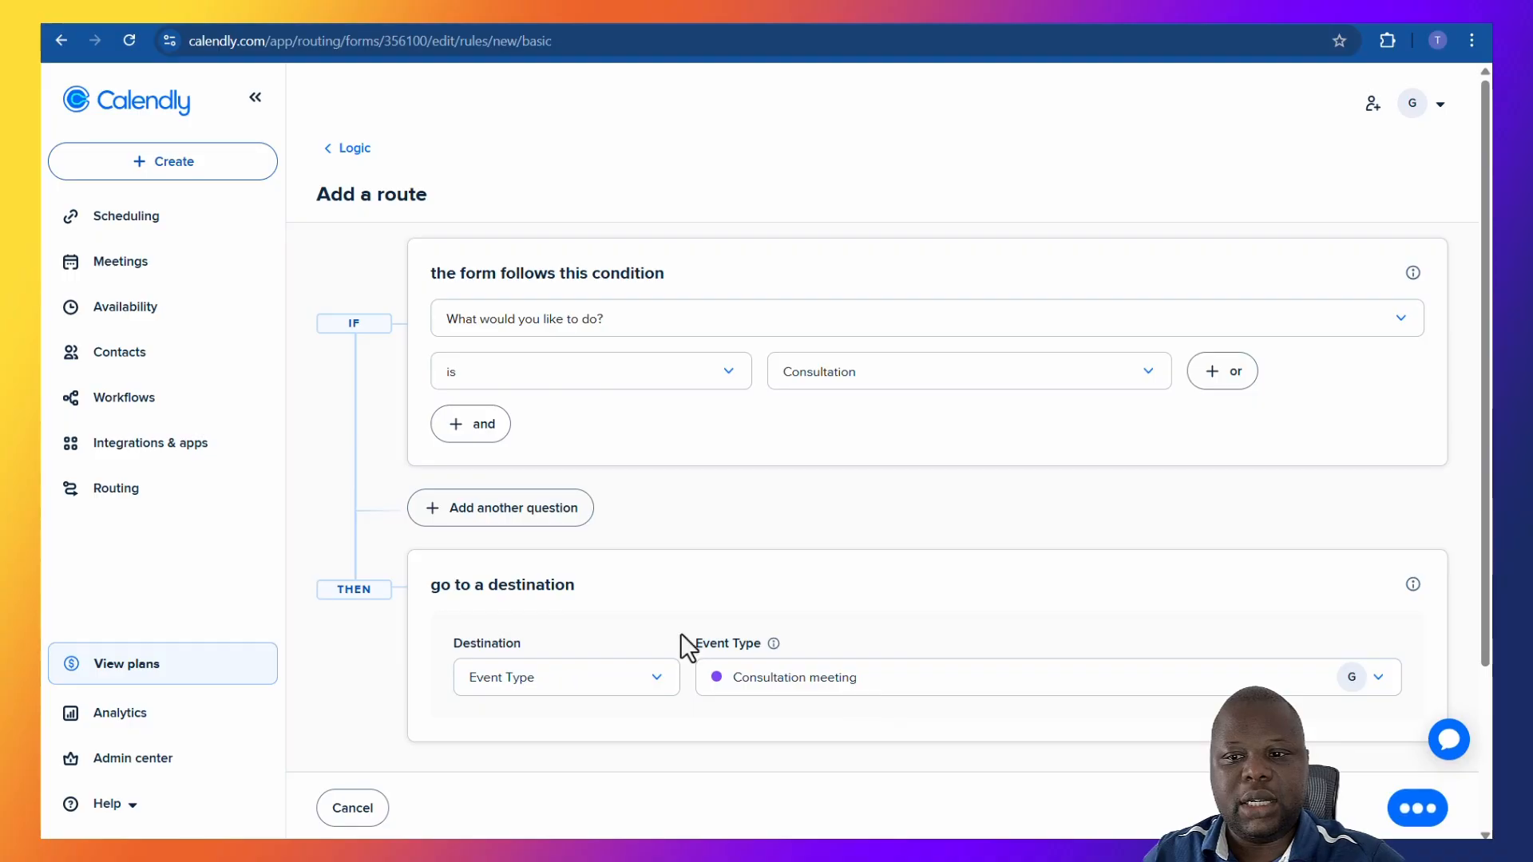
Step: Add a route based on form answers with the condition that "What would you like to do?" is Support
scroll(536, 423, down, 4)
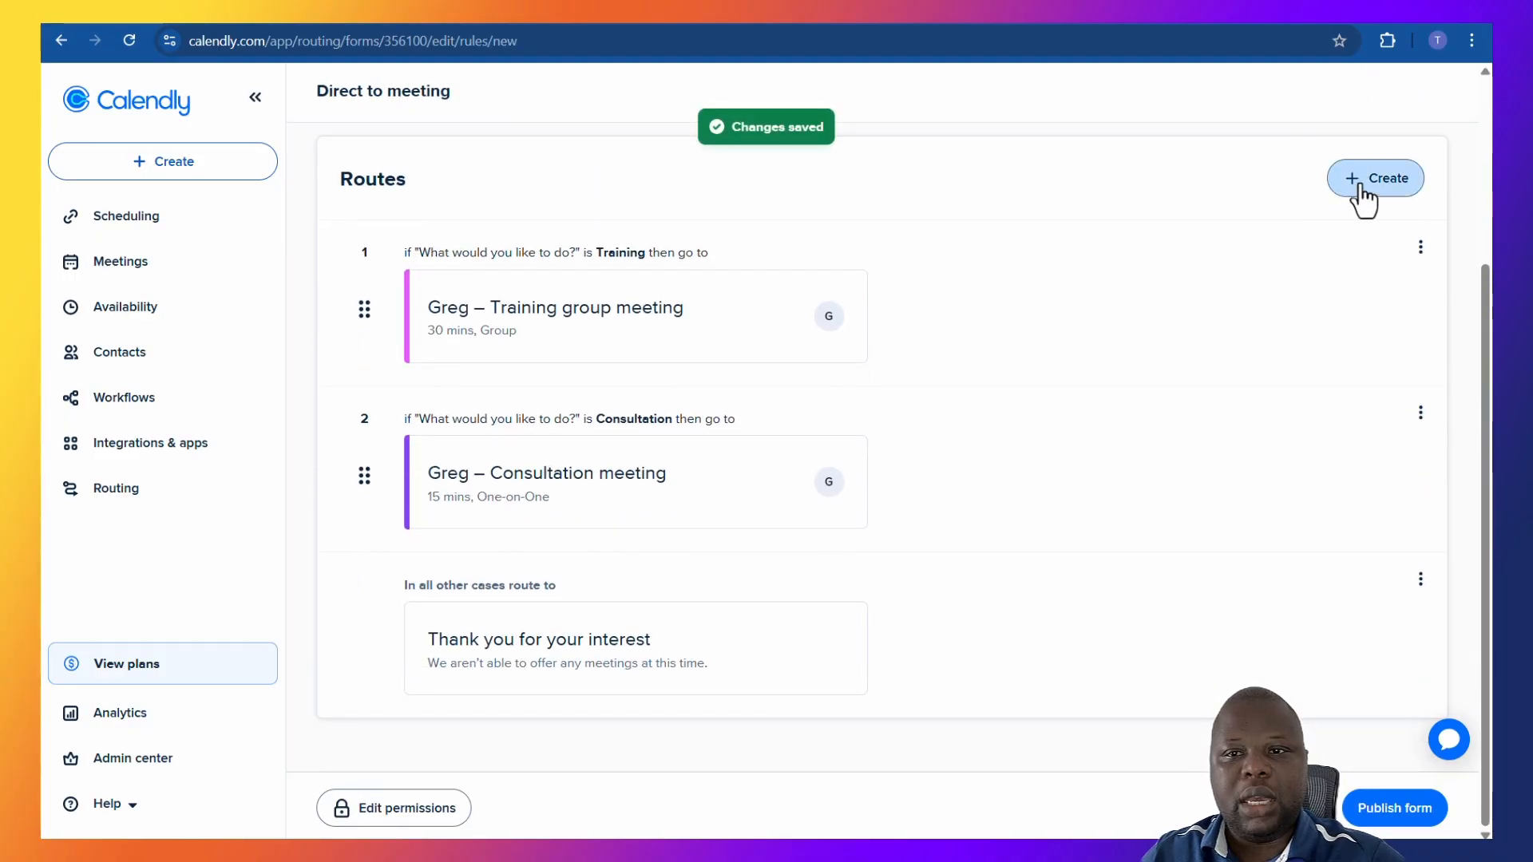
click(1359, 190)
click(488, 427)
click(528, 329)
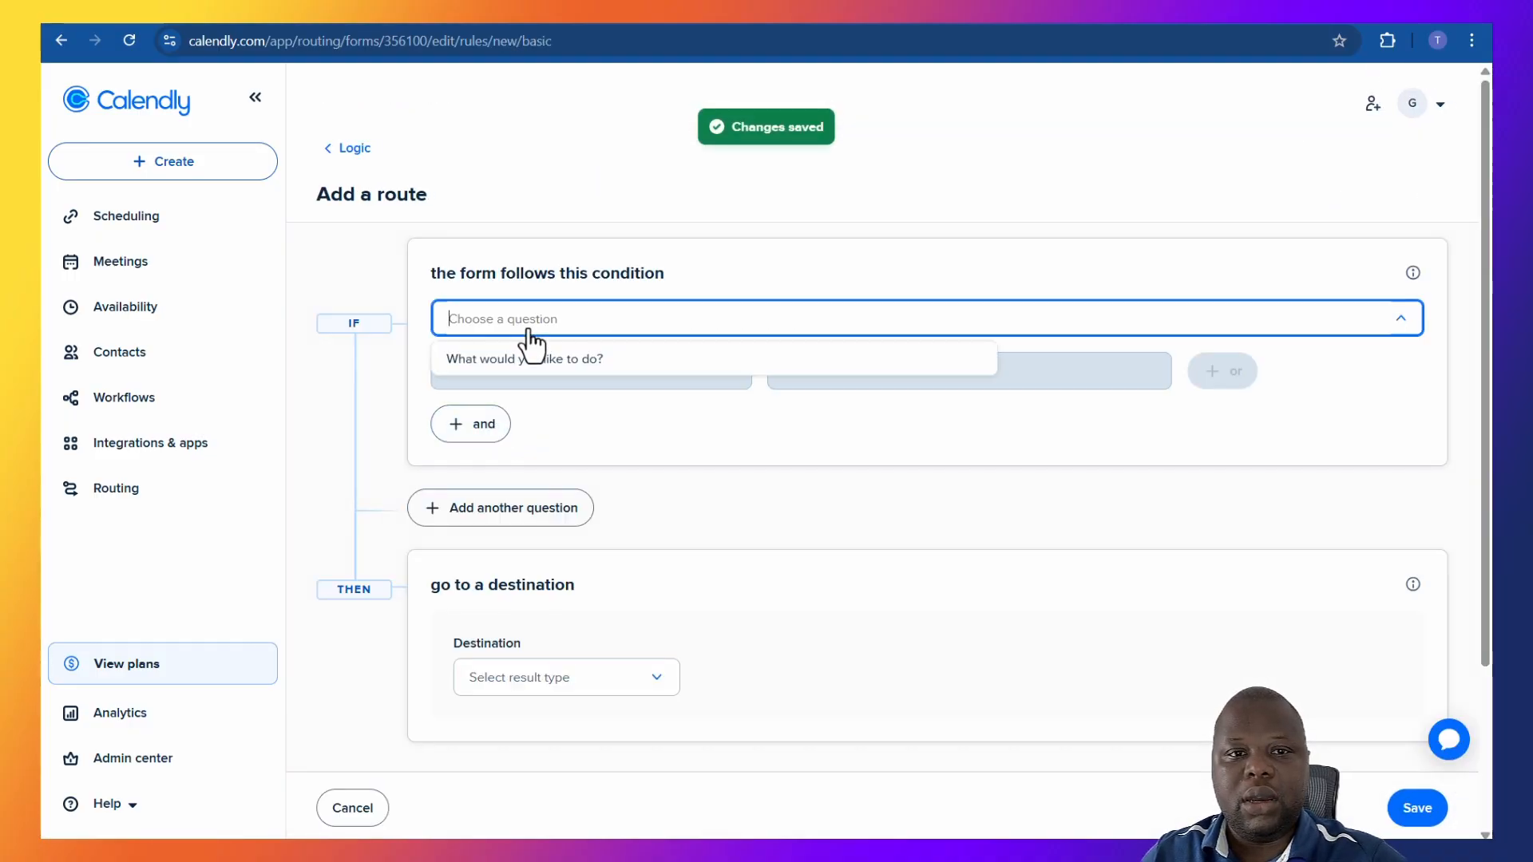
click(530, 359)
click(575, 431)
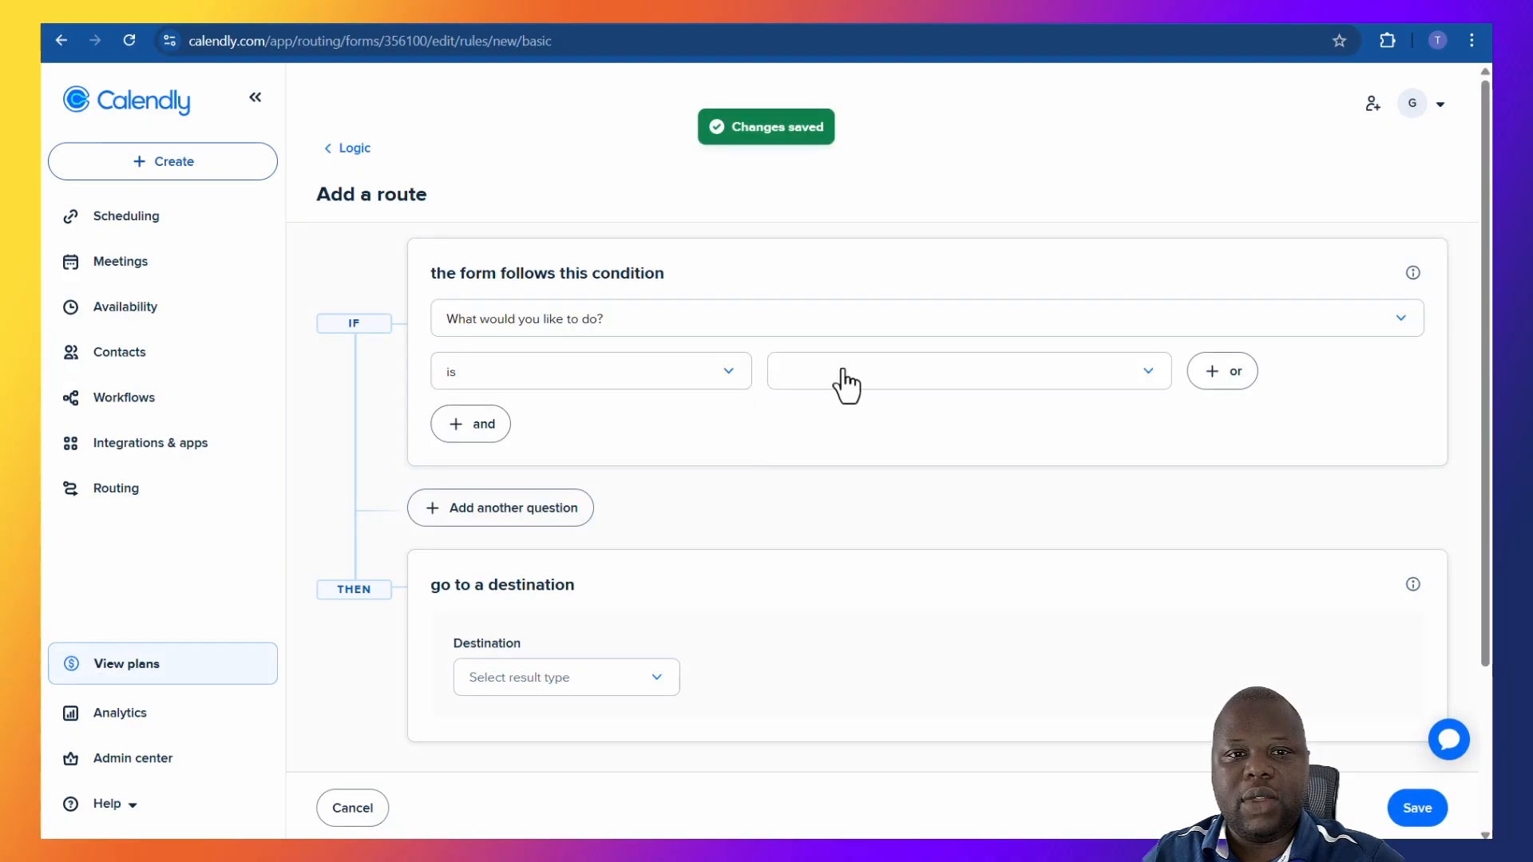
click(838, 372)
click(795, 483)
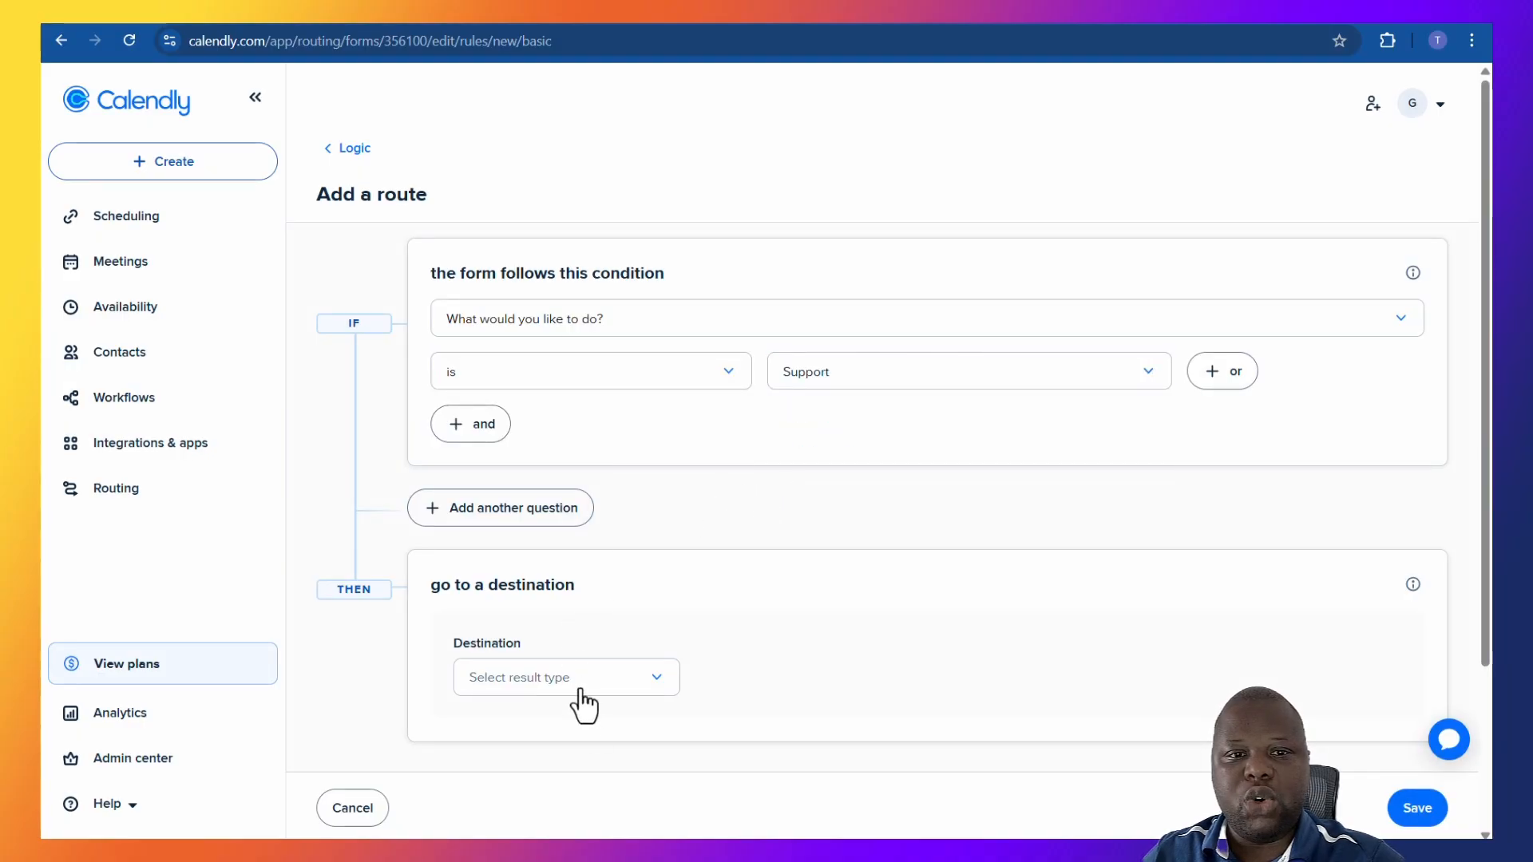
Step: Set the Support route's destination to the shared Support Call event type and save the route
click(571, 686)
click(513, 724)
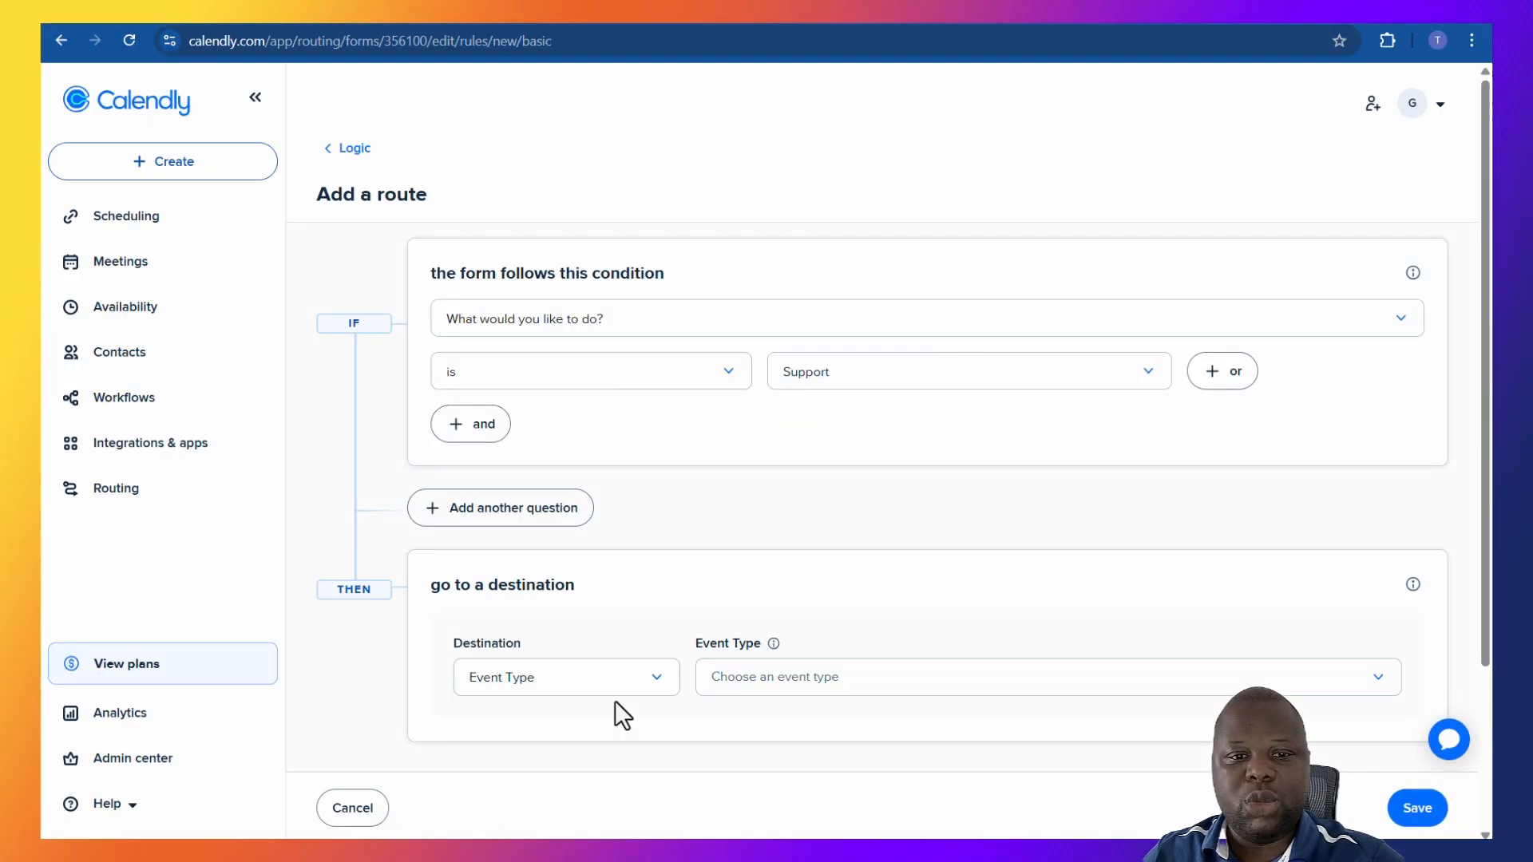
click(1112, 682)
click(770, 649)
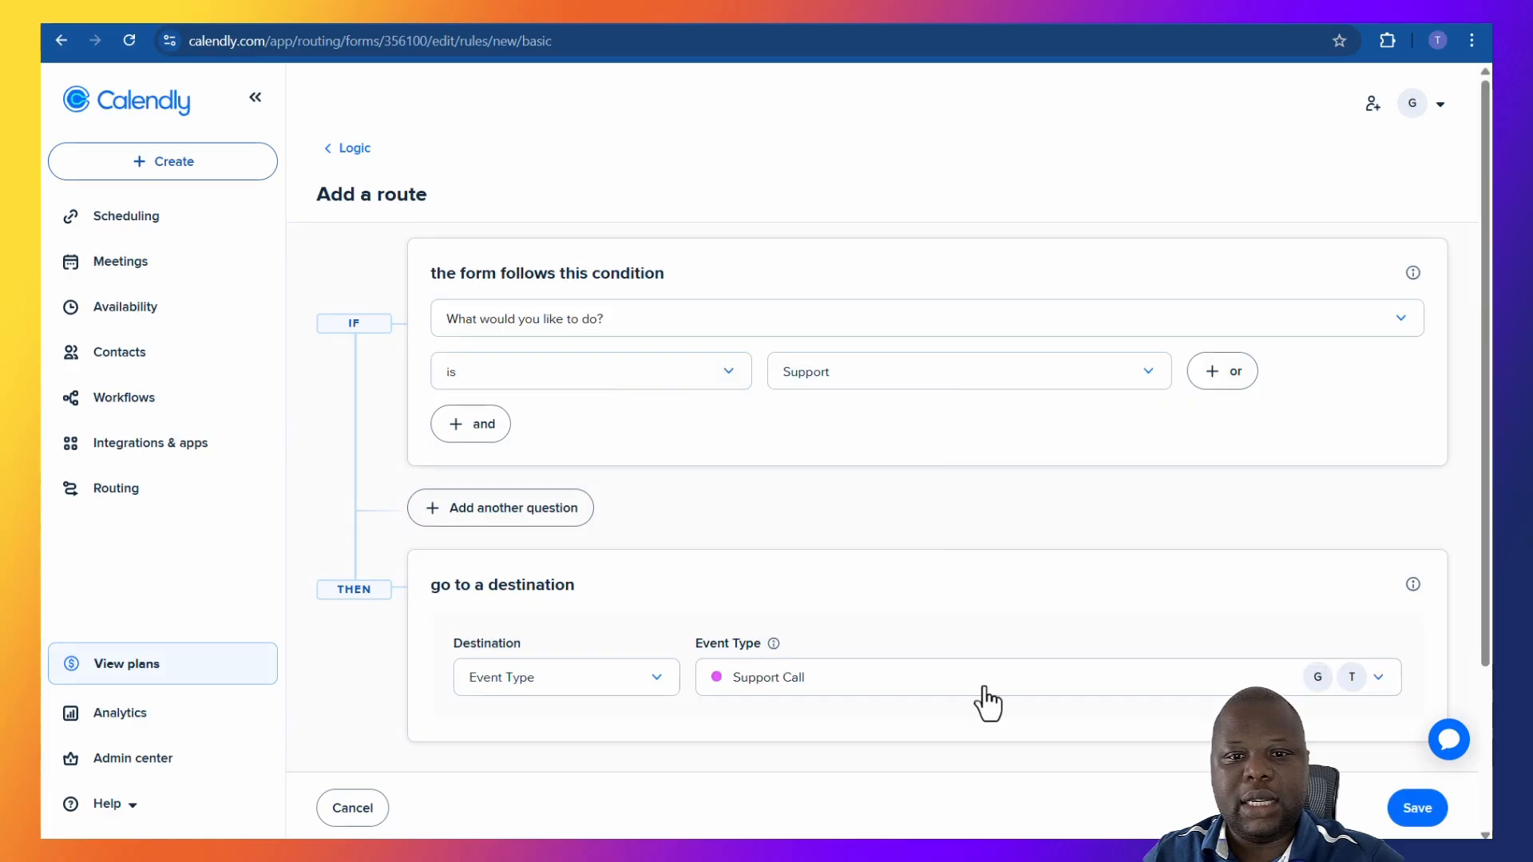
click(1417, 808)
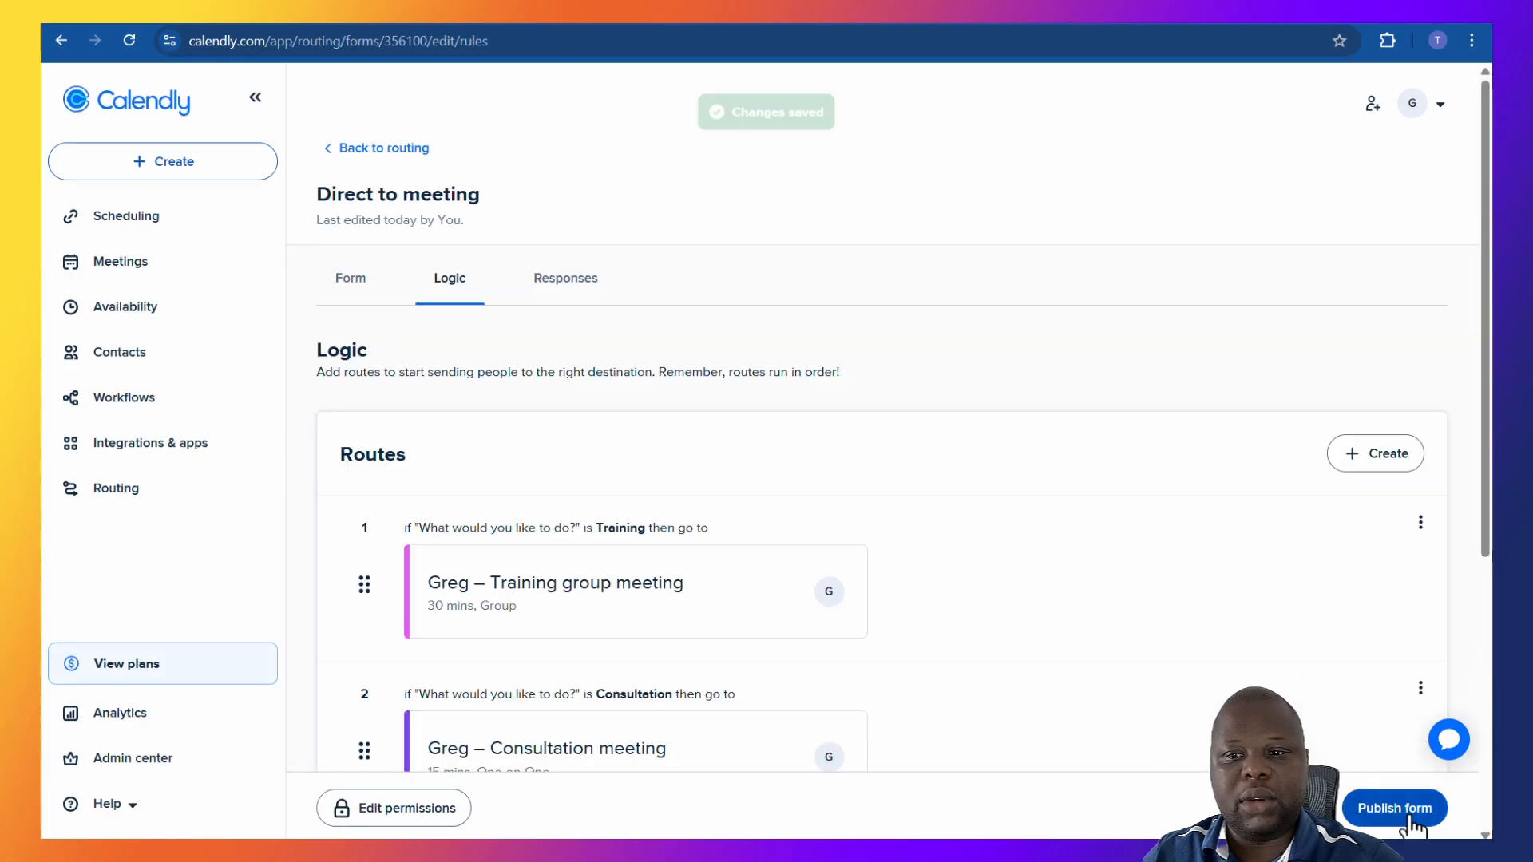
Step: Publish the Direct to meeting form and copy its routing link
scroll(1119, 619, down, 5)
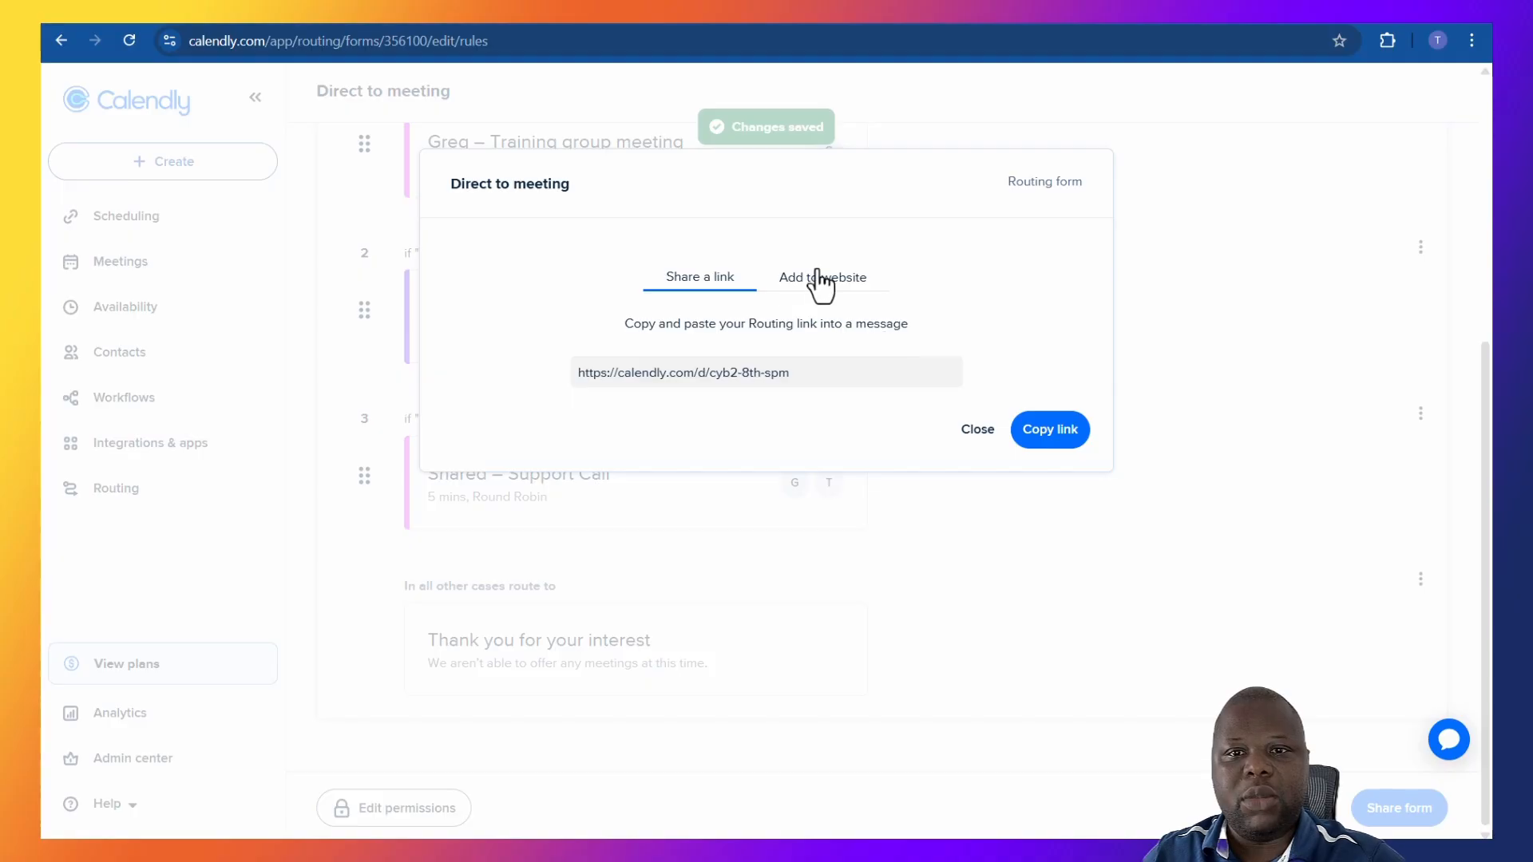
click(1061, 445)
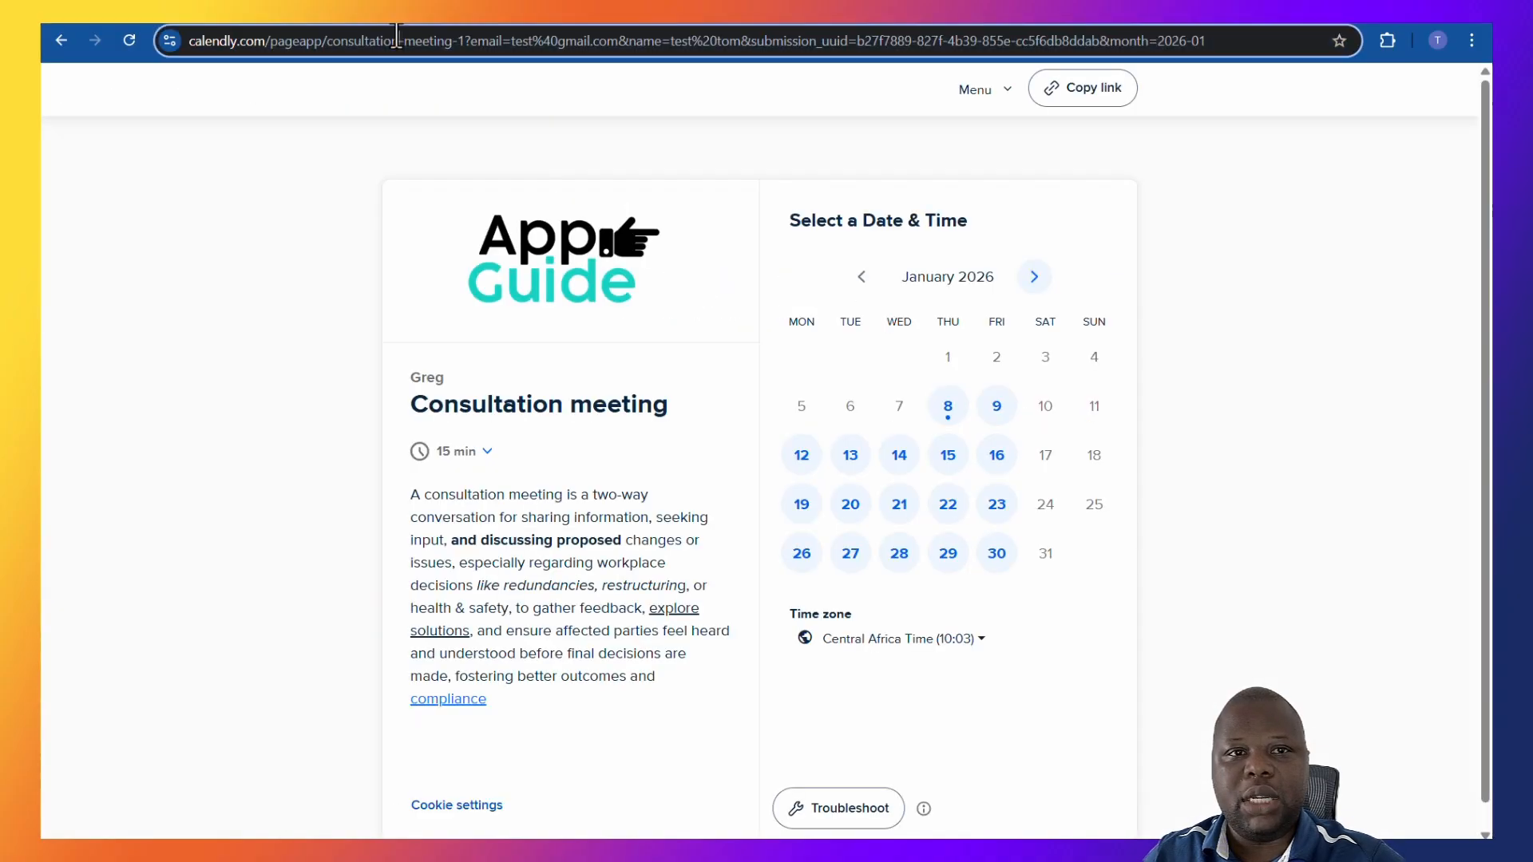
Step: Open the copied routing link in the browser and submit the form with the answer Support
click(396, 32)
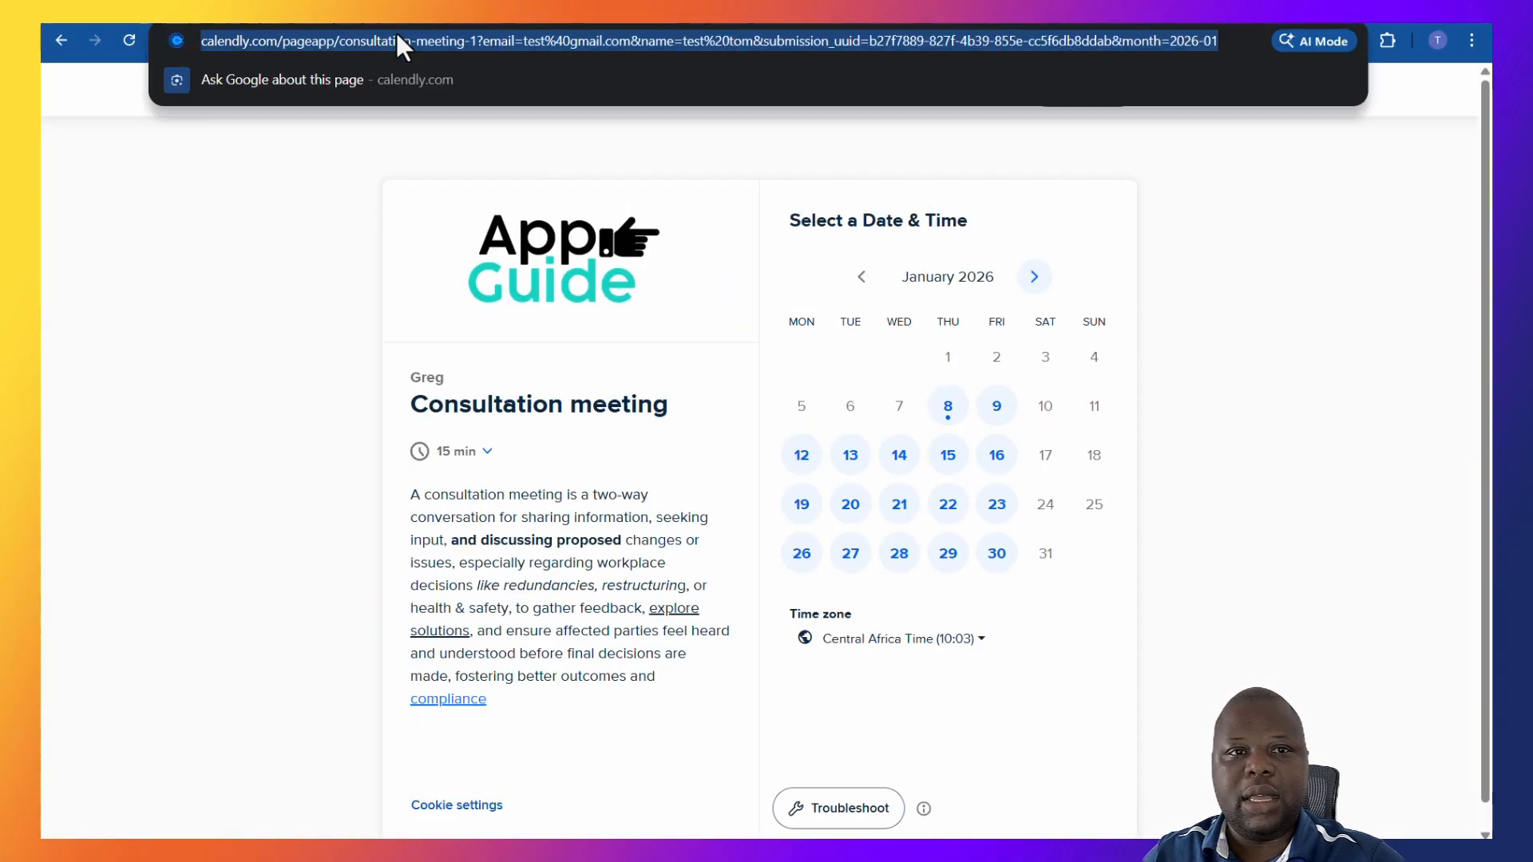
text(https://calendly.com/d/cyb2-8th-spm)
key(Return)
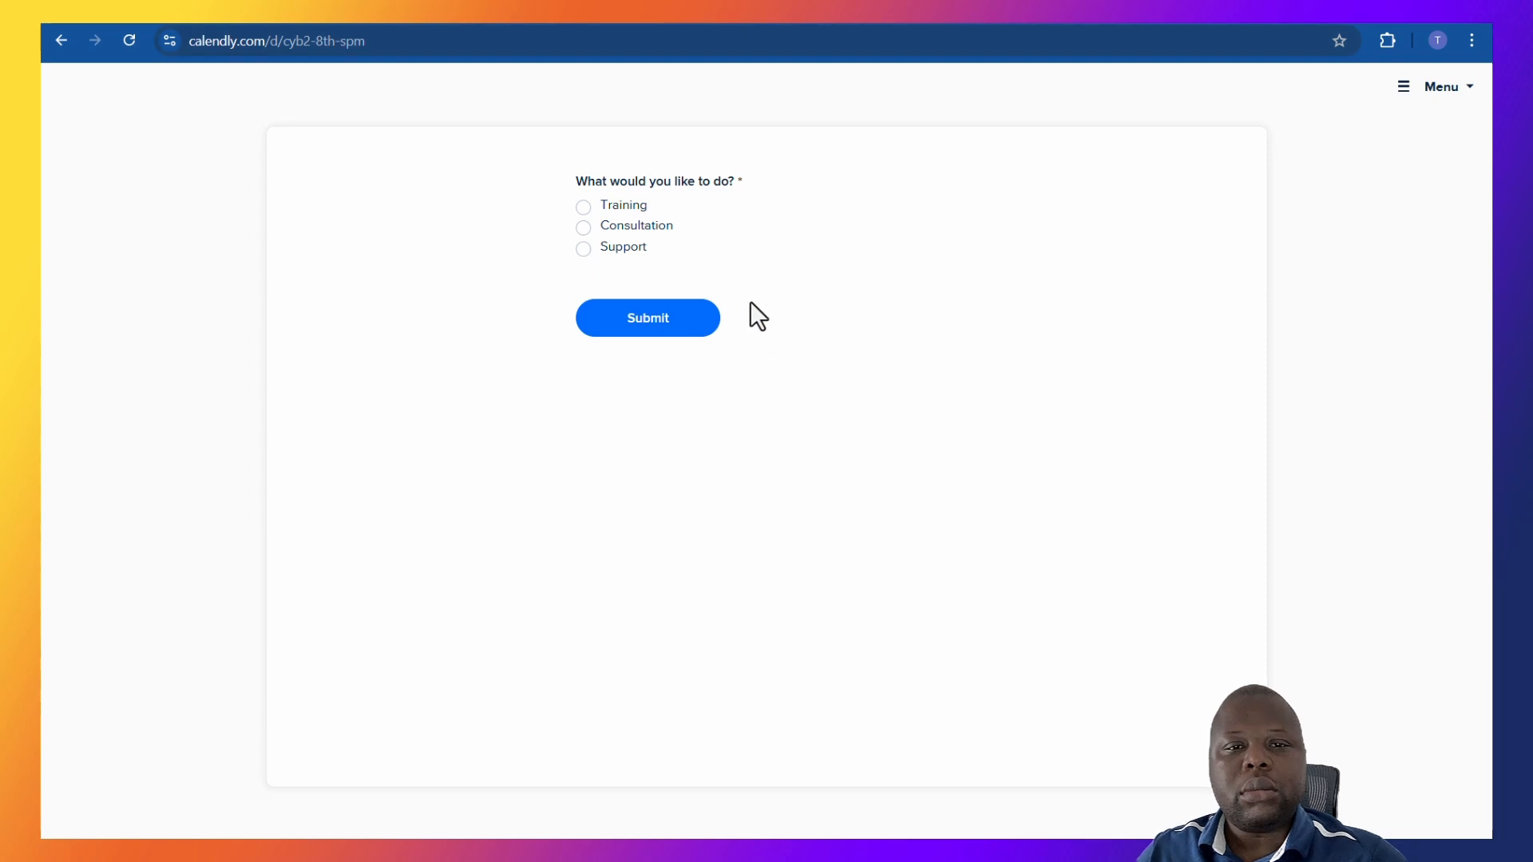
click(585, 253)
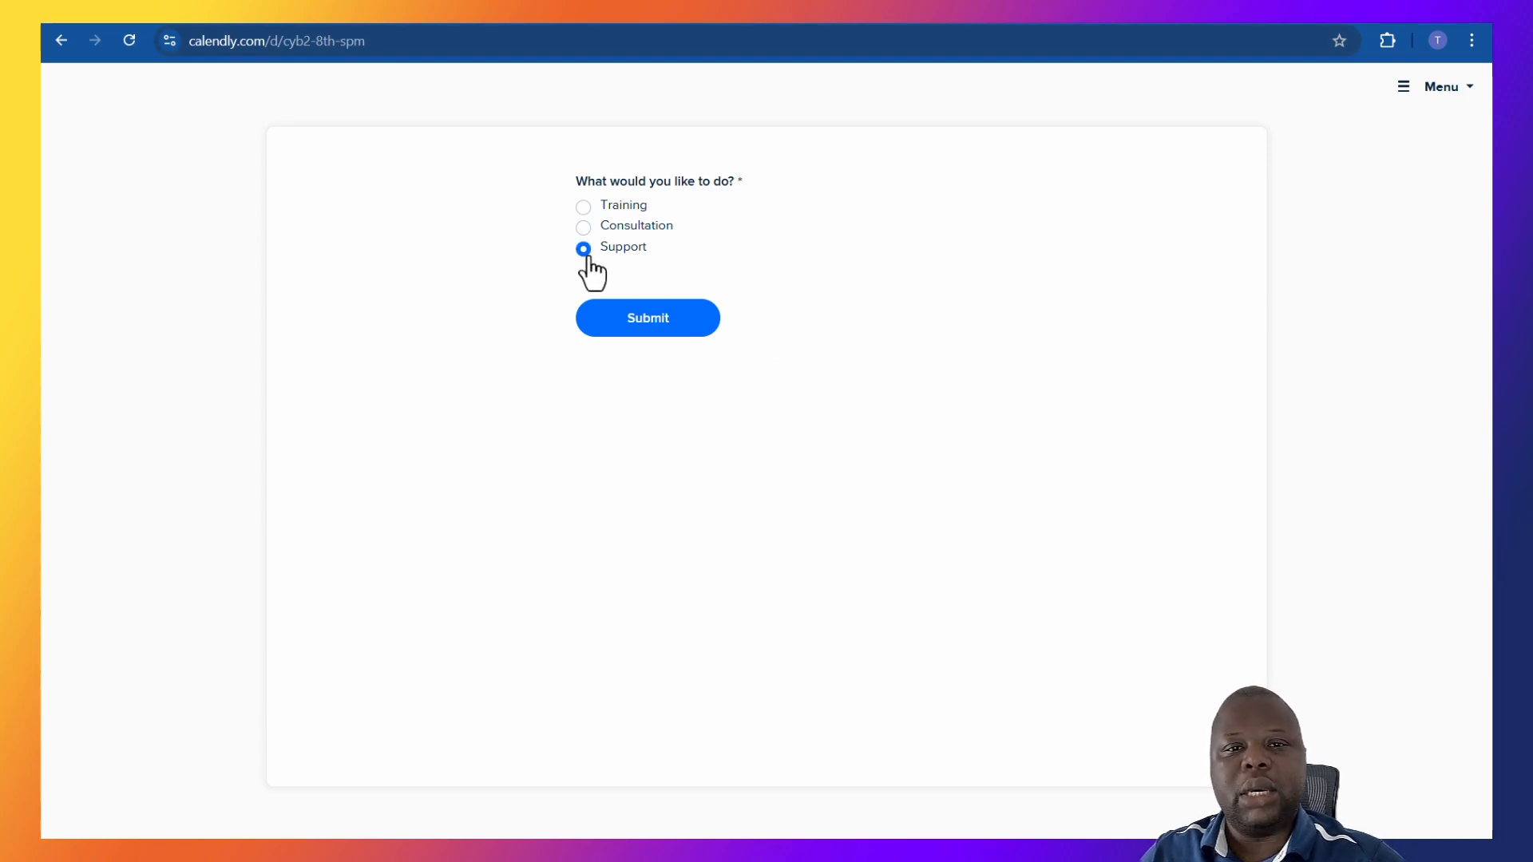
click(643, 305)
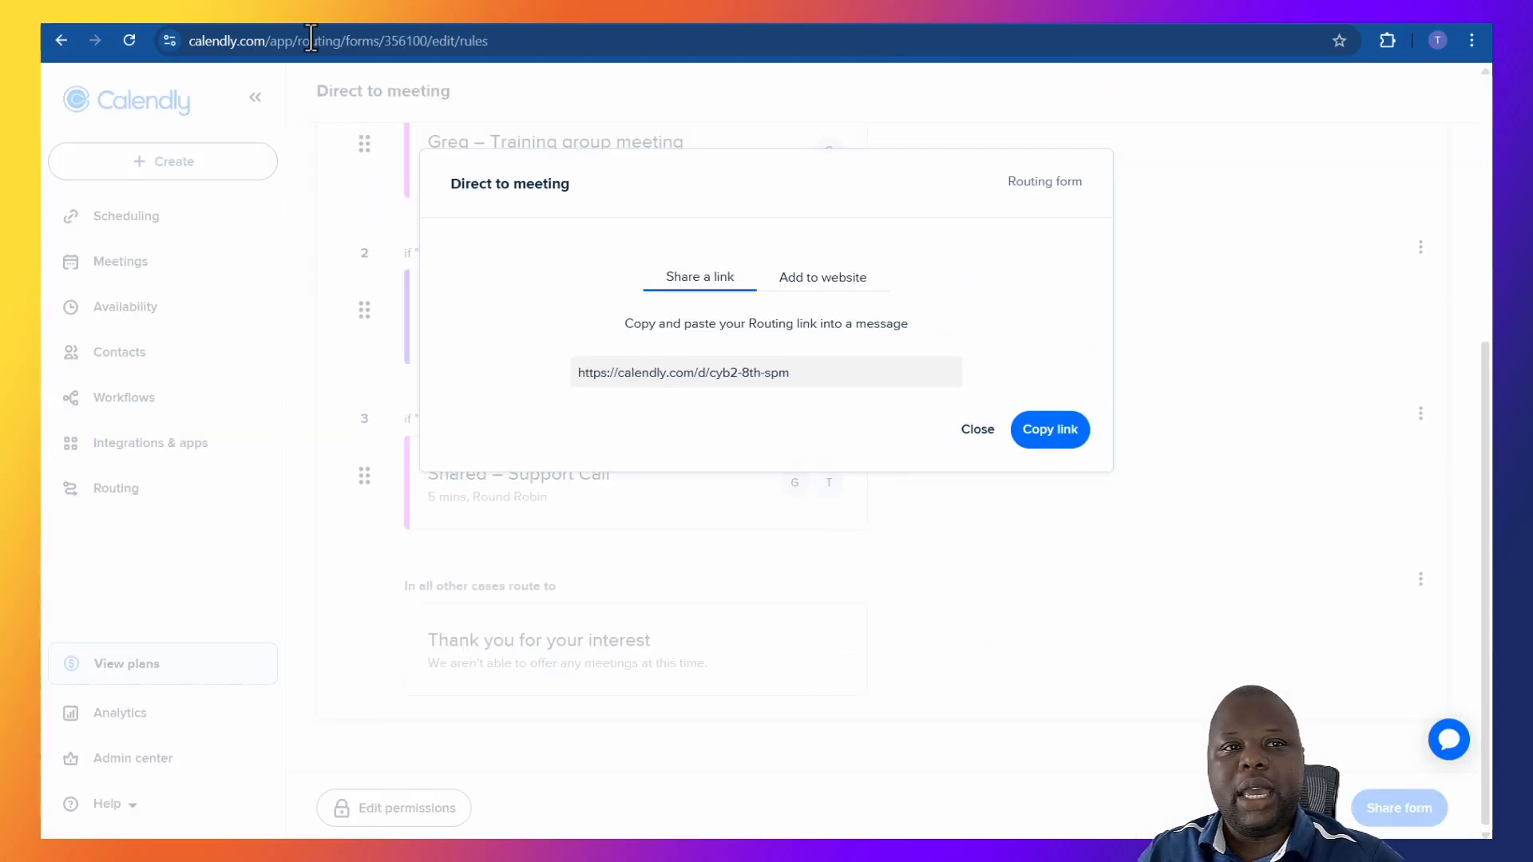
Step: Close the sharing dialog, open the Training route for editing and review its available destination types
click(970, 431)
scroll(957, 433, up, 5)
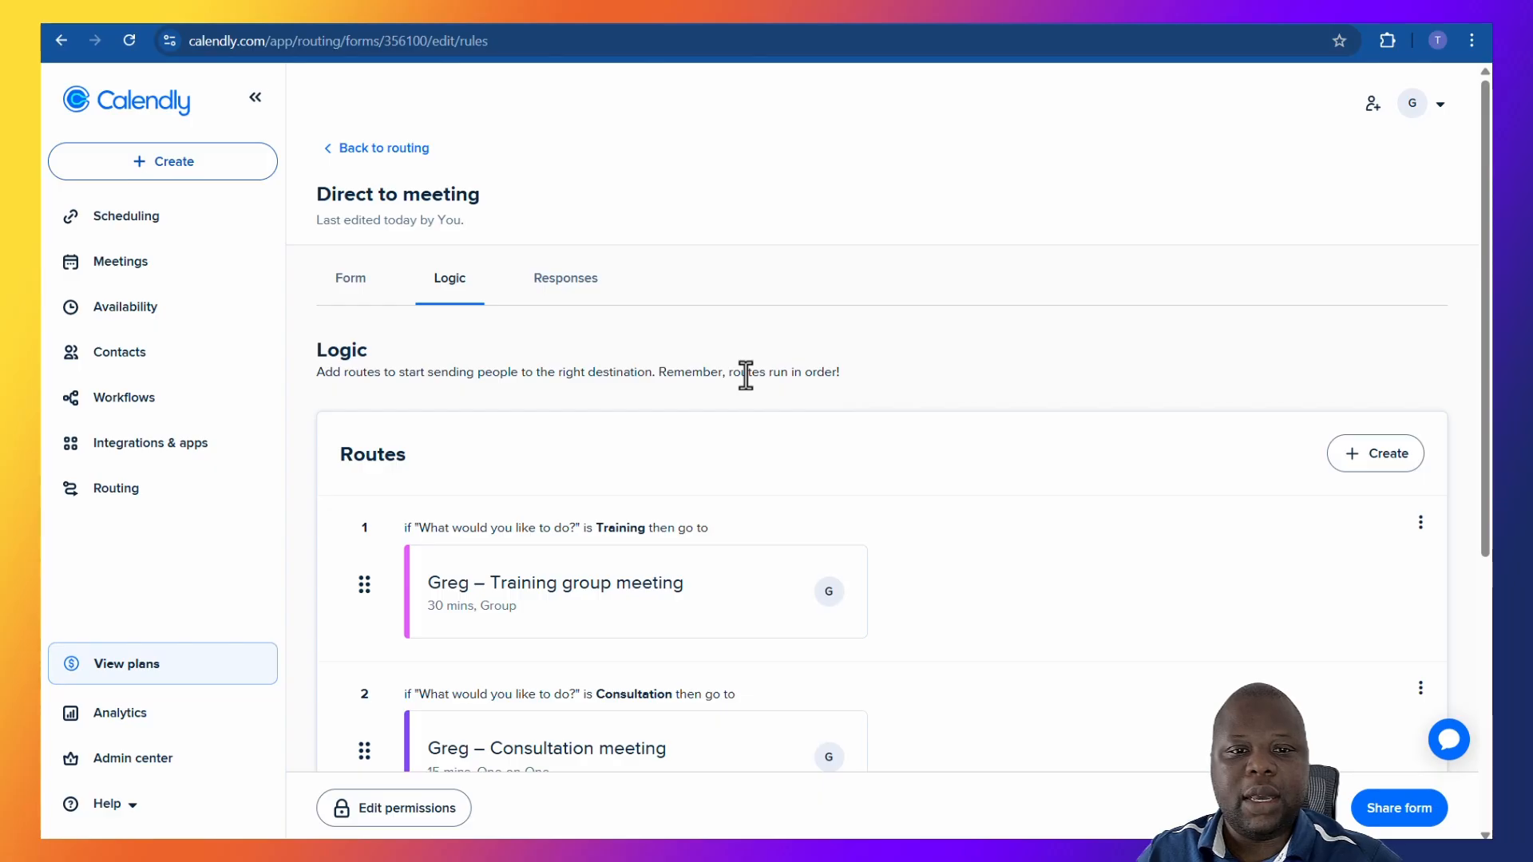
scroll(579, 403, down, 2)
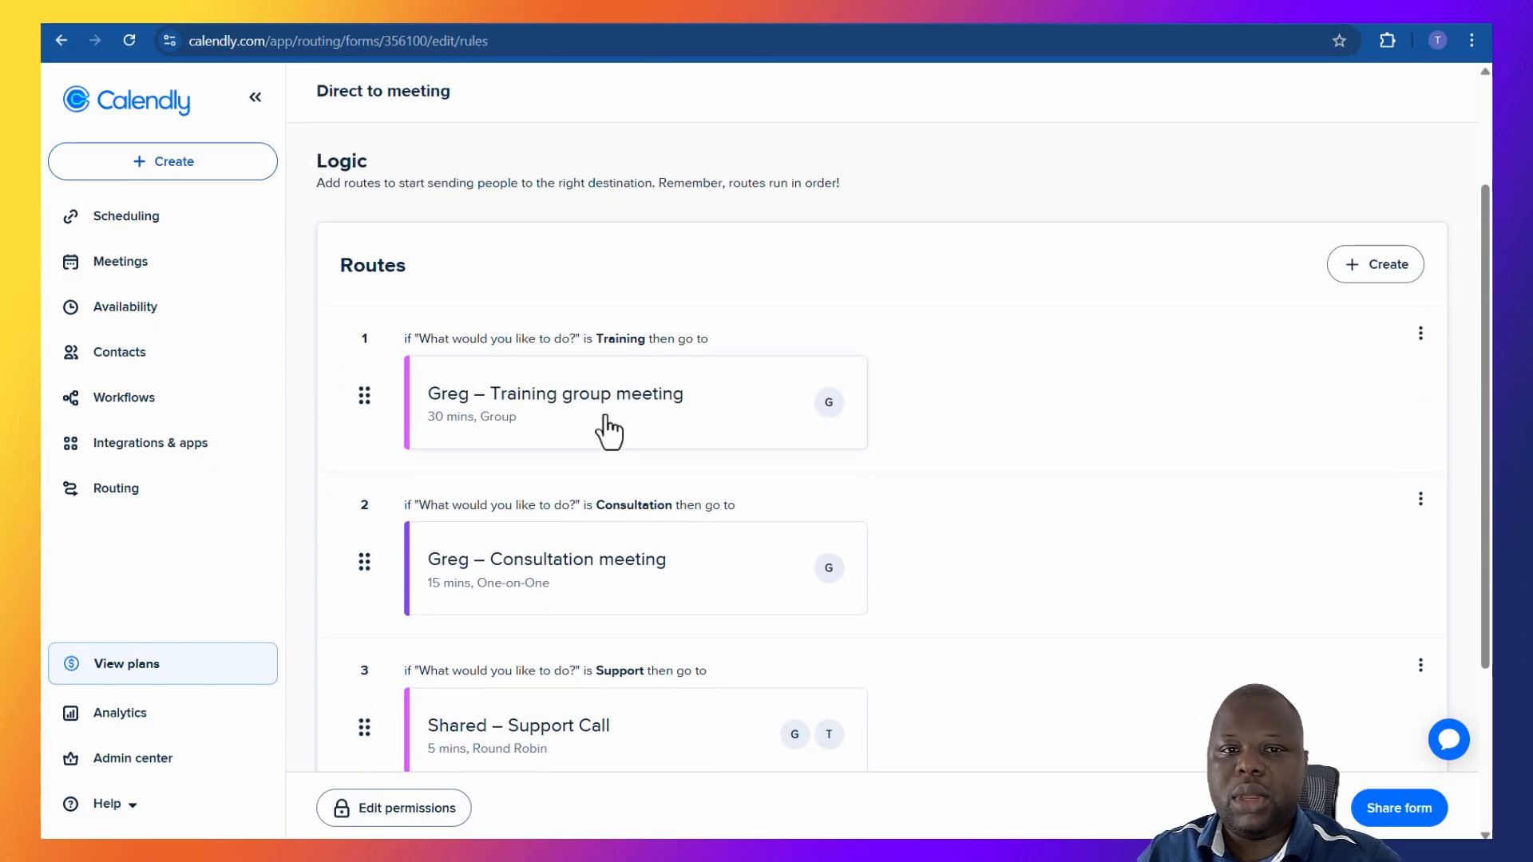
click(608, 431)
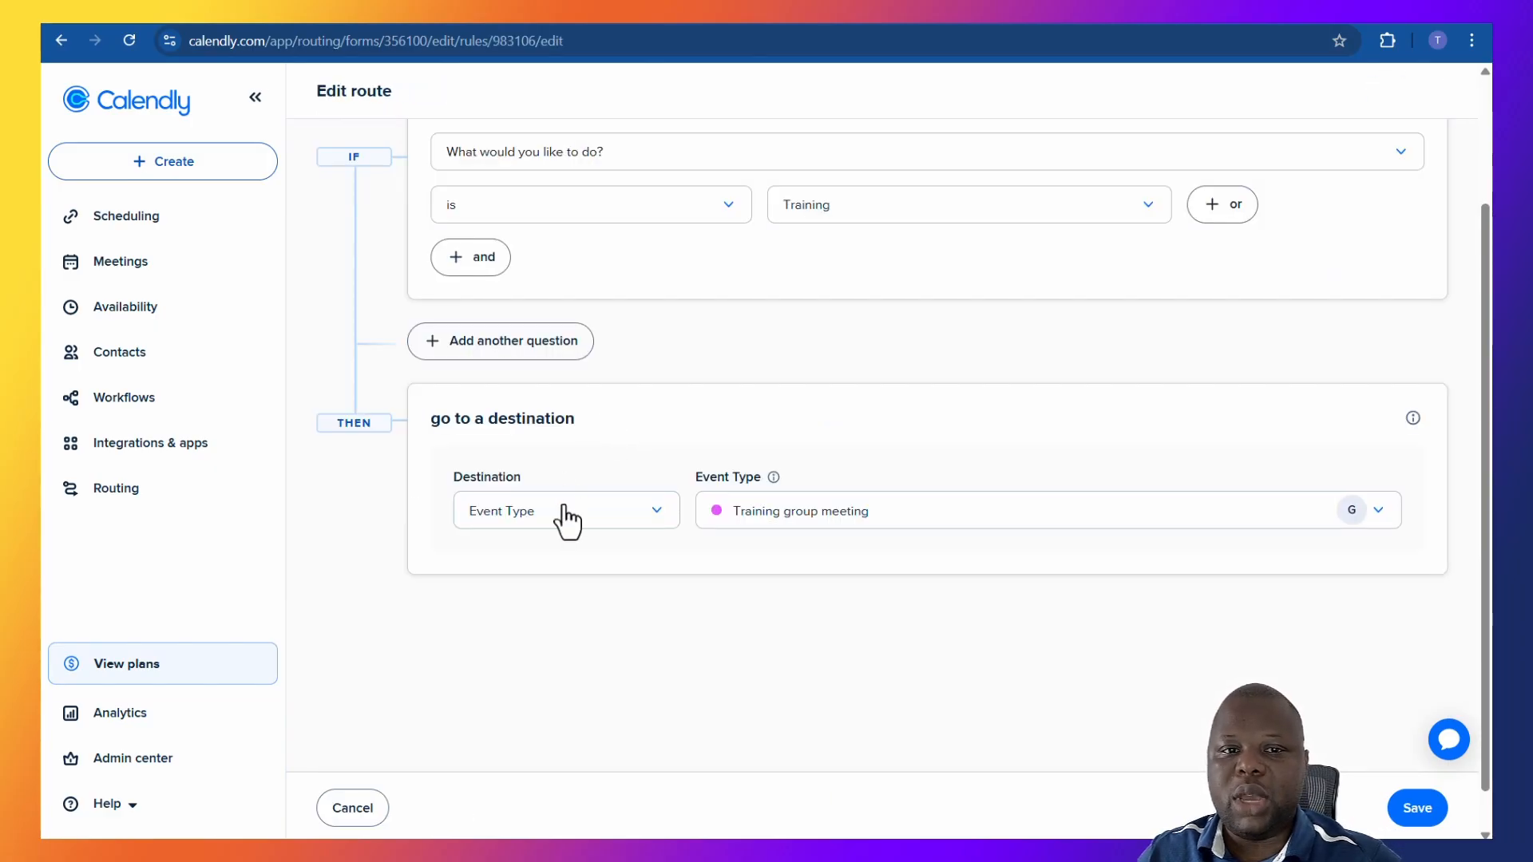
click(515, 520)
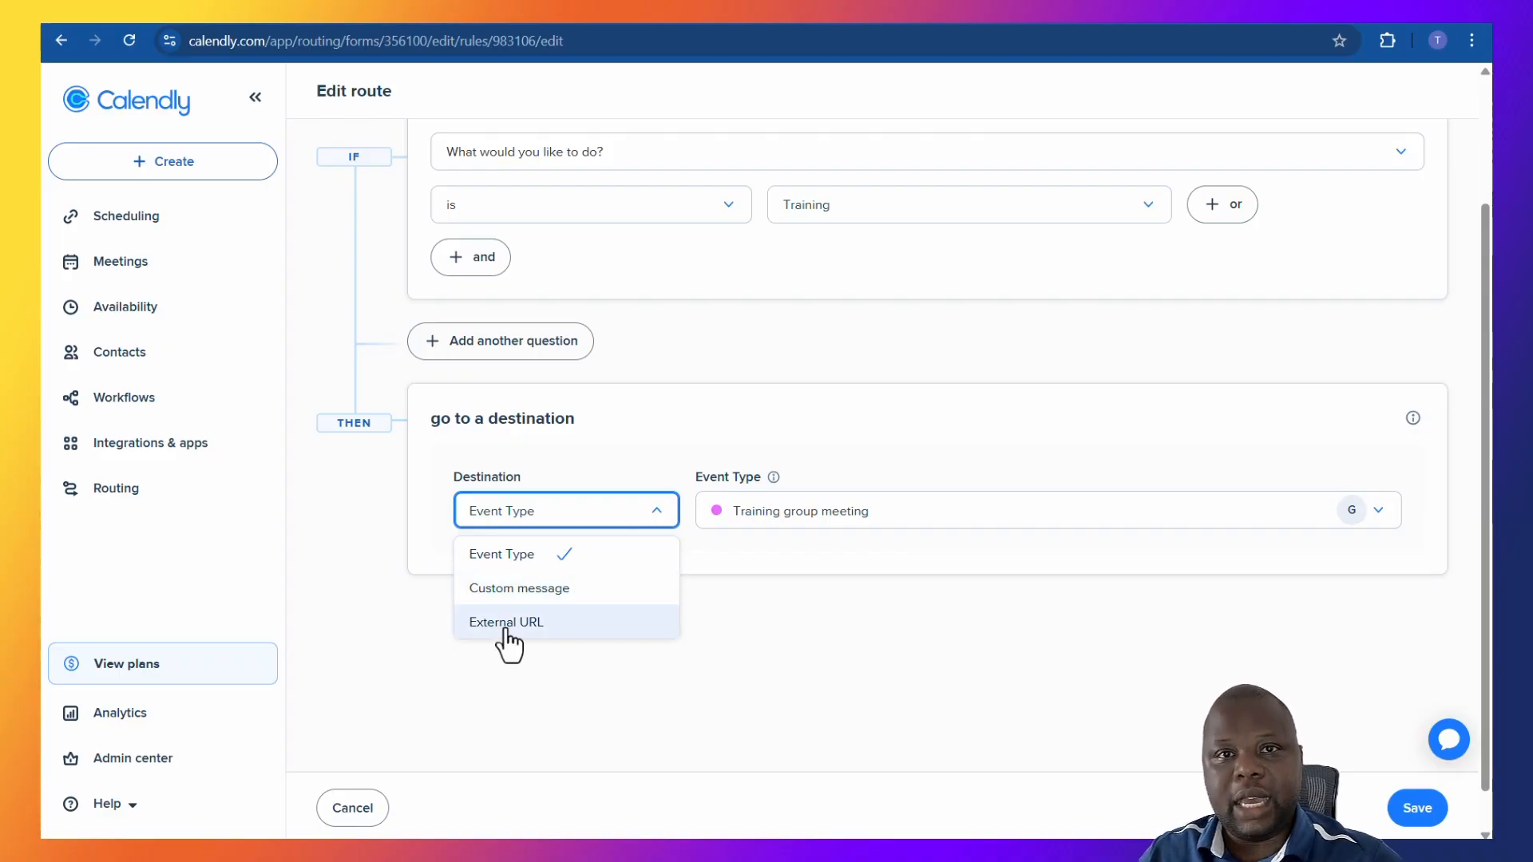
click(1006, 746)
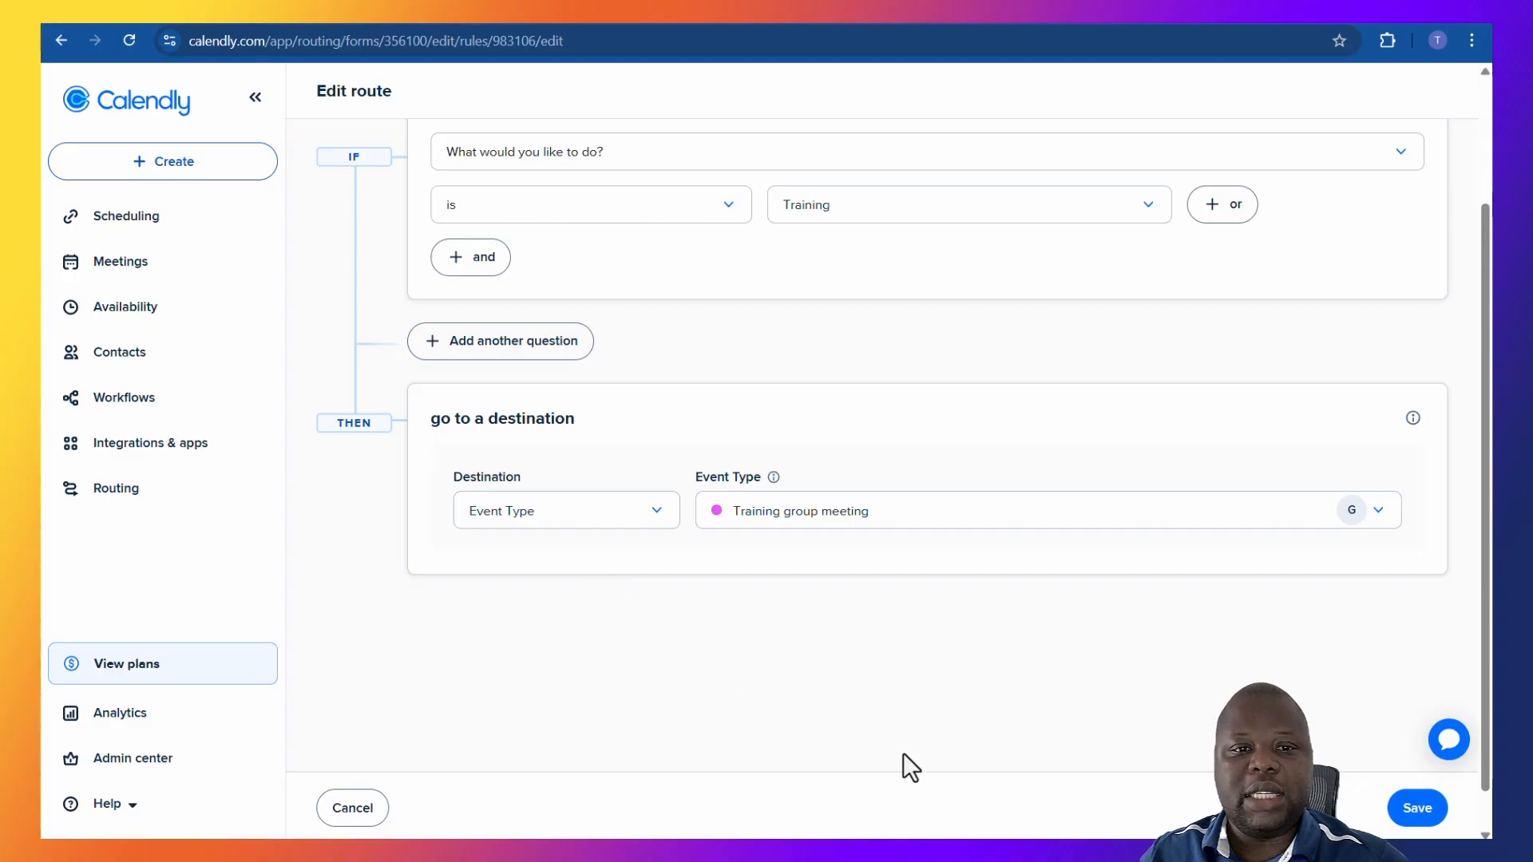